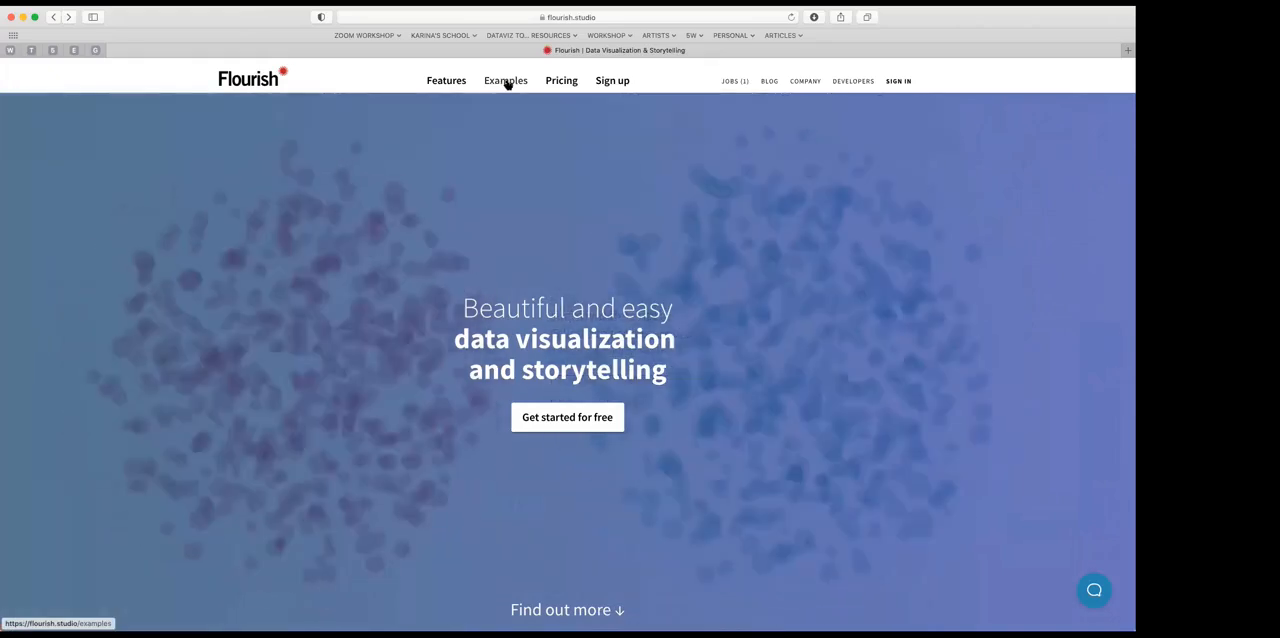
# Step: Open the Flourish Examples page and examine the bar chart race on urban population growth since 1960
pyautogui.click(507, 83)
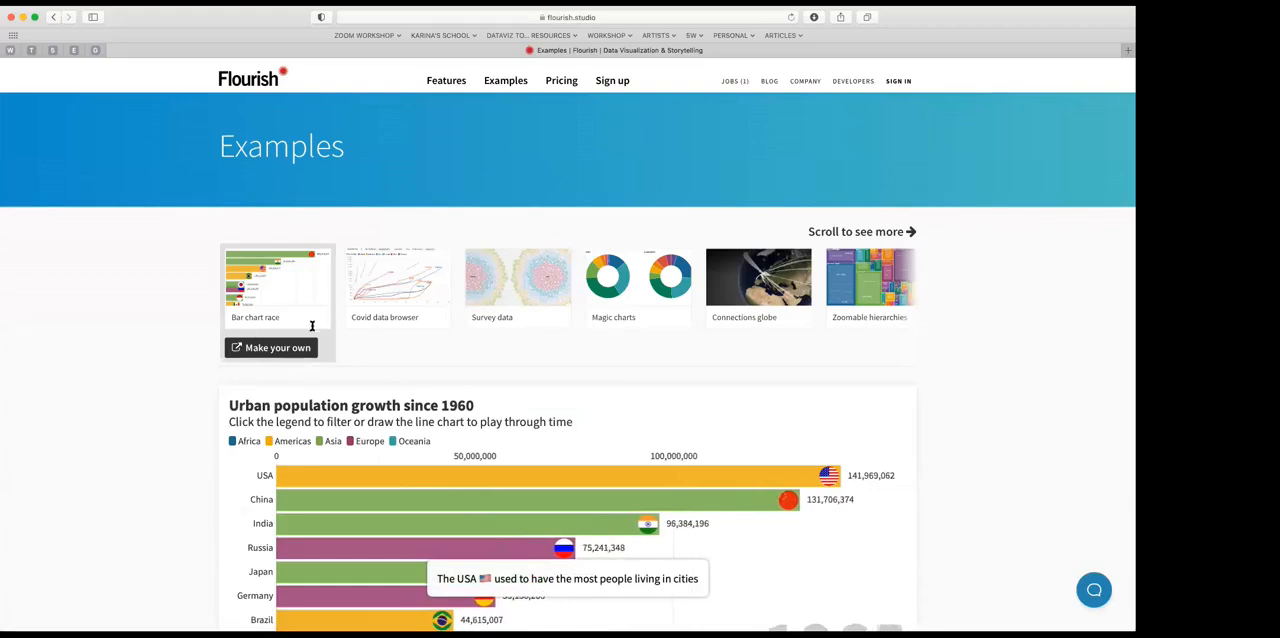
pyautogui.scroll(-3, 372, 435)
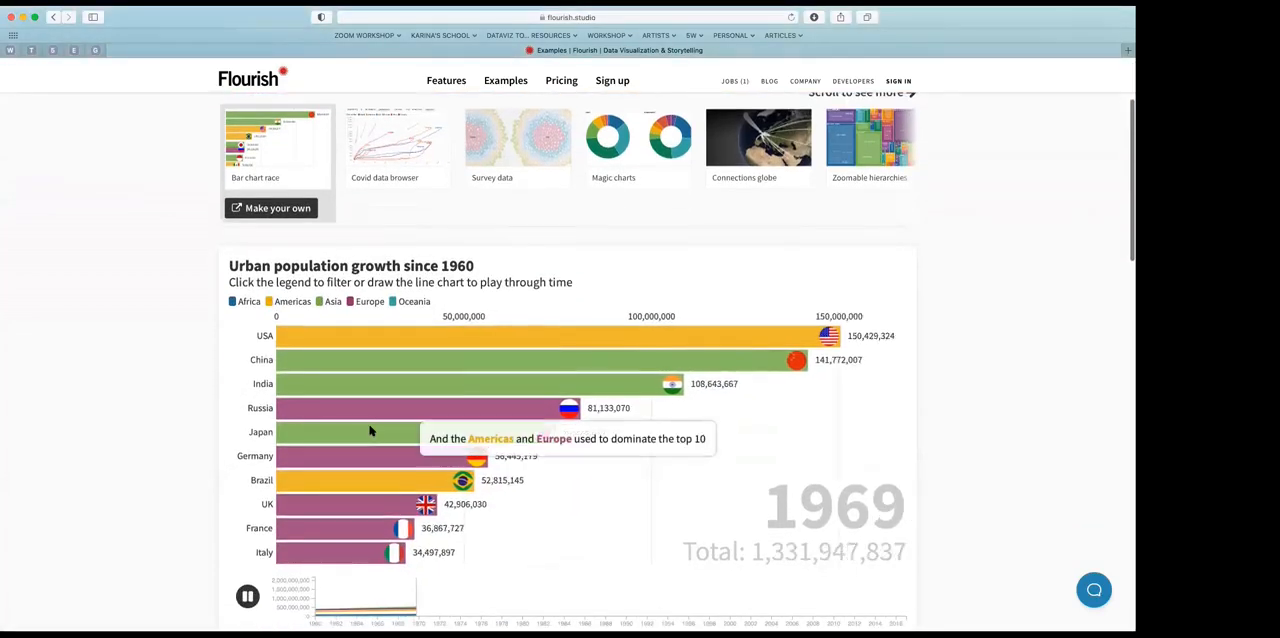
pyautogui.scroll(-1, 300, 425)
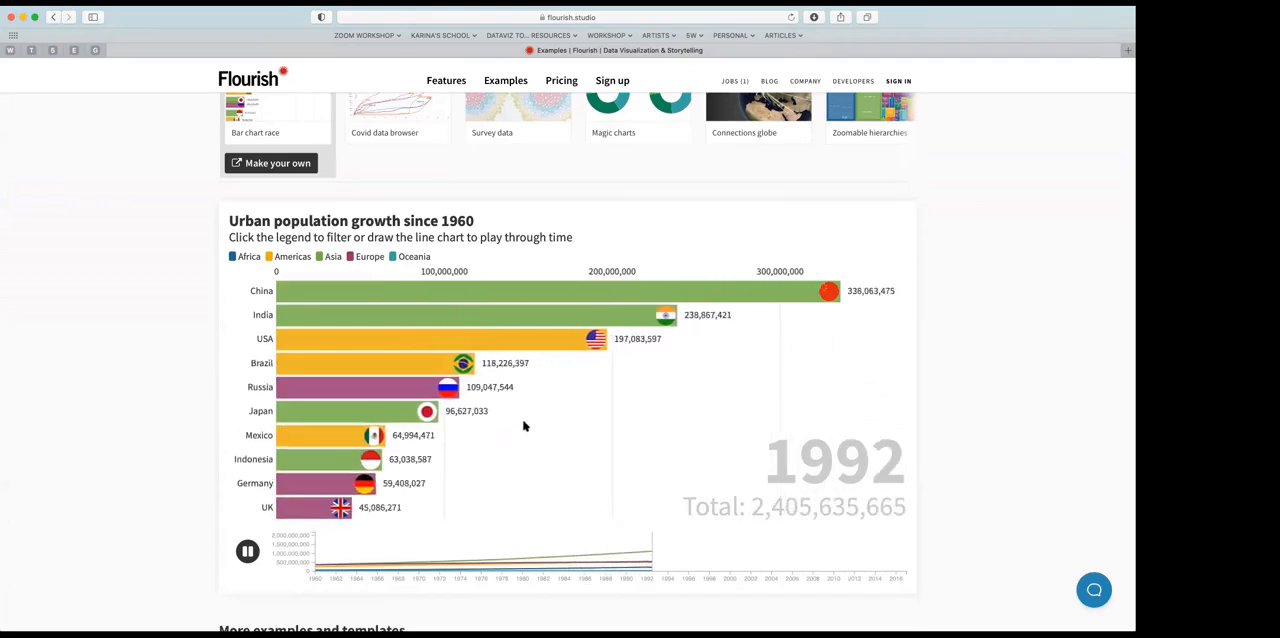
pyautogui.scroll(2, 522, 404)
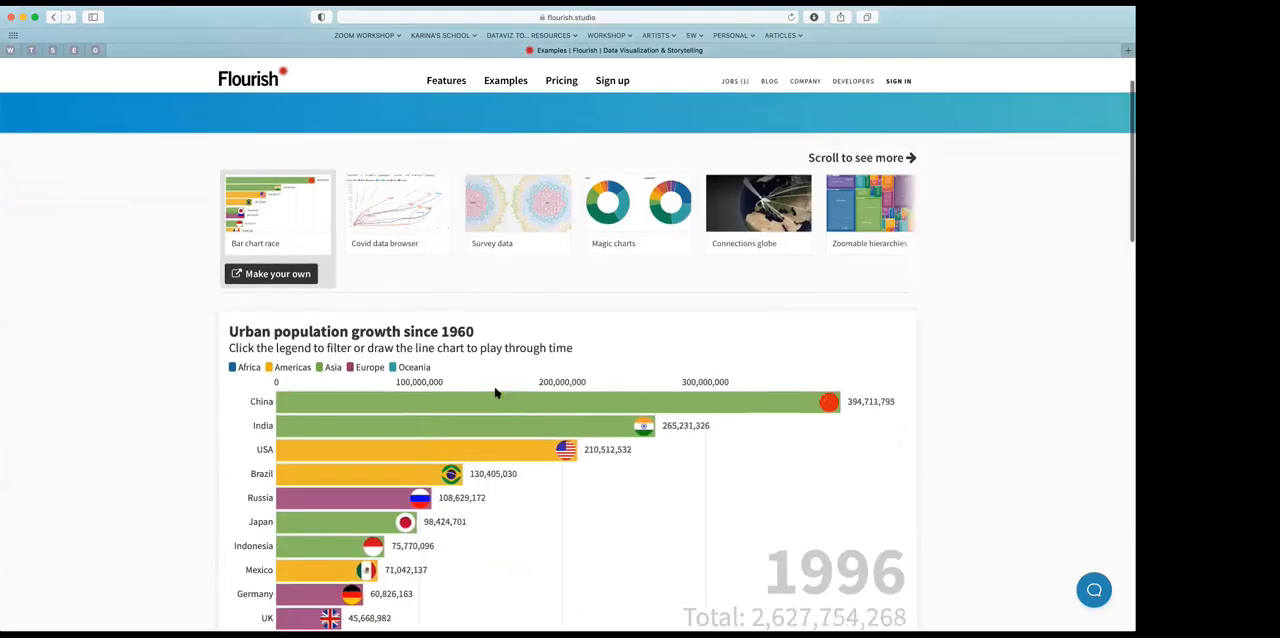
# Step: Open the Survey data example and advance through its story to slide 6, the map of geographical answers
pyautogui.click(531, 212)
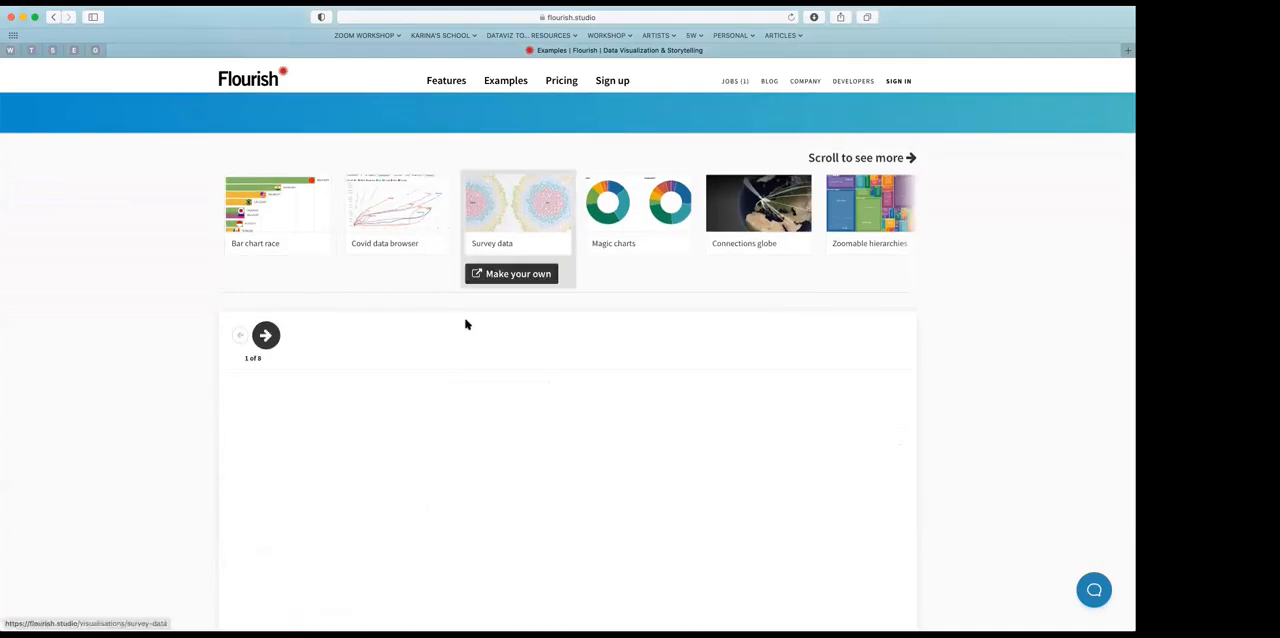
pyautogui.scroll(-5, 465, 322)
pyautogui.scroll(1, 465, 323)
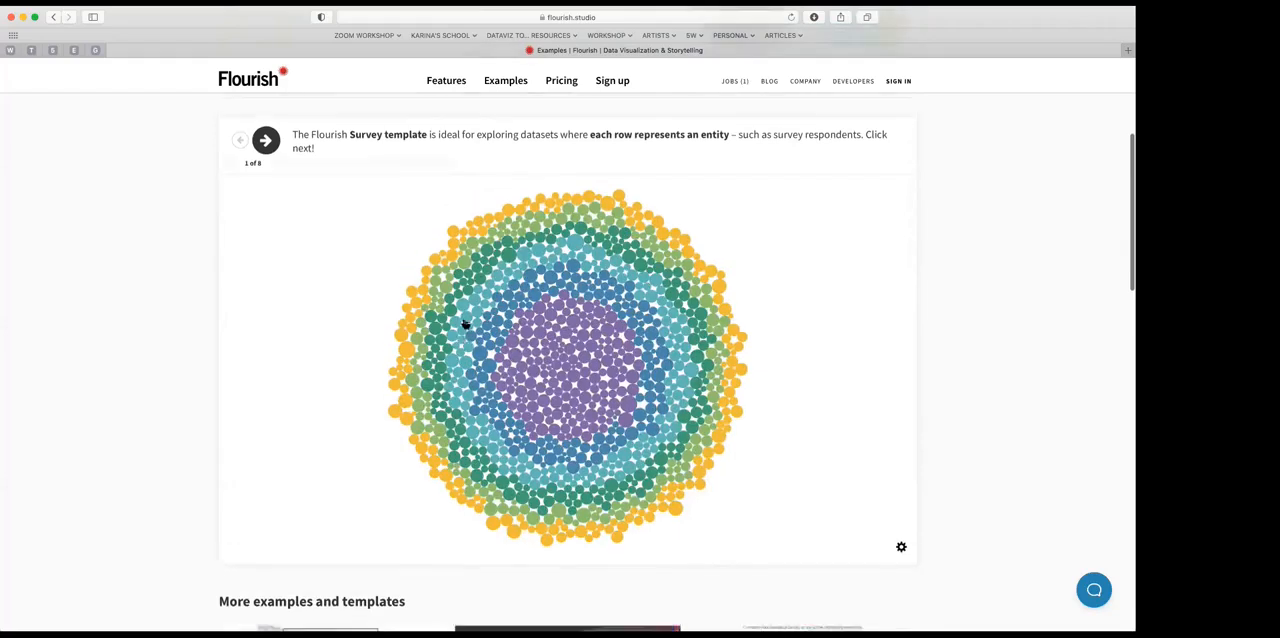
pyautogui.click(266, 145)
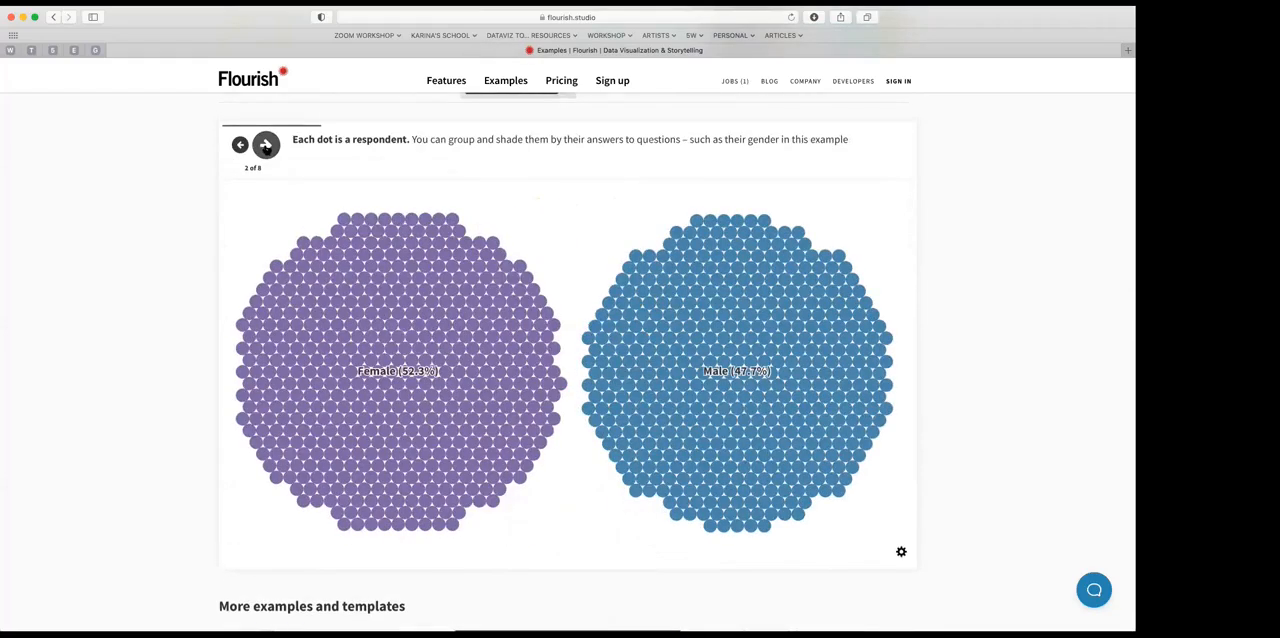
pyautogui.click(266, 145)
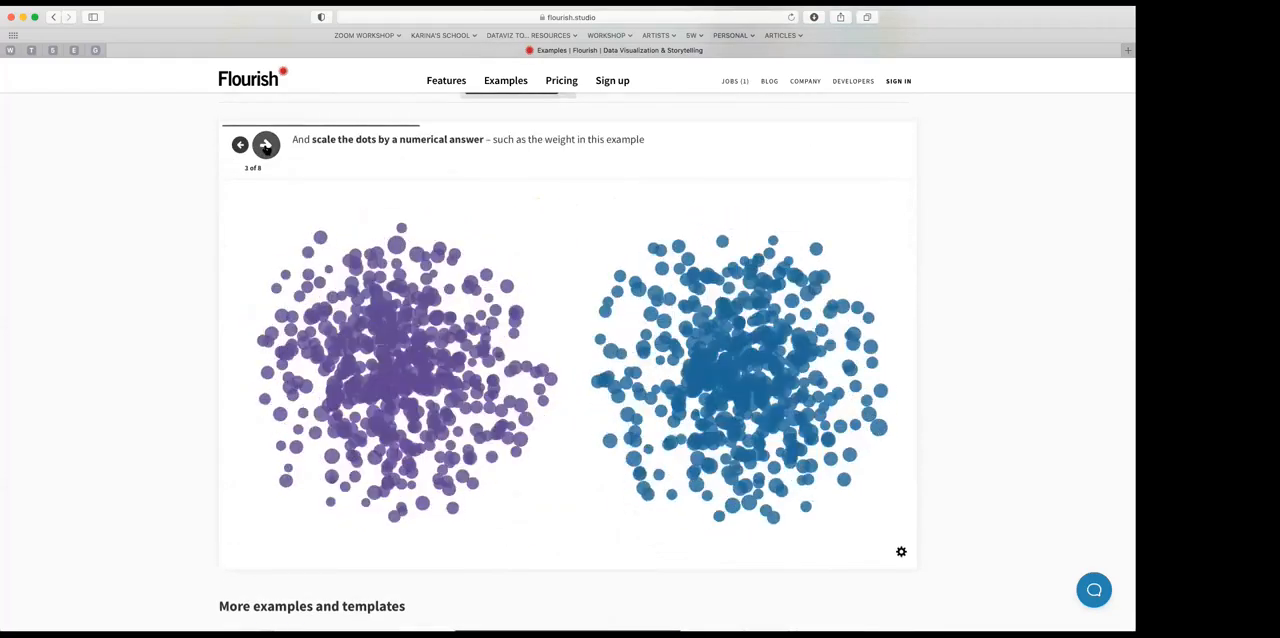
pyautogui.click(266, 145)
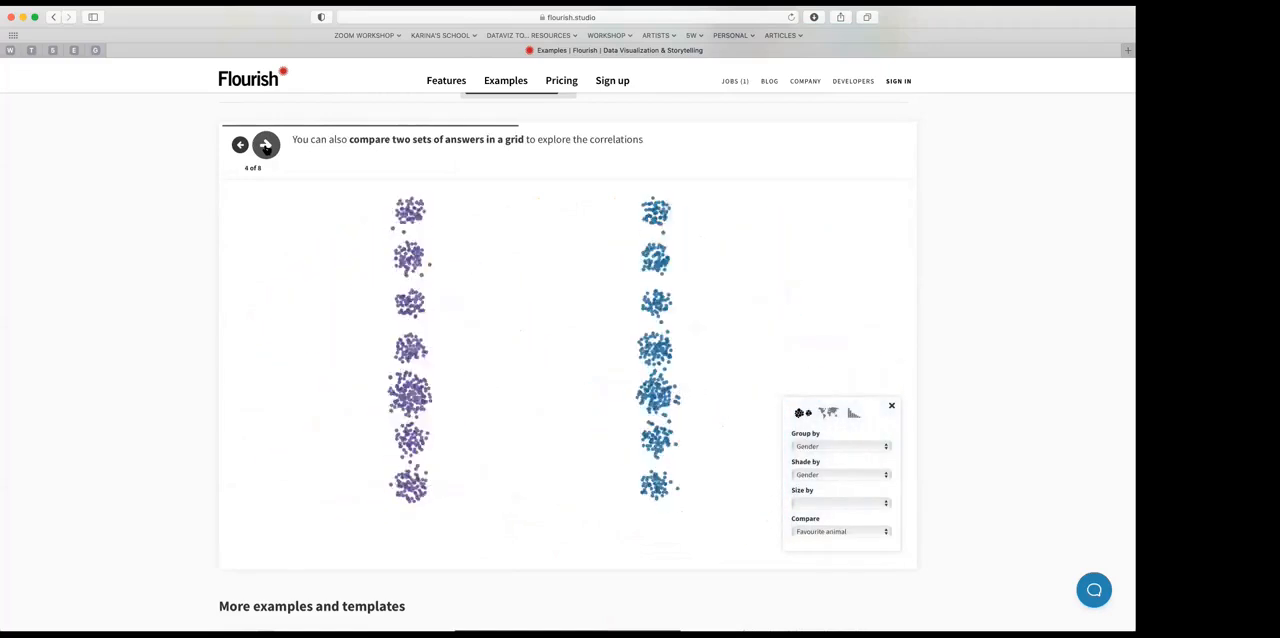
pyautogui.click(266, 145)
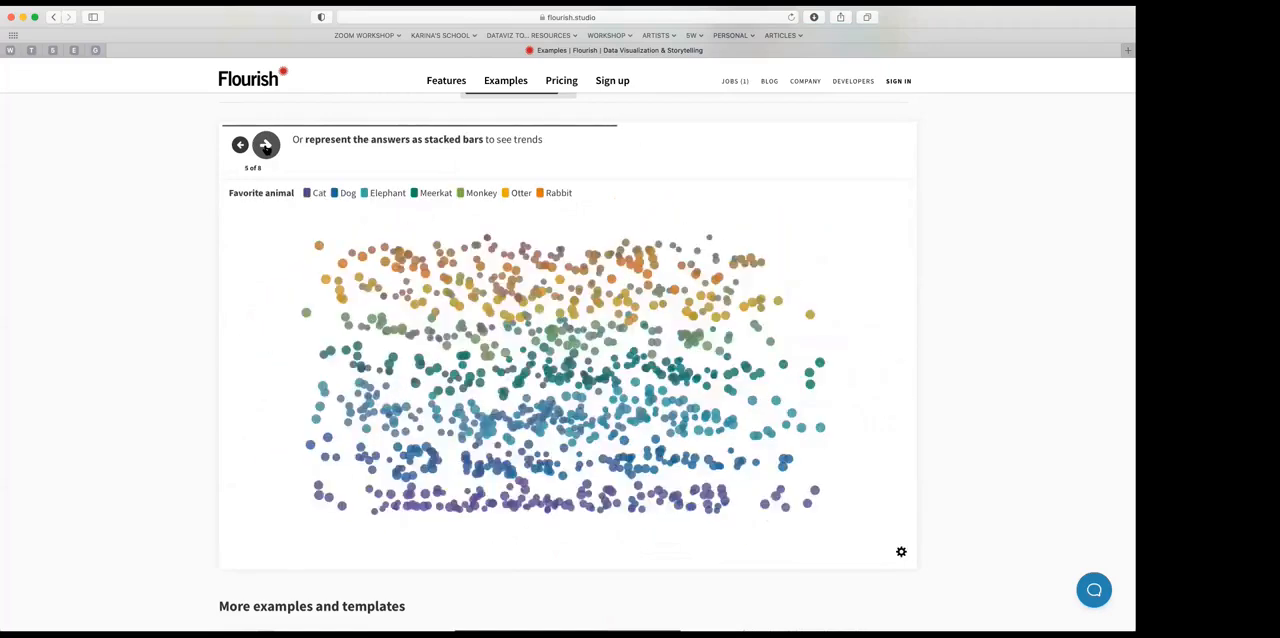
pyautogui.click(266, 145)
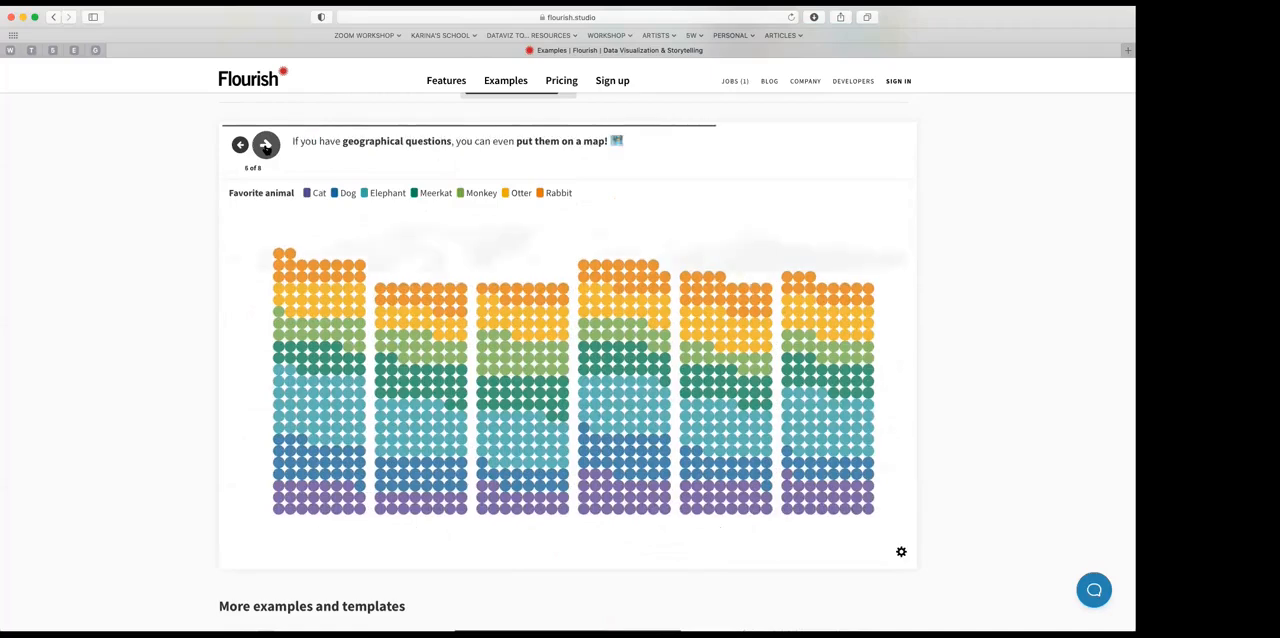
# Step: Open the Connections globe example and advance its story to slide 2 on UN import and export data
pyautogui.scroll(5, 462, 188)
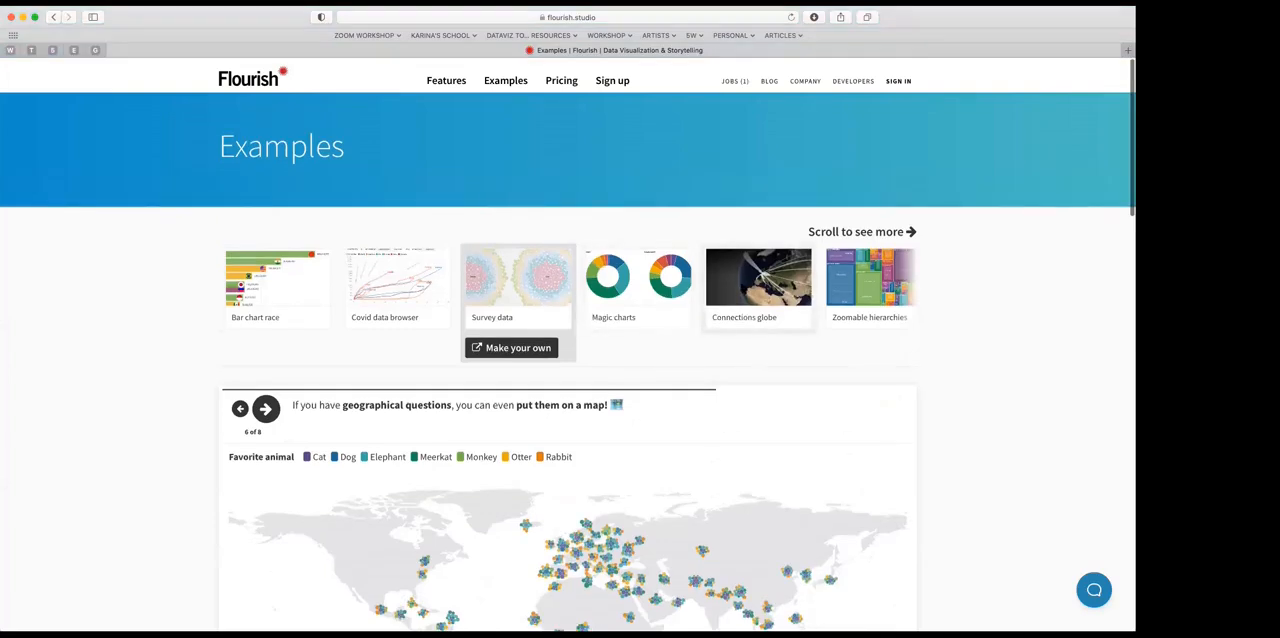
pyautogui.click(758, 280)
pyautogui.scroll(-2, 388, 367)
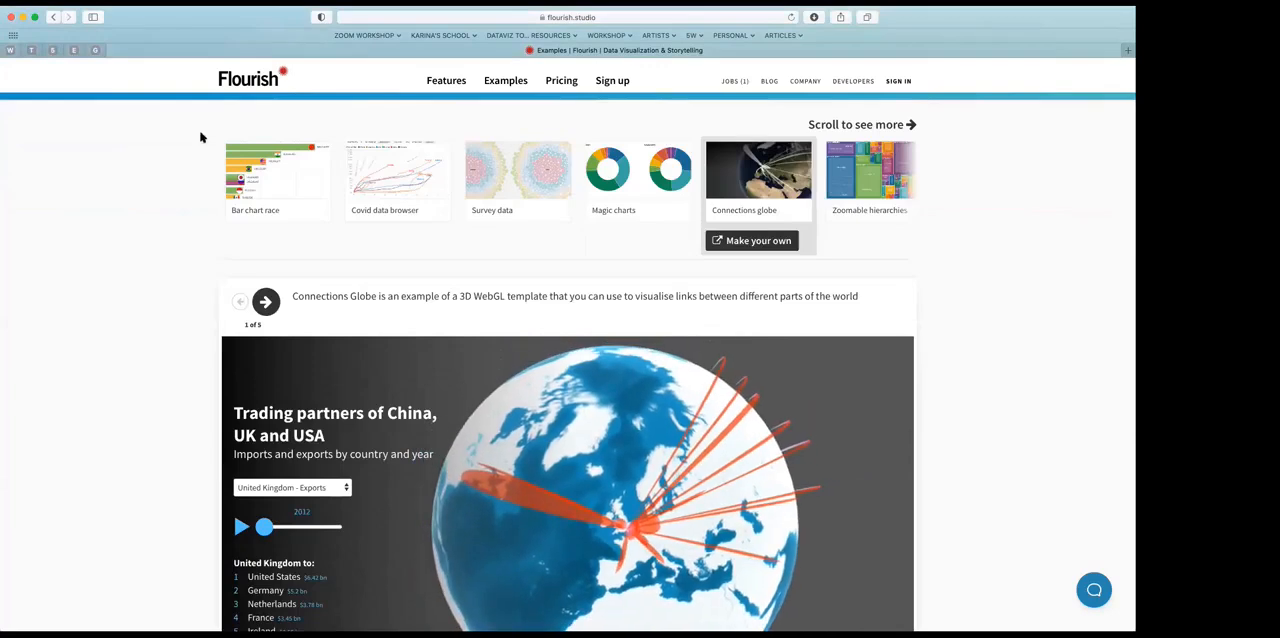
pyautogui.click(265, 301)
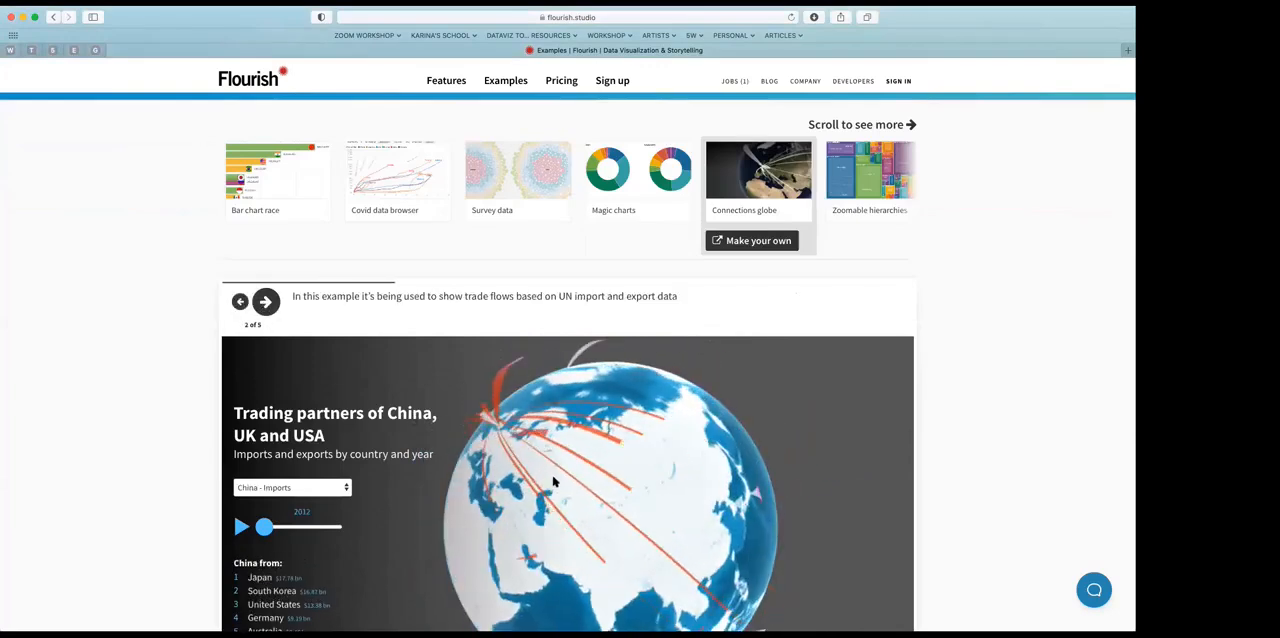
# Step: Play the yearly animation of China's imports on the trade globe and examine how the trade flows change
pyautogui.scroll(-1, 300, 200)
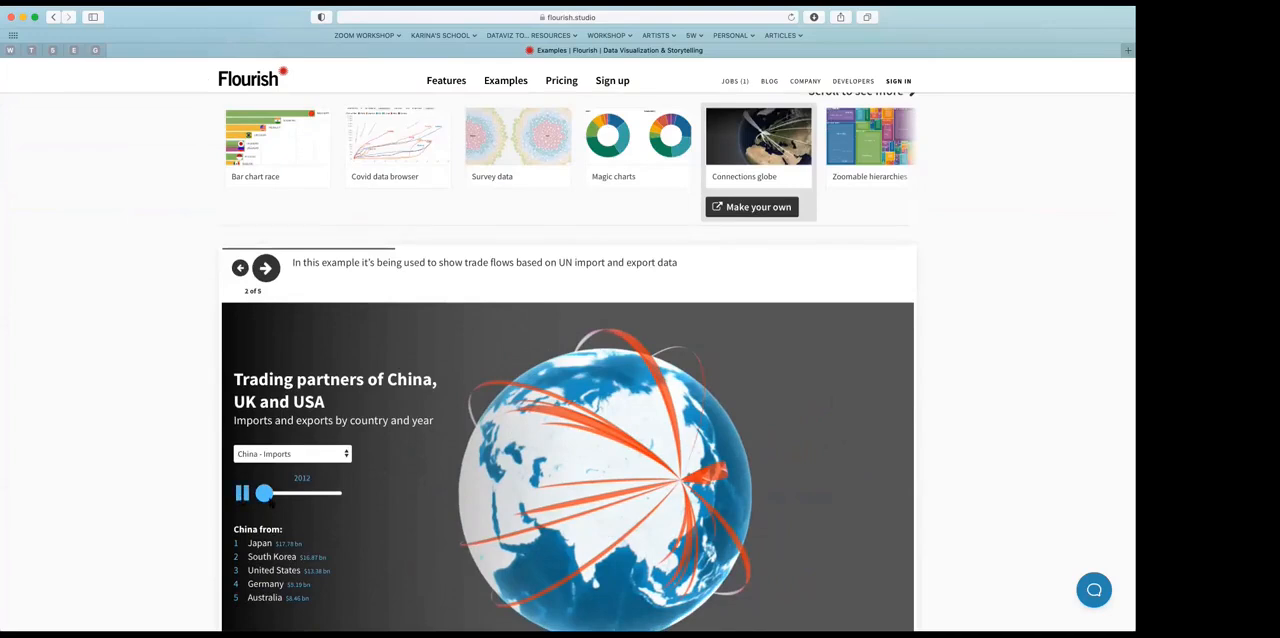
pyautogui.click(296, 456)
pyautogui.click(284, 490)
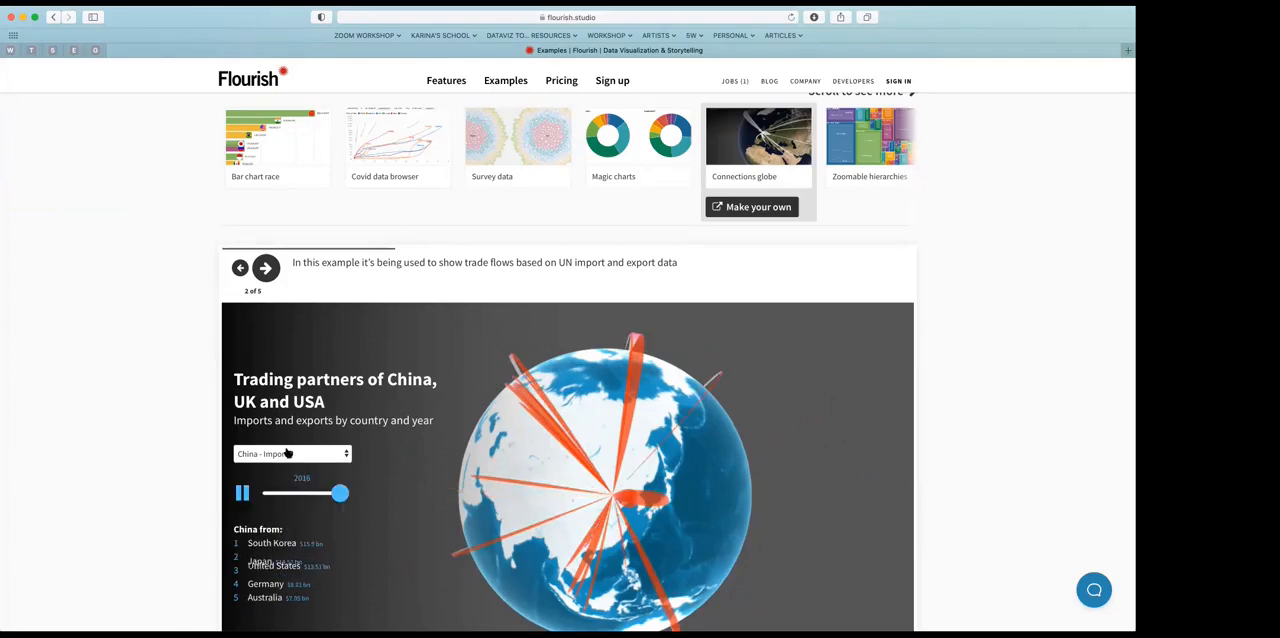
pyautogui.click(290, 456)
pyautogui.click(295, 508)
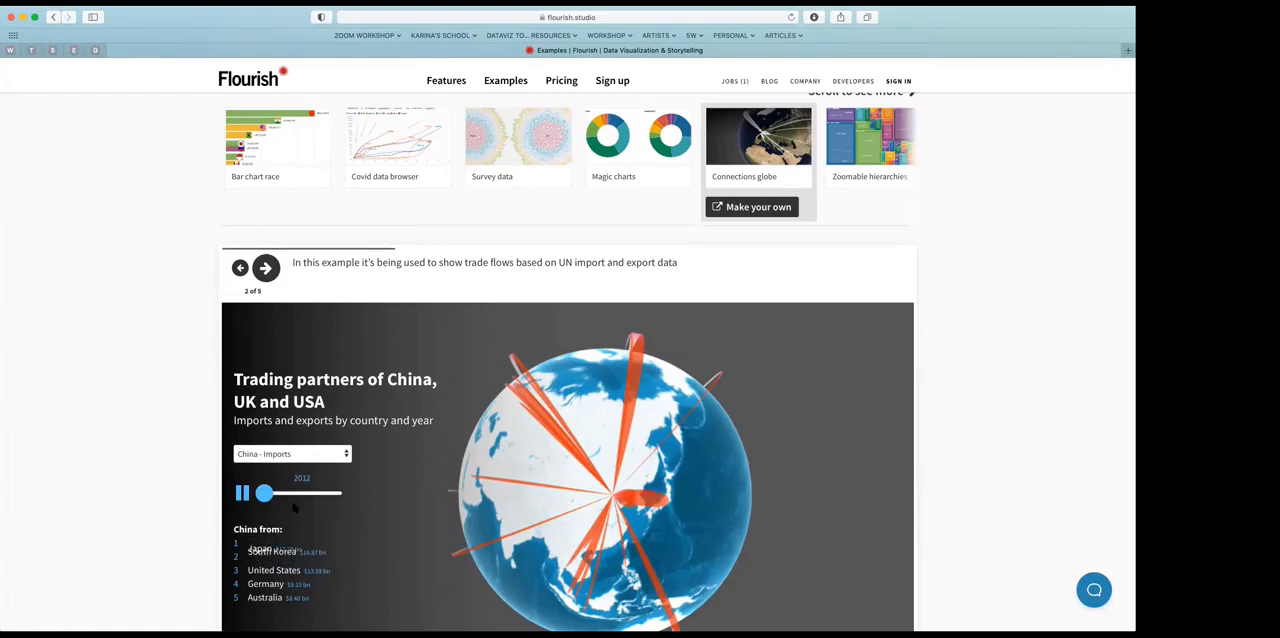
pyautogui.scroll(-2, 854, 246)
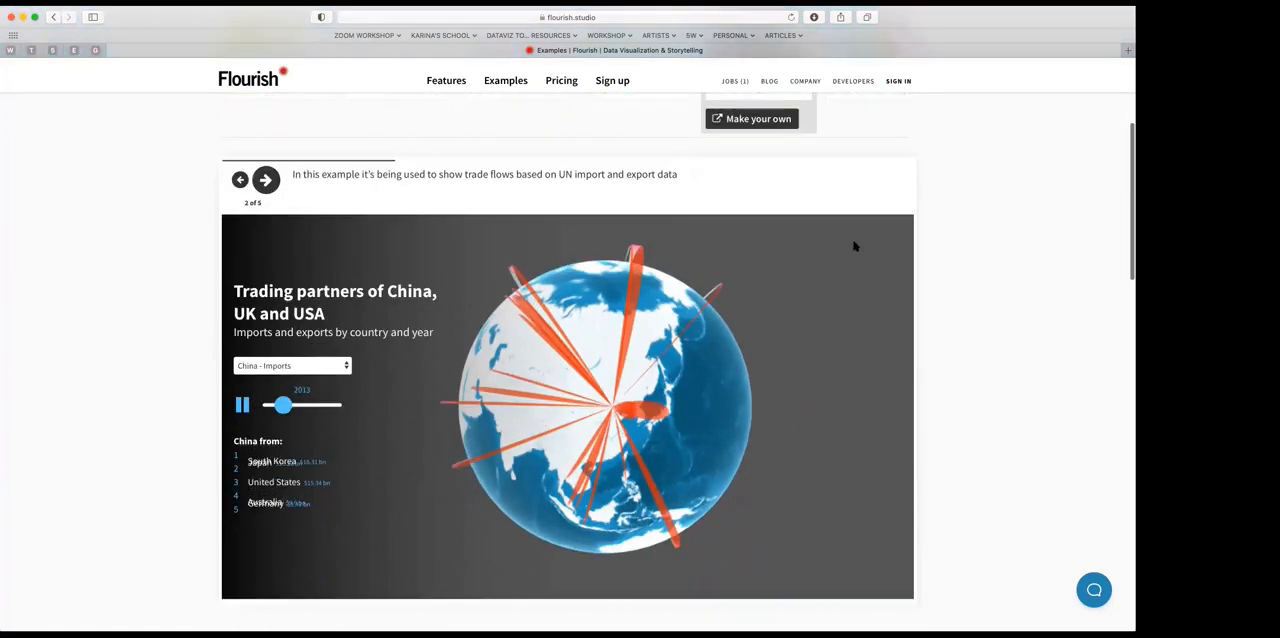
# Step: Go back to the start of the Examples page and open the Scrollytelling example among the additional templates
pyautogui.scroll(5, 785, 316)
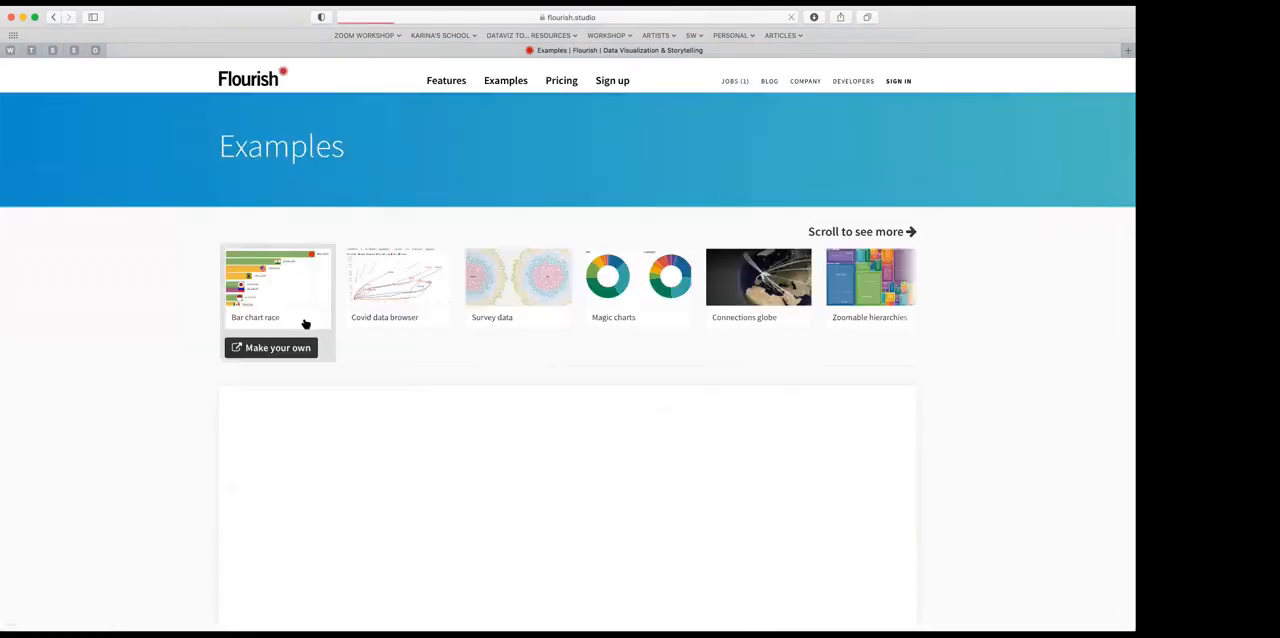
pyautogui.scroll(-18, 297, 353)
pyautogui.scroll(3, 297, 355)
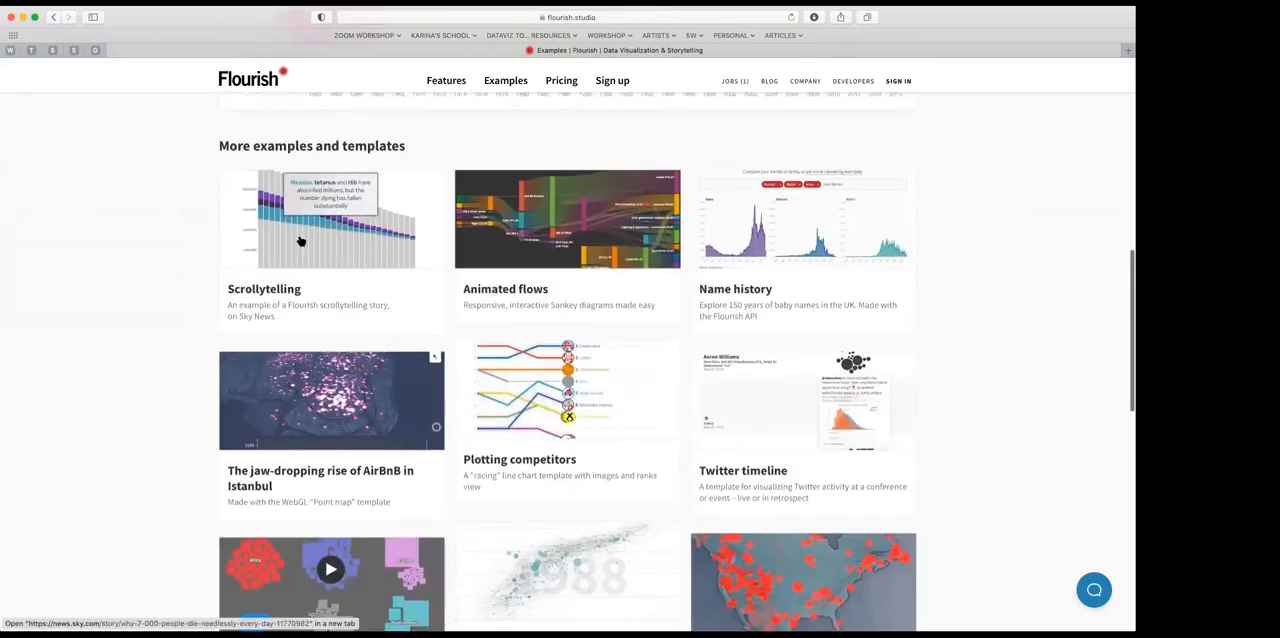
pyautogui.click(314, 237)
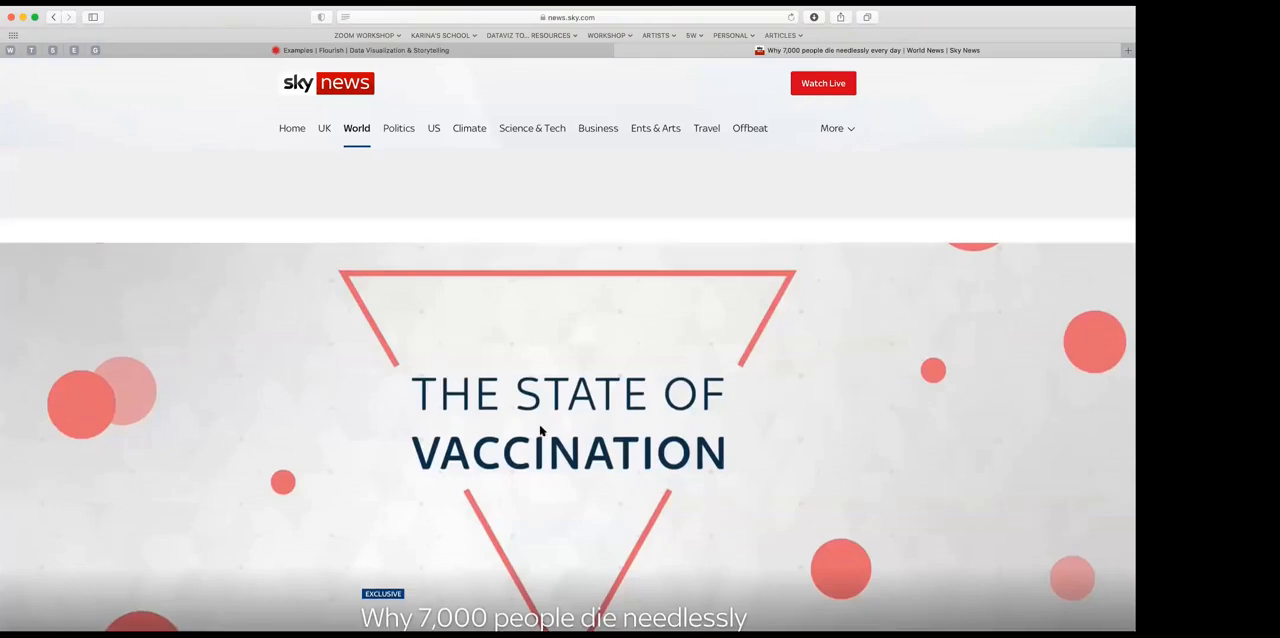
# Step: Read through the Sky News vaccination story, examining its dot chart and the yearly bar charts of deaths by disease
pyautogui.scroll(-5, 540, 430)
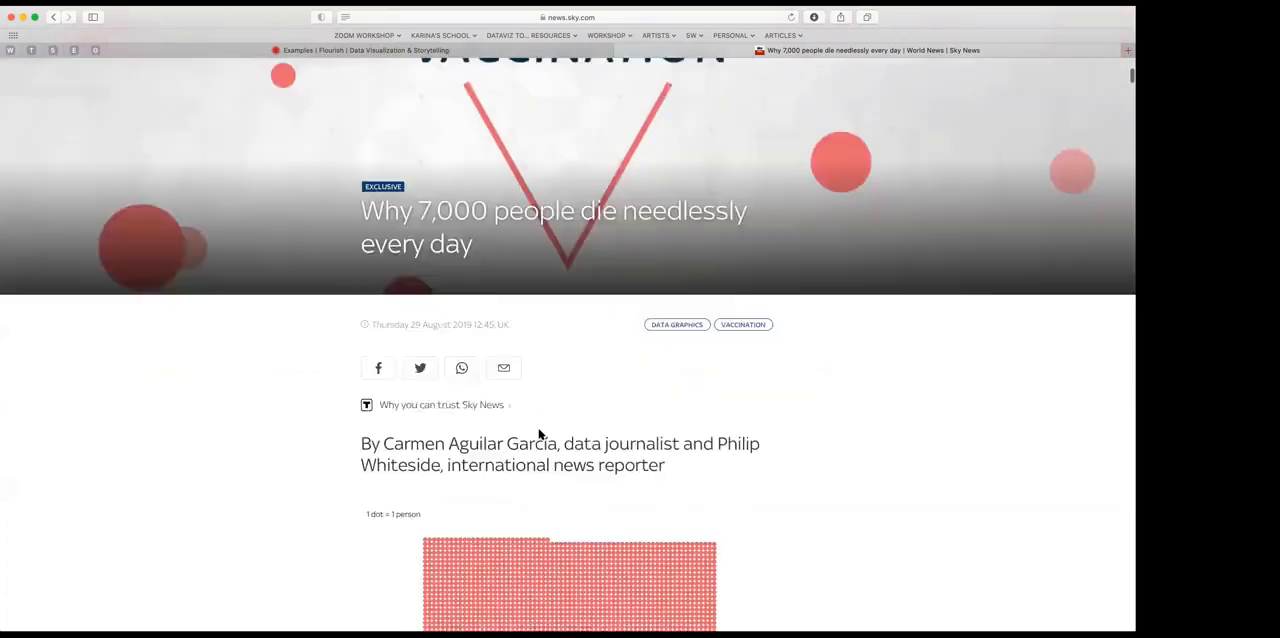
pyautogui.scroll(-5, 539, 433)
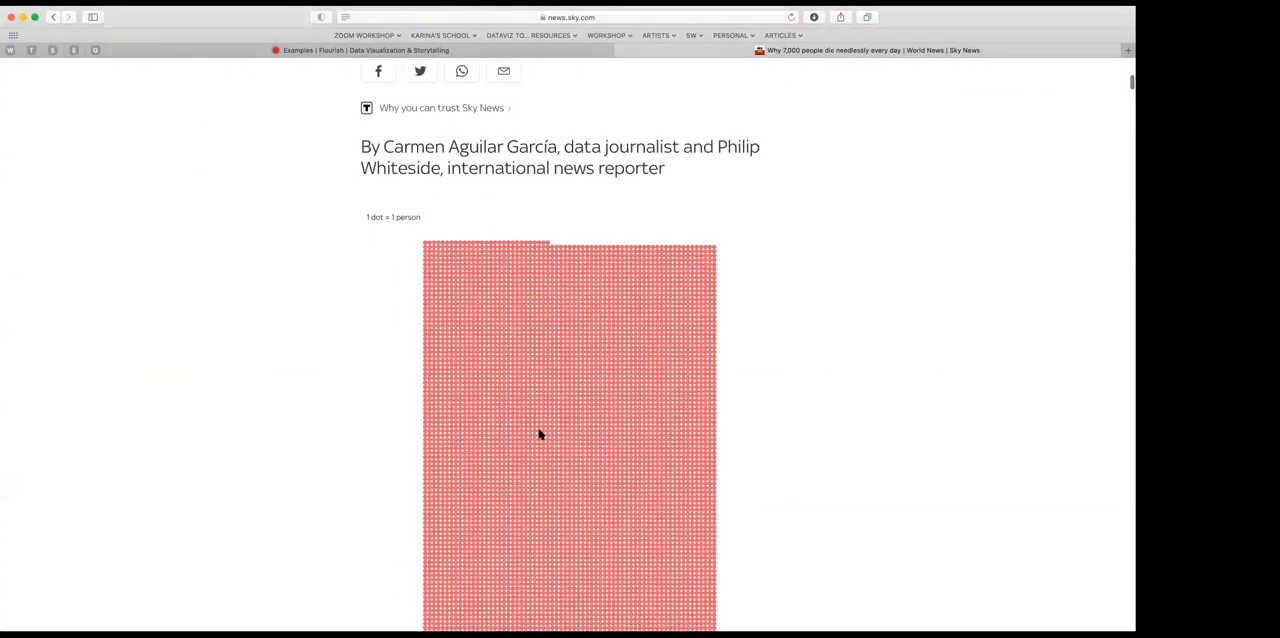
pyautogui.scroll(-3, 539, 433)
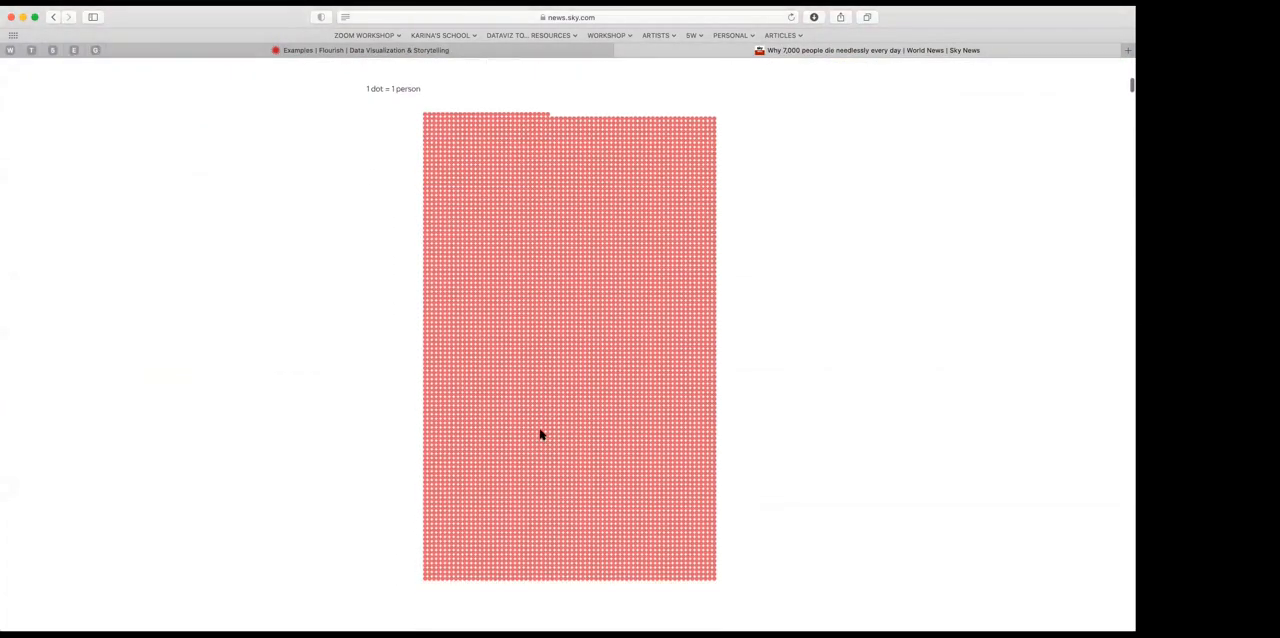
pyautogui.scroll(-1, 545, 436)
pyautogui.scroll(-10, 552, 438)
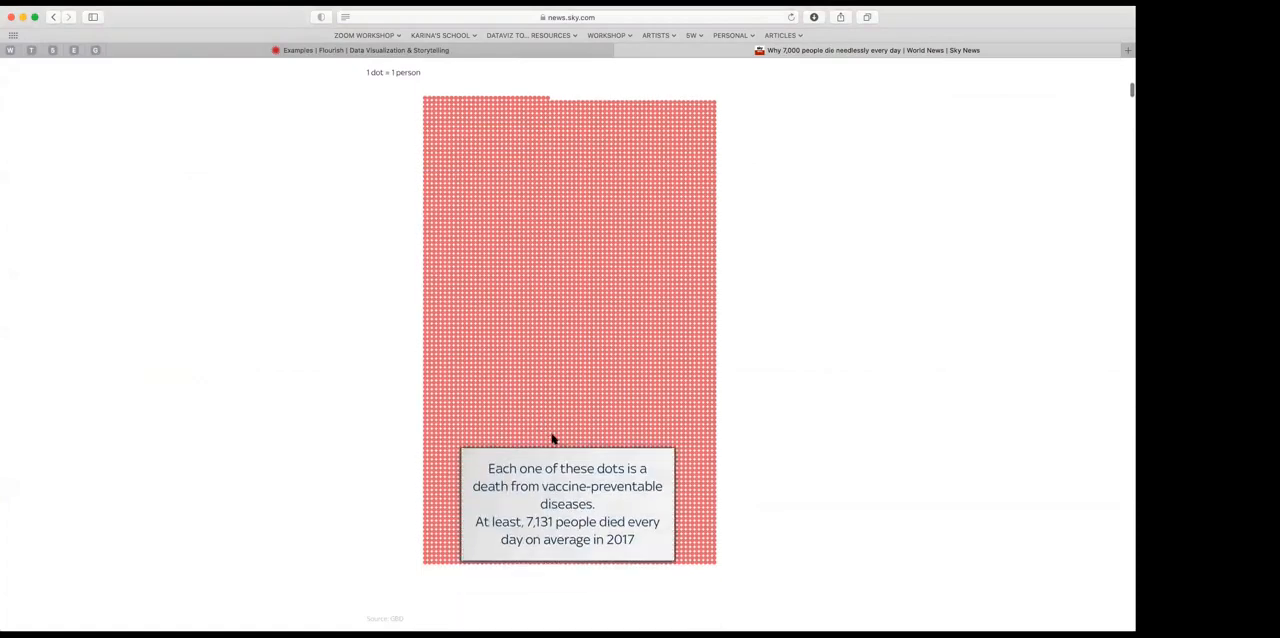
pyautogui.scroll(-10, 552, 438)
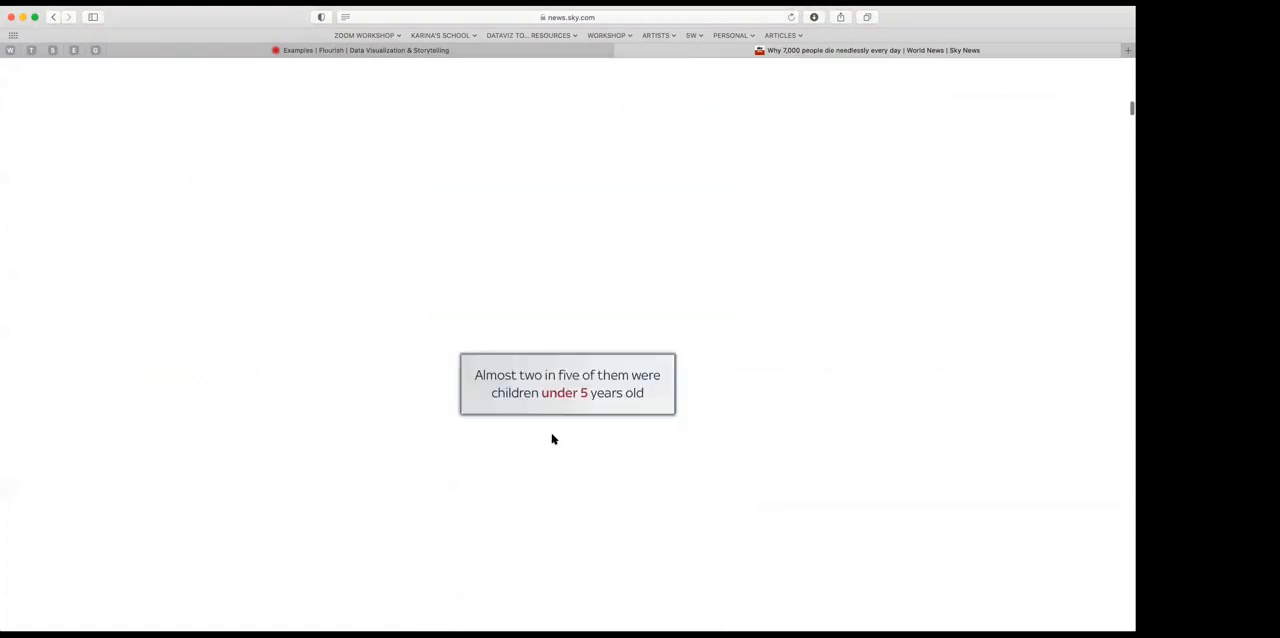
pyautogui.scroll(-6, 552, 438)
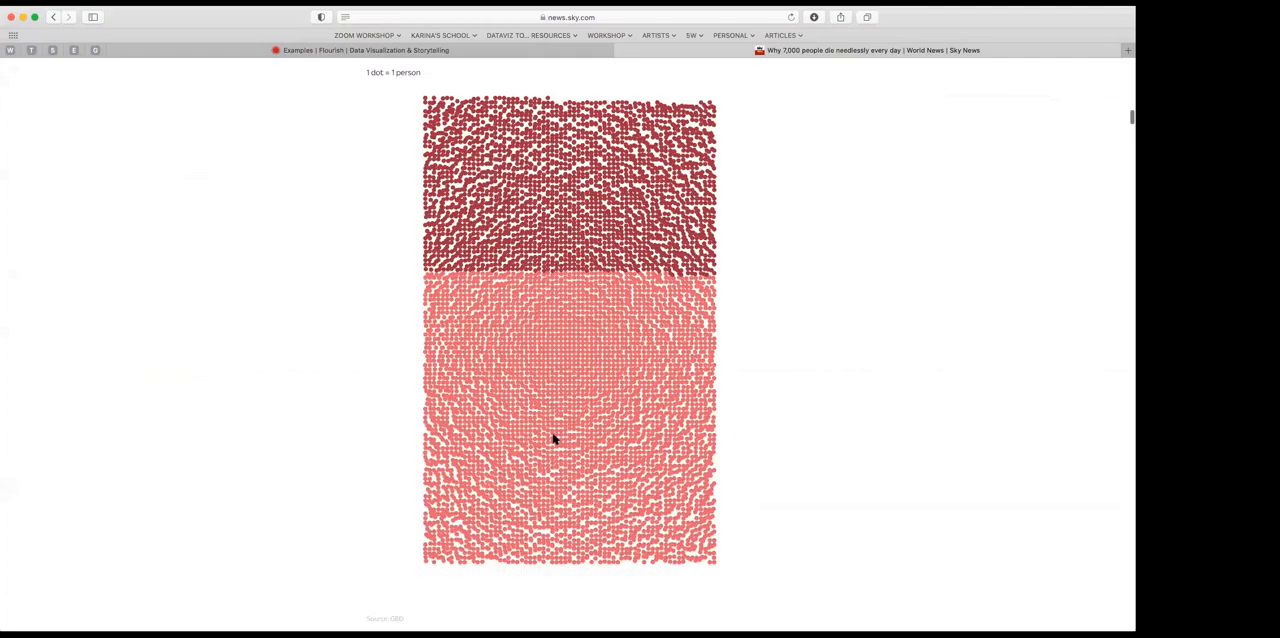
pyautogui.scroll(-4, 553, 438)
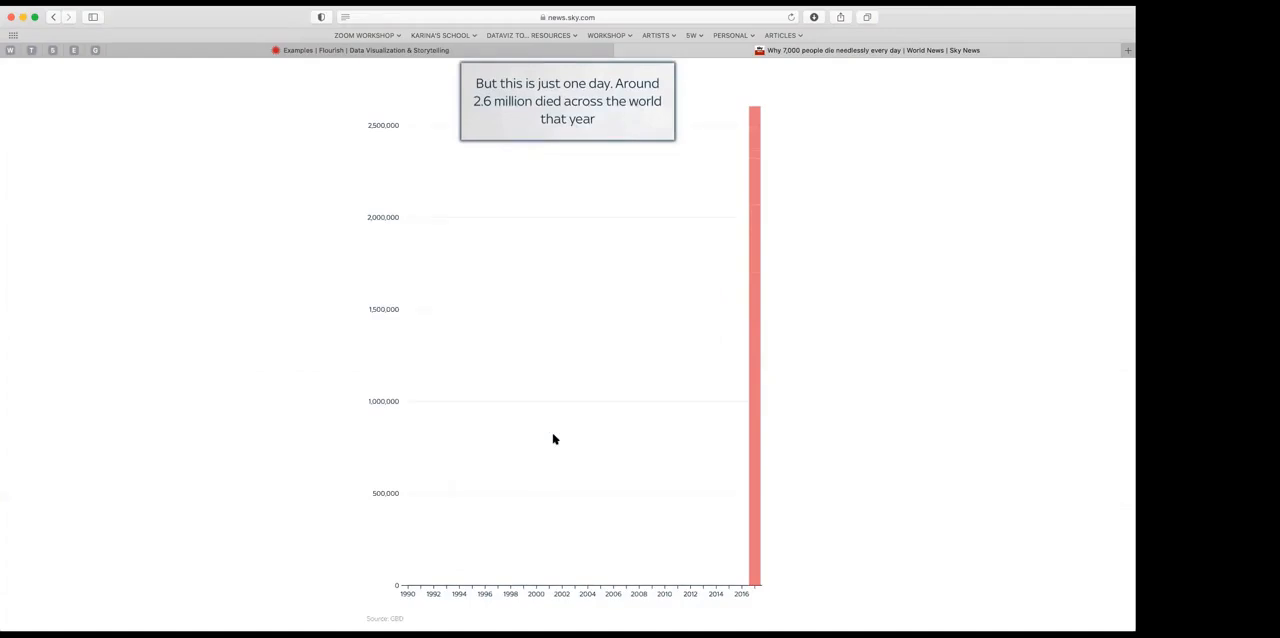
pyautogui.scroll(-10, 615, 487)
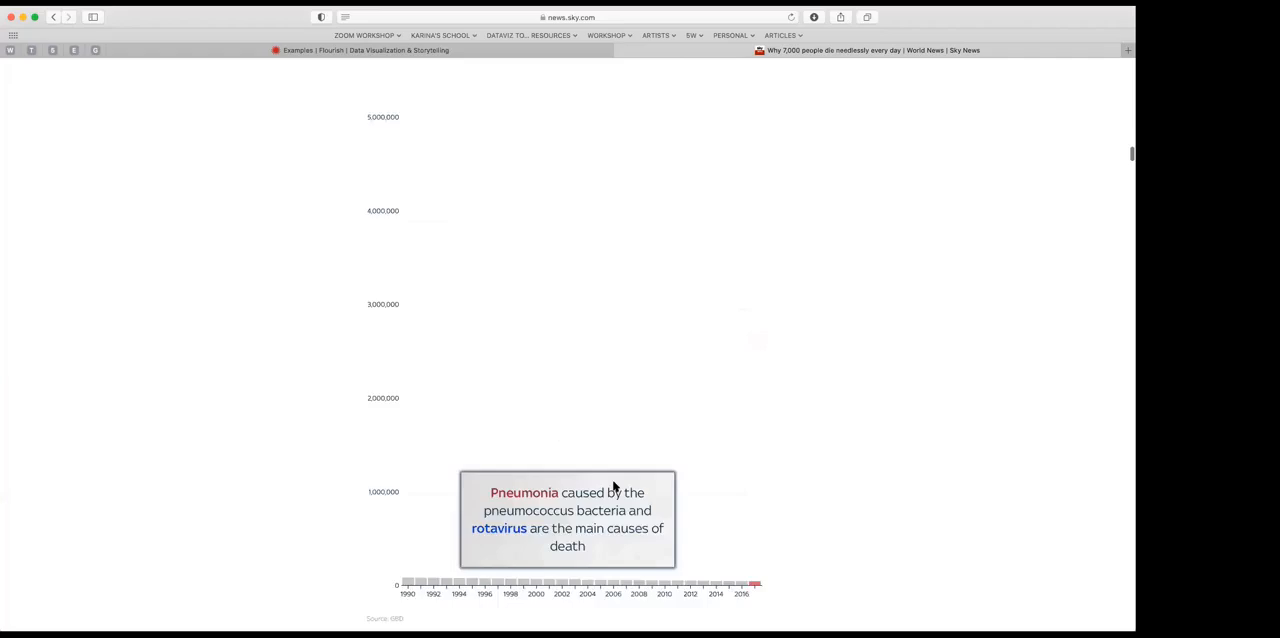
pyautogui.scroll(-10, 615, 487)
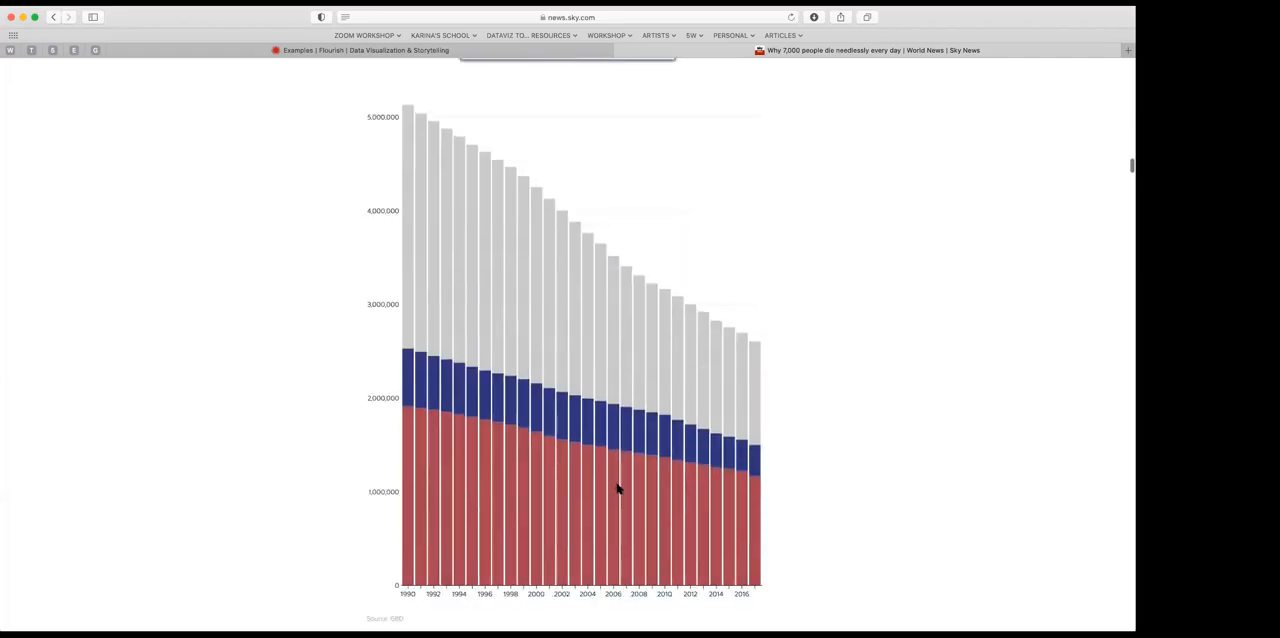
pyautogui.scroll(5, 491, 137)
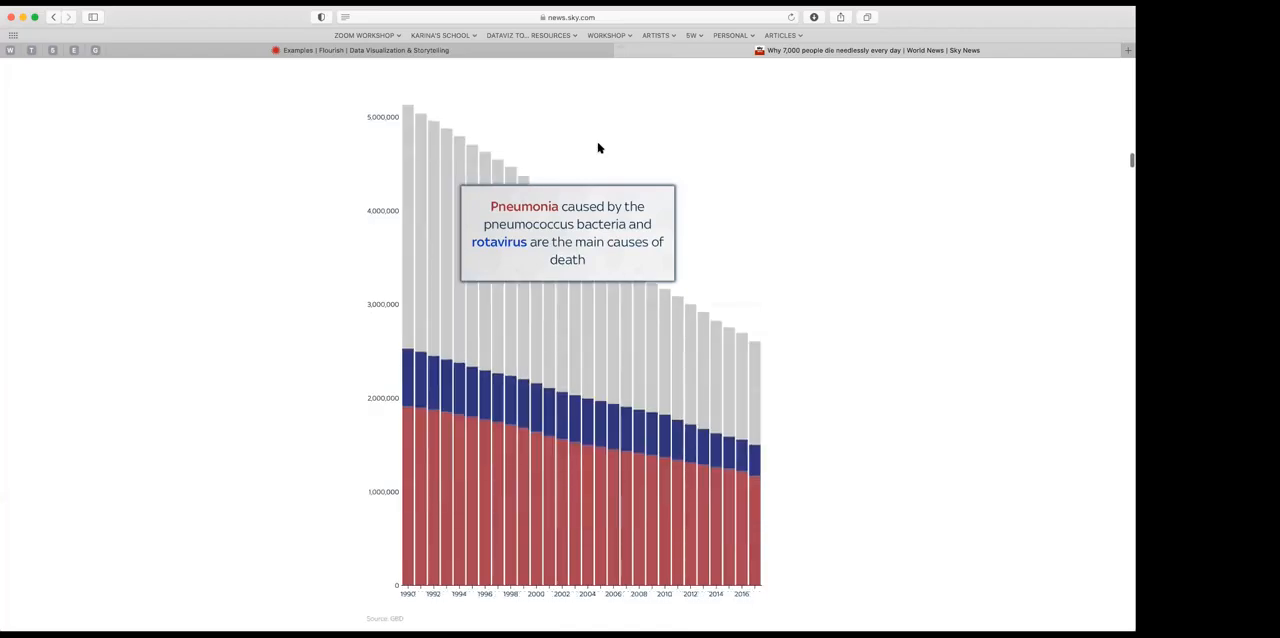
pyautogui.scroll(-3, 600, 149)
pyautogui.scroll(-5, 600, 149)
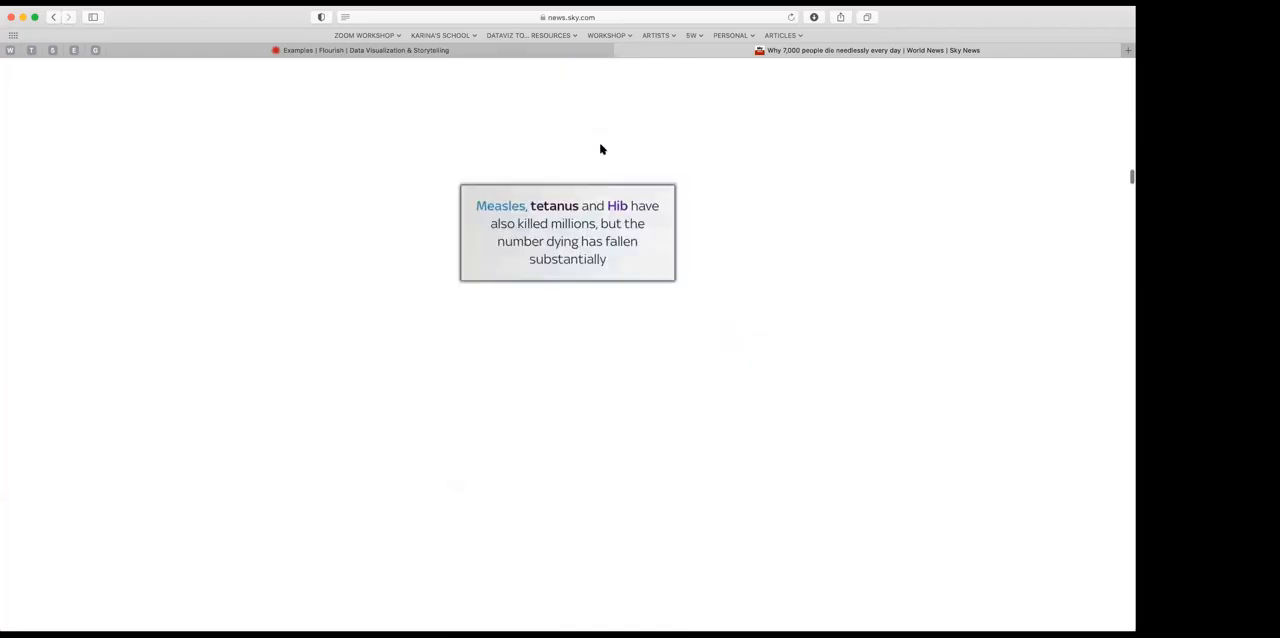
# Step: Close the Sky News article and look over the Flourish examples and templates again
pyautogui.press('super+w')
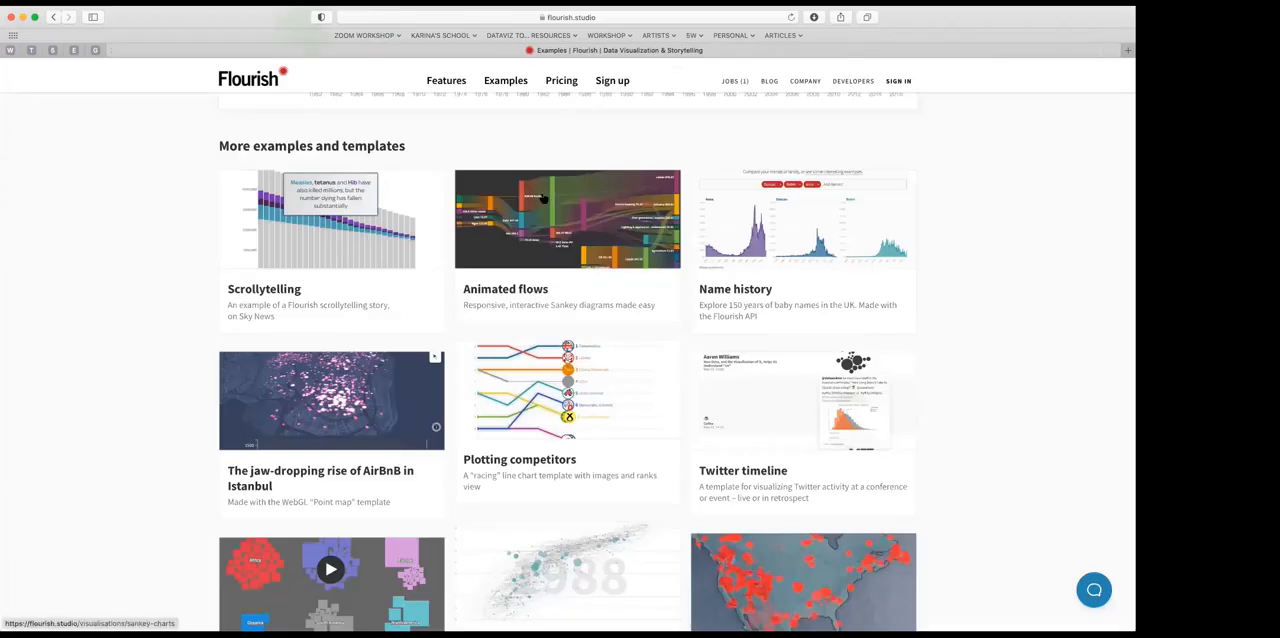
pyautogui.scroll(2, 515, 203)
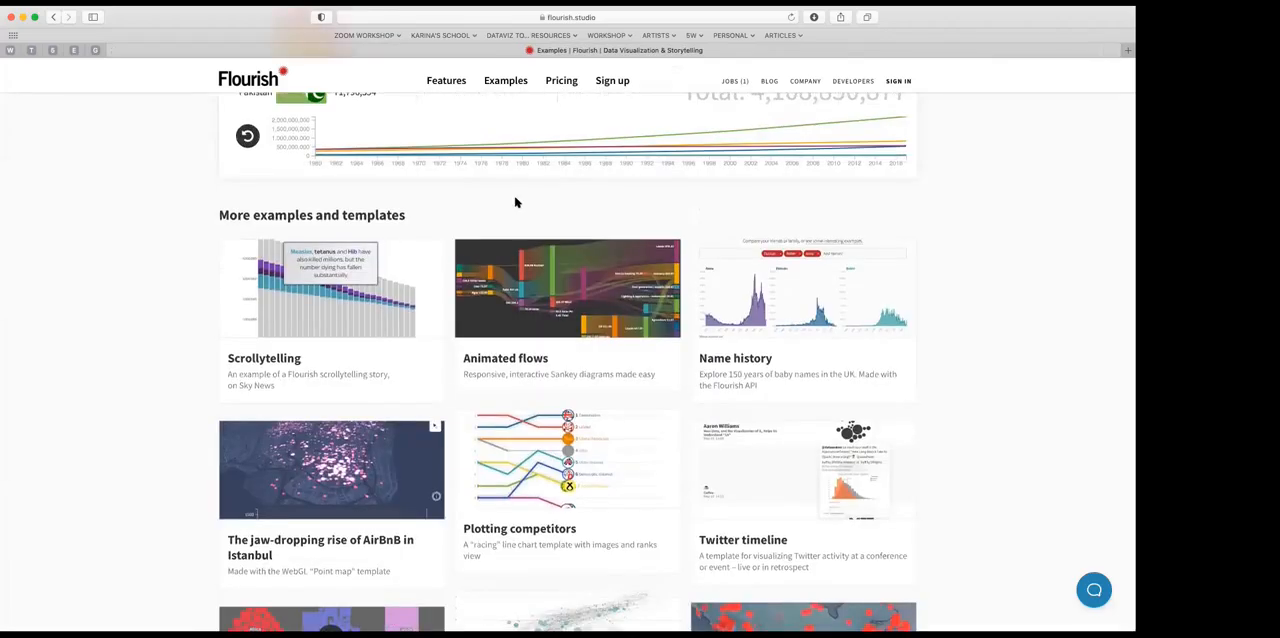
pyautogui.scroll(4, 447, 316)
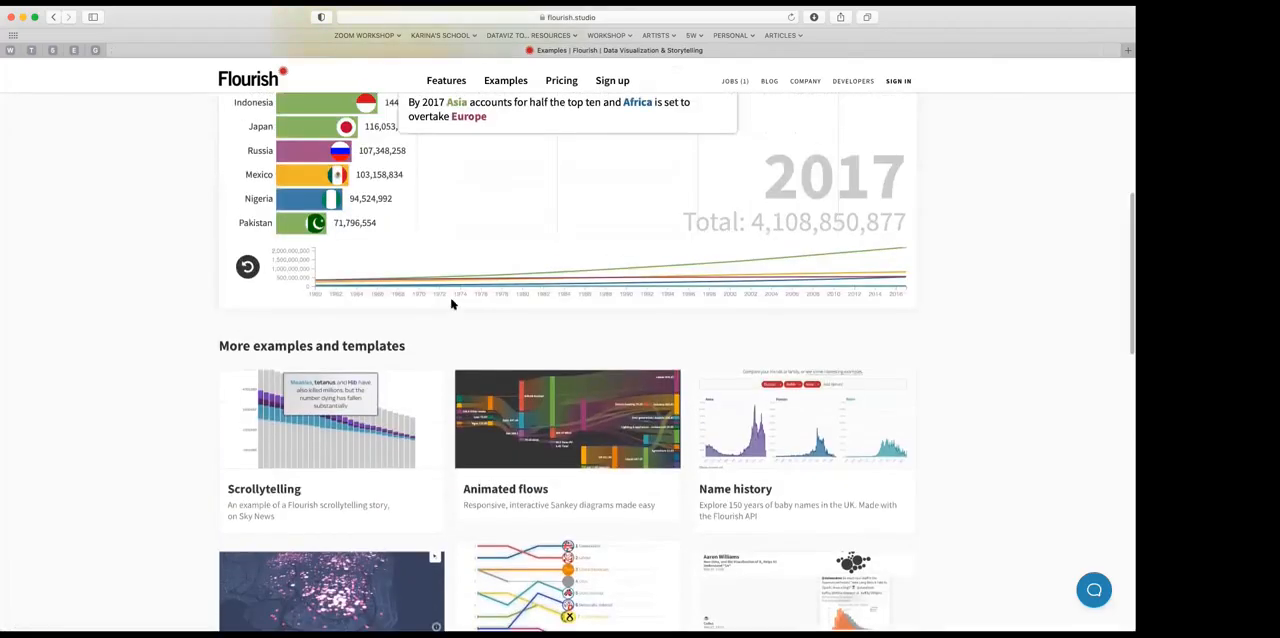
# Step: Go from the Examples page to the signed-in account's My projects page and look over the saved visualisations
pyautogui.scroll(6, 451, 304)
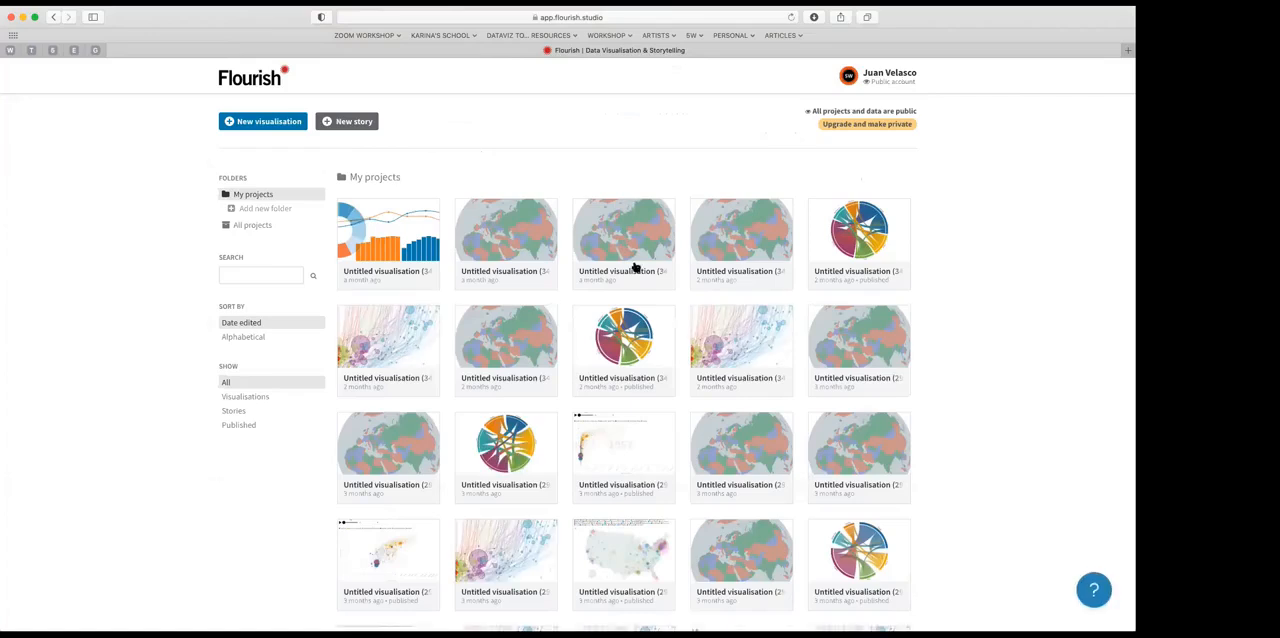
pyautogui.moveTo(849, 64)
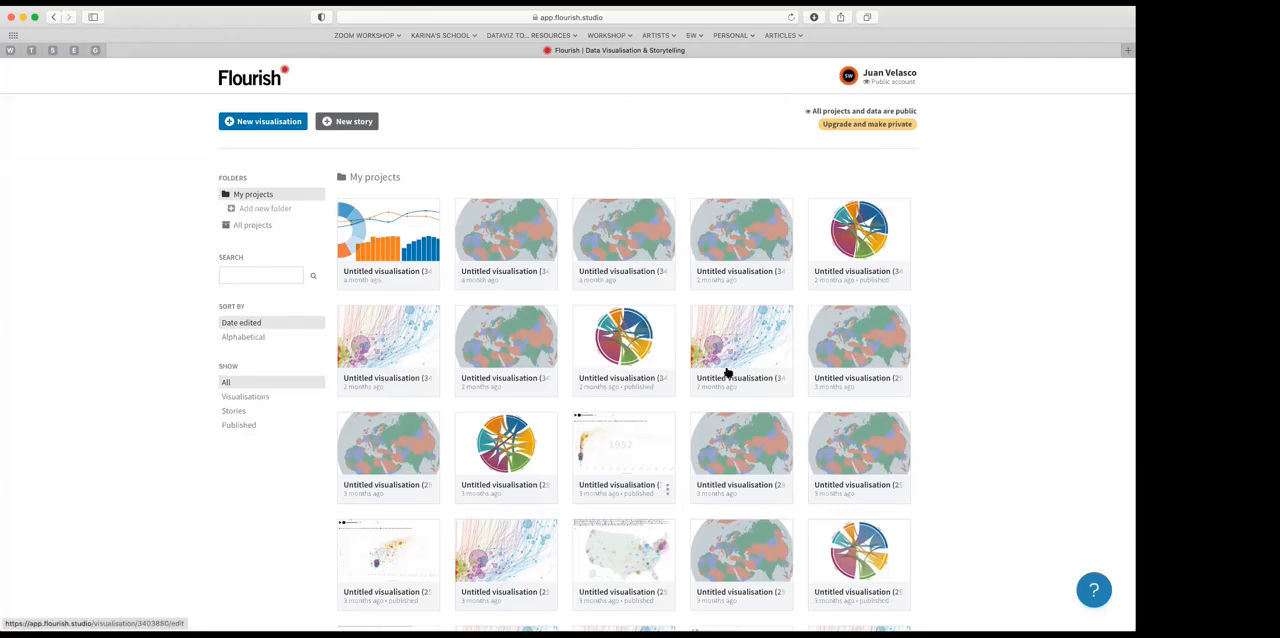
pyautogui.scroll(-5, 532, 468)
pyautogui.scroll(5, 532, 468)
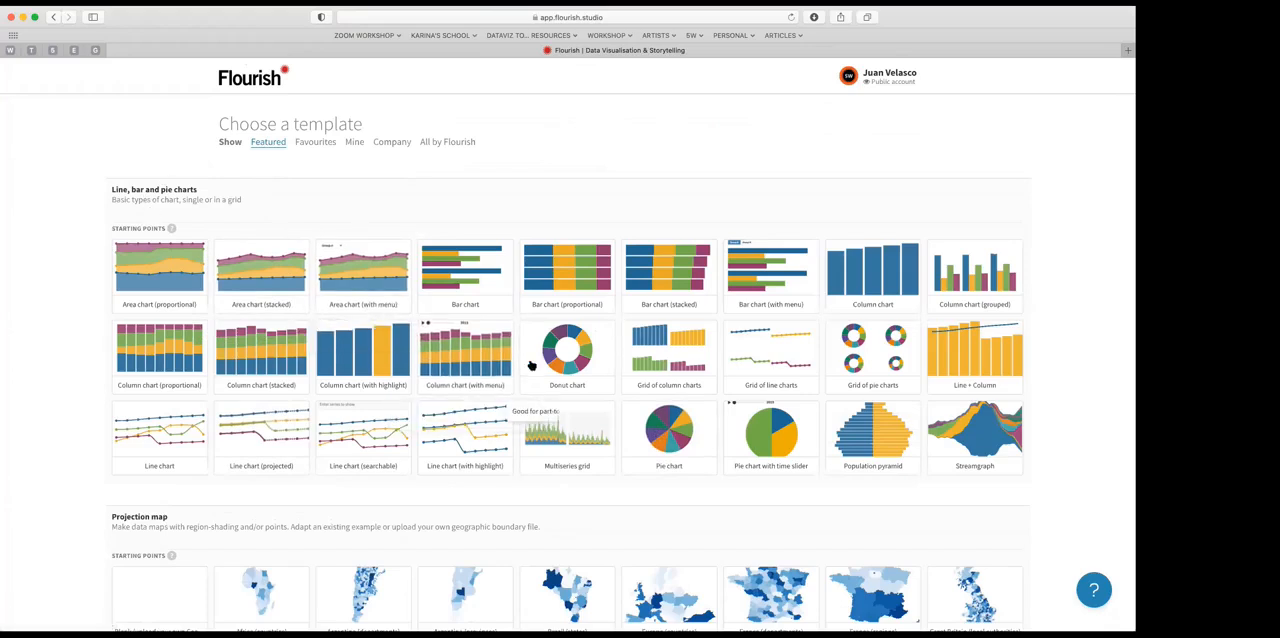
# Step: Look through the template gallery for a new visualisation, from basic charts and projection maps to scatter, Sankey, globe and chord templates
pyautogui.scroll(-1, 561, 363)
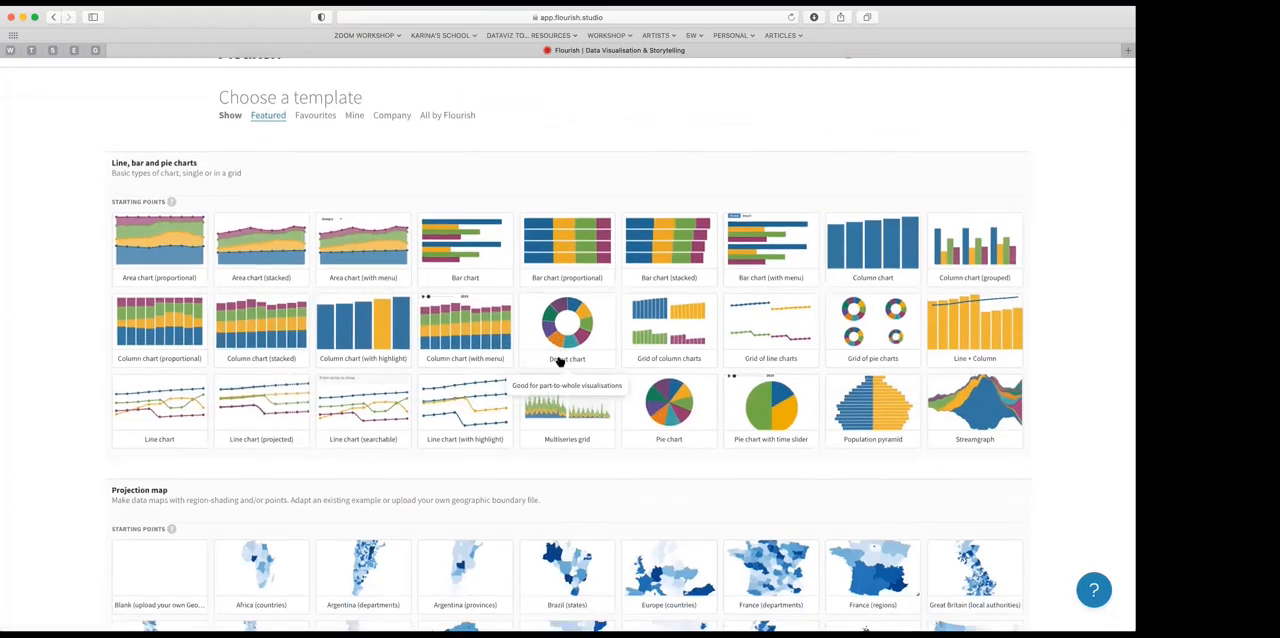
pyautogui.scroll(-3, 566, 350)
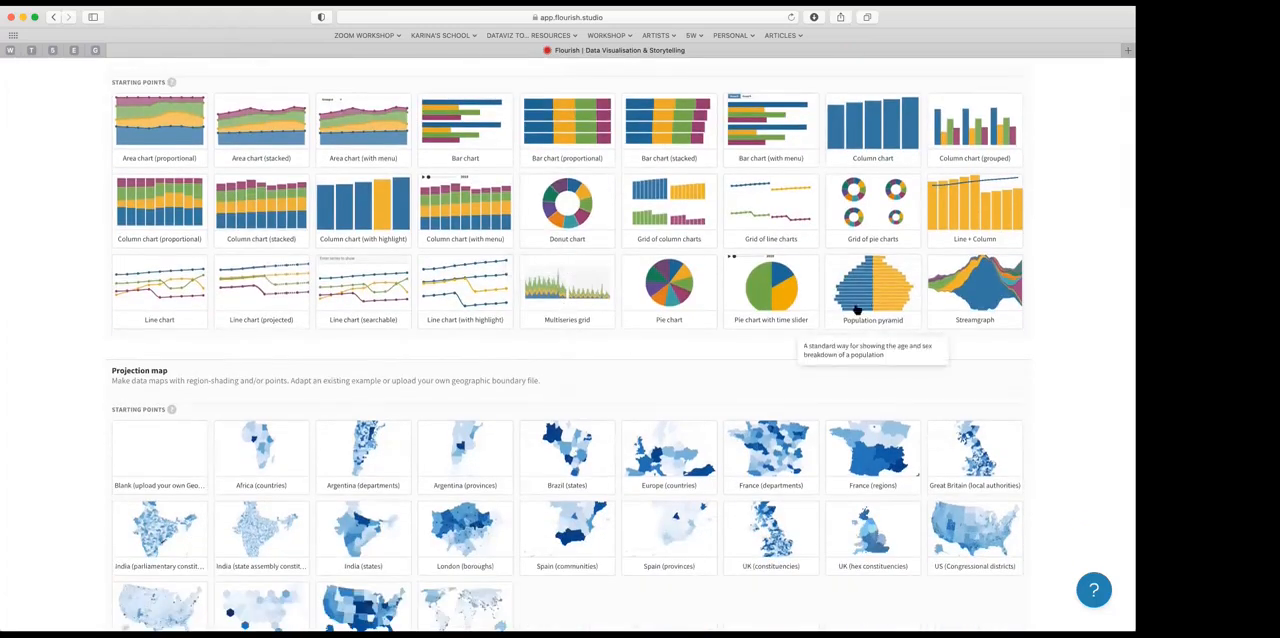
pyautogui.scroll(-3, 336, 409)
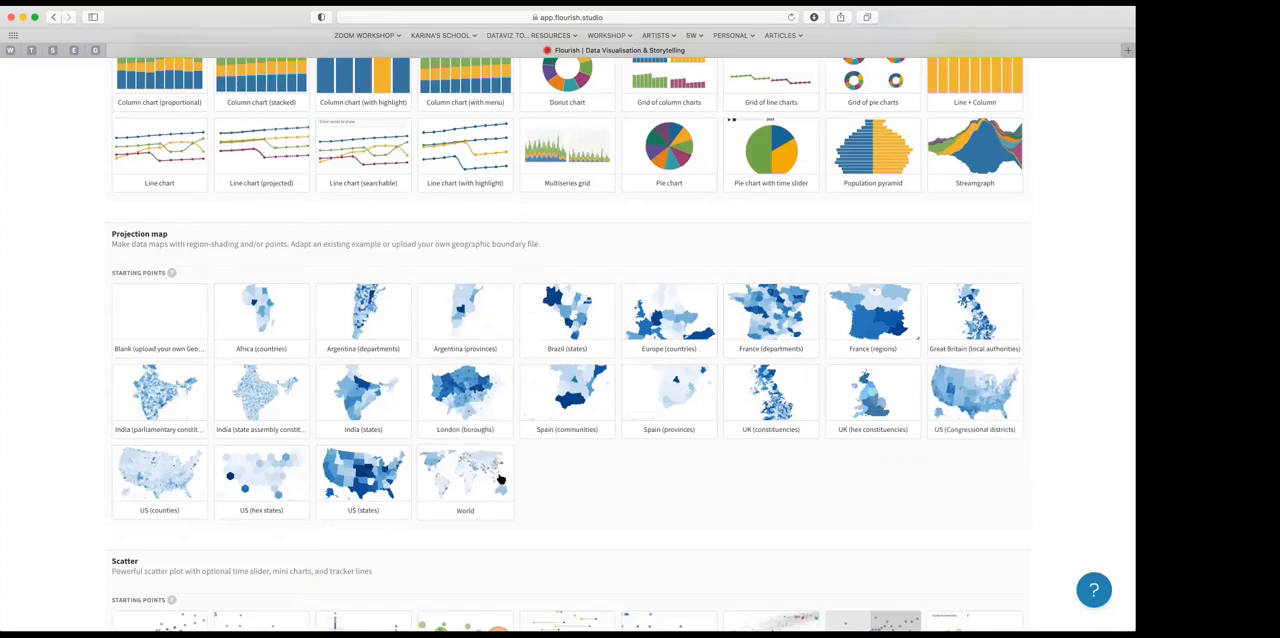
pyautogui.scroll(-2, 549, 488)
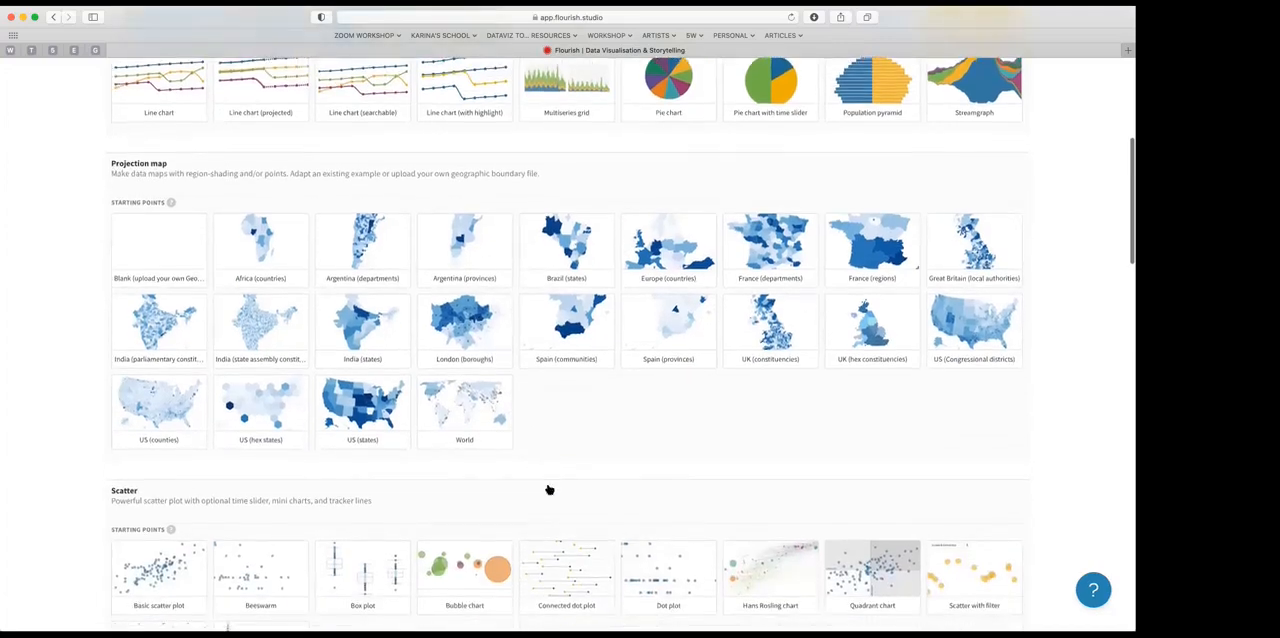
pyautogui.scroll(5, 549, 490)
pyautogui.scroll(-1, 538, 493)
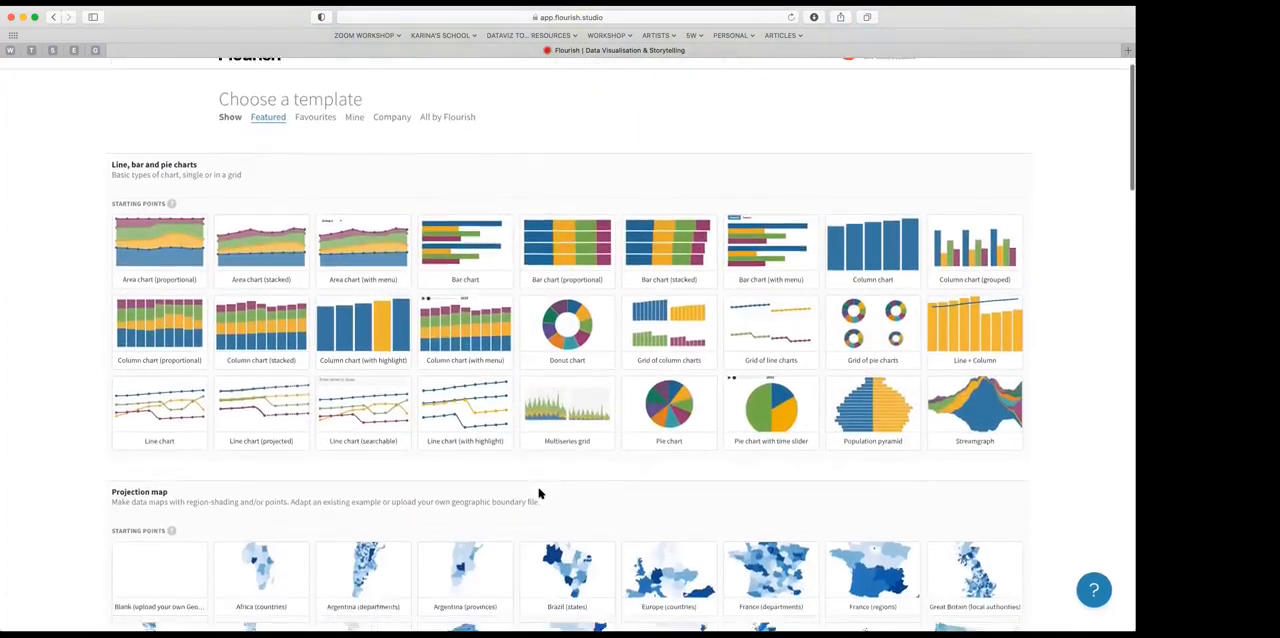
pyautogui.scroll(-10, 538, 493)
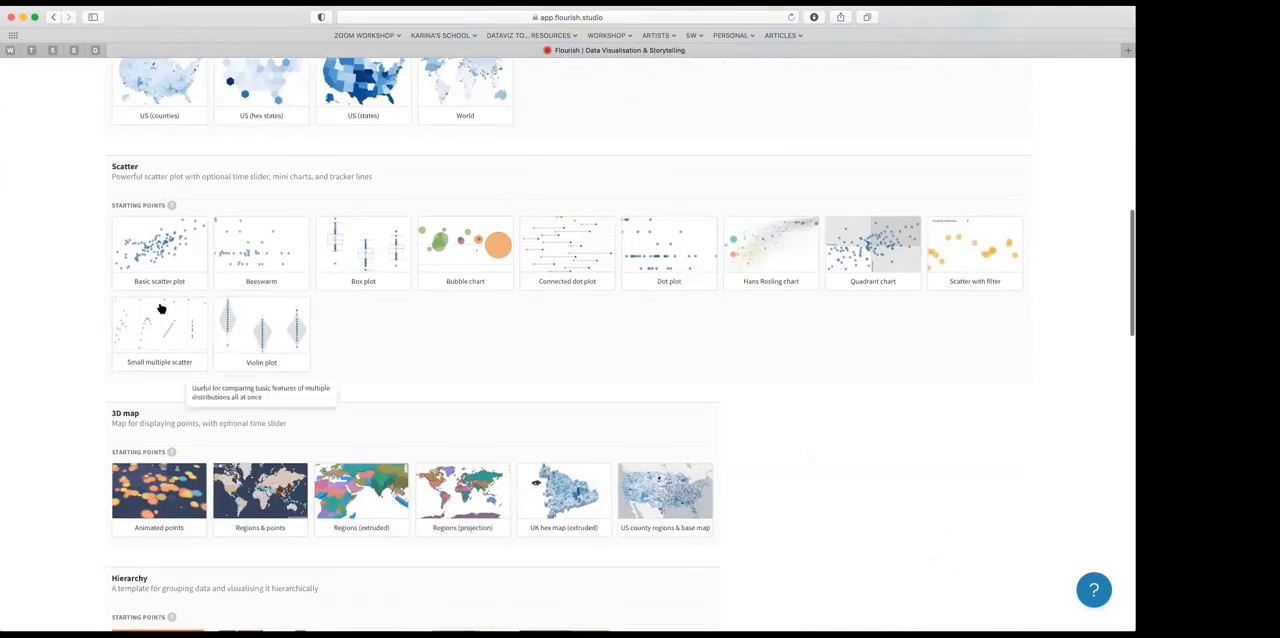
pyautogui.scroll(-3, 311, 423)
pyautogui.scroll(-5, 341, 442)
pyautogui.scroll(-2, 372, 447)
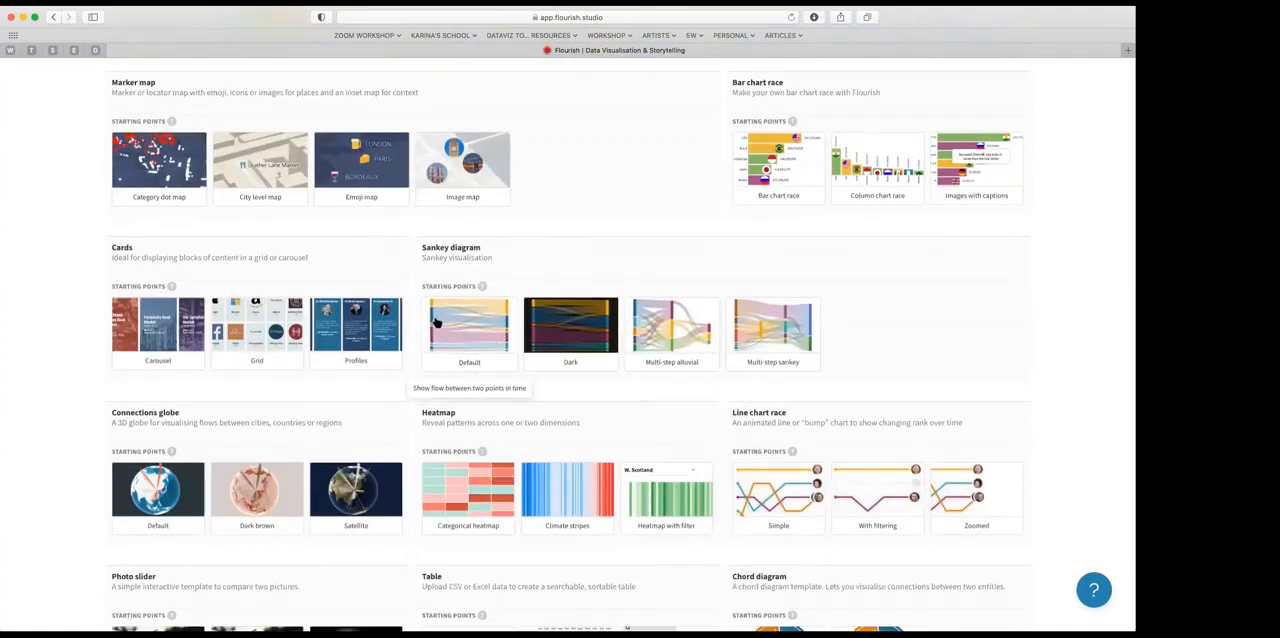
pyautogui.scroll(-4, 300, 460)
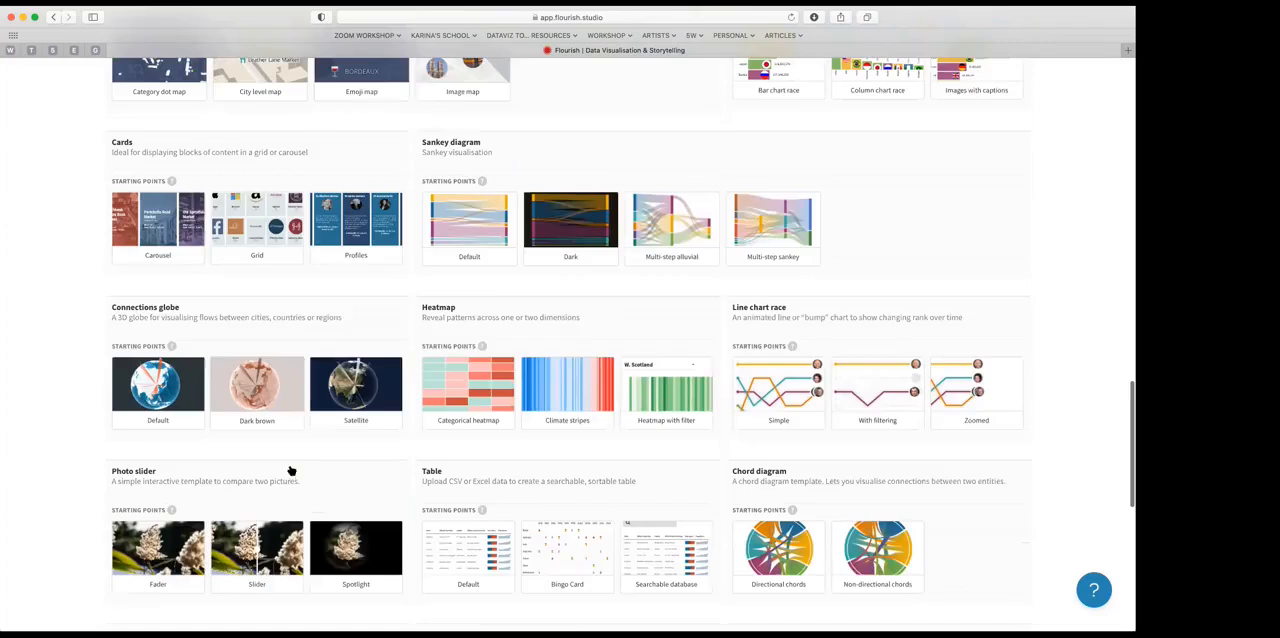
pyautogui.scroll(-2, 726, 453)
pyautogui.scroll(3, 277, 329)
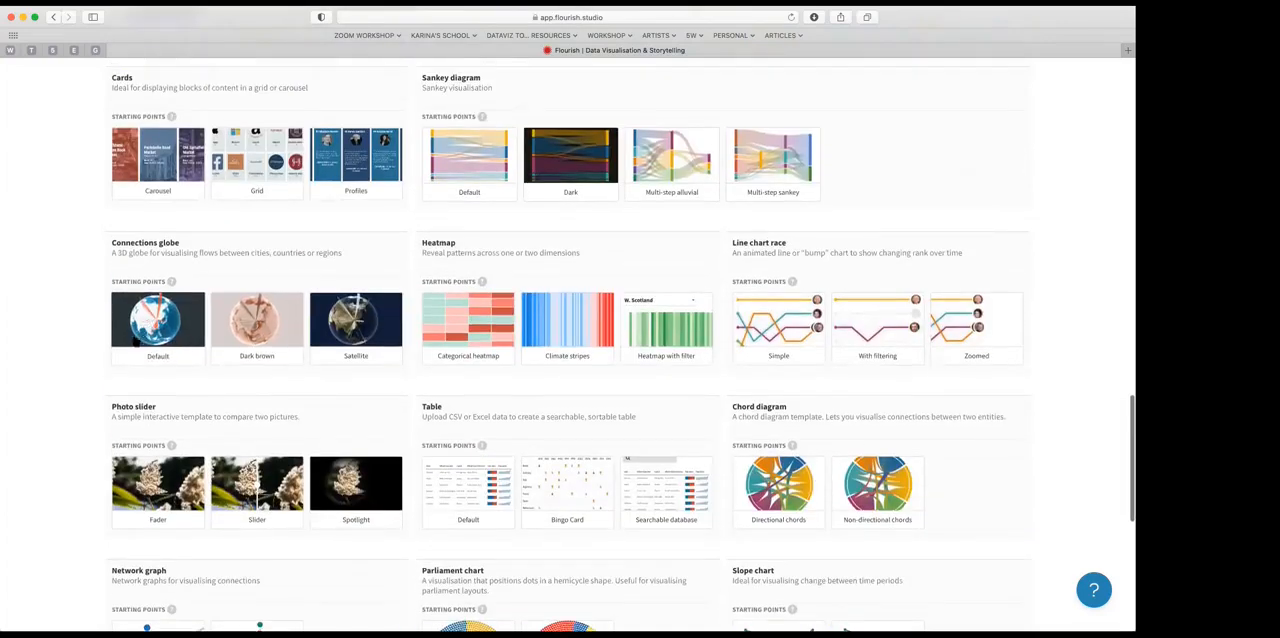
# Step: Open the default Connections globe template and examine its Values data sheet before returning to the preview
pyautogui.click(160, 322)
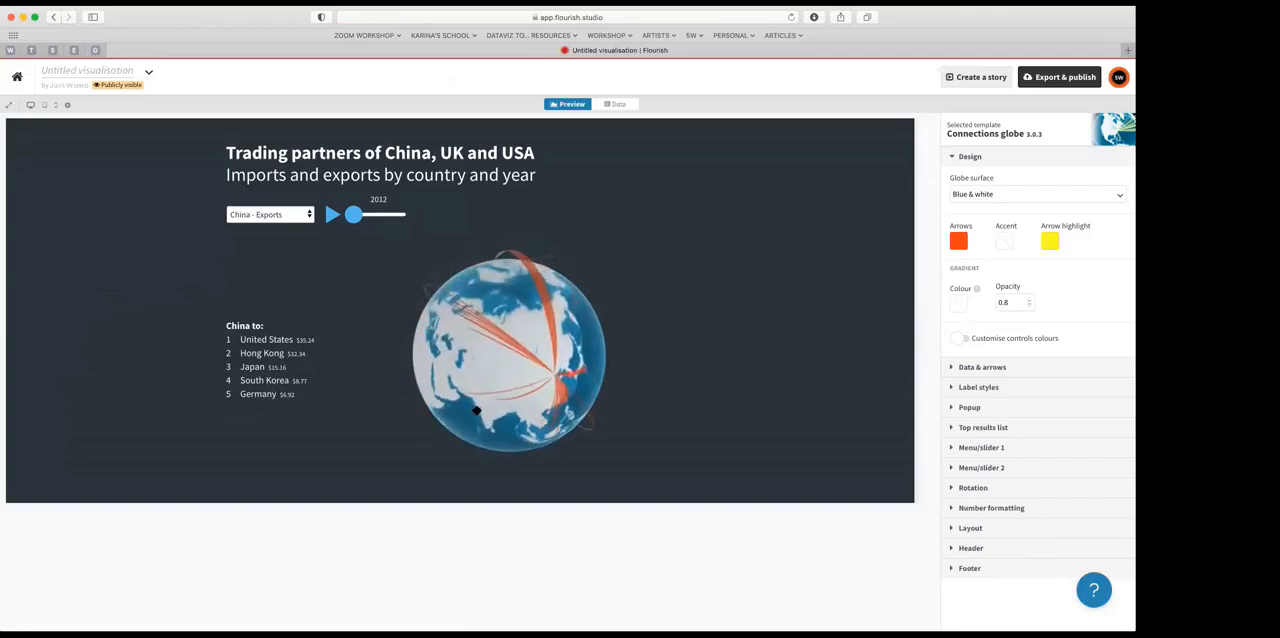
pyautogui.click(618, 104)
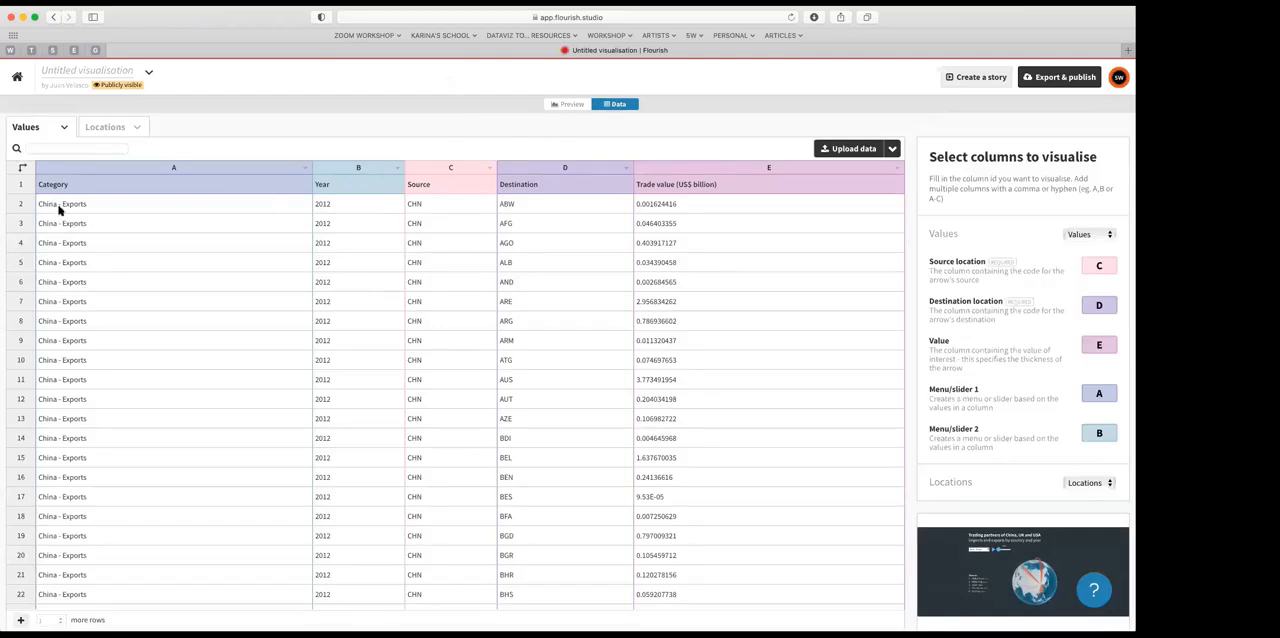
pyautogui.scroll(-5, 71, 280)
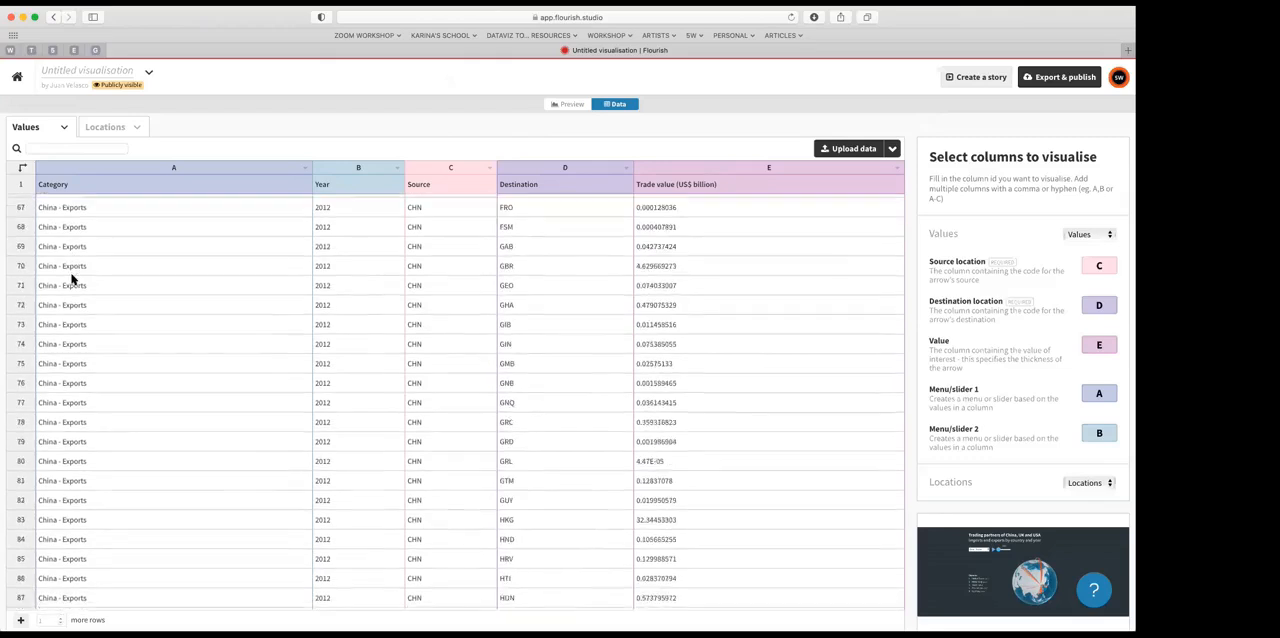
pyautogui.scroll(5, 340, 222)
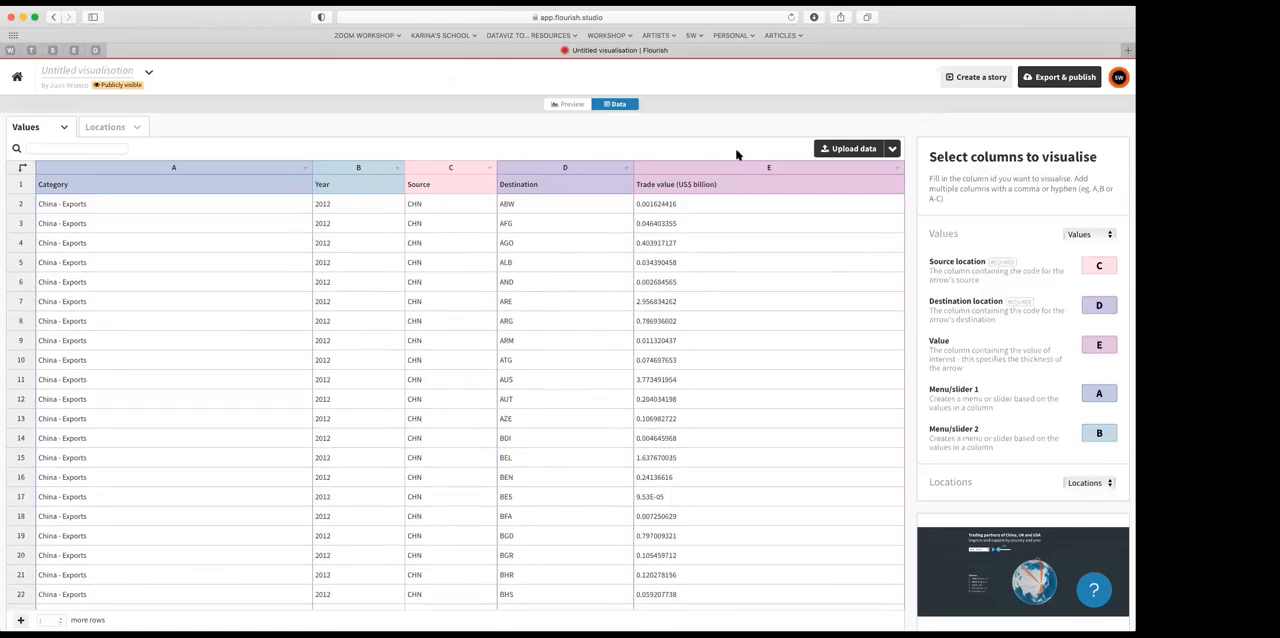
pyautogui.click(568, 105)
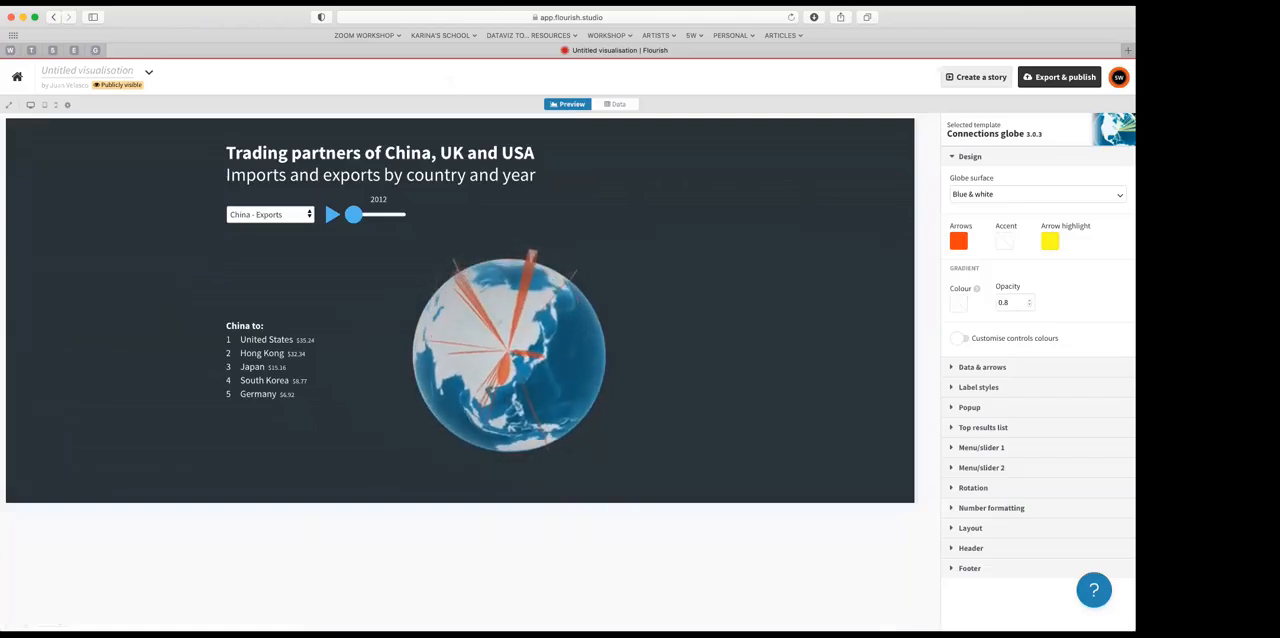
# Step: Leave the globe project and start a new visualisation from the Hans Rosling chart template in the Scatter group
pyautogui.click(15, 77)
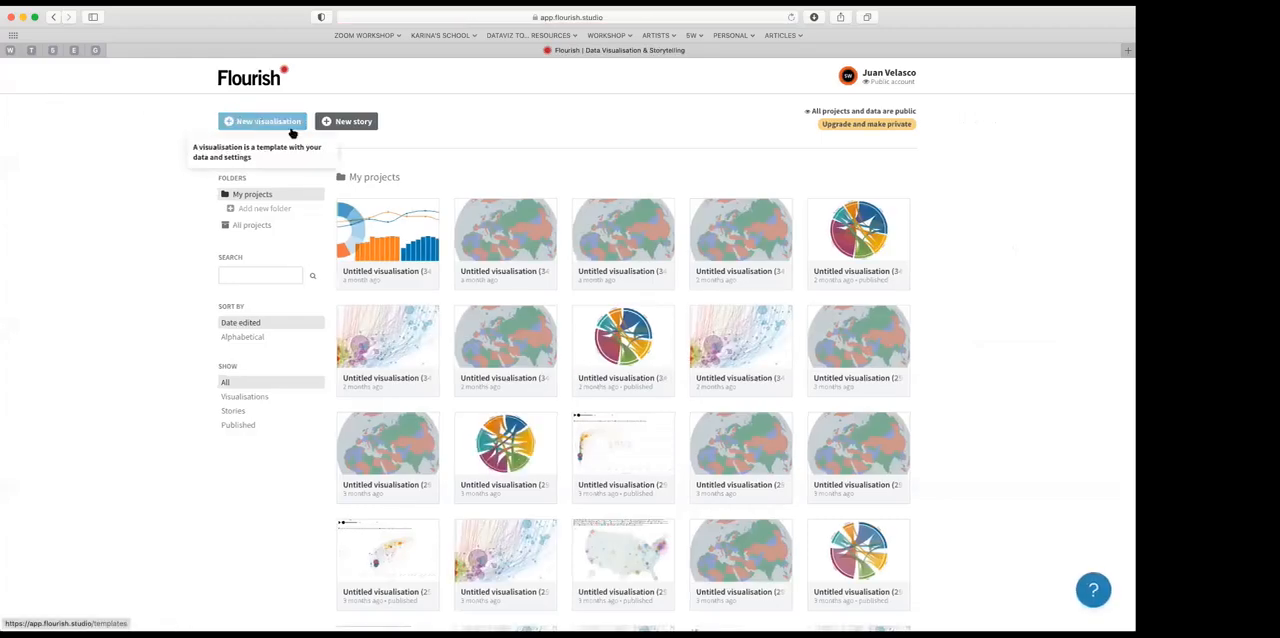
pyautogui.click(265, 122)
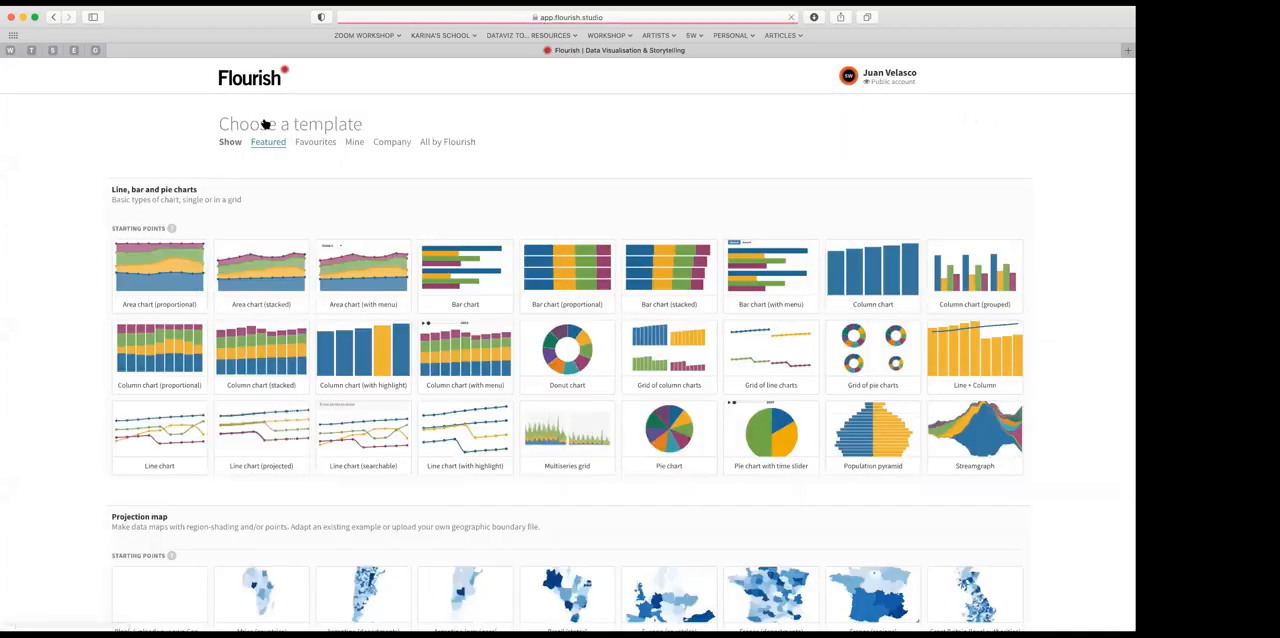
pyautogui.scroll(-2, 360, 408)
pyautogui.scroll(-4, 360, 408)
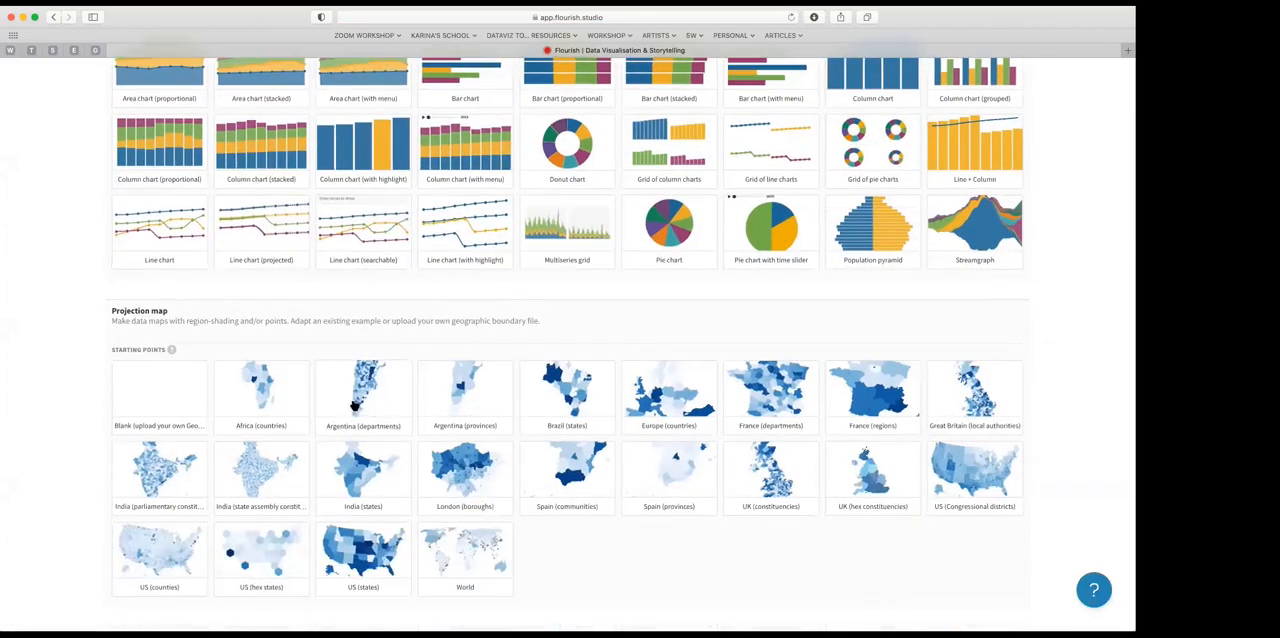
pyautogui.scroll(-9, 363, 408)
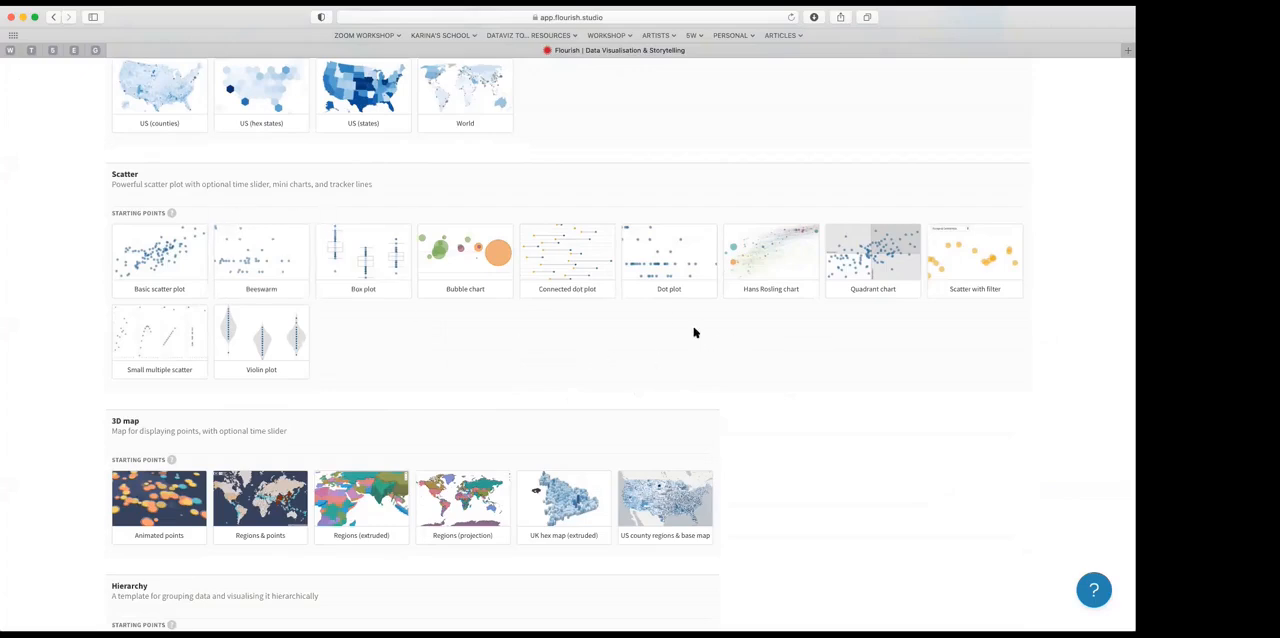
pyautogui.moveTo(728, 262)
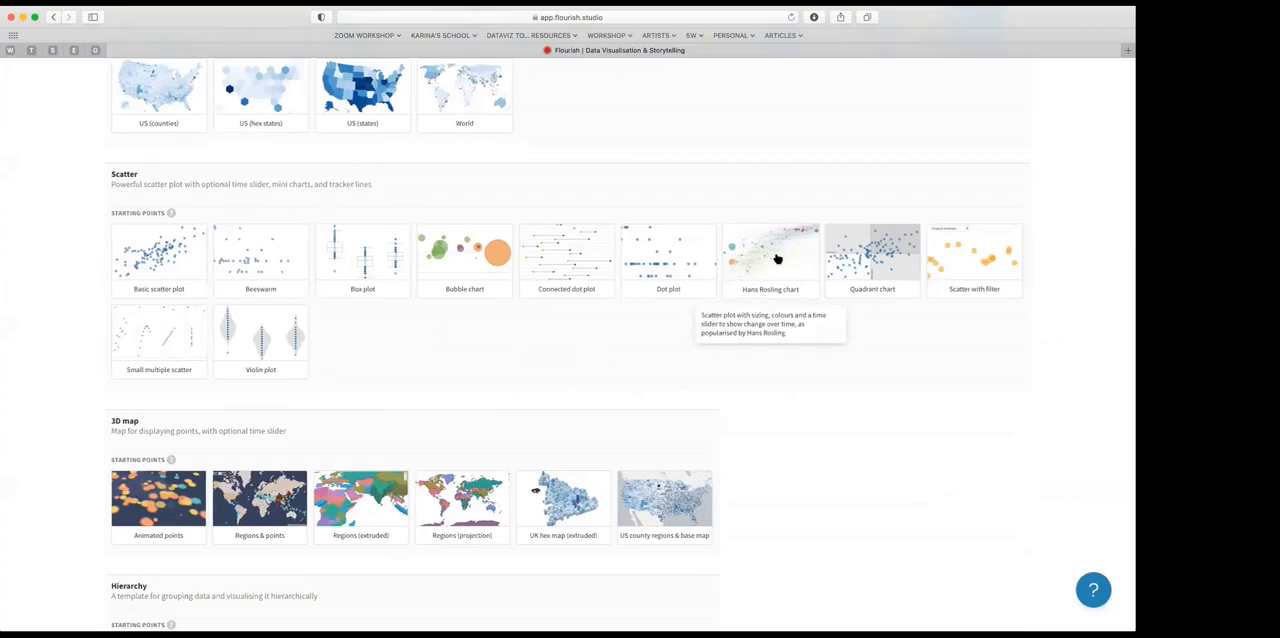
pyautogui.click(773, 270)
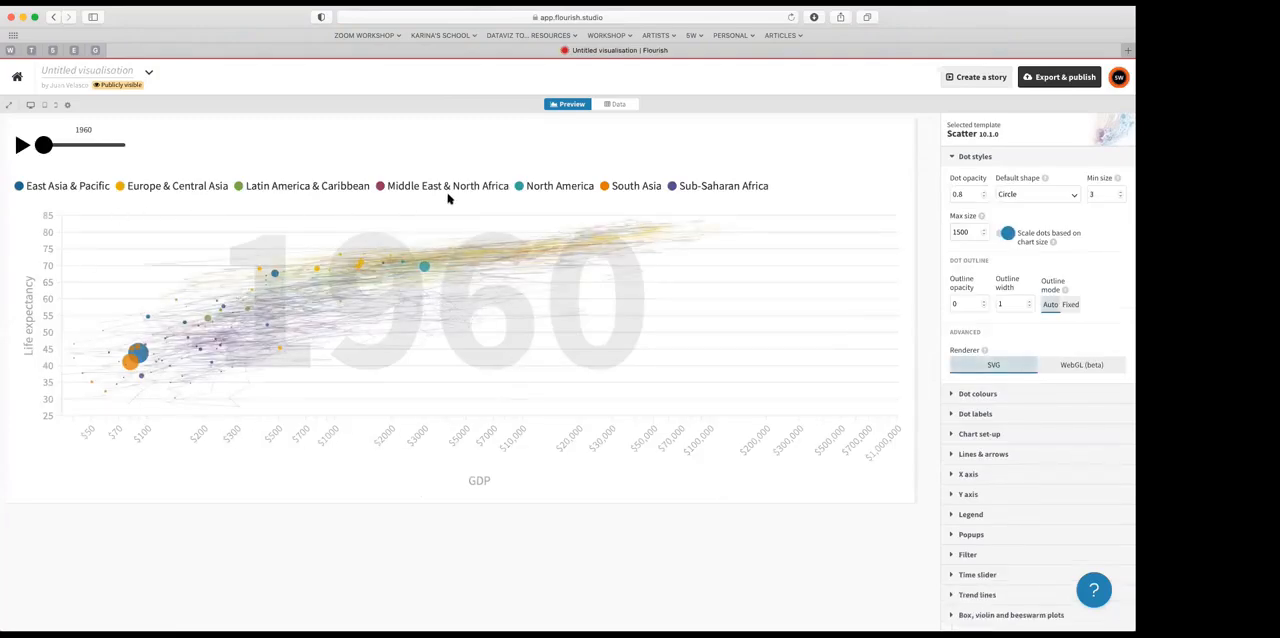
# Step: Play and pause the yearly animation of the scatter chart, and examine the data sheet behind it
pyautogui.click(22, 146)
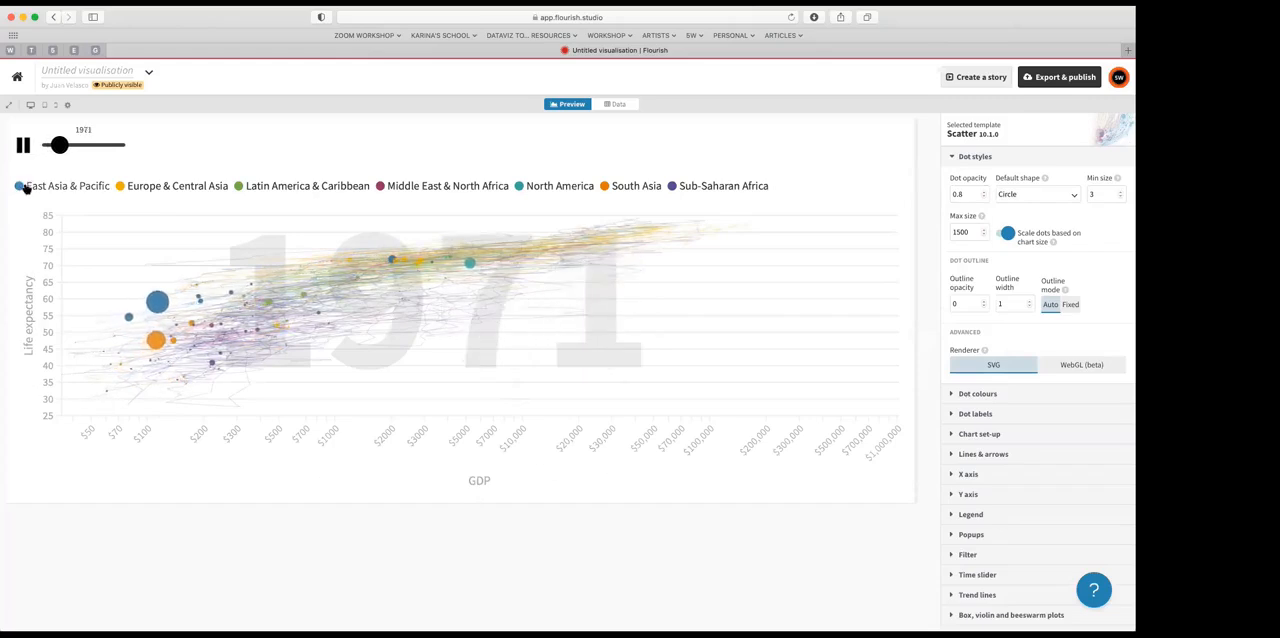
pyautogui.click(22, 146)
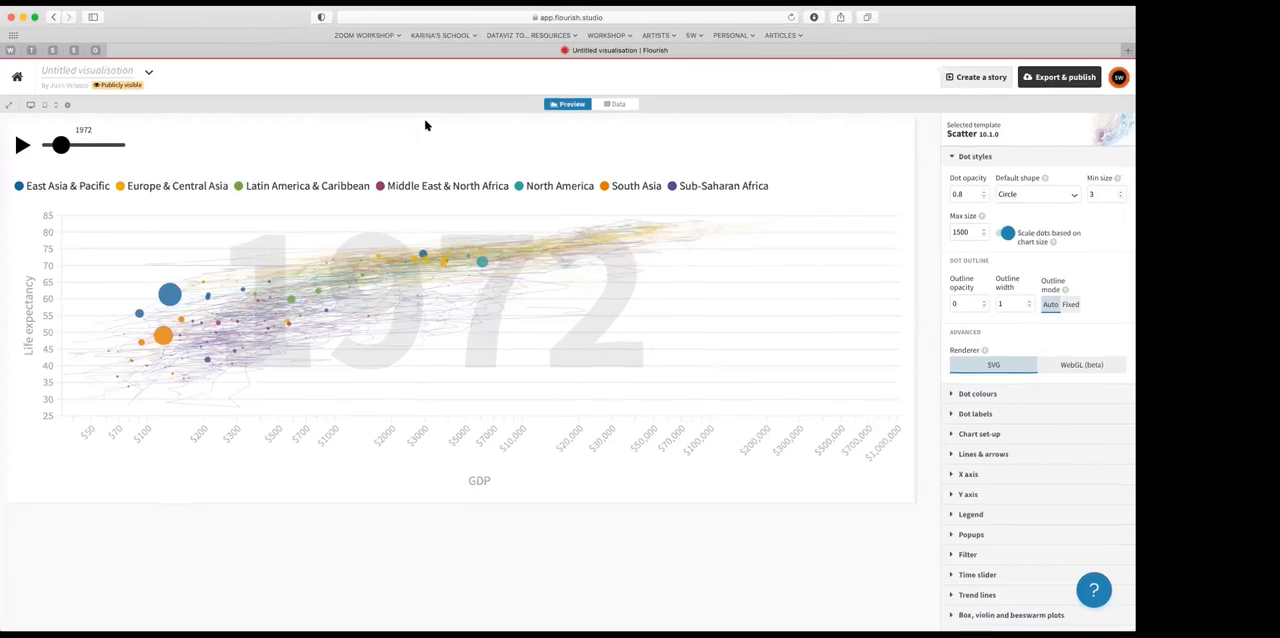
pyautogui.click(616, 106)
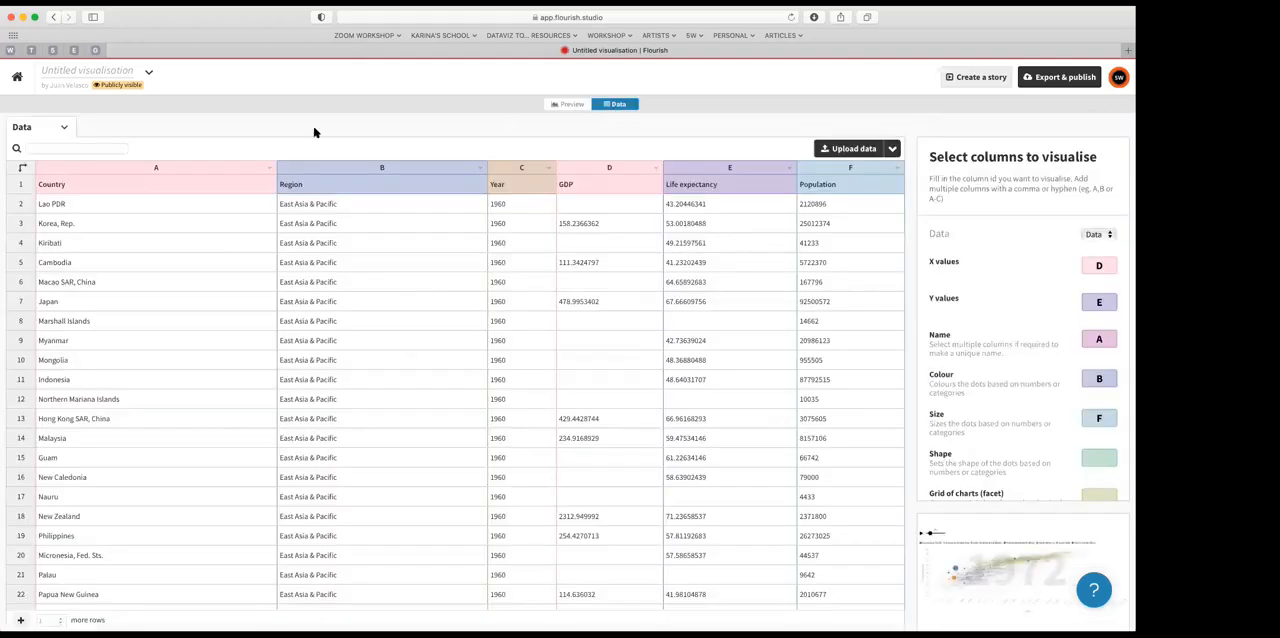
pyautogui.click(570, 106)
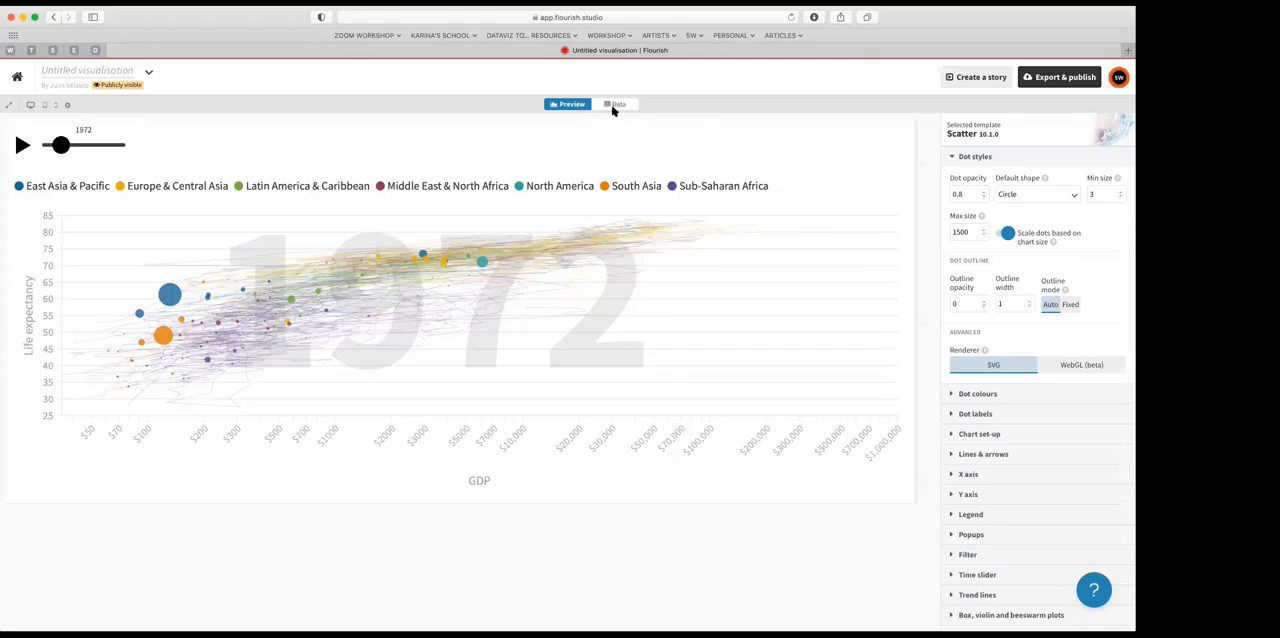
# Step: Replace the scatter chart's sheet with the copied spreadsheet data, importing it publicly and continuing to column selection
pyautogui.click(614, 106)
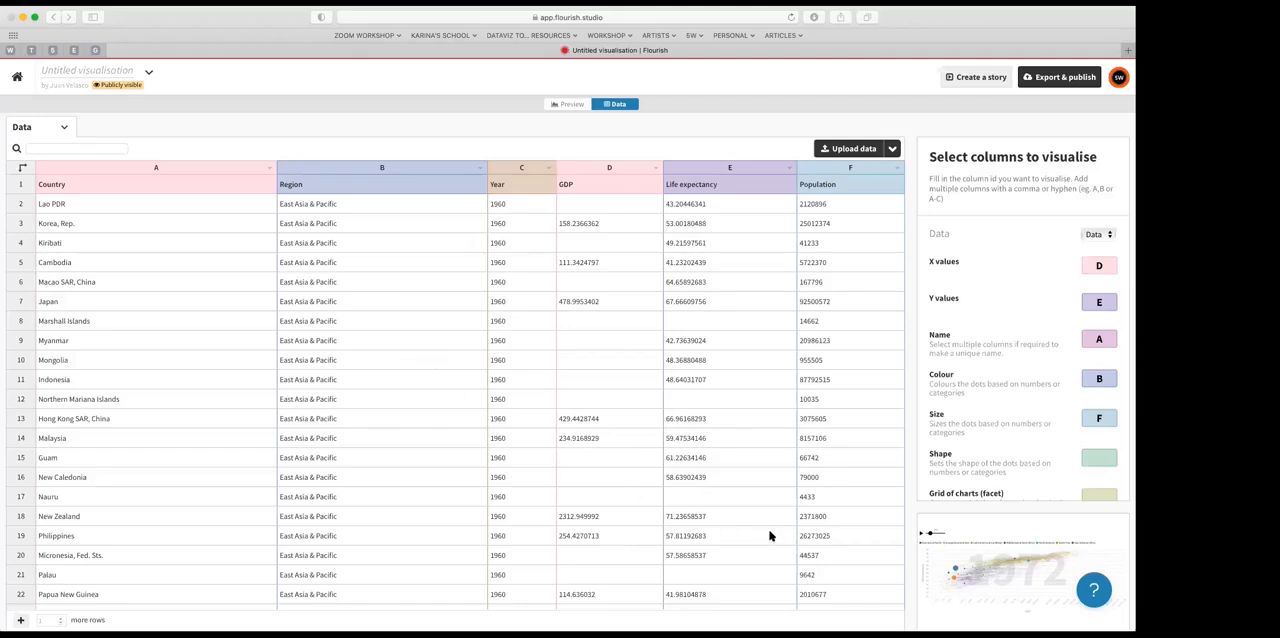
pyautogui.press('super+v')
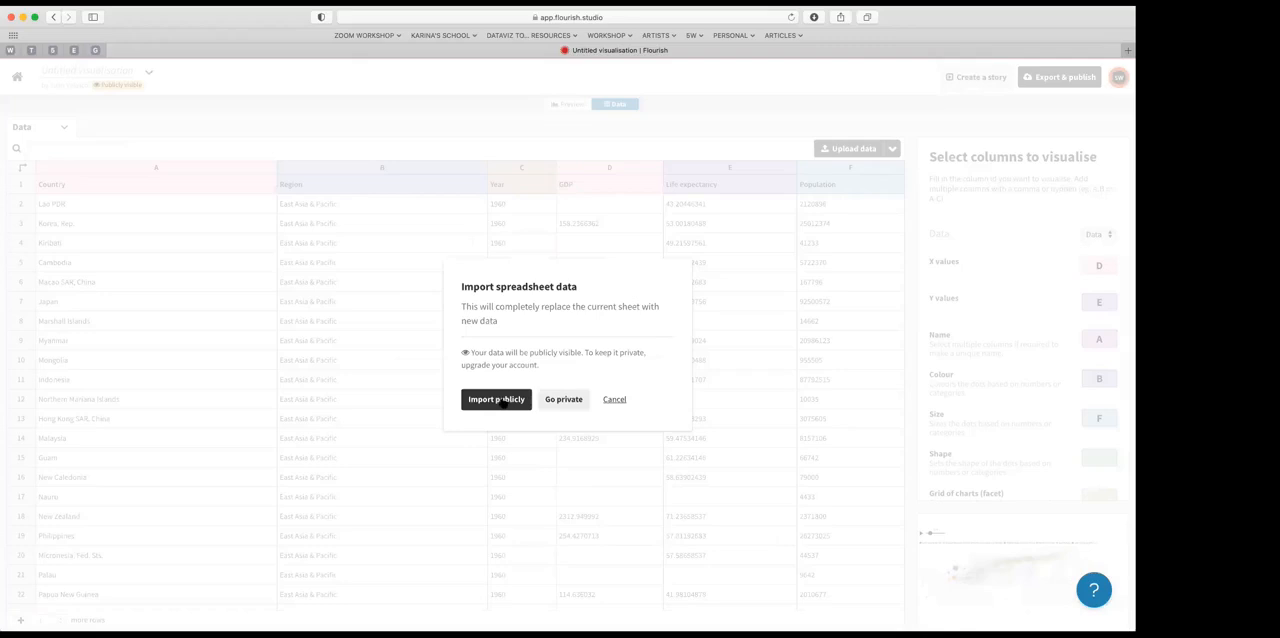
pyautogui.hscroll(-1, 492, 403)
pyautogui.click(492, 400)
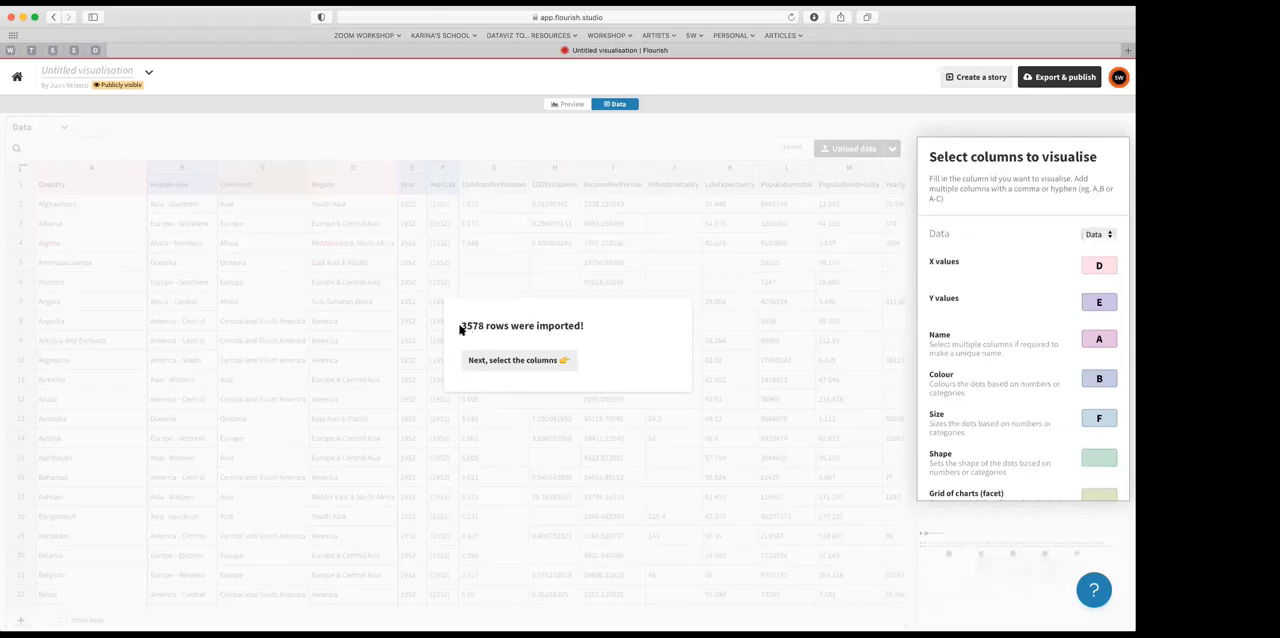
pyautogui.click(512, 360)
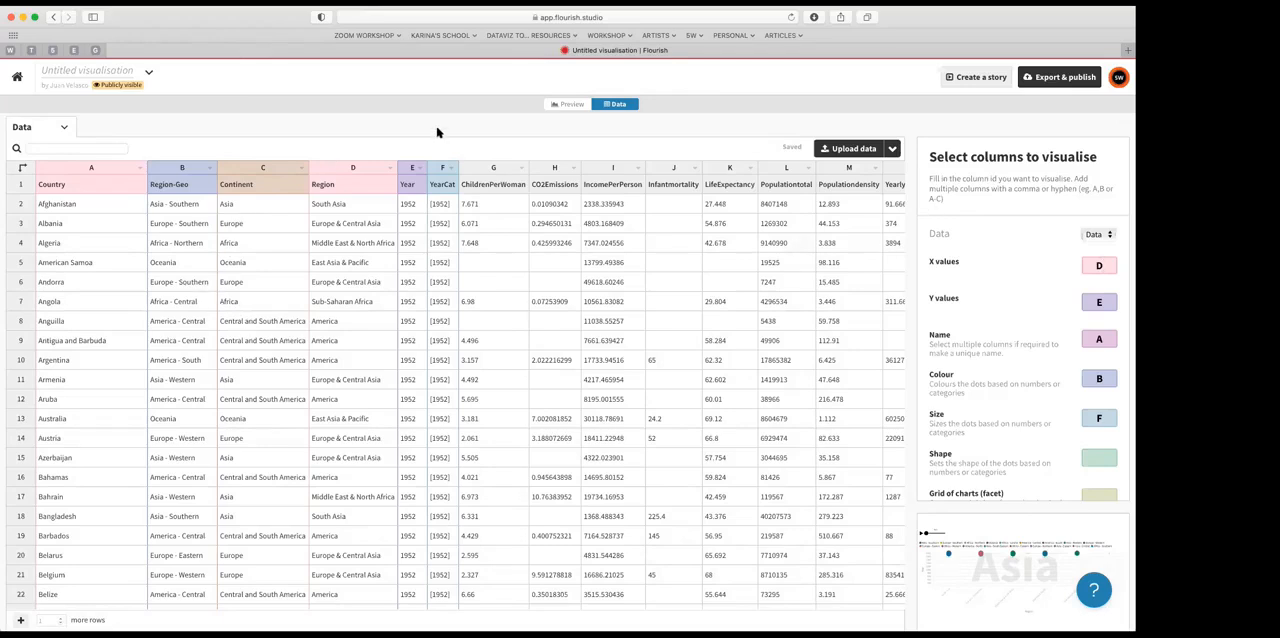
# Step: Clear the column assignments for X values, Y values, Name, Colour, Size, Series and Time
pyautogui.press('BackSpace')
pyautogui.click(1101, 304)
pyautogui.press('BackSpace')
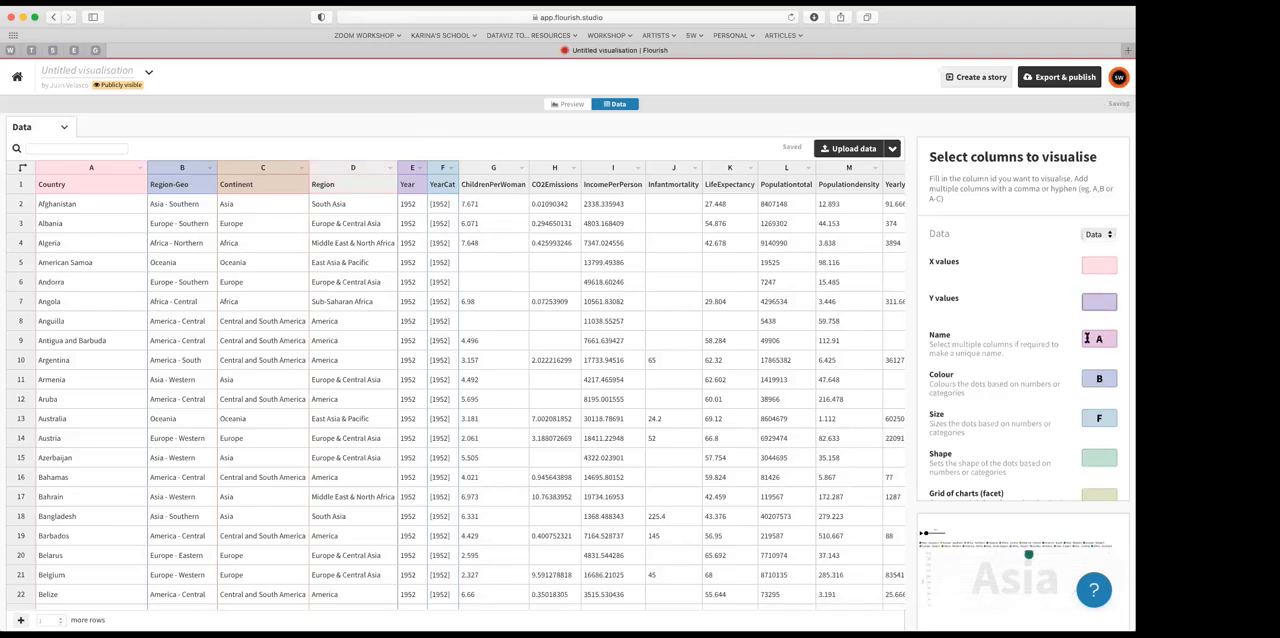
pyautogui.click(1087, 338)
pyautogui.press('BackSpace')
pyautogui.click(1085, 378)
pyautogui.press('BackSpace')
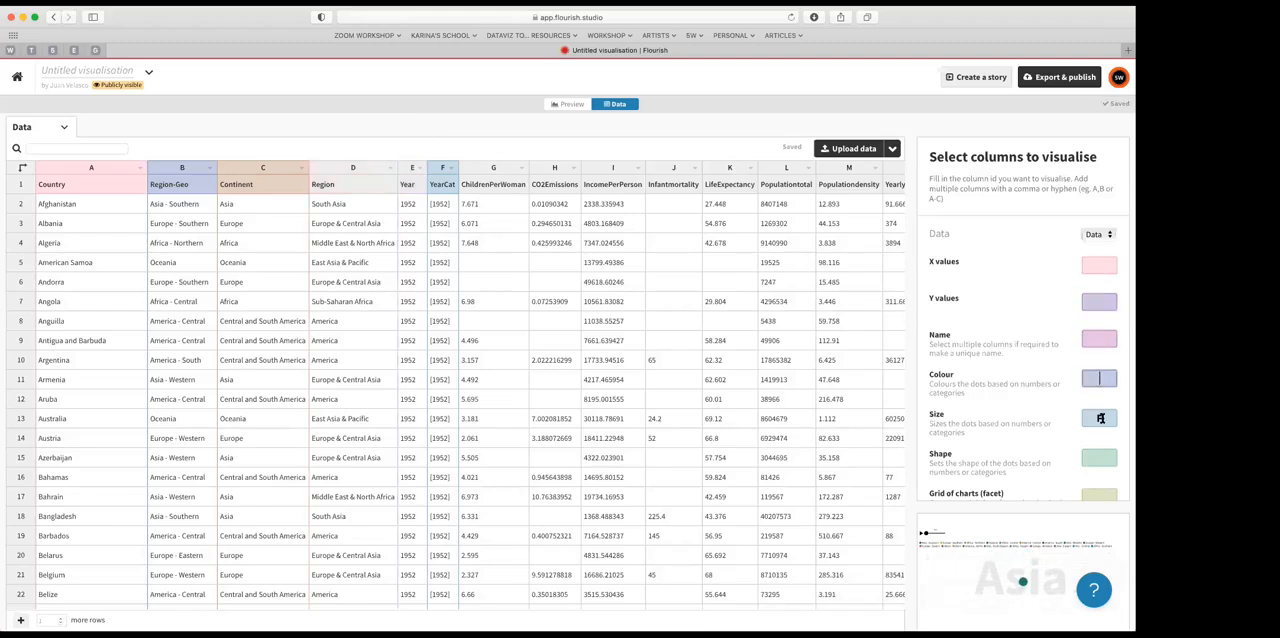
pyautogui.click(1100, 418)
pyautogui.scroll(-5, 1078, 419)
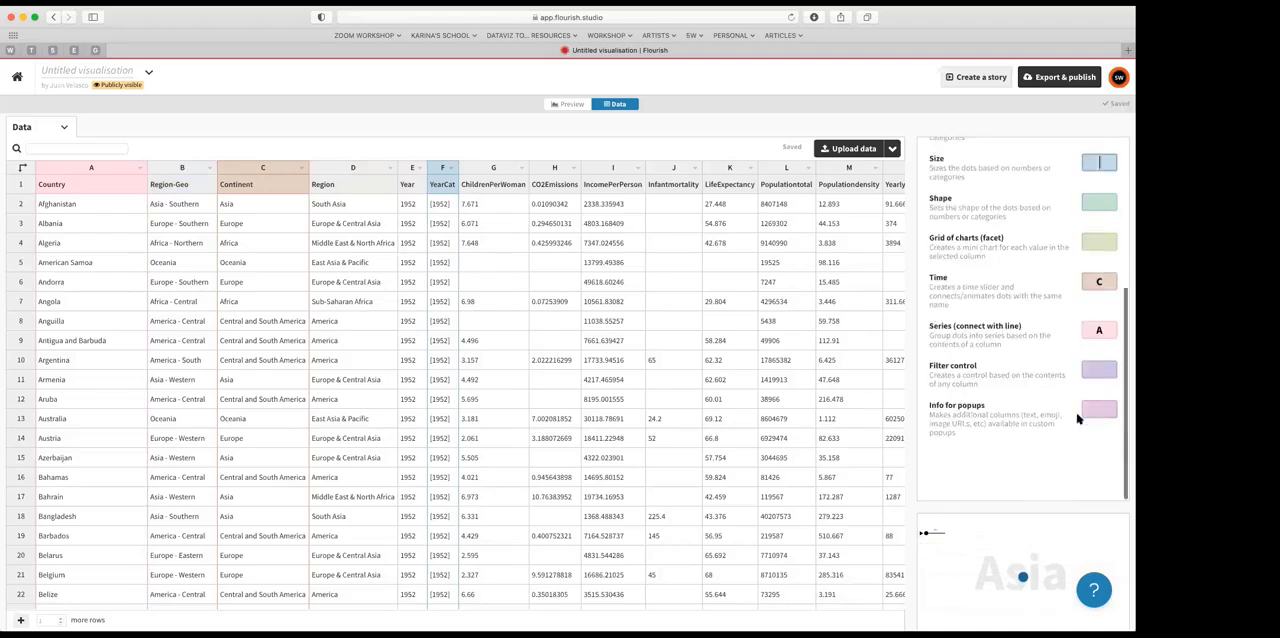
pyautogui.click(1100, 330)
pyautogui.press('BackSpace')
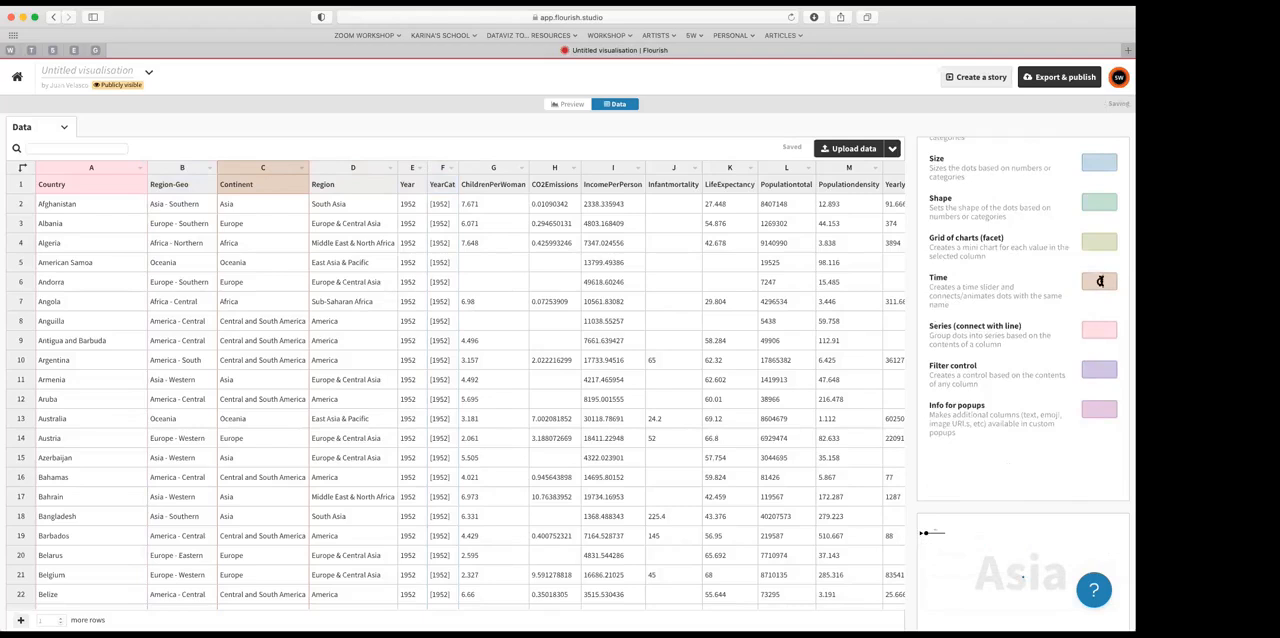
# Step: Set X values to column I (IncomePerPerson) and Y values to column K (LifeExpectancy), and preview the chart
pyautogui.scroll(5, 1035, 258)
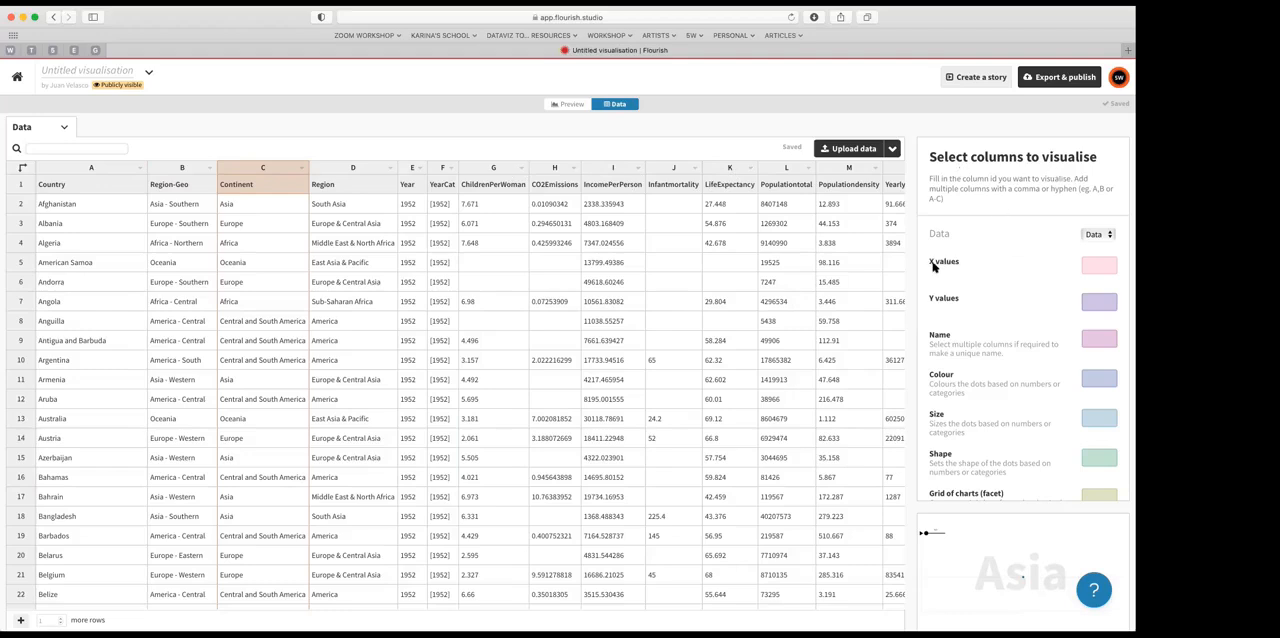
pyautogui.click(1091, 268)
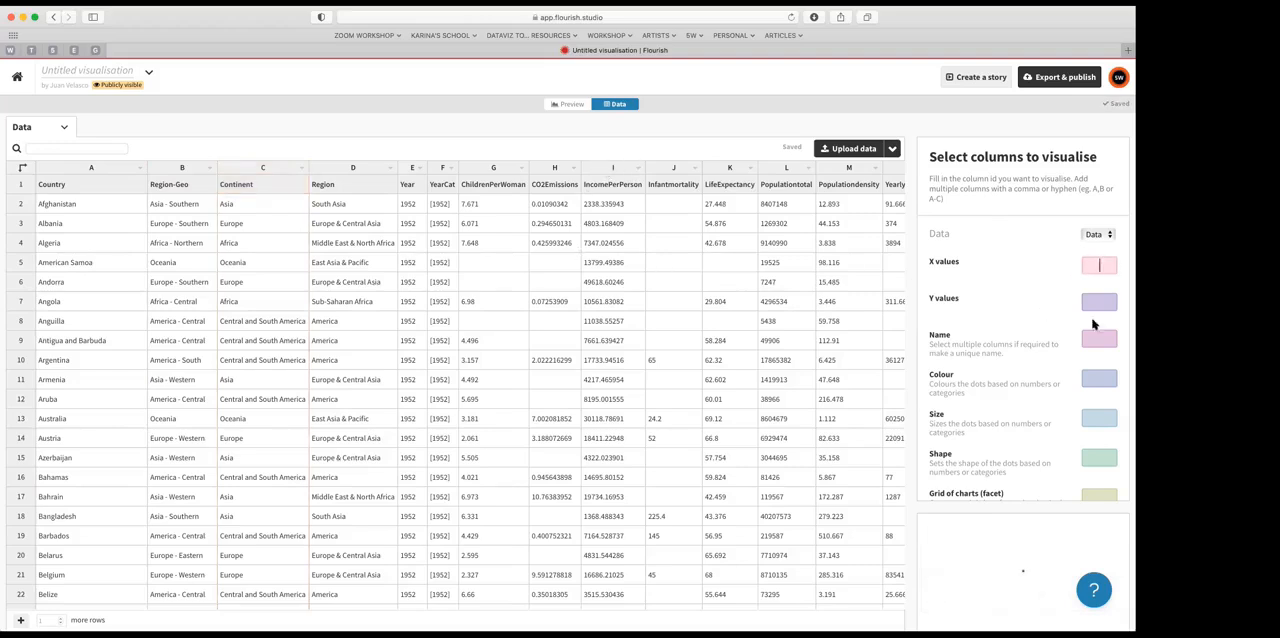
pyautogui.write('I')
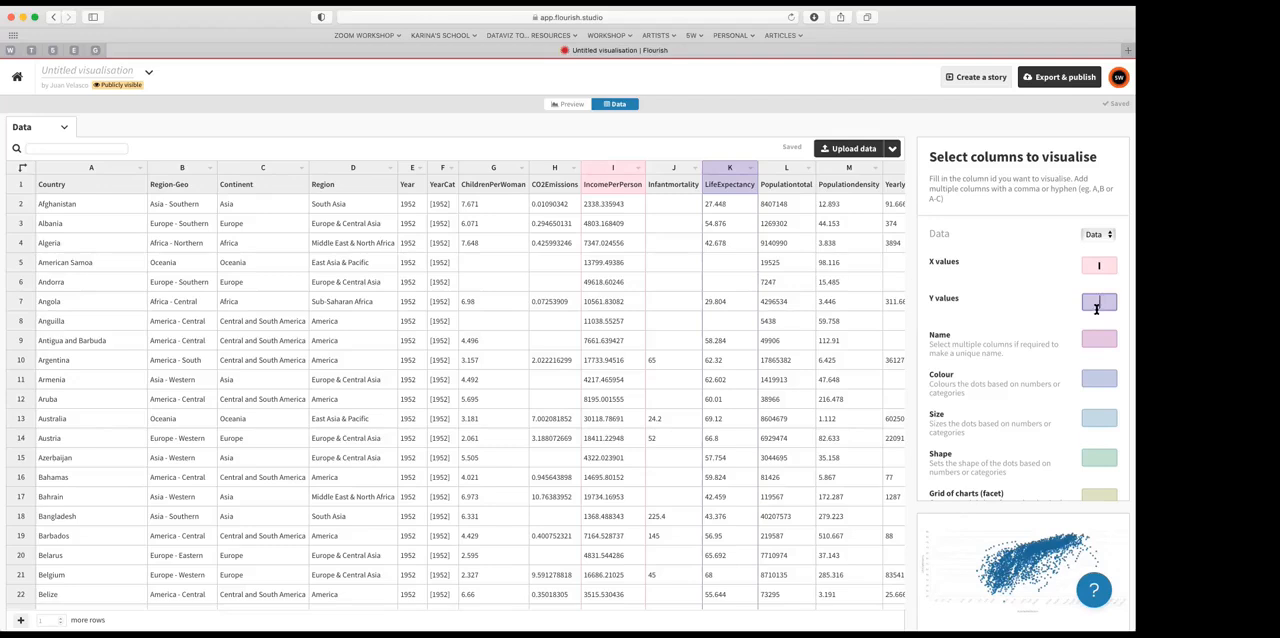
pyautogui.press('BackSpace')
pyautogui.click(569, 106)
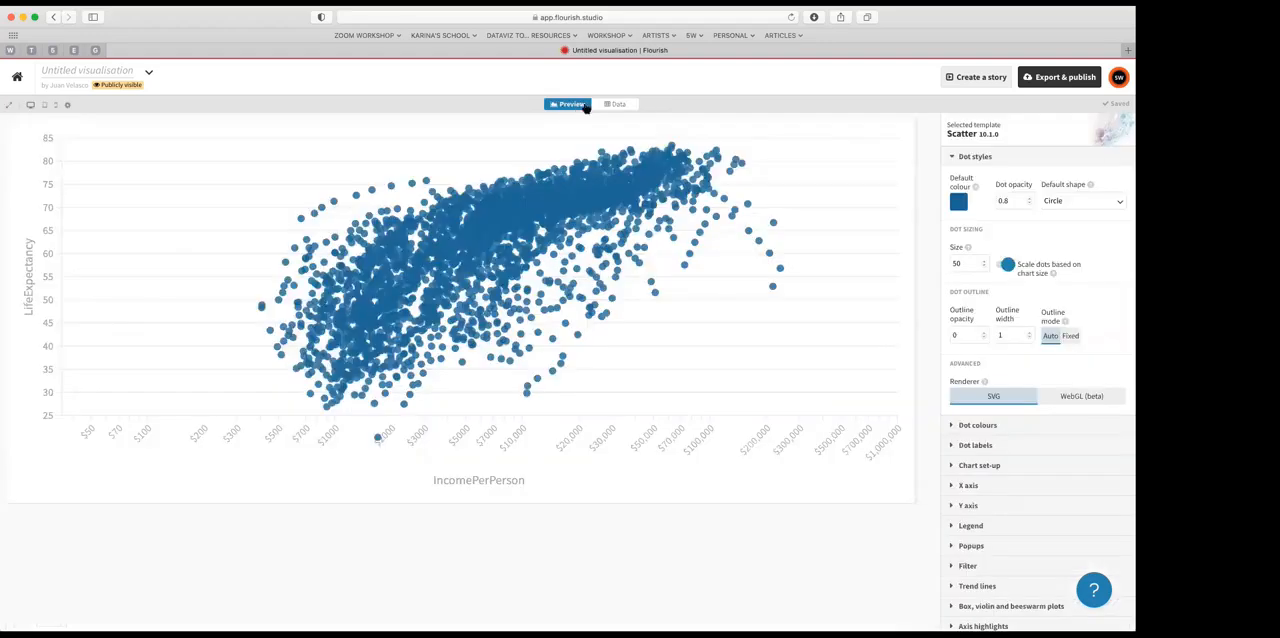
# Step: Set Name to column A (Country) and check the country popups of outlying dots in the preview
pyautogui.click(612, 105)
pyautogui.click(572, 105)
pyautogui.click(617, 104)
pyautogui.click(566, 104)
pyautogui.click(618, 105)
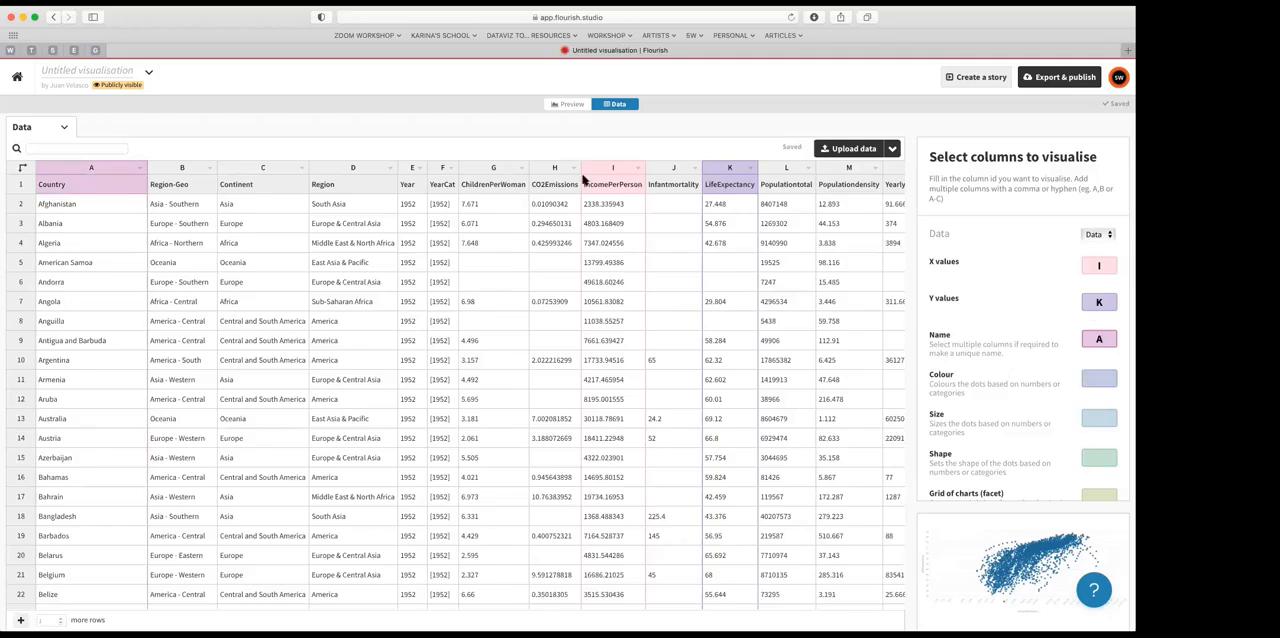
pyautogui.click(571, 105)
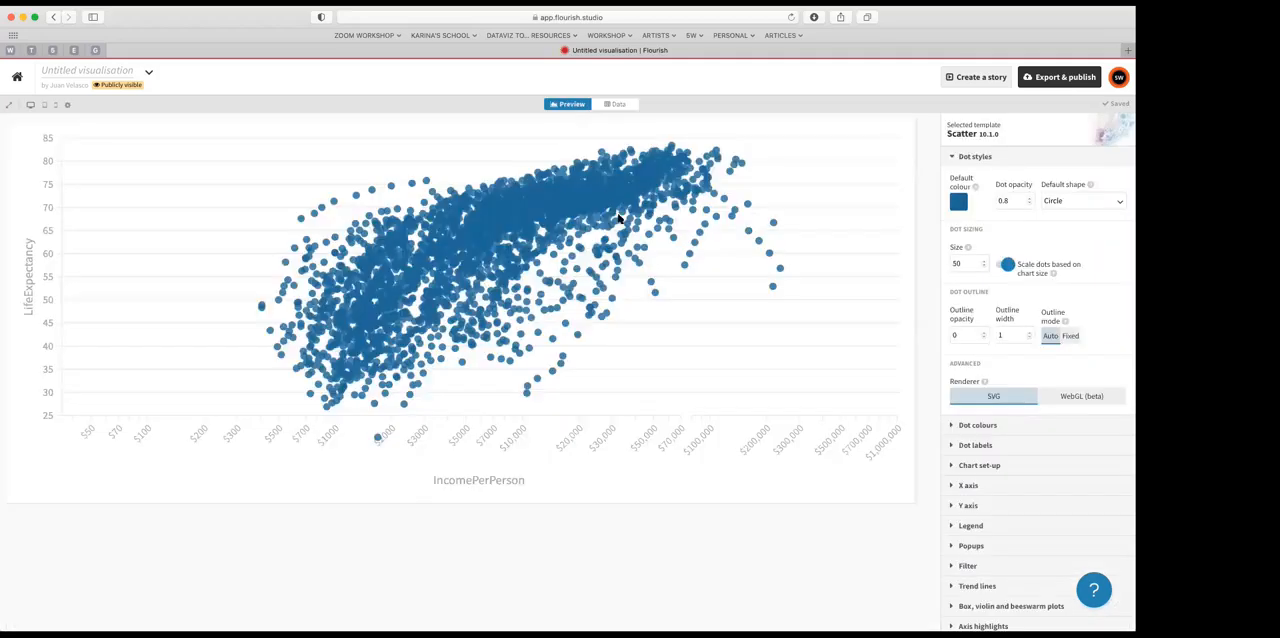
pyautogui.moveTo(683, 267)
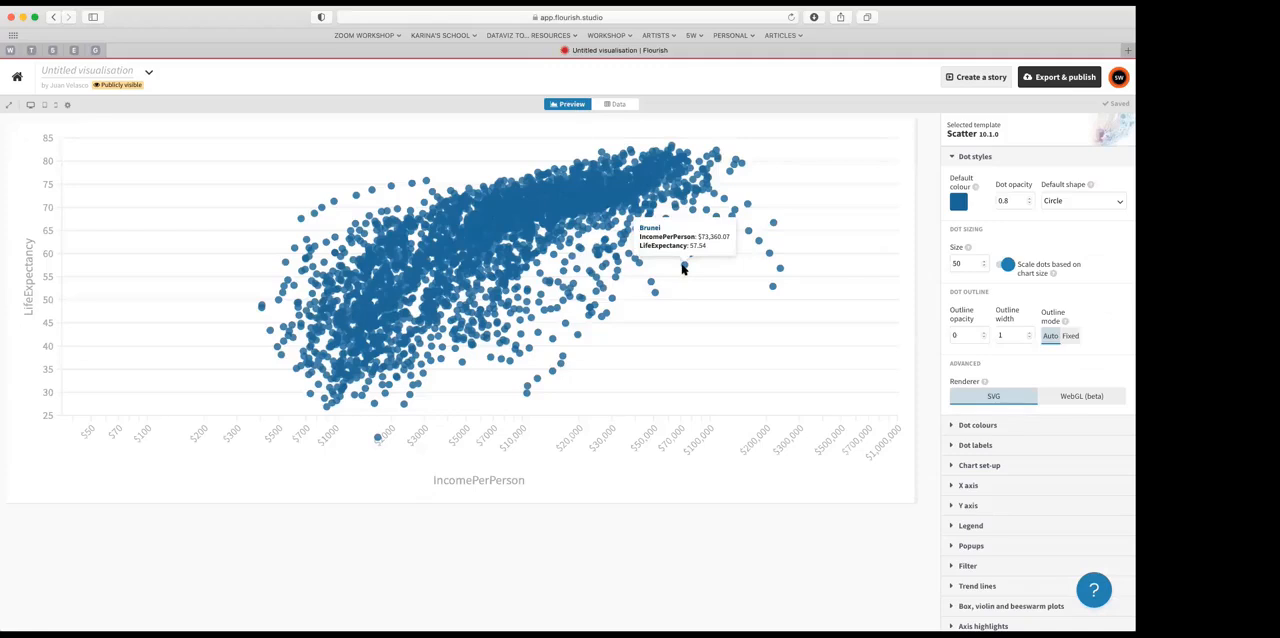
pyautogui.moveTo(772, 288)
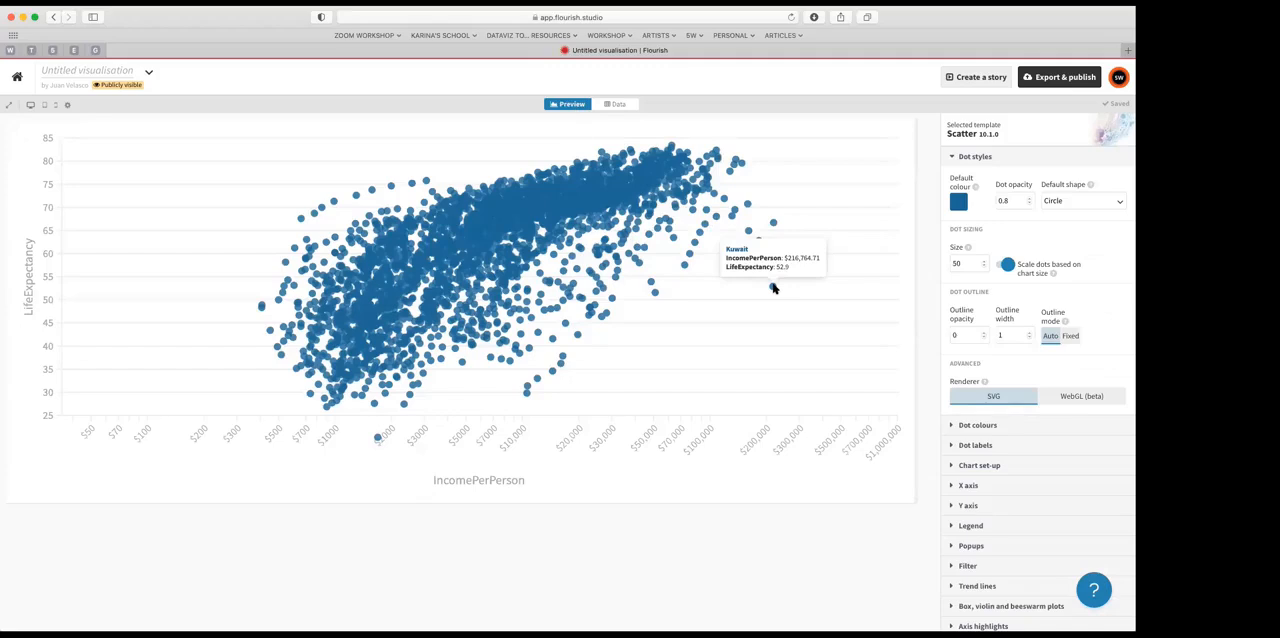
pyautogui.moveTo(767, 256)
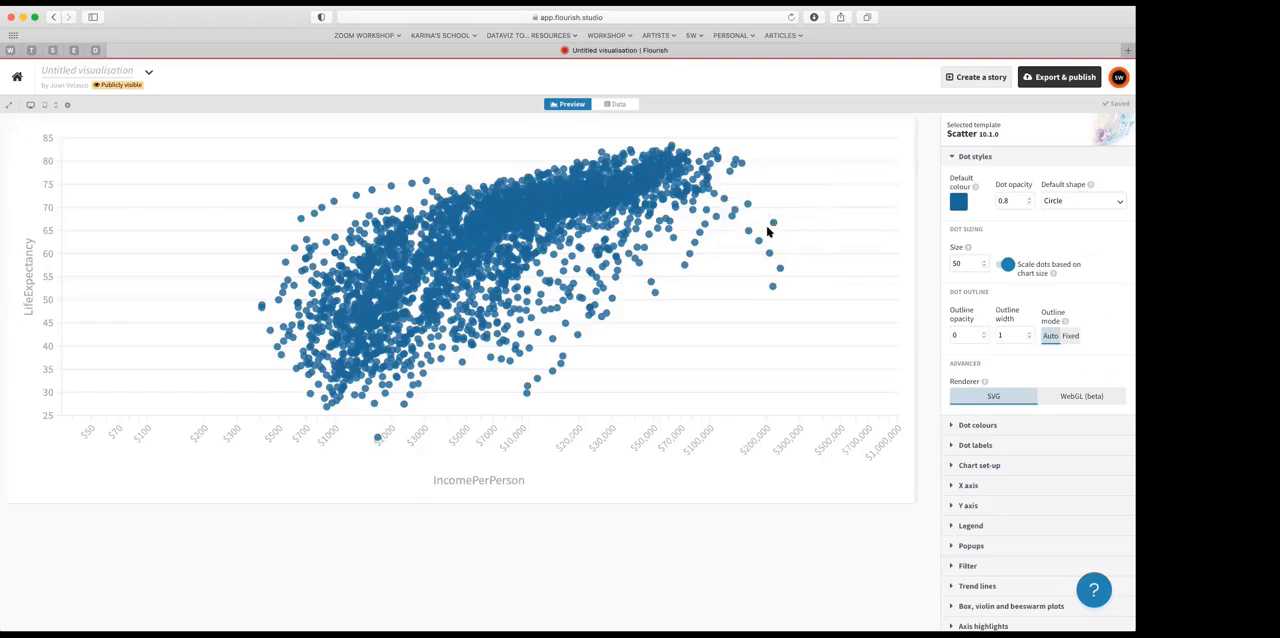
pyautogui.moveTo(746, 234)
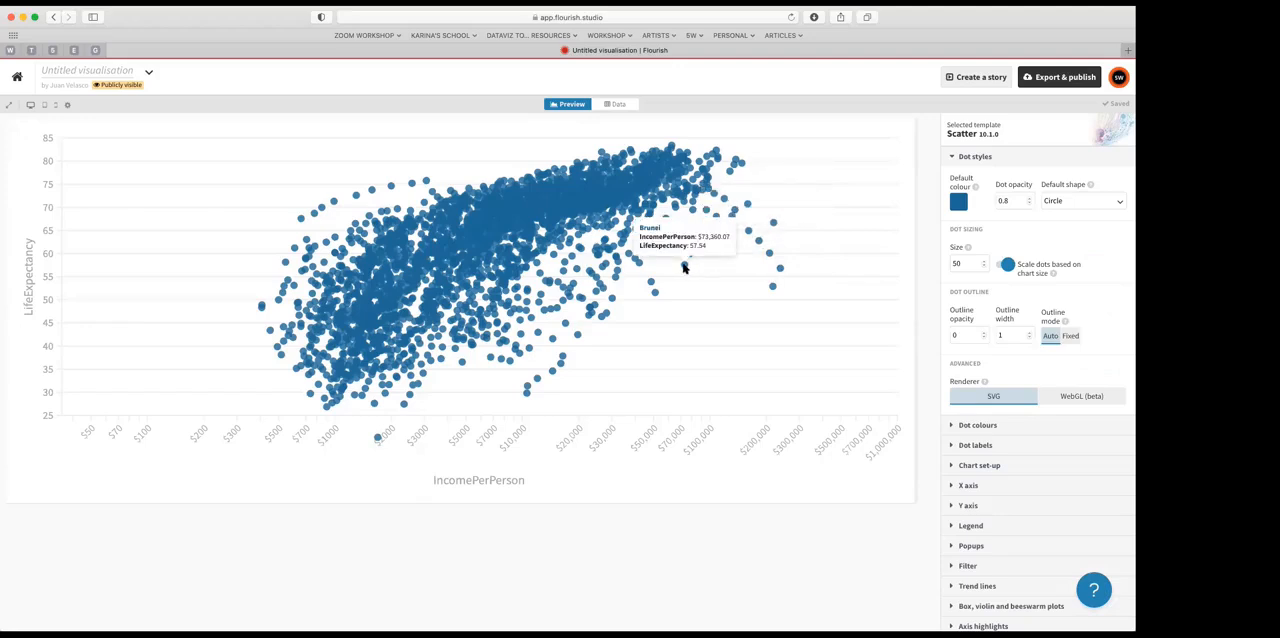
pyautogui.moveTo(654, 295)
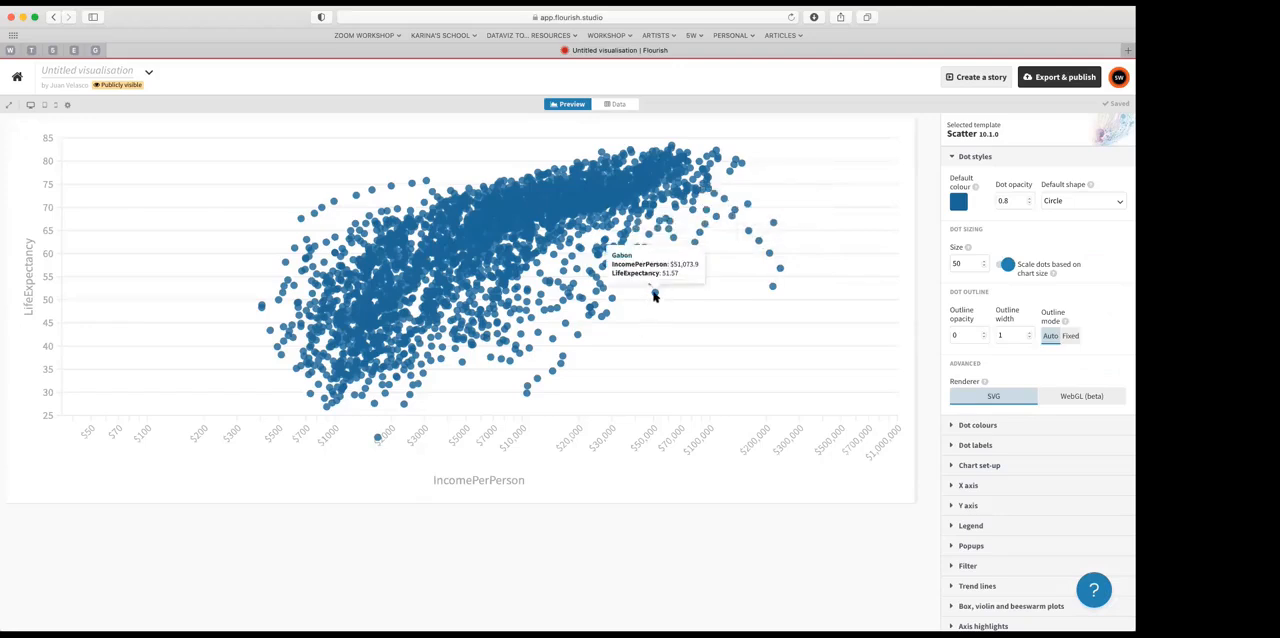
# Step: Set Colour to column D (Region) and Size to column L (Populationtotal), previewing the chart after each change
pyautogui.click(616, 104)
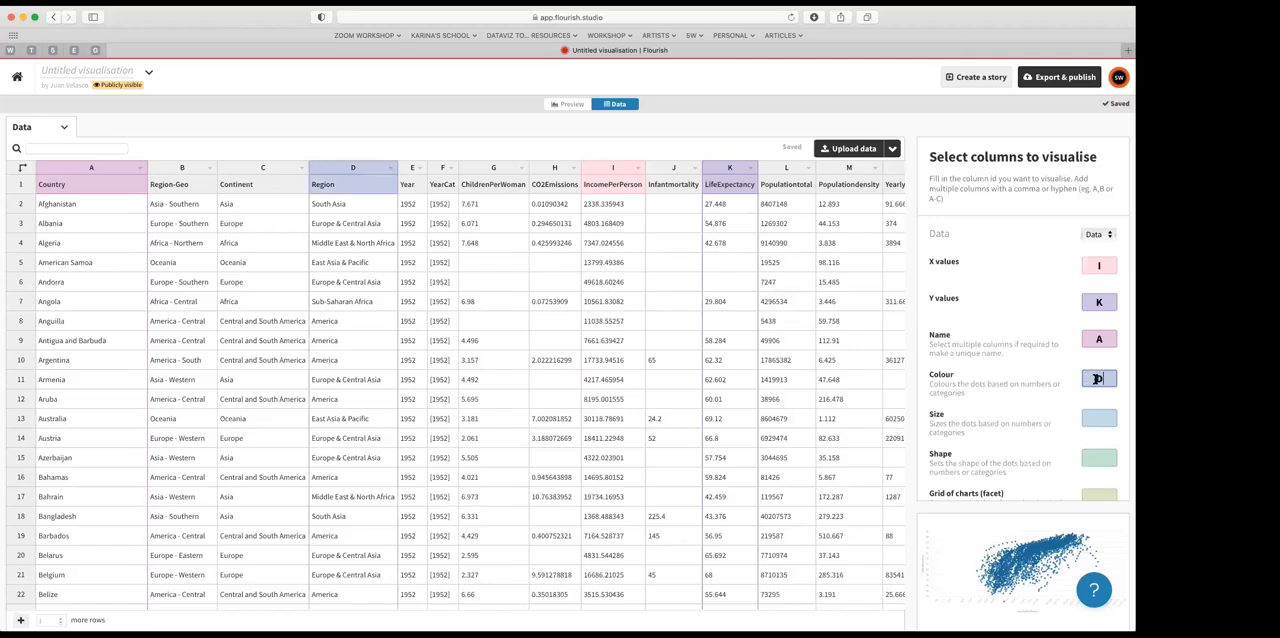
pyautogui.click(567, 105)
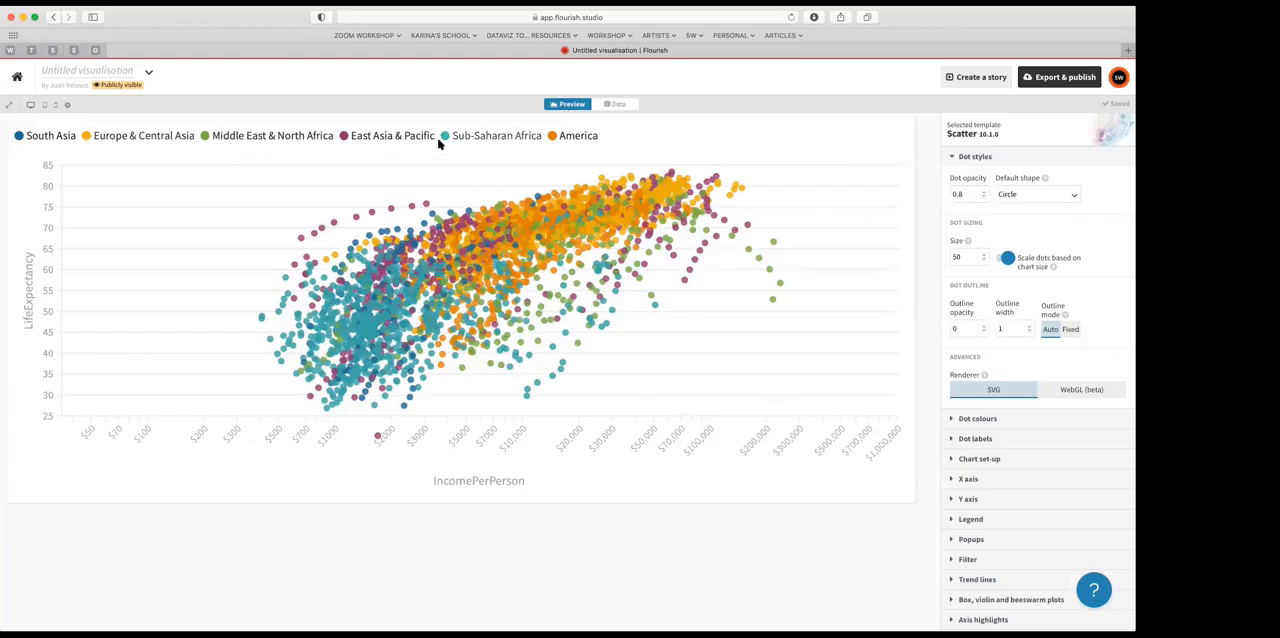
pyautogui.click(617, 105)
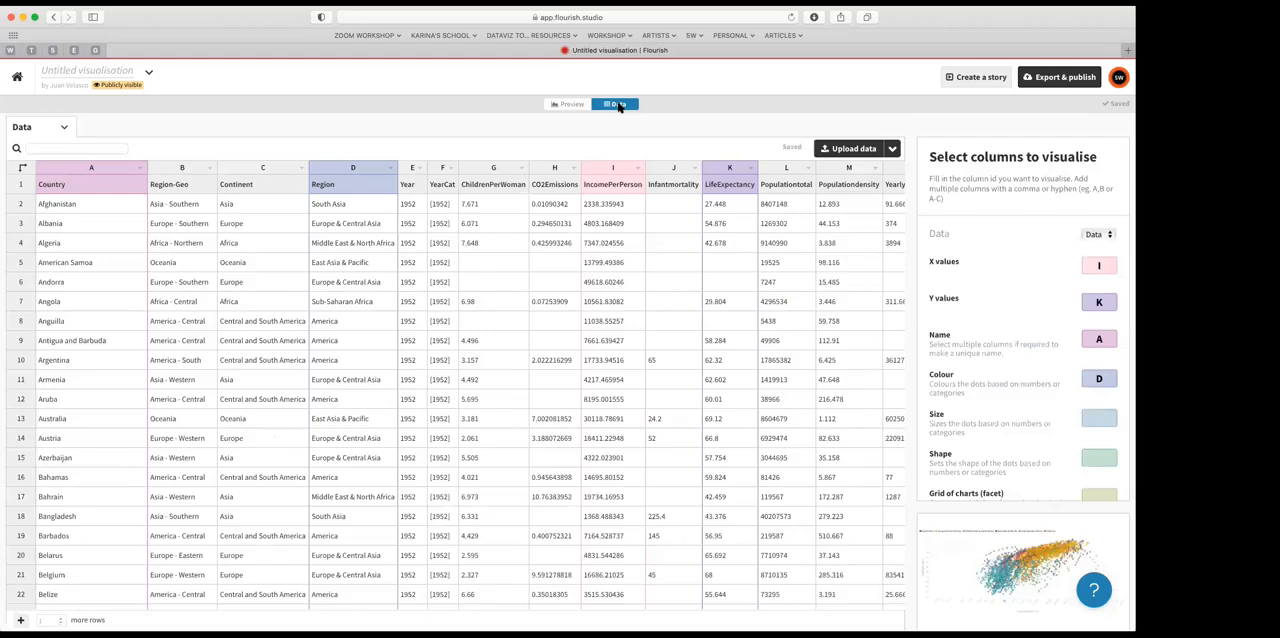
pyautogui.scroll(-2, 1005, 413)
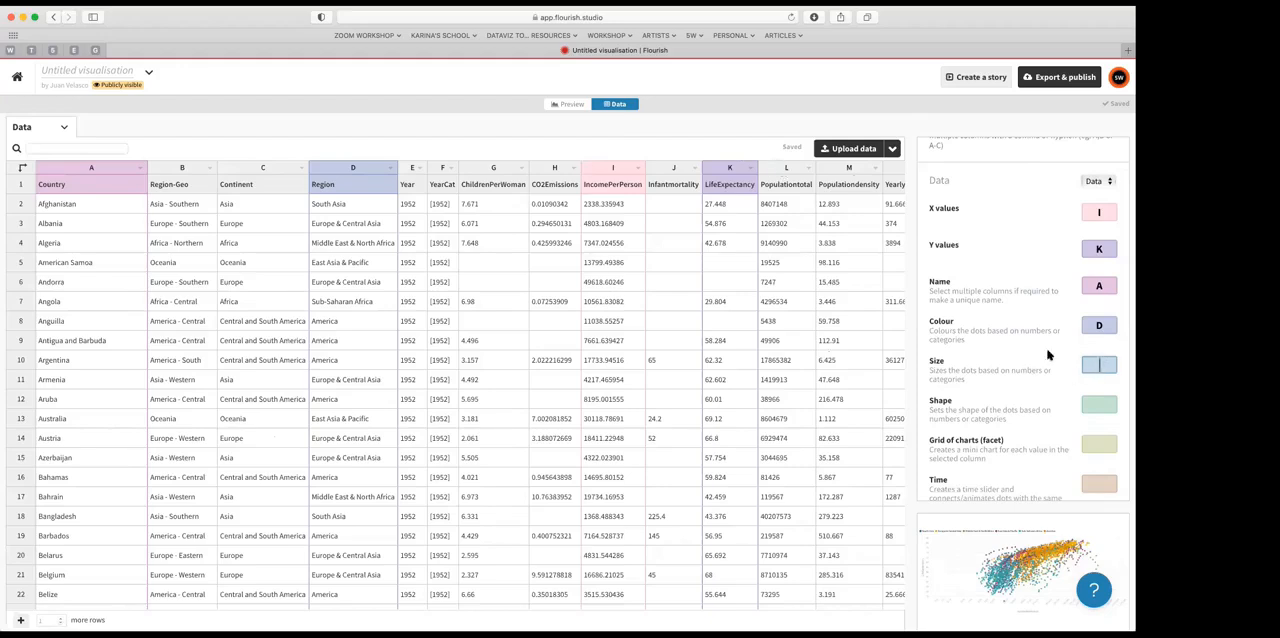
pyautogui.click(568, 104)
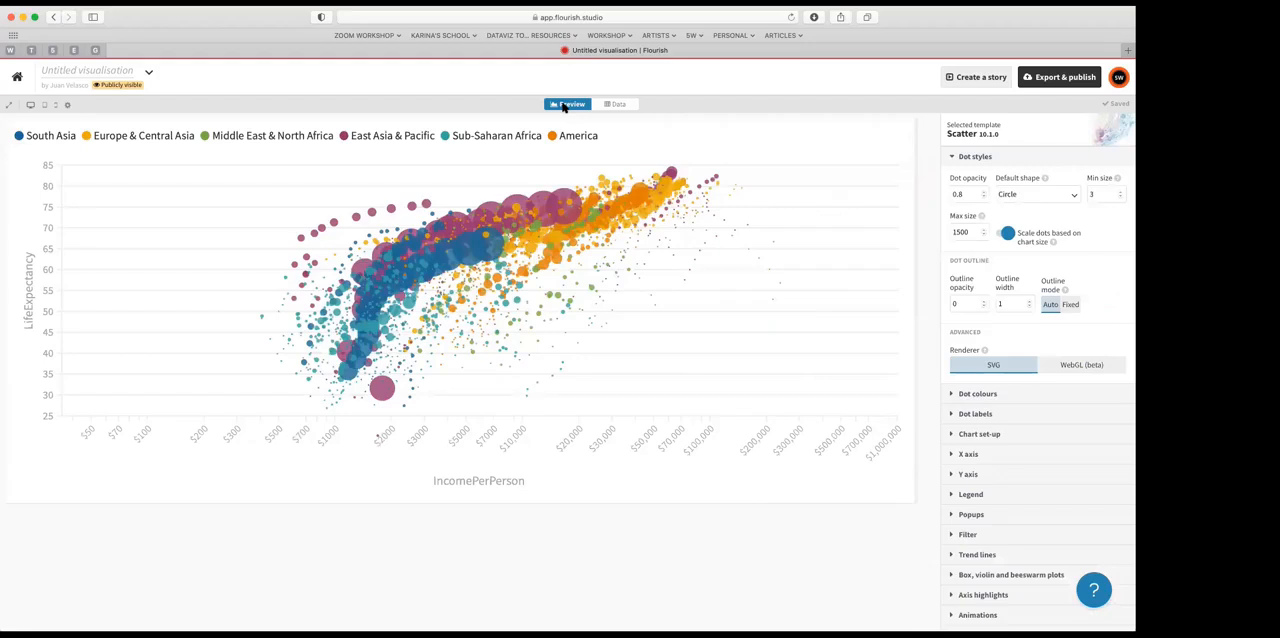
pyautogui.moveTo(553, 203)
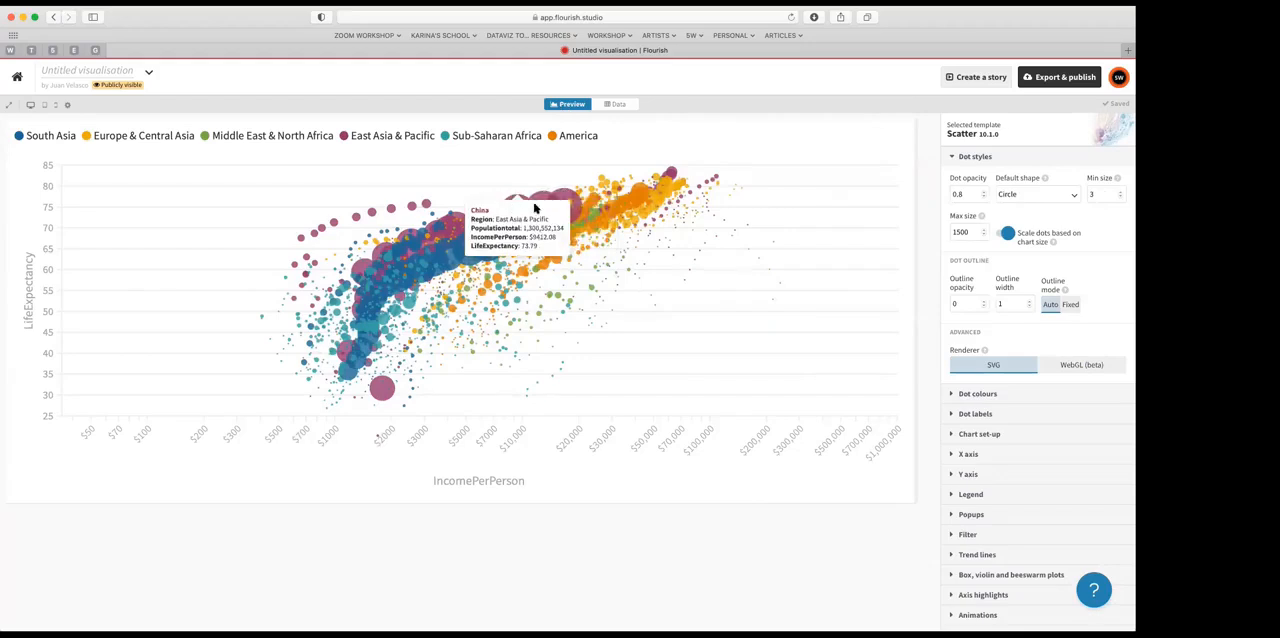
# Step: Review the column assignments and inspect the popup of a large South Asia bubble in the preview
pyautogui.click(620, 106)
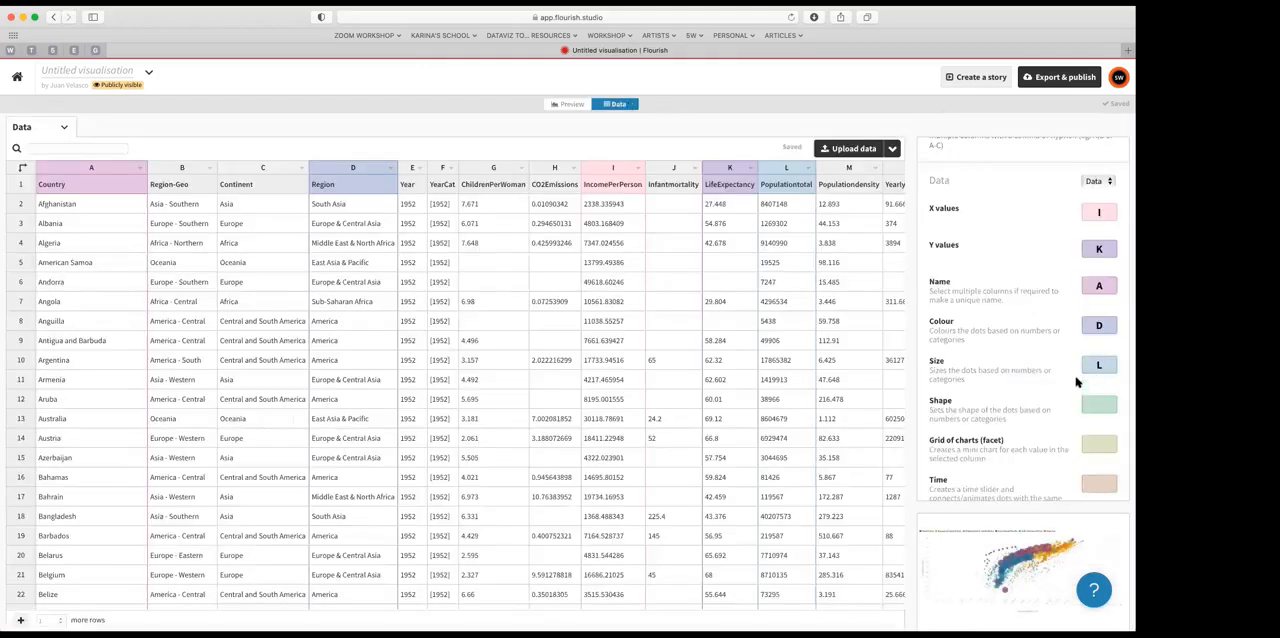
pyautogui.scroll(-2, 1073, 441)
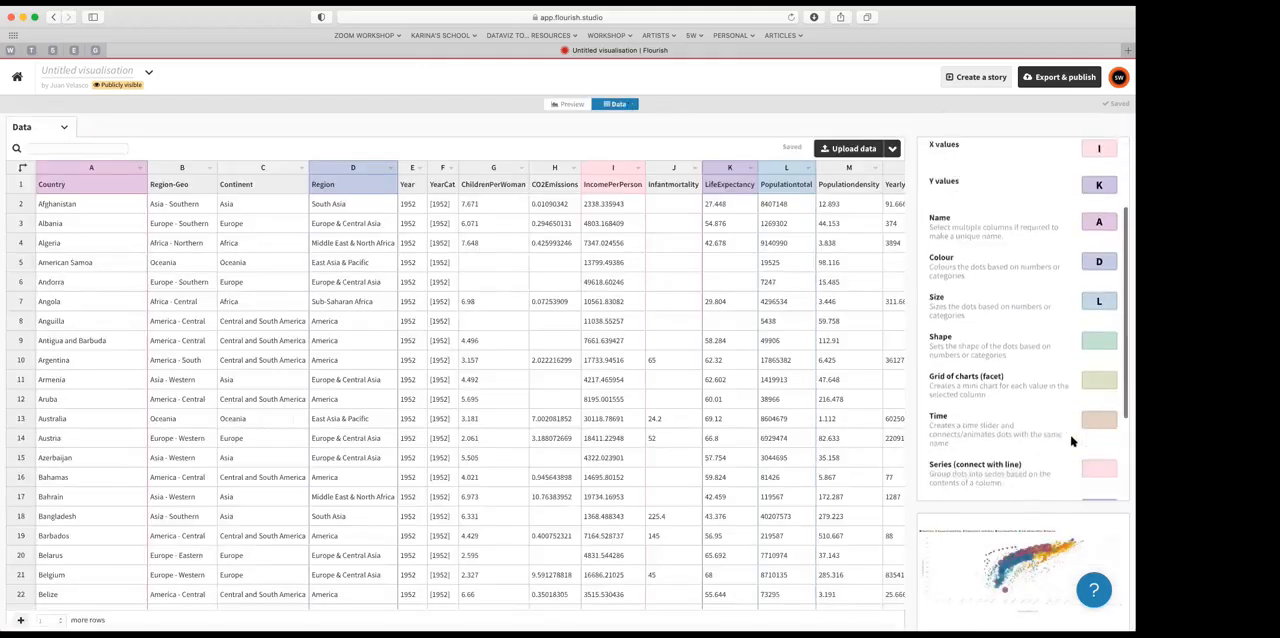
pyautogui.click(568, 105)
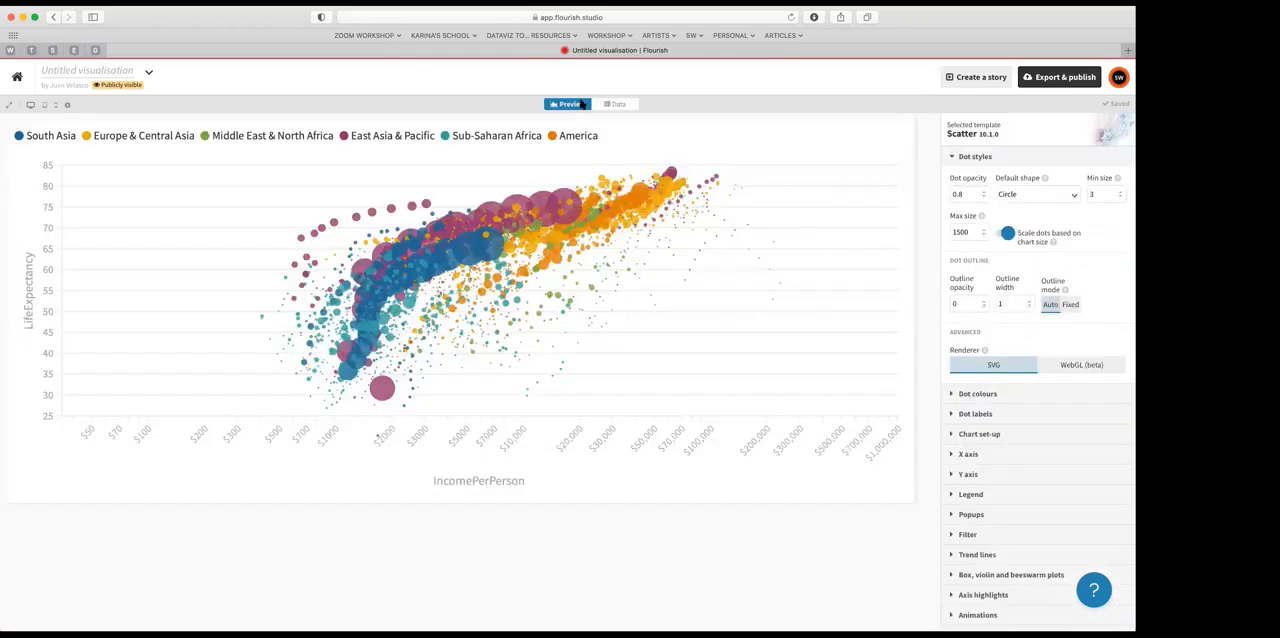
pyautogui.moveTo(464, 247)
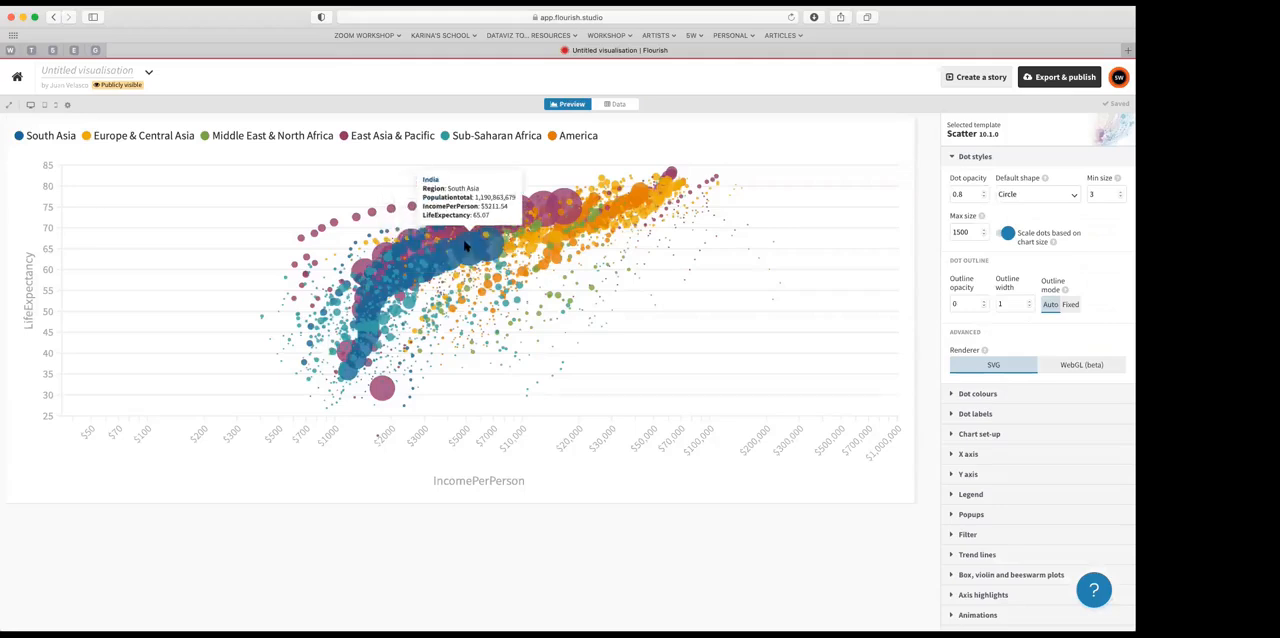
# Step: Browse the data sheet to examine how the Year column changes across the repeated country rows
pyautogui.click(617, 104)
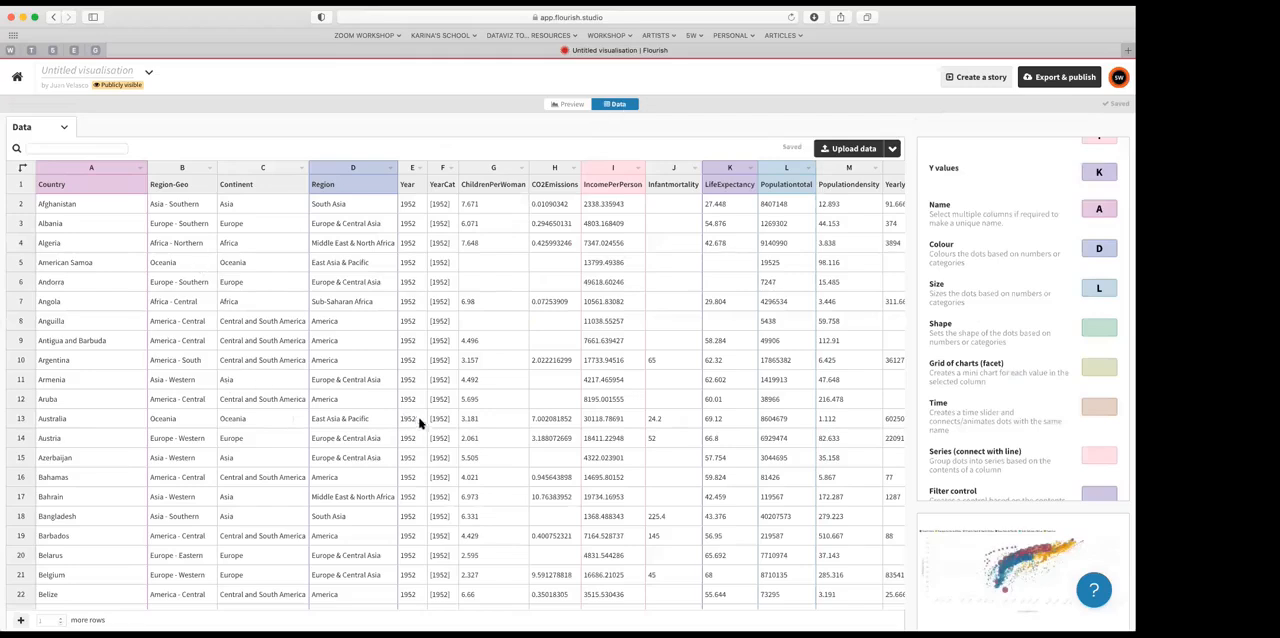
pyautogui.scroll(-20, 414, 437)
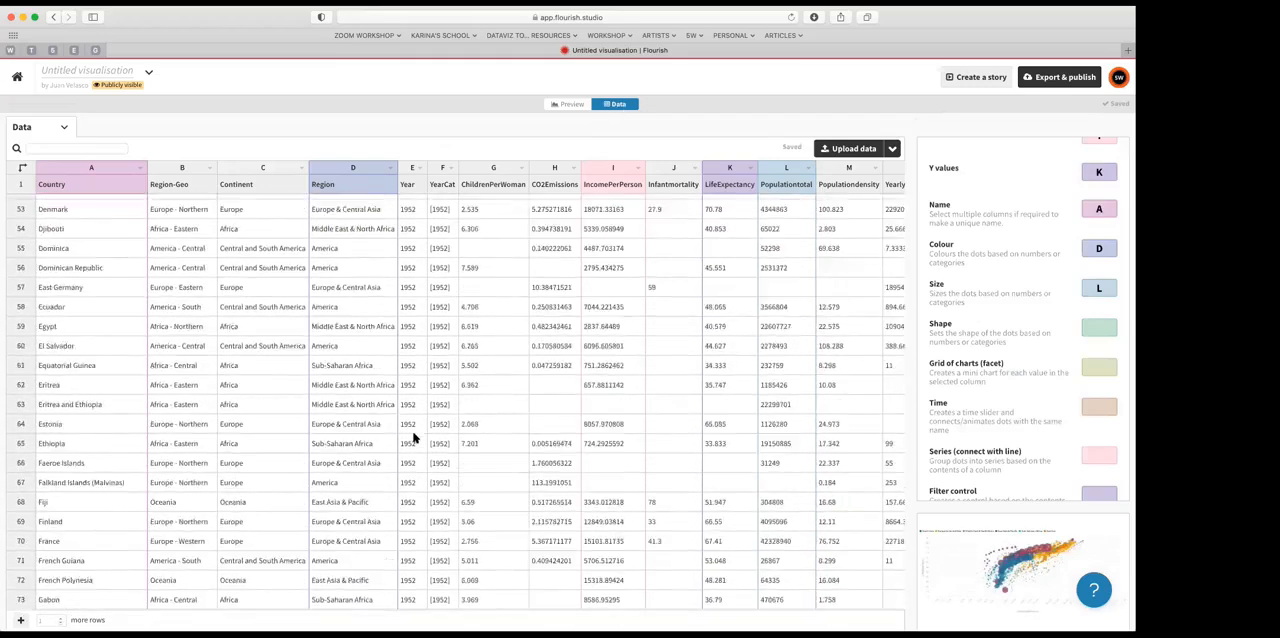
pyautogui.scroll(-20, 414, 437)
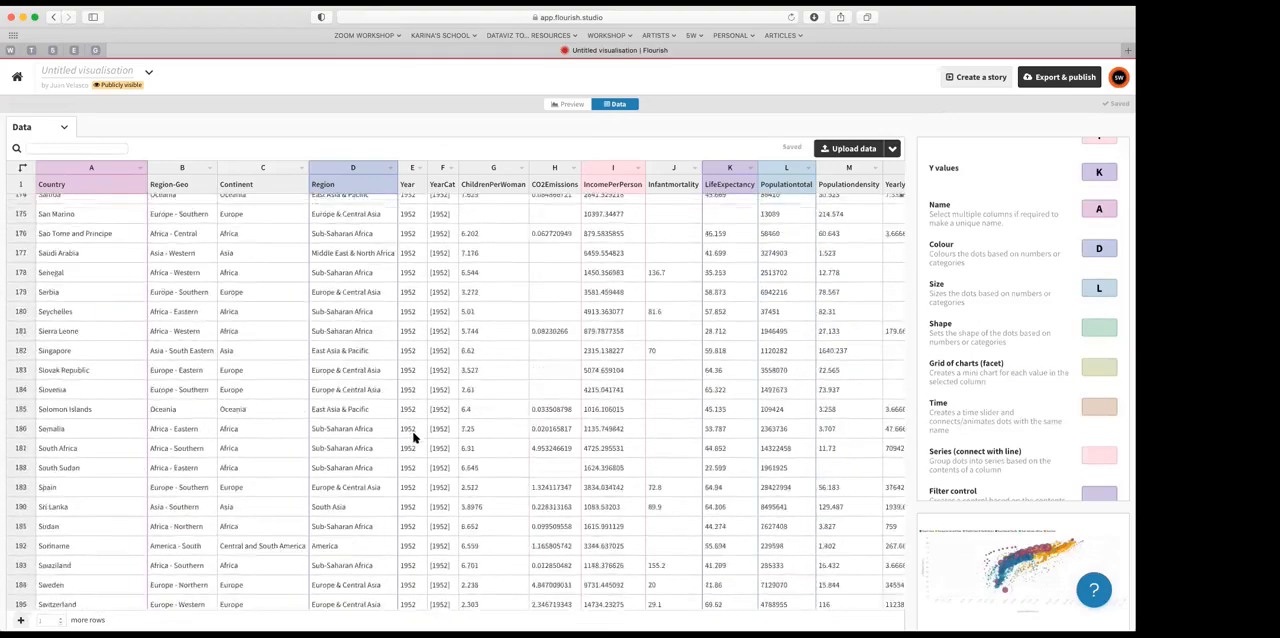
pyautogui.scroll(-20, 414, 437)
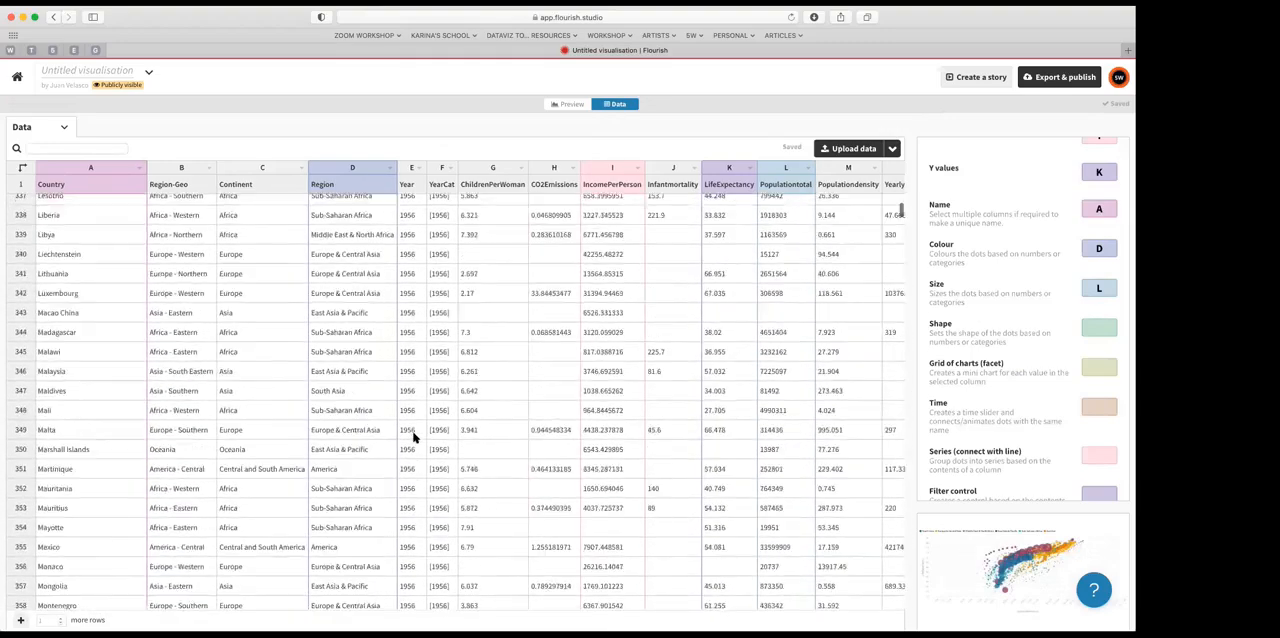
pyautogui.scroll(-20, 414, 437)
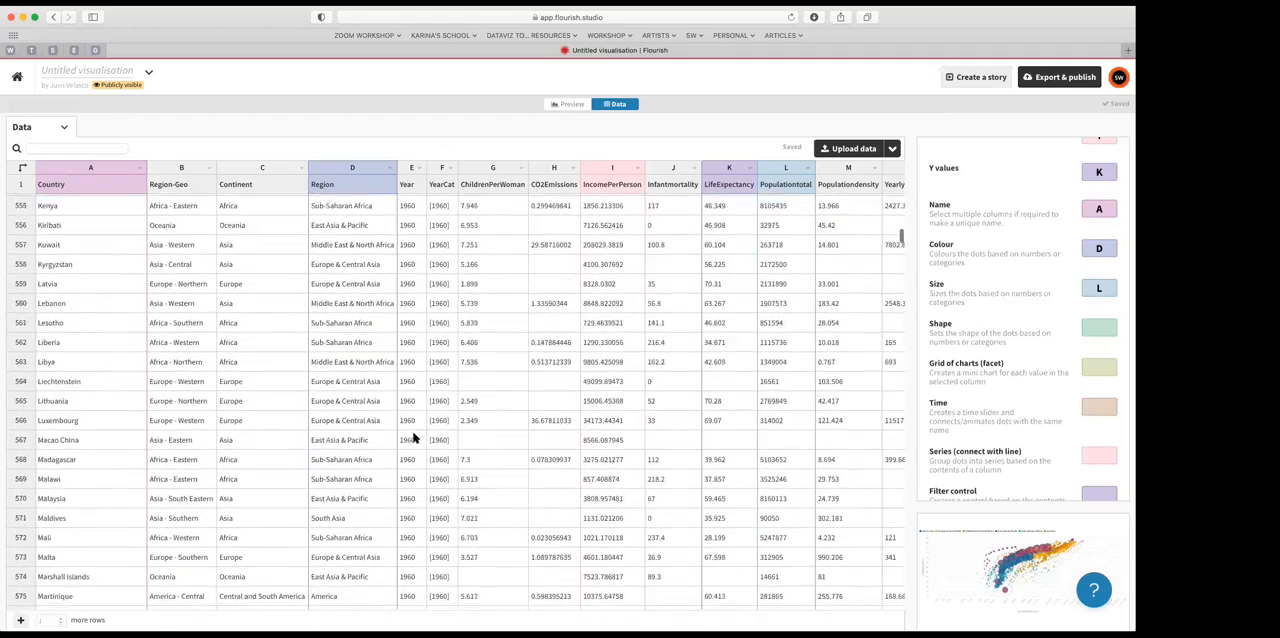
pyautogui.scroll(20, 414, 437)
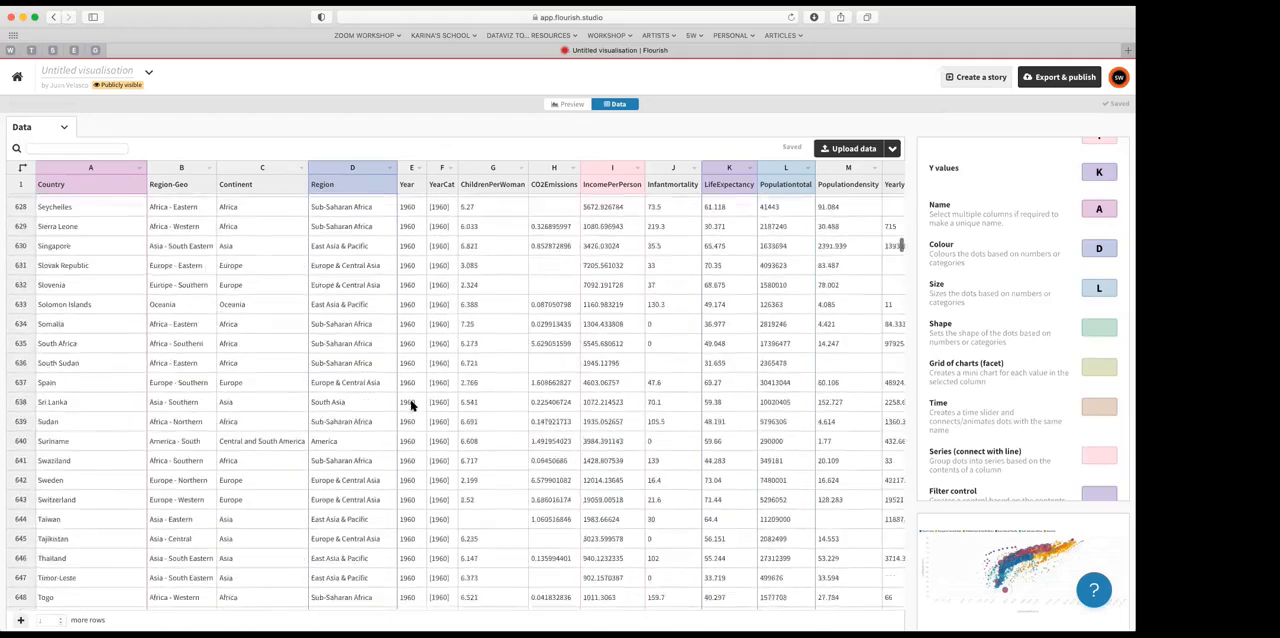
pyautogui.scroll(20, 412, 395)
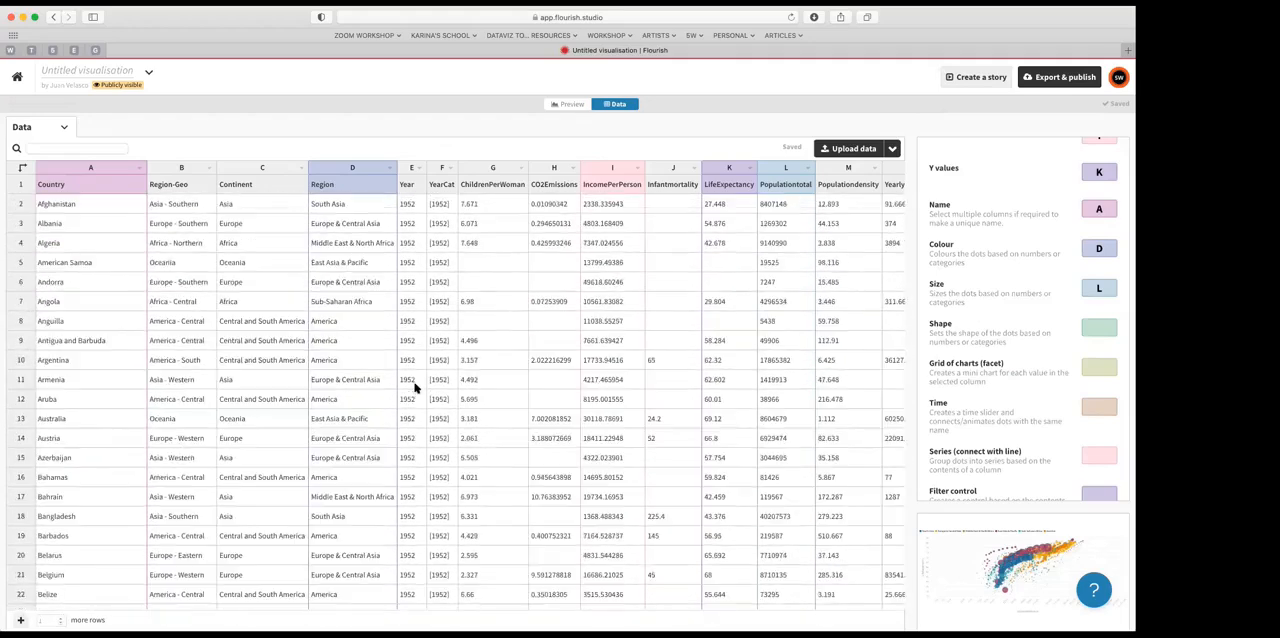
# Step: Set Time to column E (Year) to add a time slider, and preview the chart
pyautogui.scroll(1, 1008, 371)
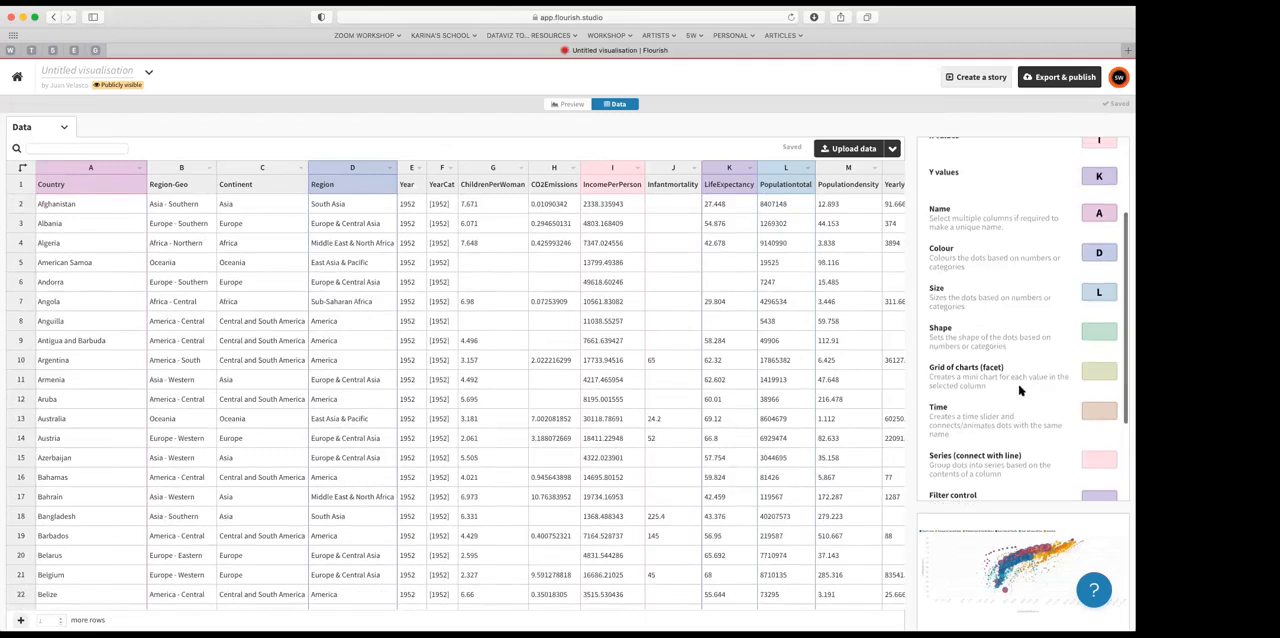
pyautogui.scroll(-1, 1093, 339)
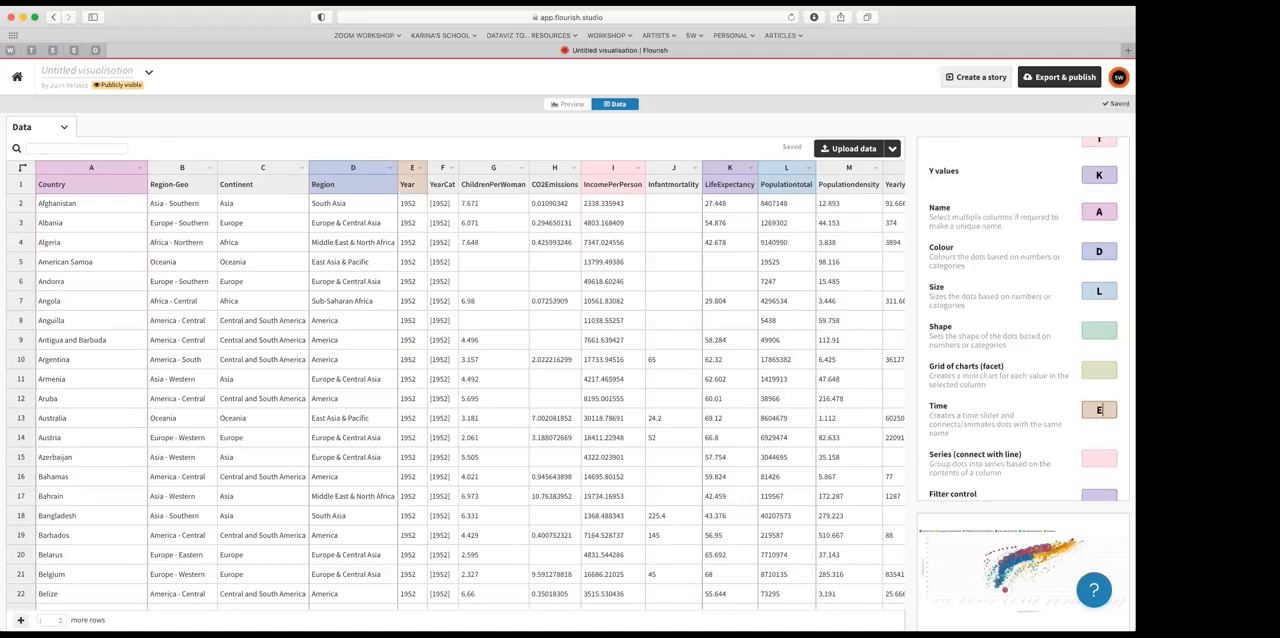
pyautogui.click(569, 106)
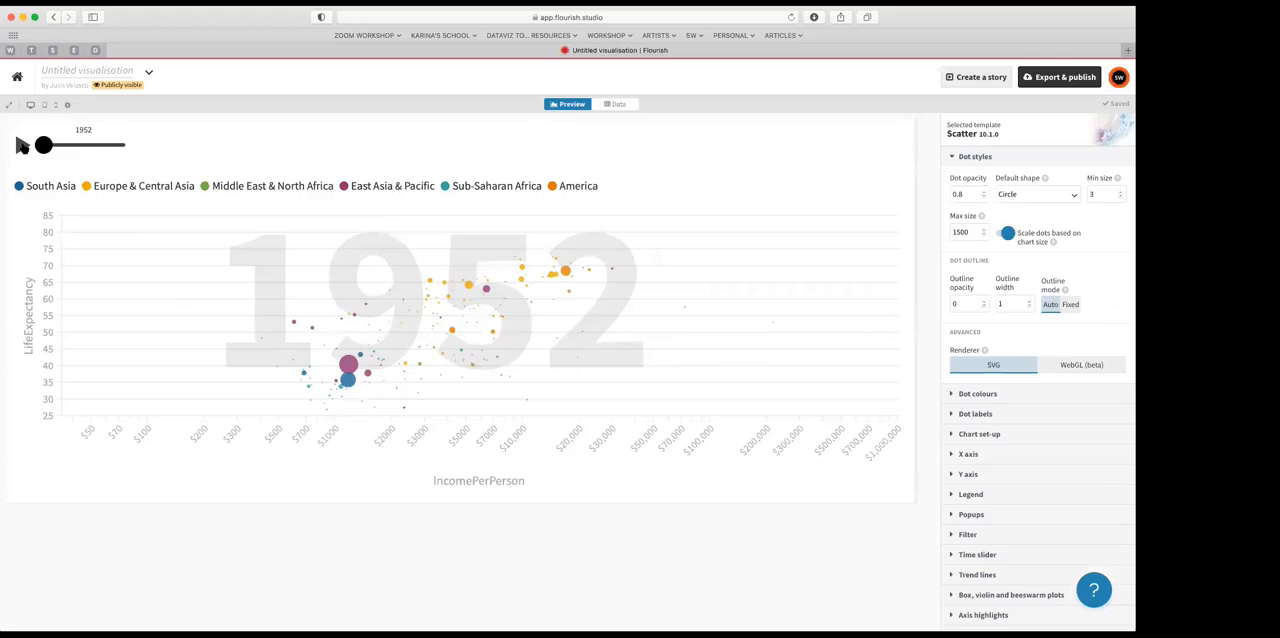
# Step: Play the chart's time animation from 1952 and pause it partway
pyautogui.click(22, 146)
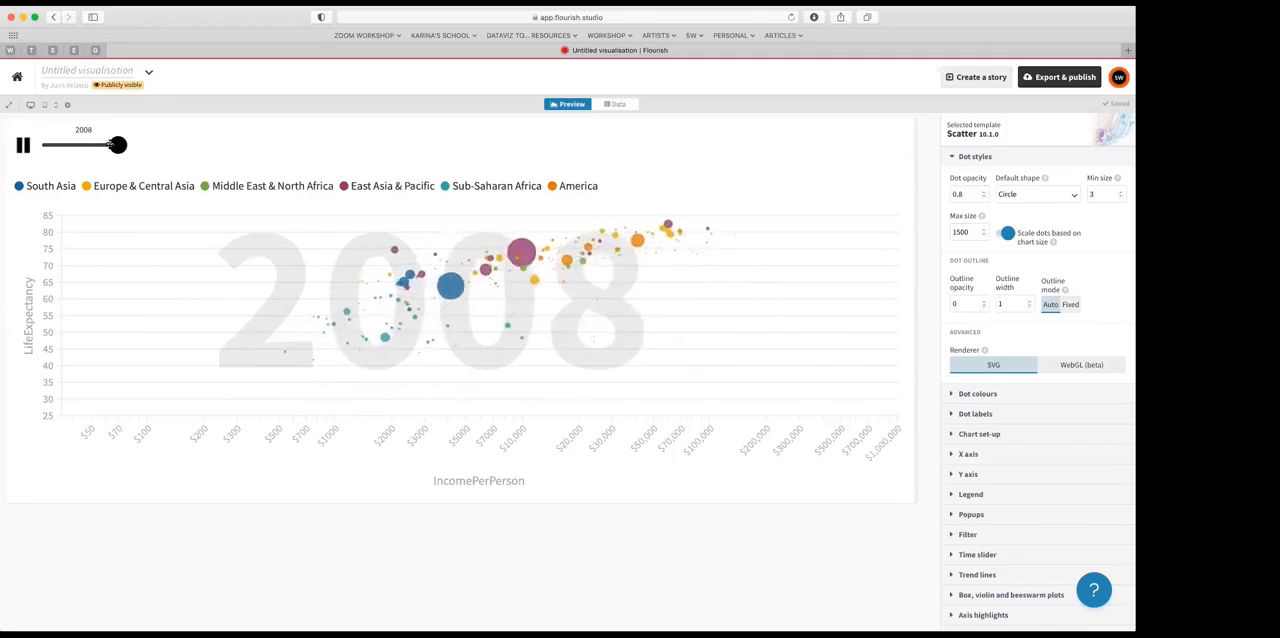
pyautogui.click(23, 146)
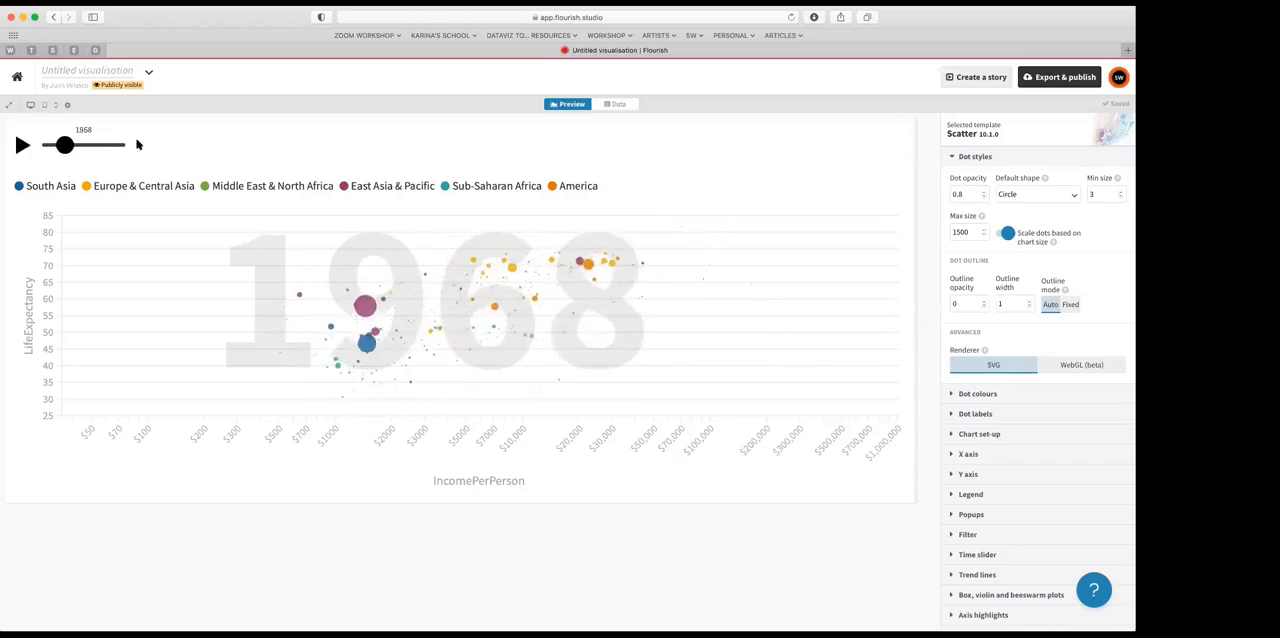
# Step: Set Series (connect with line) to column A (Country), preview the chart and play its time animation
pyautogui.click(618, 105)
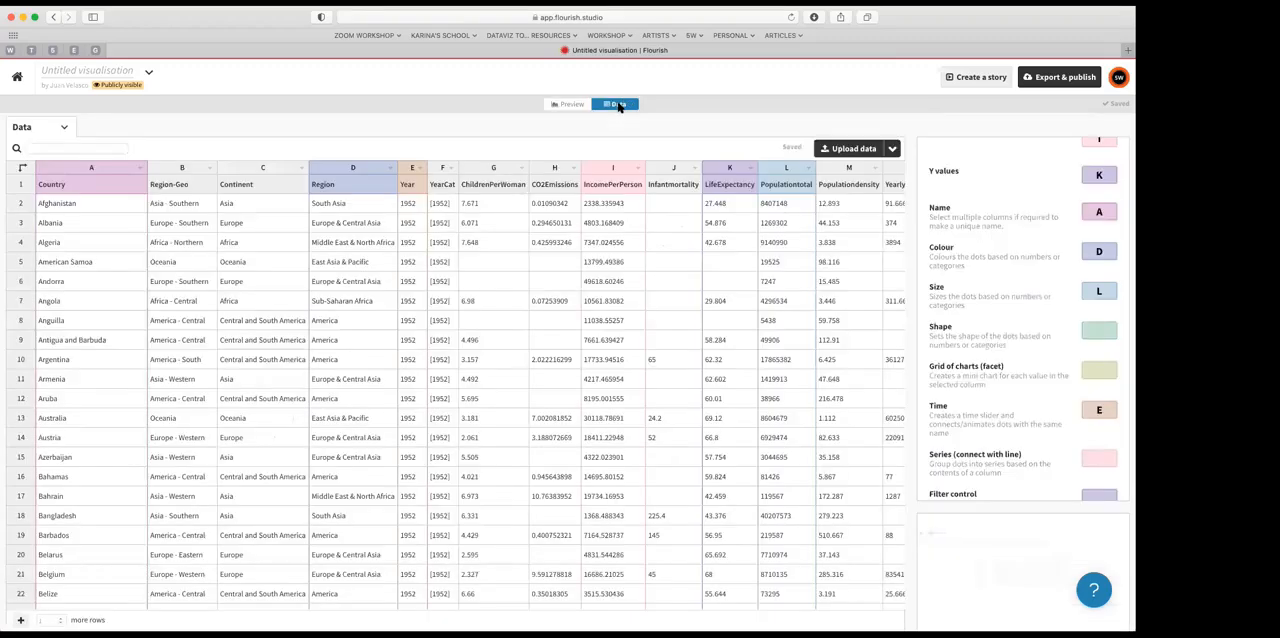
pyautogui.scroll(-3, 999, 394)
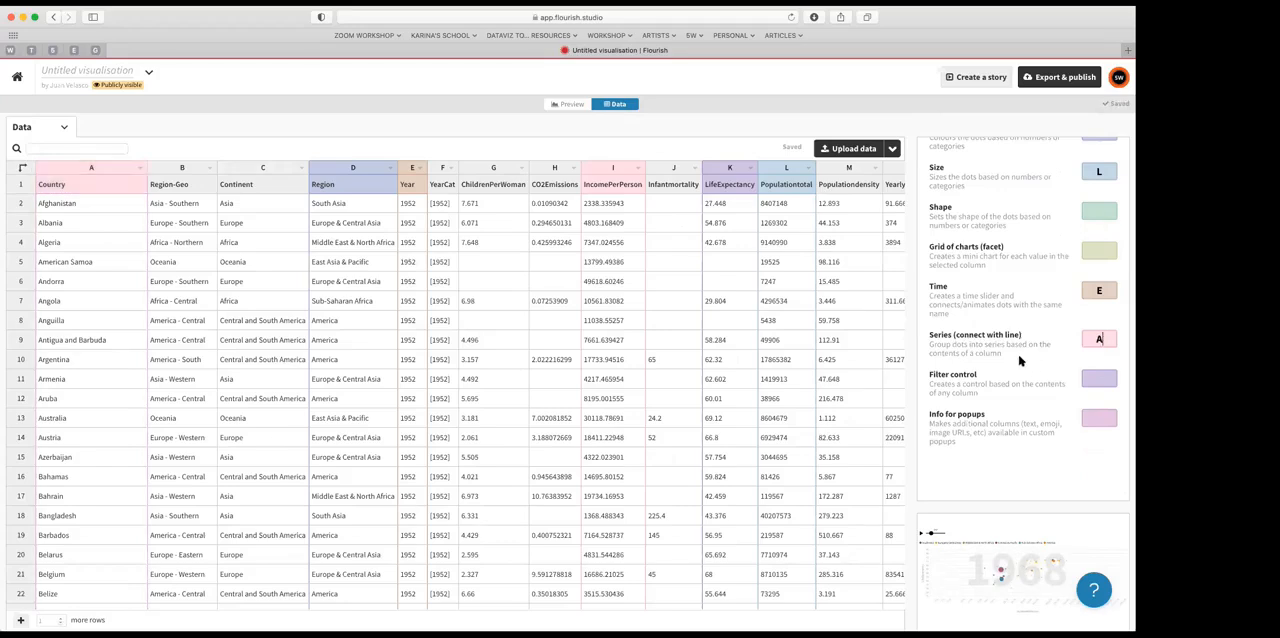
pyautogui.click(568, 105)
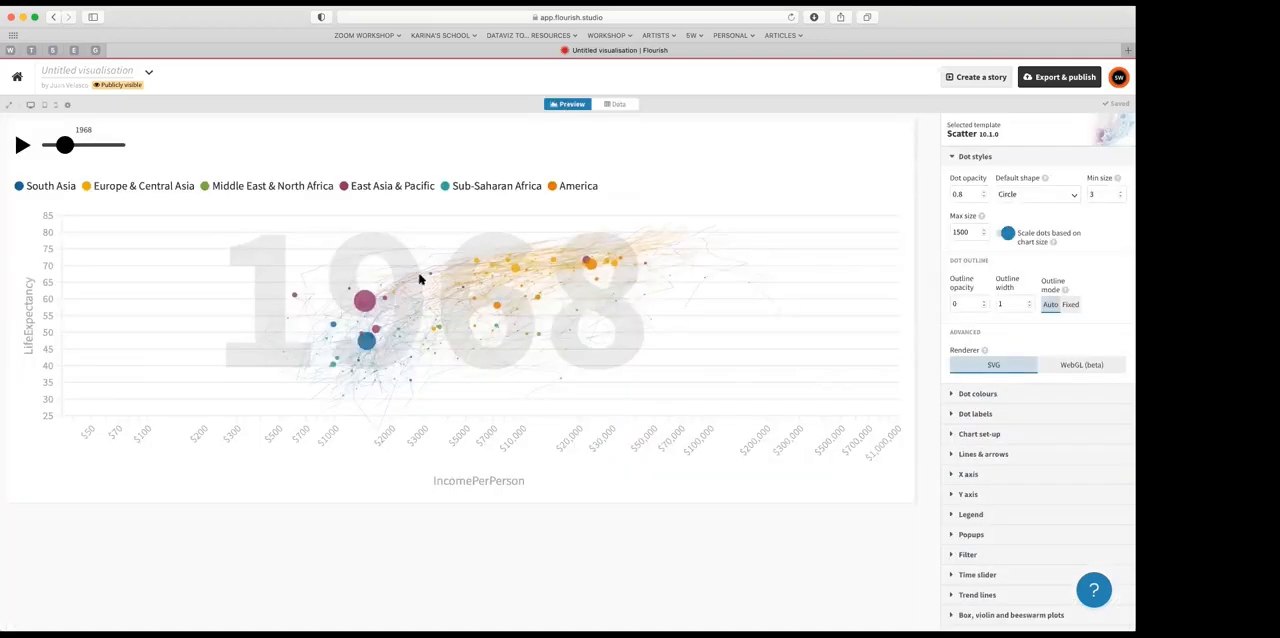
pyautogui.click(23, 145)
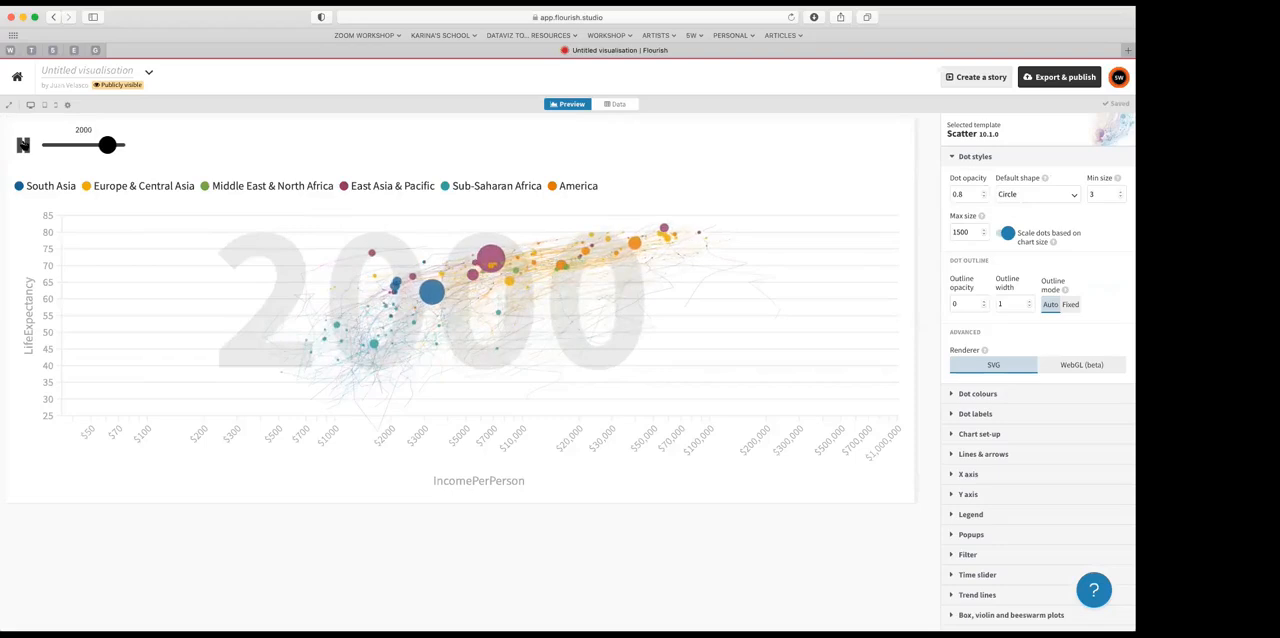
# Step: Clear the Series assignment, set Filter control to column D (Region), and preview the chart
pyautogui.click(617, 105)
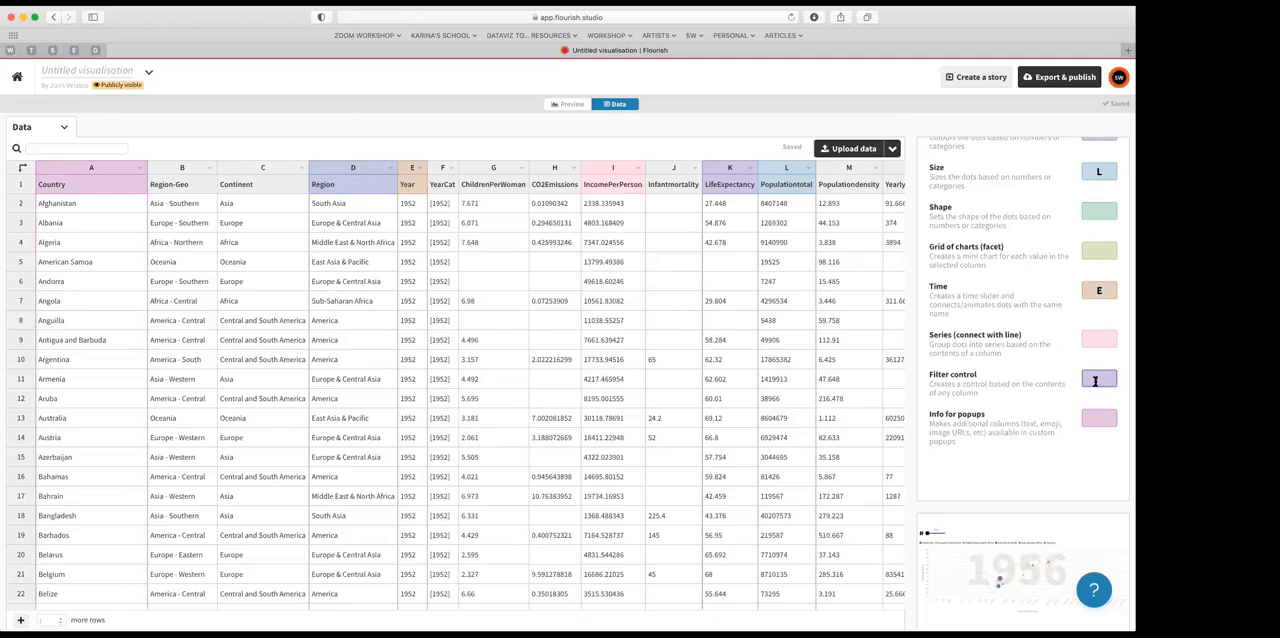
pyautogui.write('D')
pyautogui.click(568, 104)
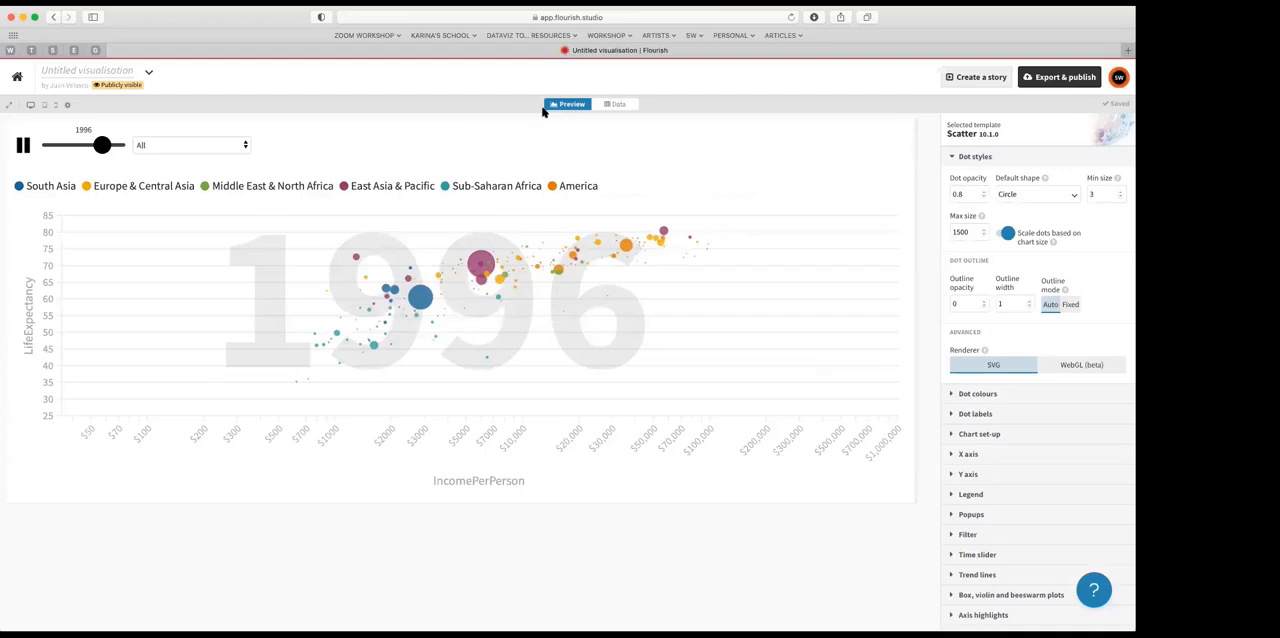
# Step: Filter the chart by South Asia, Middle East & North Africa, and East Asia & Pacific in turn, and return the filter to All
pyautogui.click(246, 147)
pyautogui.click(197, 179)
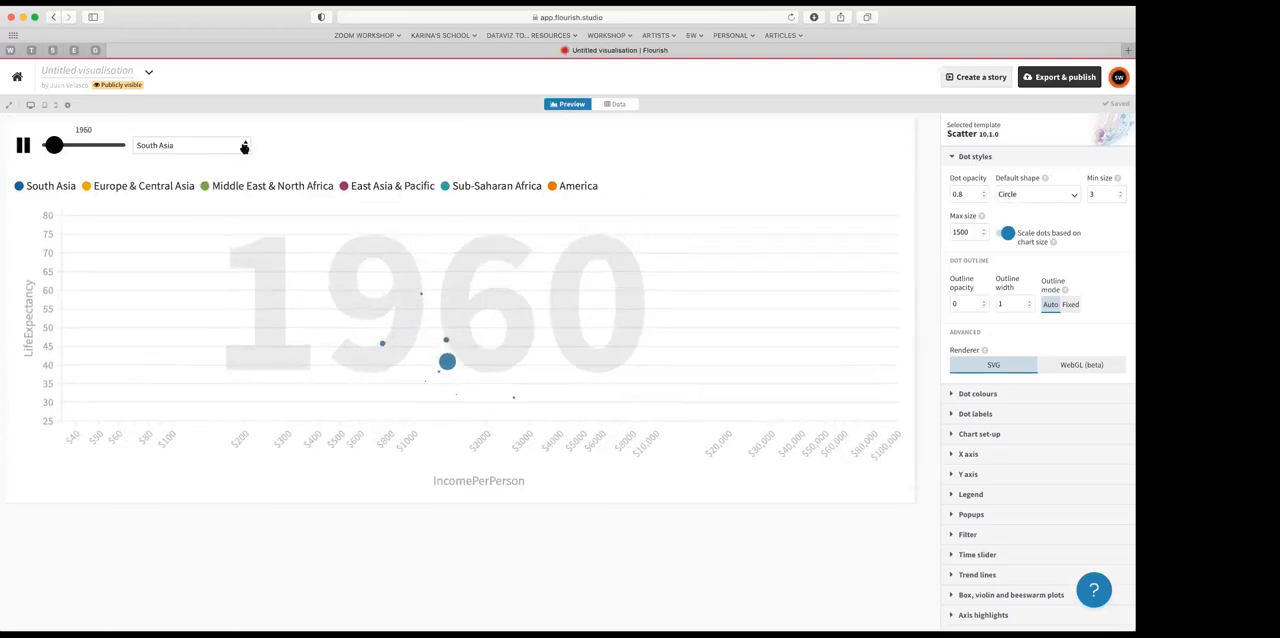
pyautogui.click(245, 145)
pyautogui.click(181, 216)
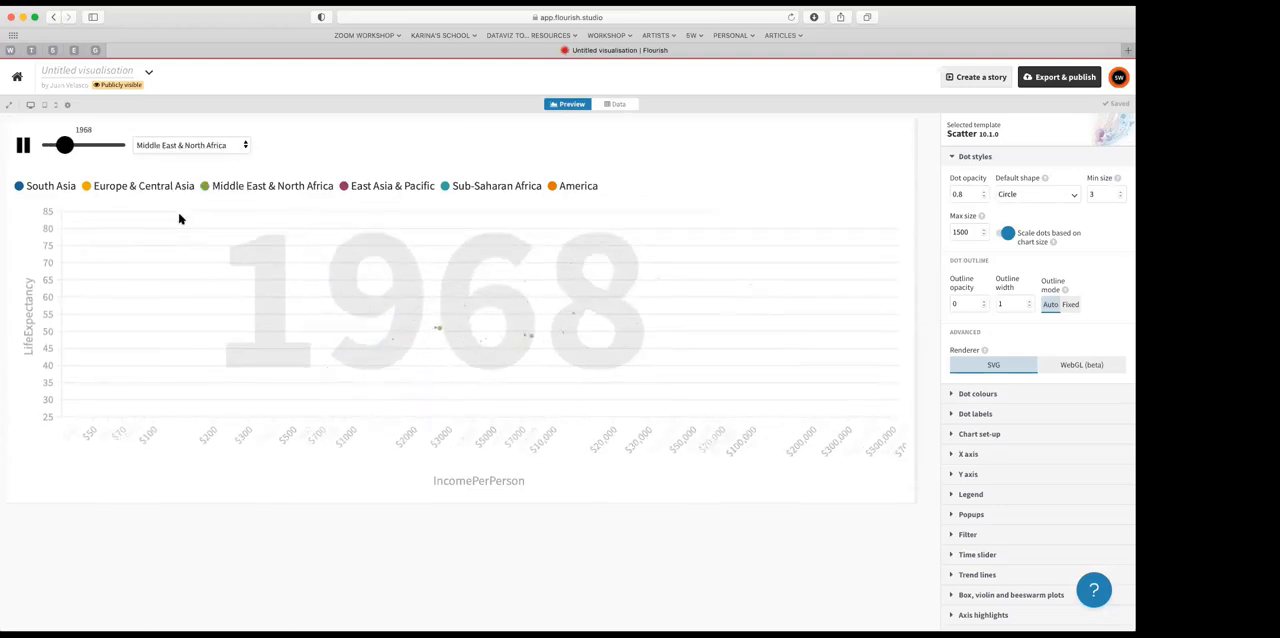
pyautogui.click(244, 146)
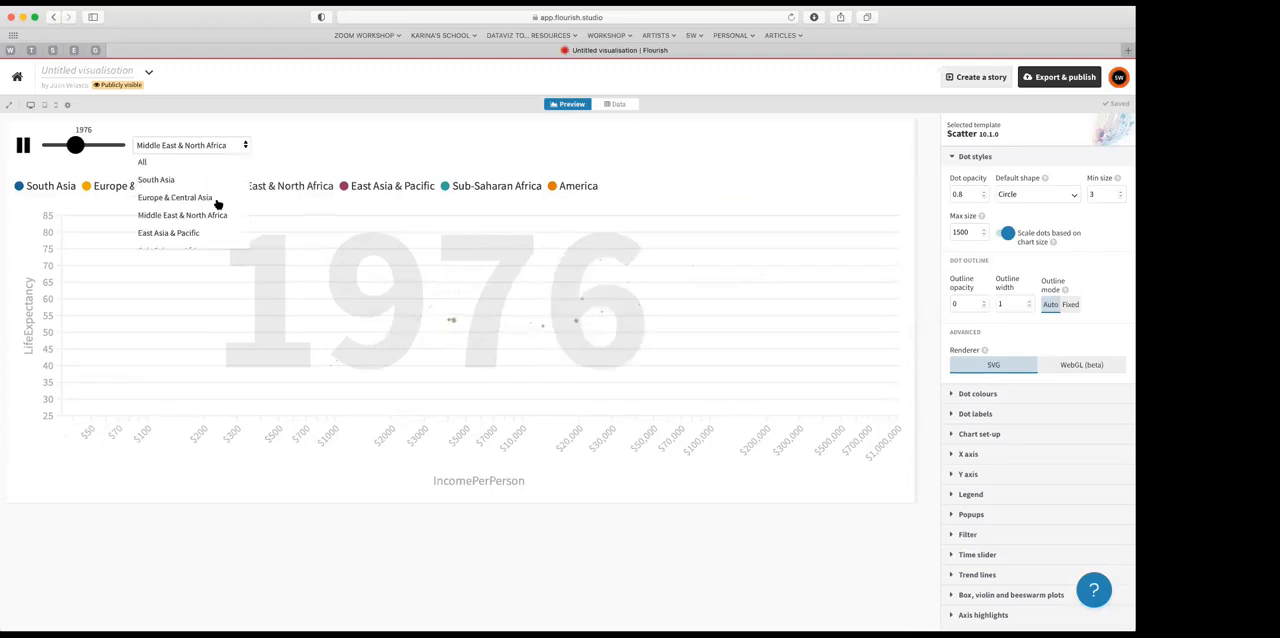
pyautogui.click(189, 233)
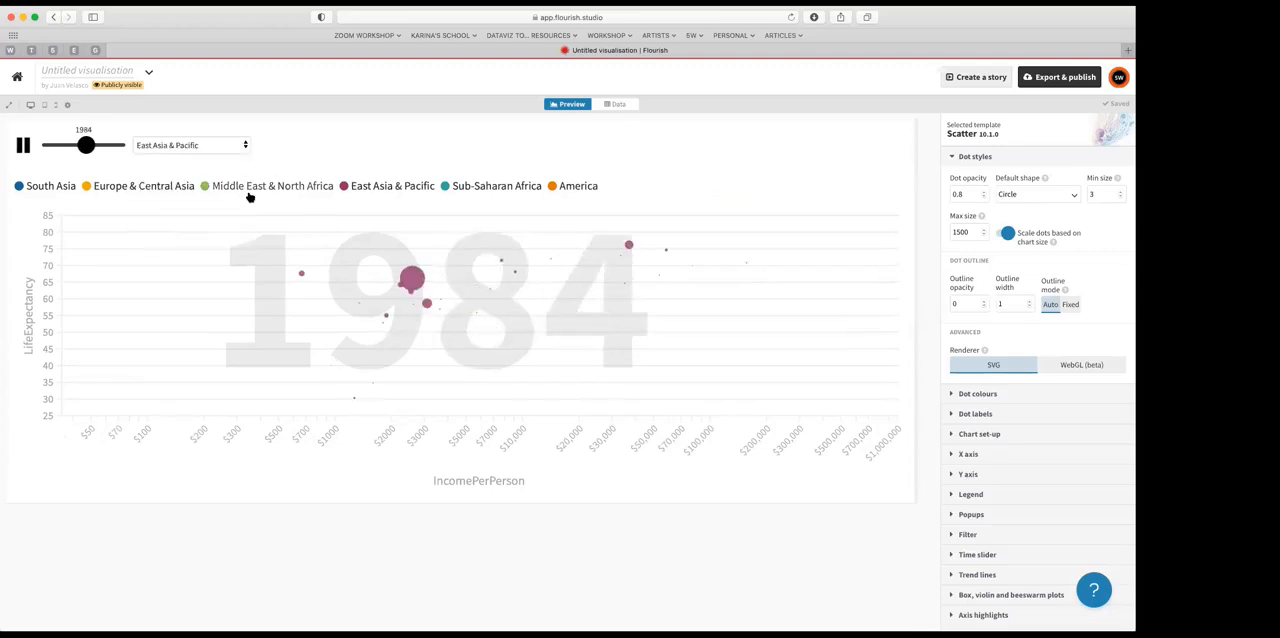
pyautogui.click(244, 146)
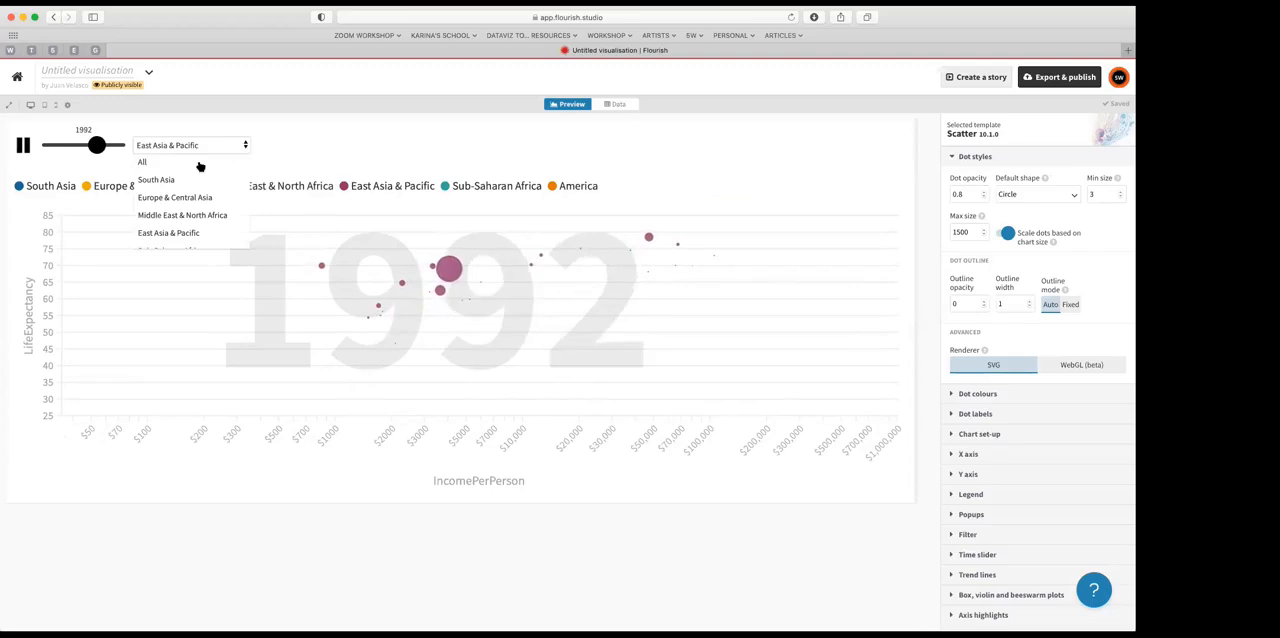
pyautogui.click(187, 163)
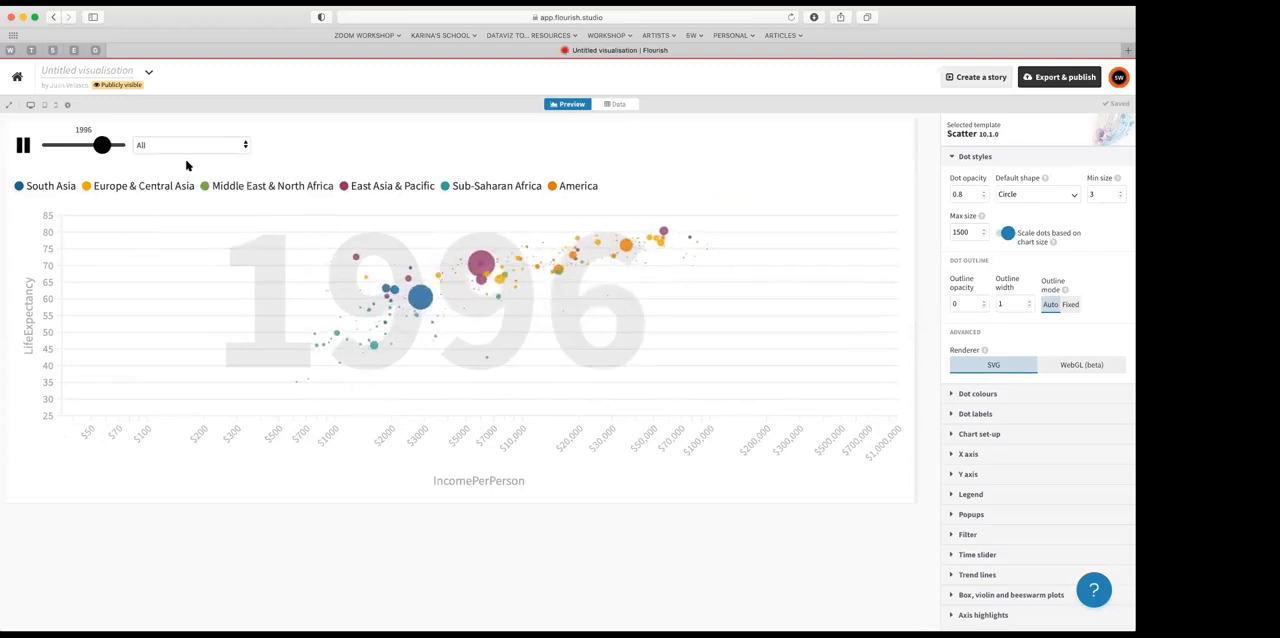
# Step: Assign column A (Country) to Series (connect with line) and preview the chart
pyautogui.click(620, 105)
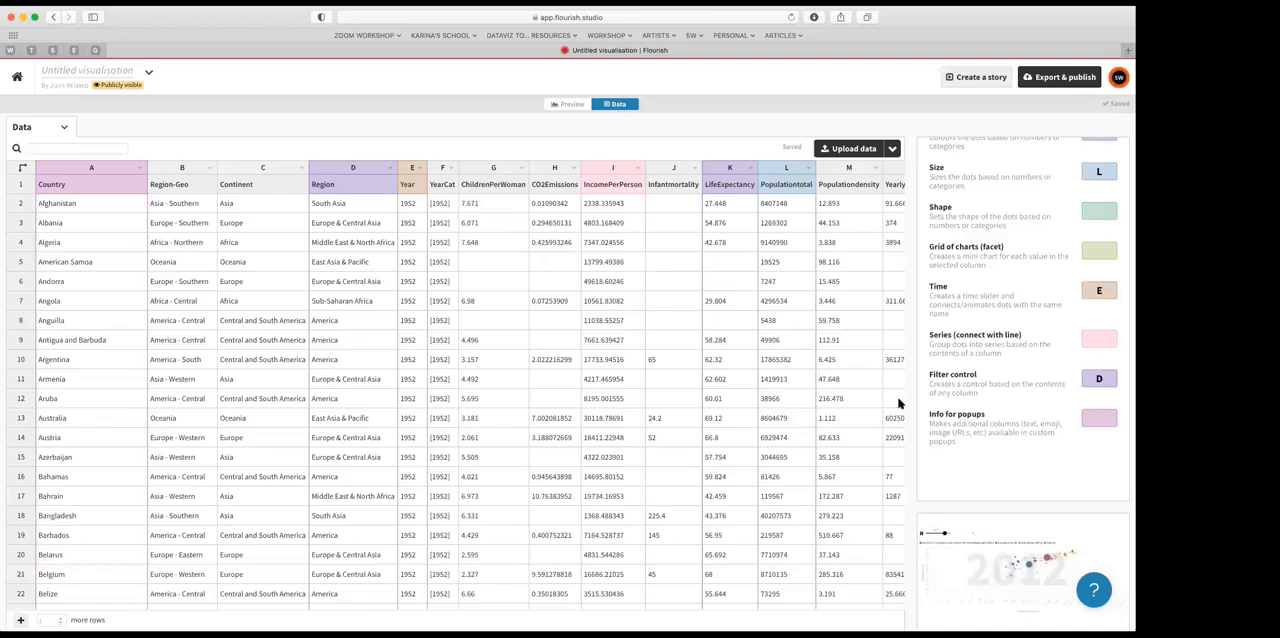
pyautogui.click(571, 105)
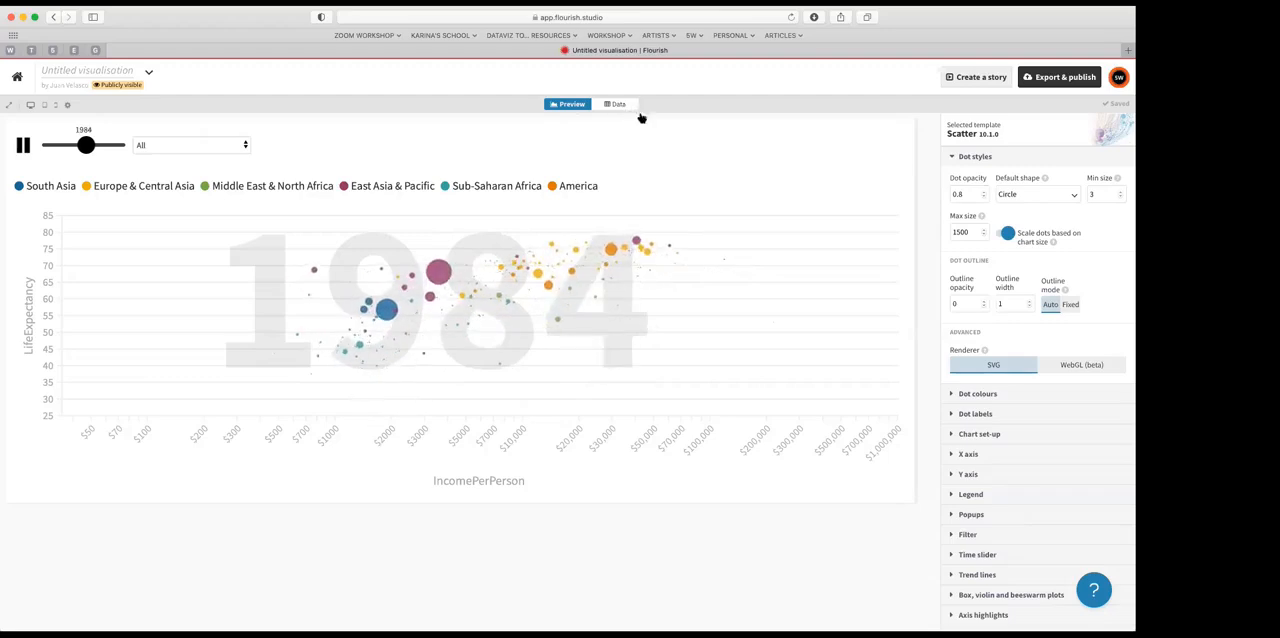
pyautogui.click(620, 105)
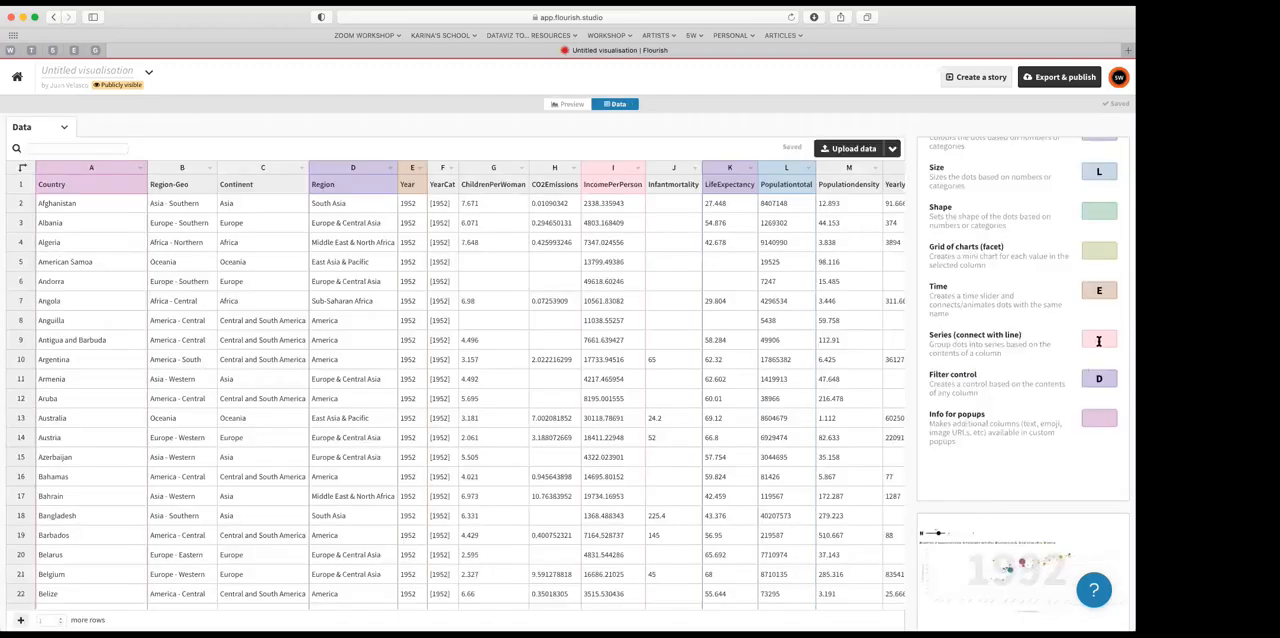
pyautogui.click(1097, 341)
pyautogui.write('A')
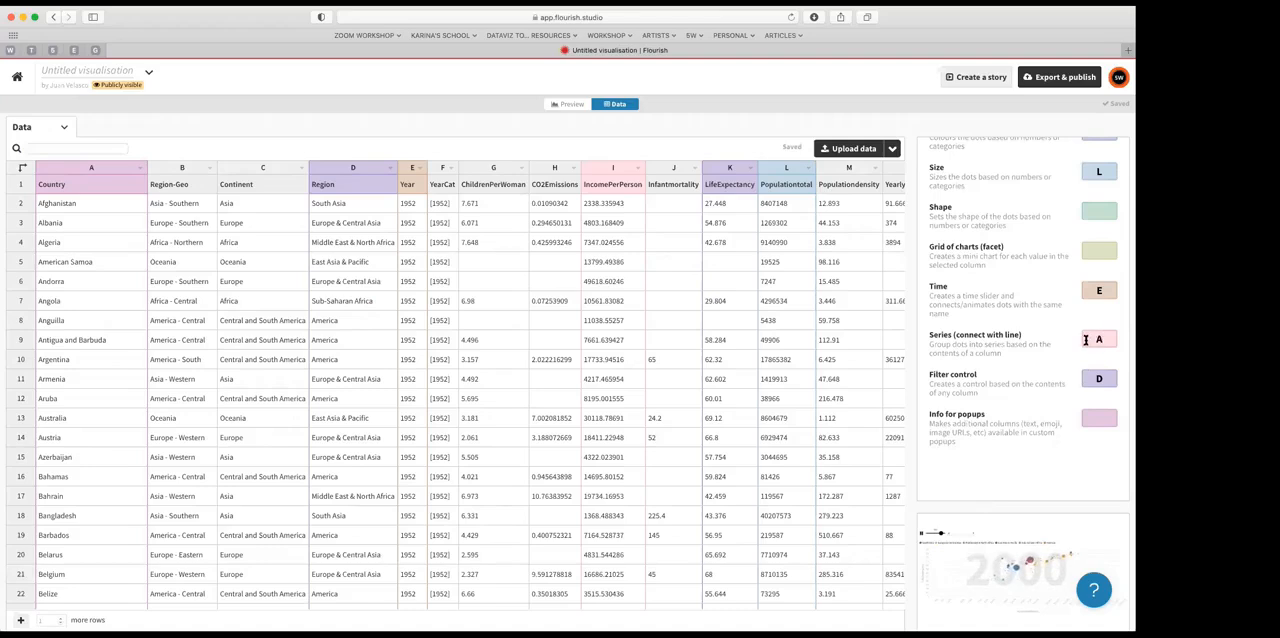
pyautogui.click(571, 105)
# Step: Set Grid of charts (facet) to column D (Region) and preview the per-region charts
pyautogui.click(613, 105)
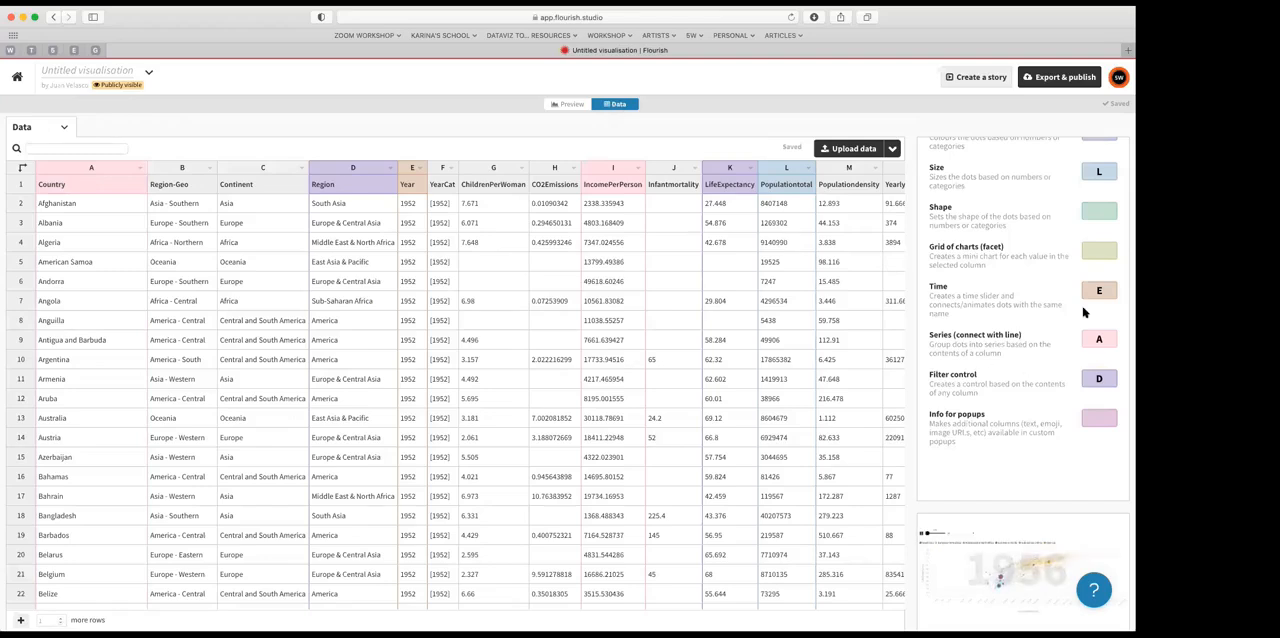
pyautogui.scroll(2, 1084, 313)
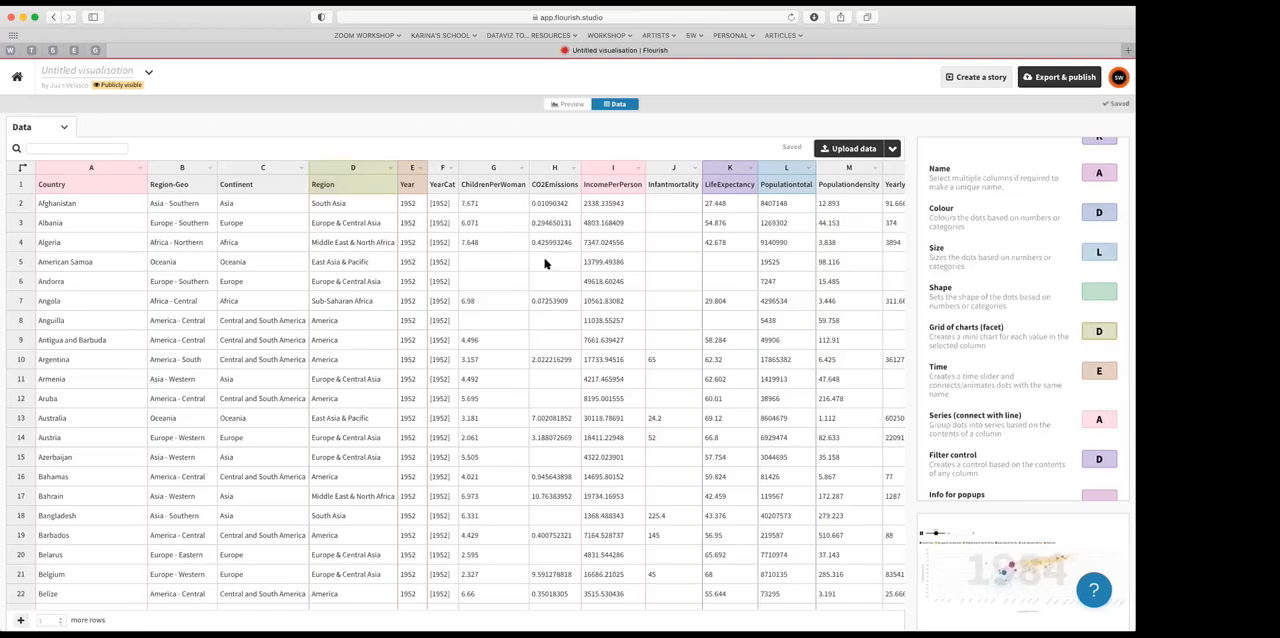
pyautogui.click(569, 104)
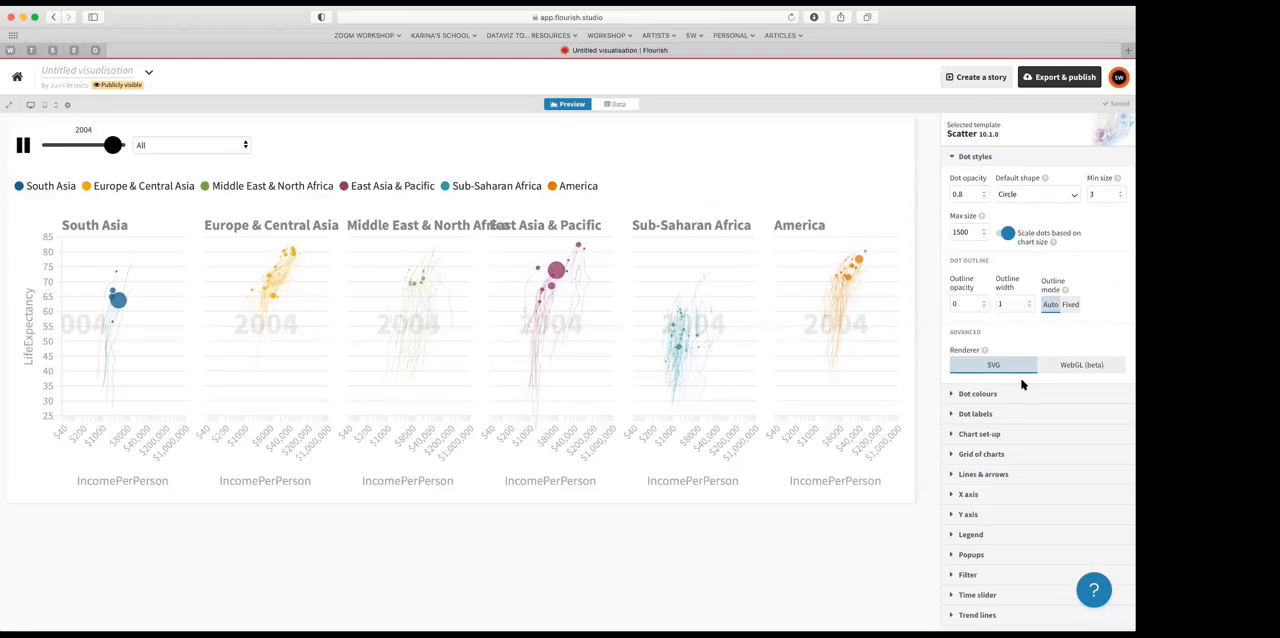
# Step: Review the available chart setting groups and the column assignments behind the per-region grid
pyautogui.scroll(-5, 1022, 384)
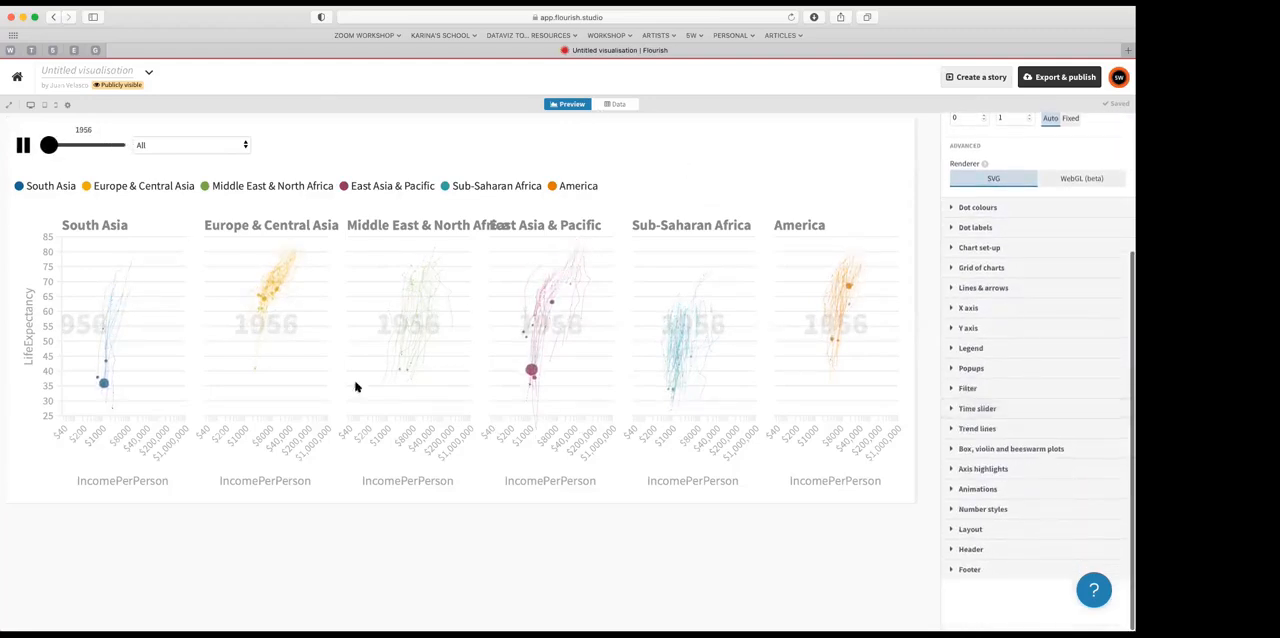
pyautogui.click(617, 105)
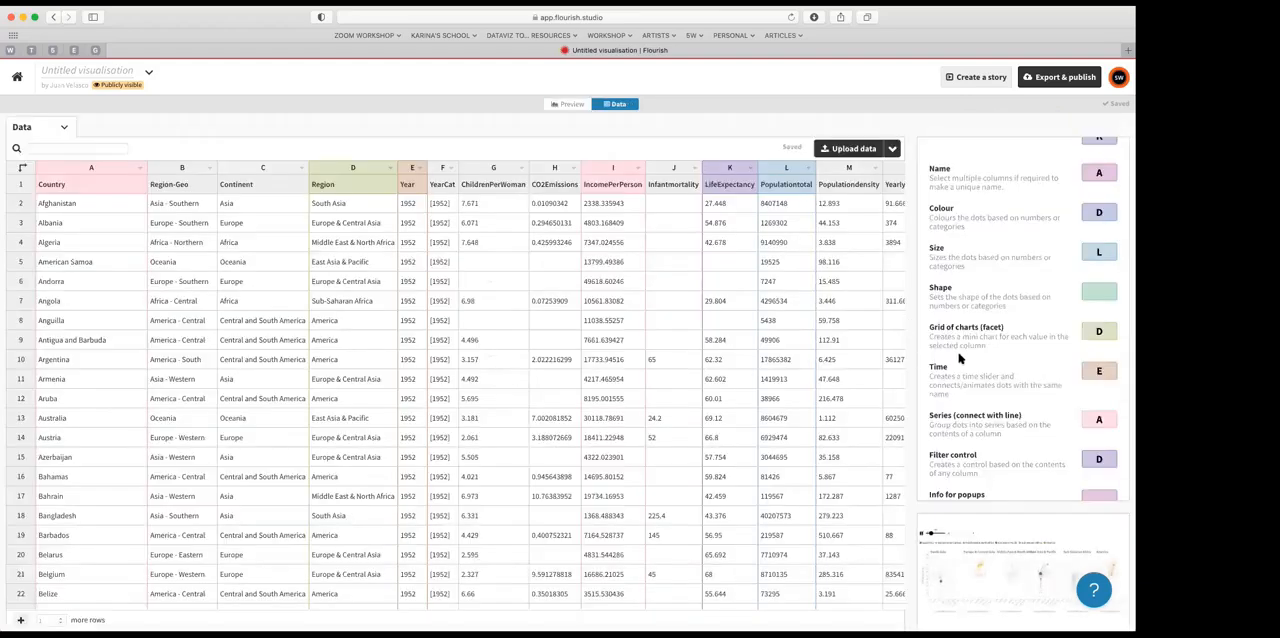
pyautogui.scroll(5, 962, 340)
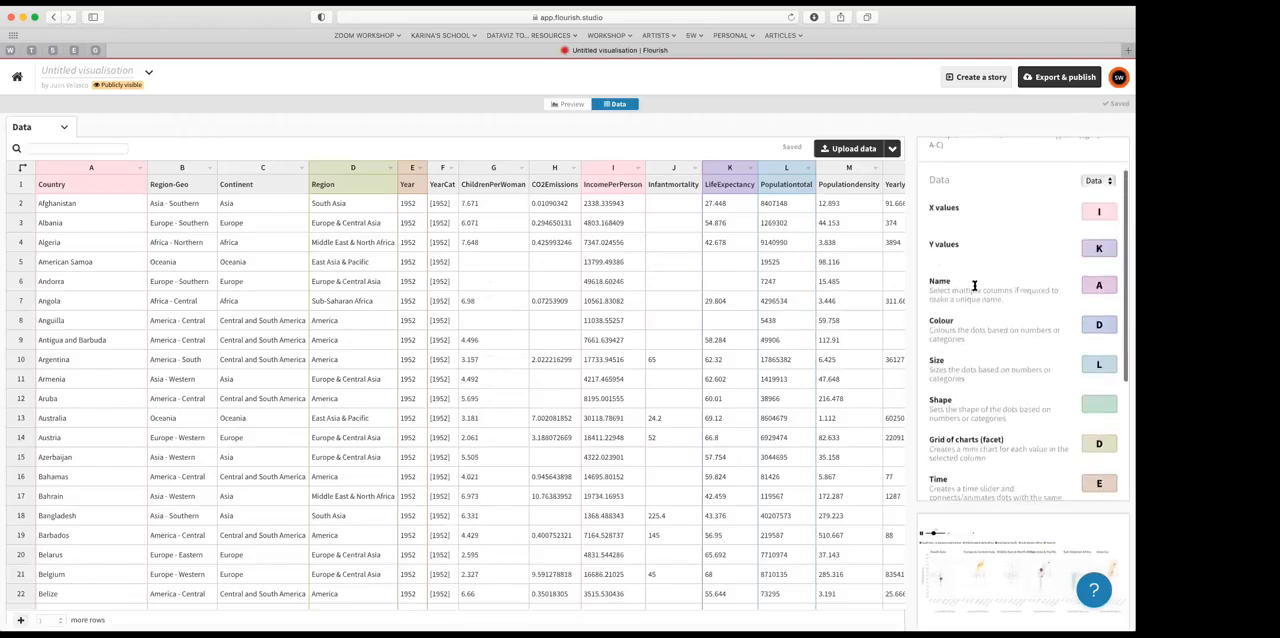
pyautogui.click(567, 107)
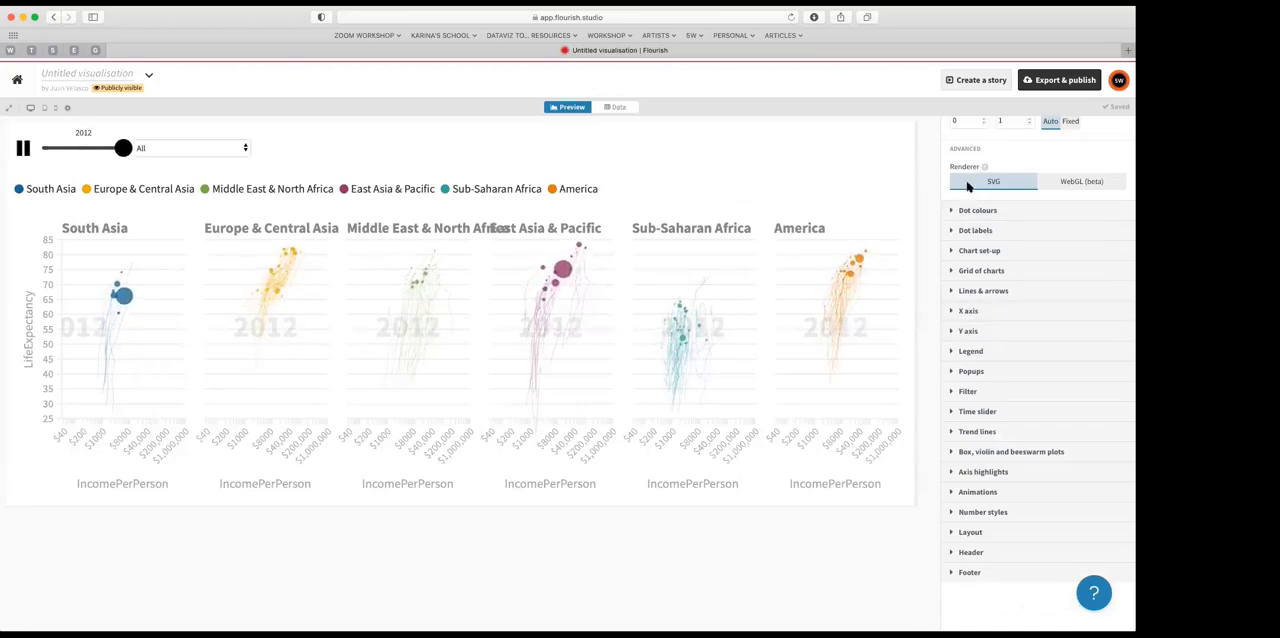
# Step: Change the X axis scale type to Linear
pyautogui.click(968, 312)
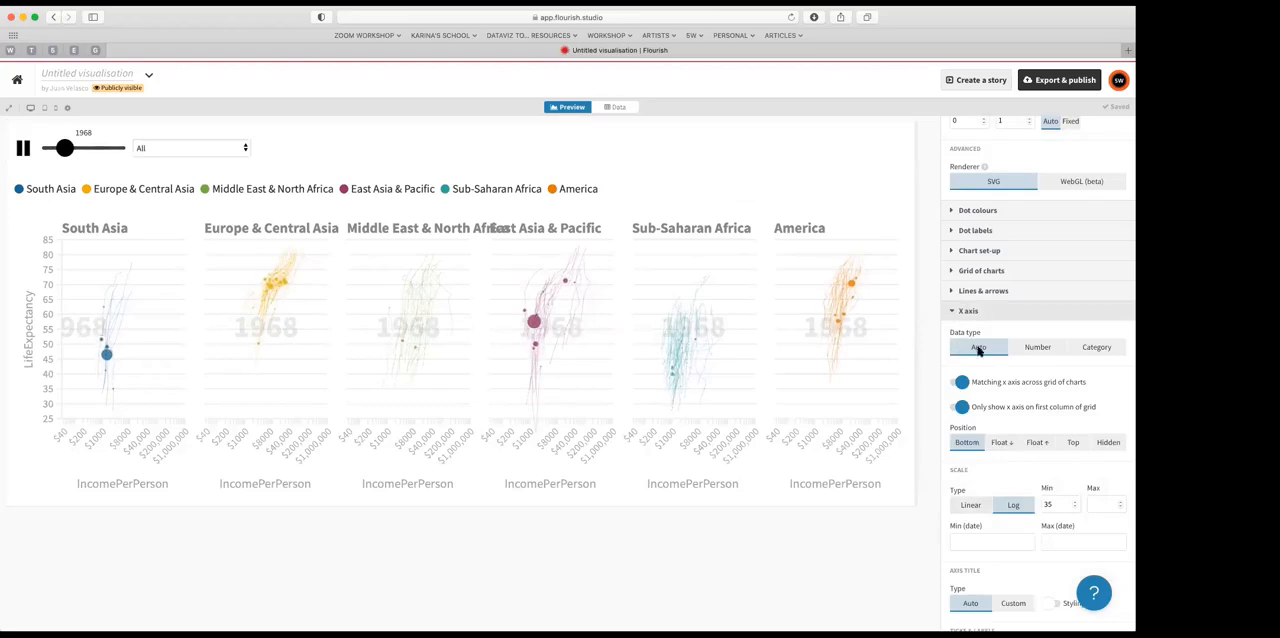
pyautogui.click(970, 506)
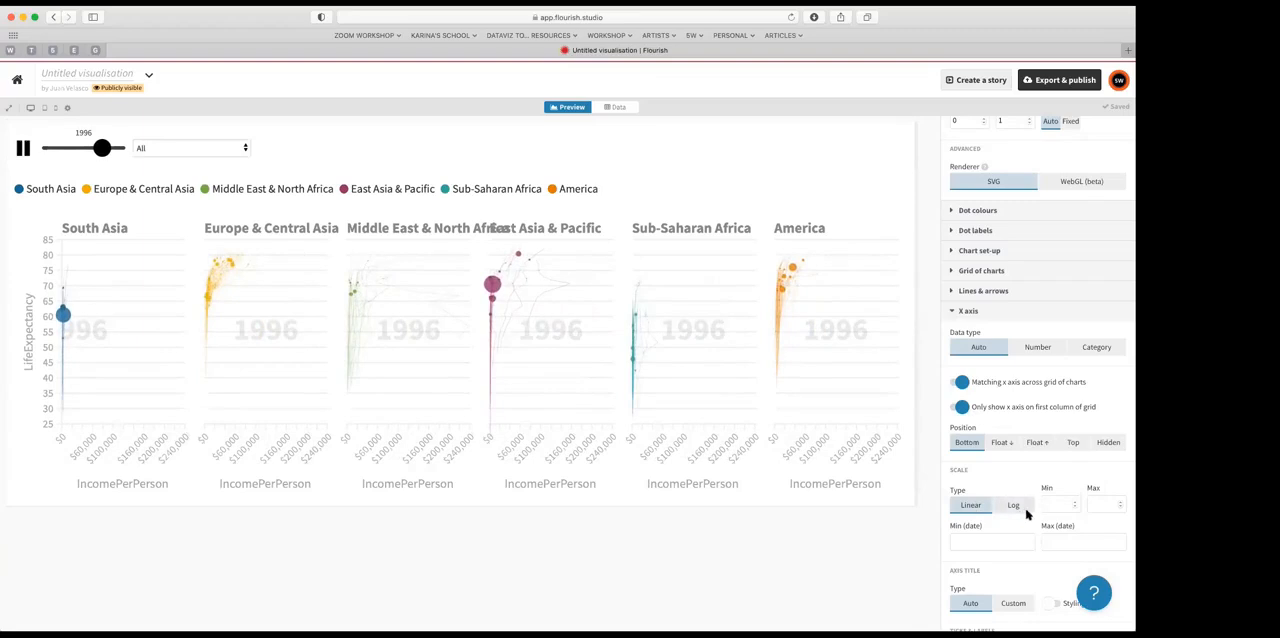
pyautogui.click(953, 311)
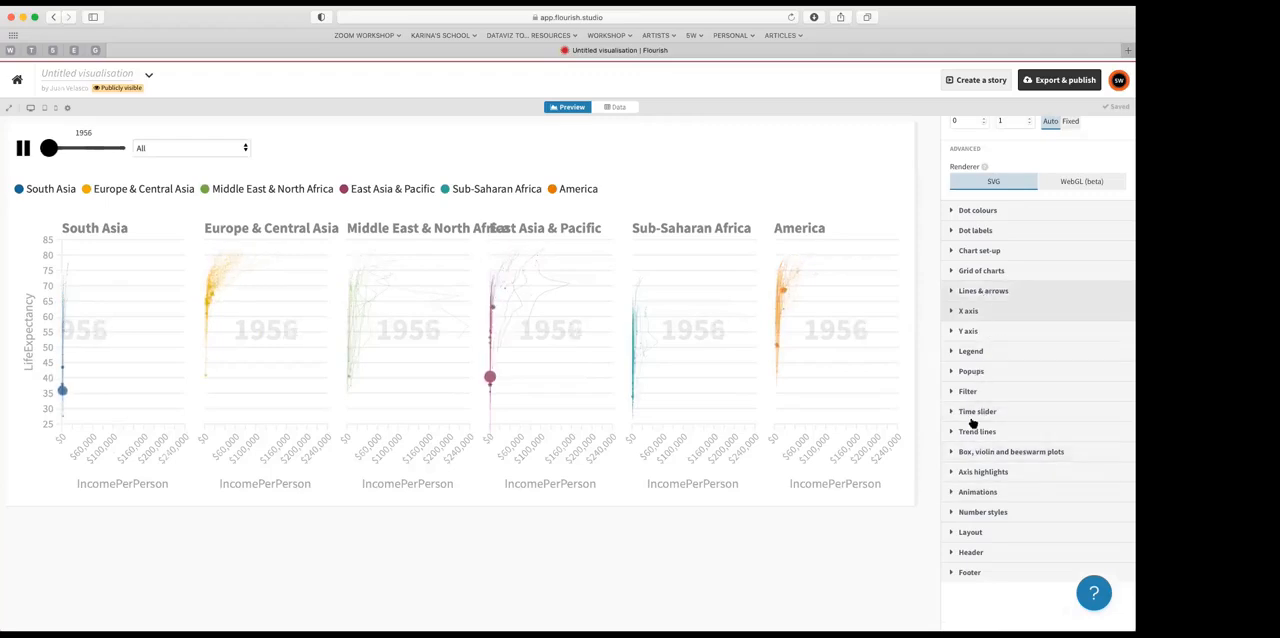
# Step: Set the minimum chart width in the grid of charts to 300
pyautogui.click(975, 271)
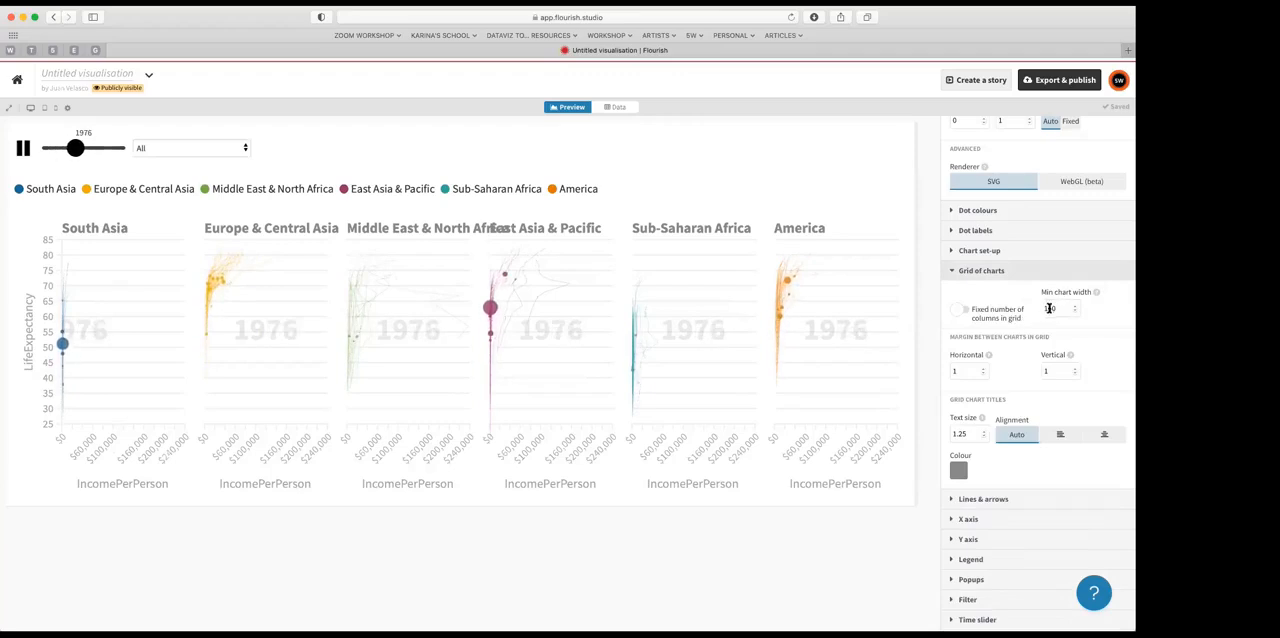
pyautogui.moveTo(1056, 308); pyautogui.dragTo(1038, 307)
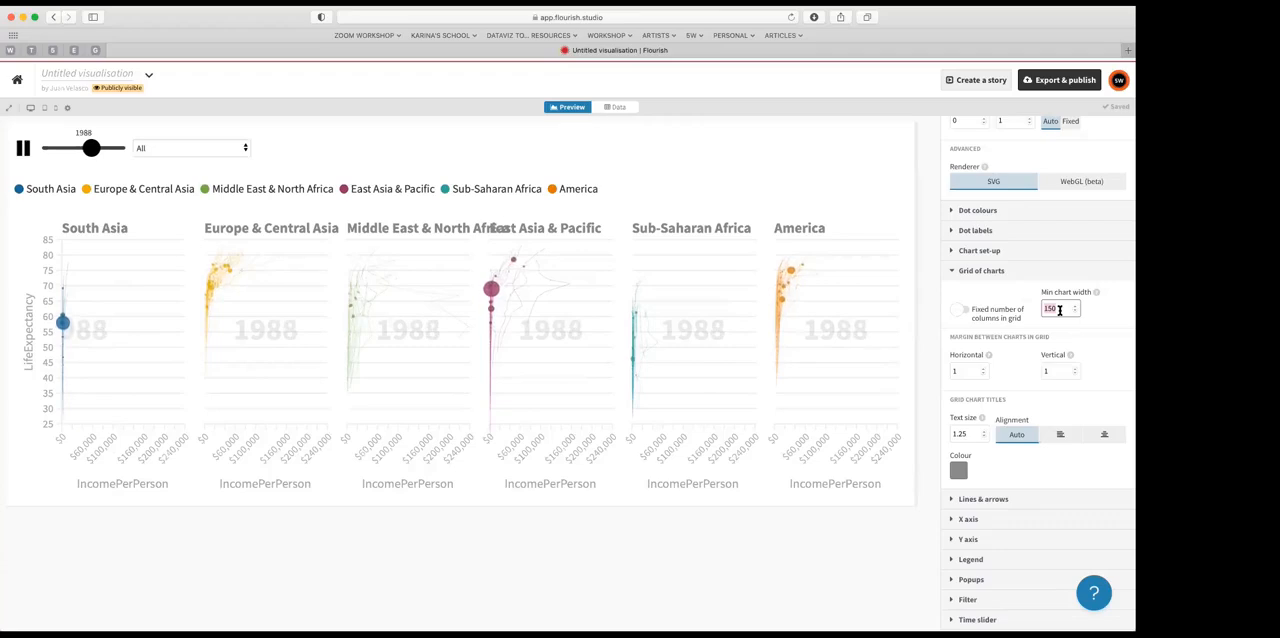
pyautogui.write('300')
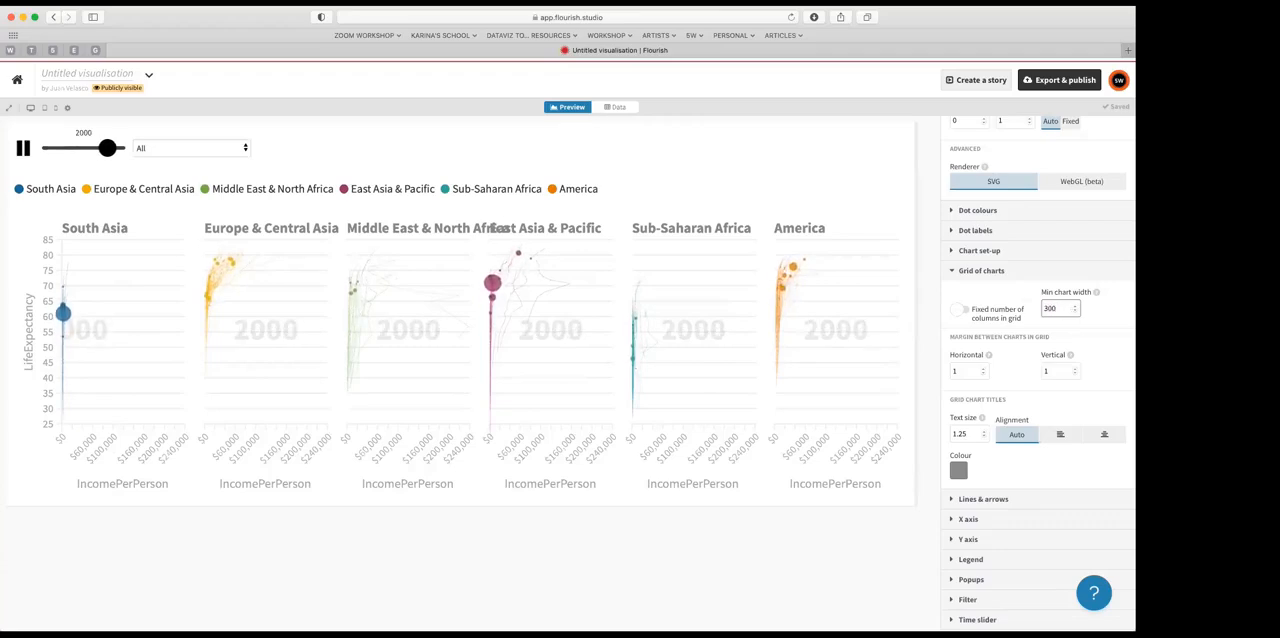
pyautogui.press('Return')
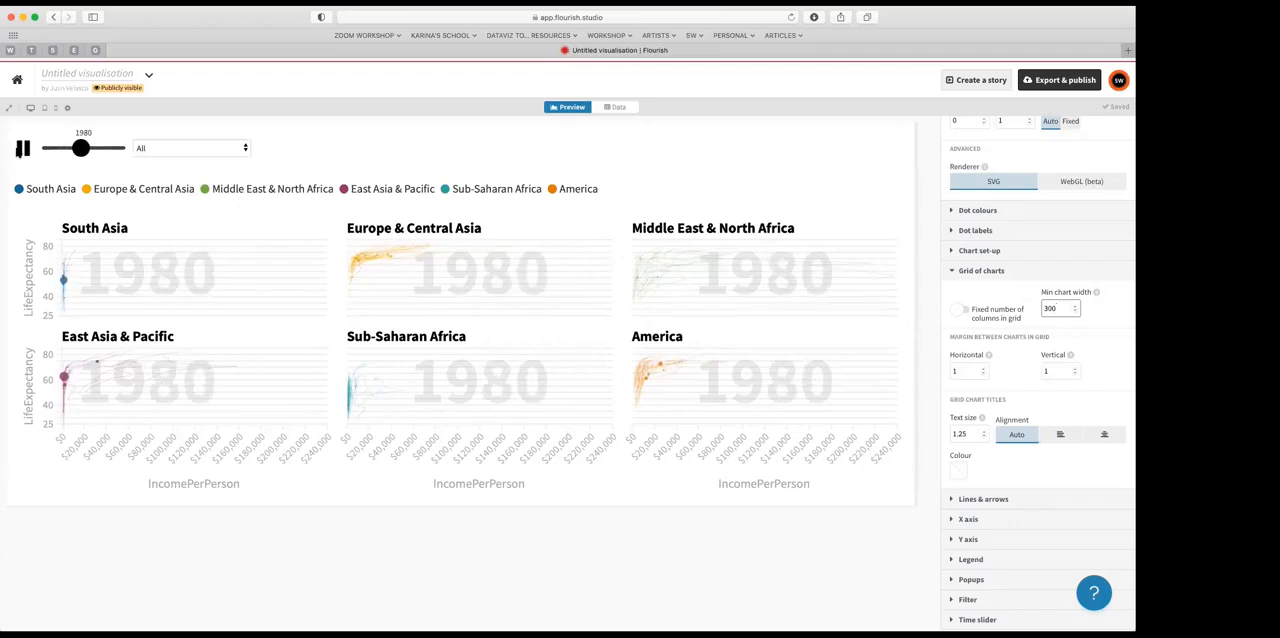
# Step: Pause the time animation, preview the chart grid at tablet width, and return to the desktop-width preview
pyautogui.click(22, 150)
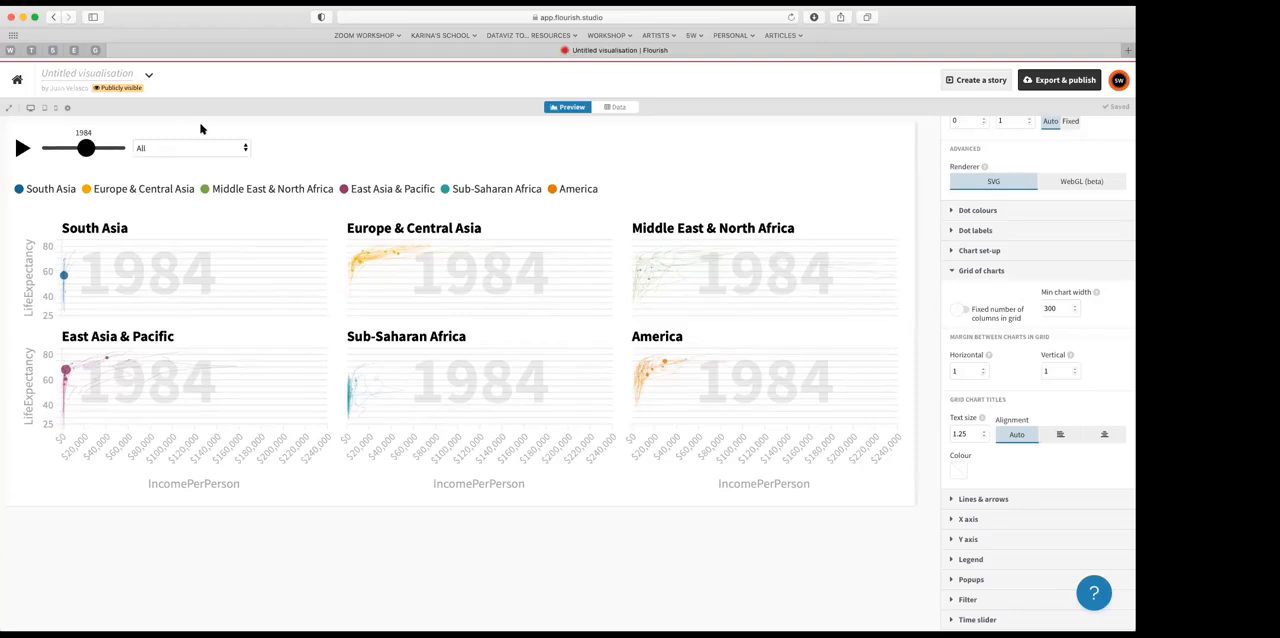
pyautogui.click(44, 113)
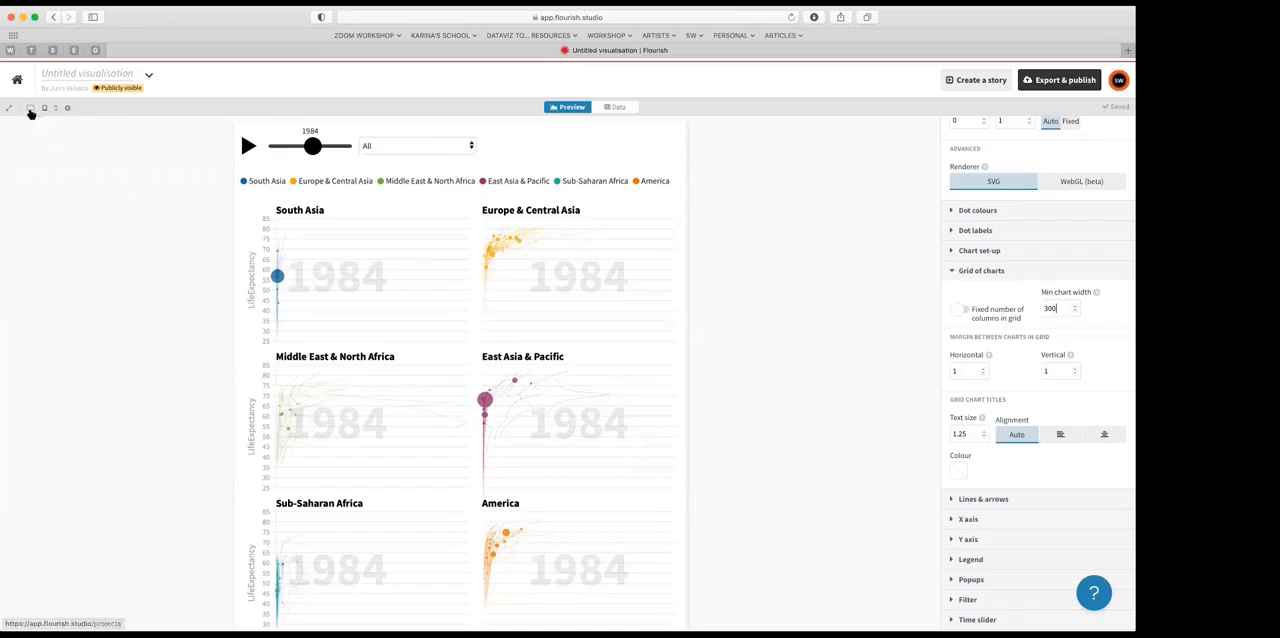
pyautogui.click(30, 108)
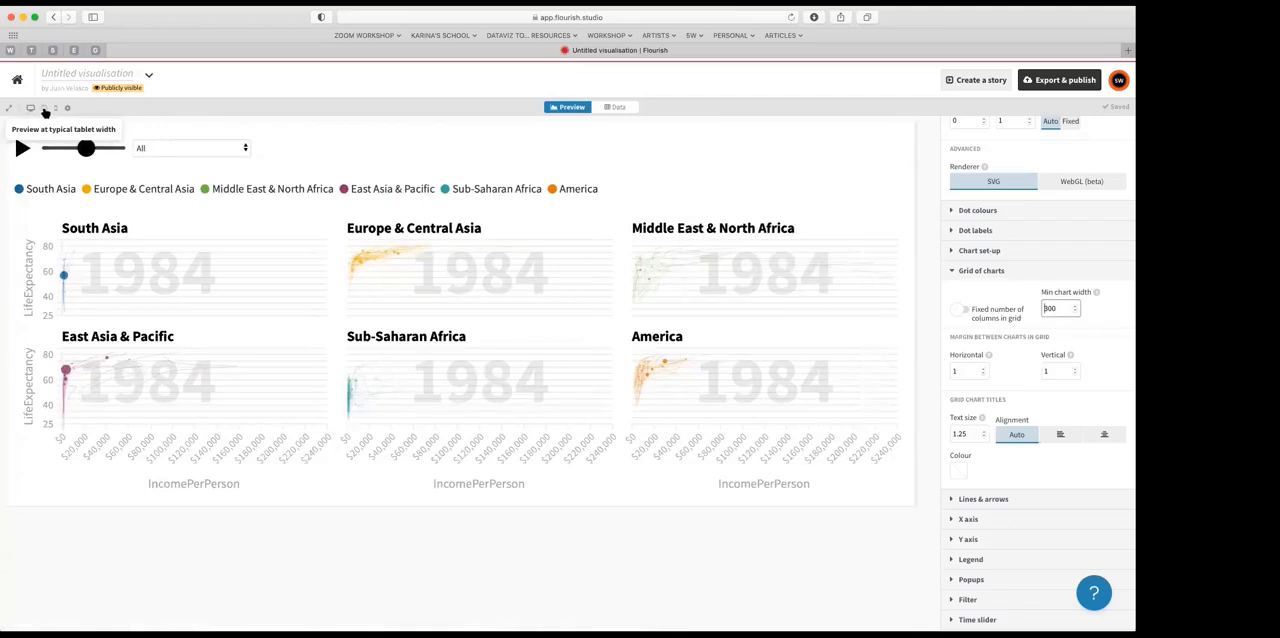
# Step: Preview the chart grid at tablet and mobile widths, look through the stacked charts, and return to the desktop-width preview
pyautogui.click(44, 110)
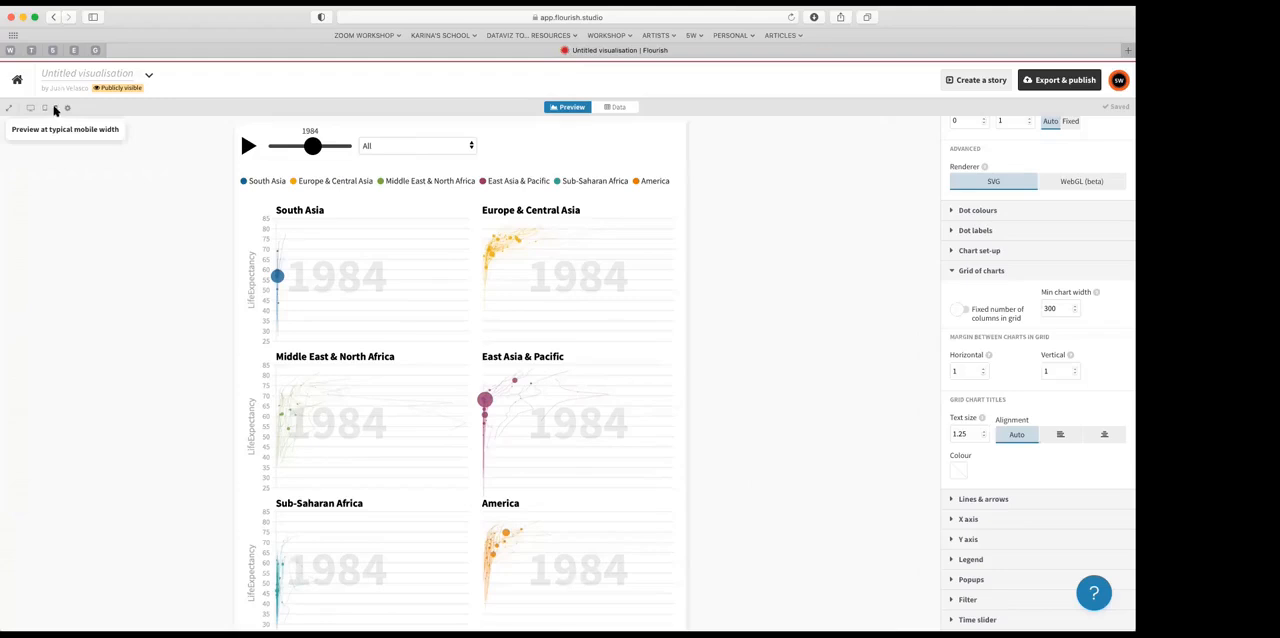
pyautogui.click(56, 109)
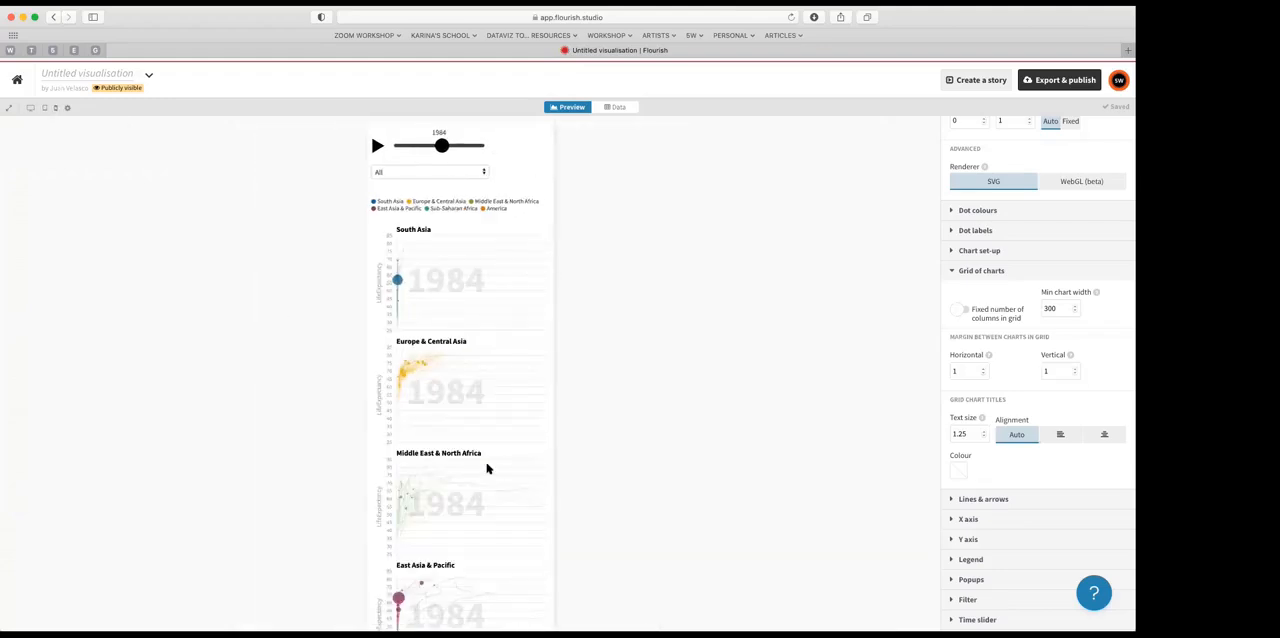
pyautogui.scroll(-6, 487, 468)
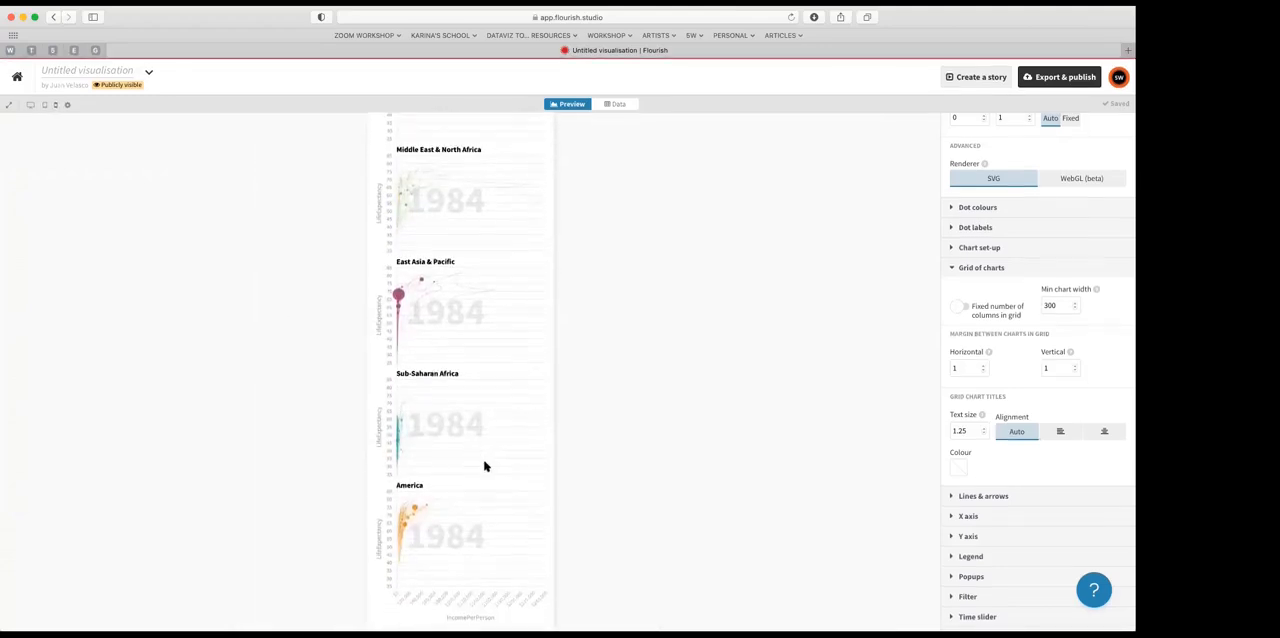
pyautogui.scroll(6, 484, 466)
pyautogui.scroll(-6, 484, 466)
pyautogui.scroll(6, 484, 466)
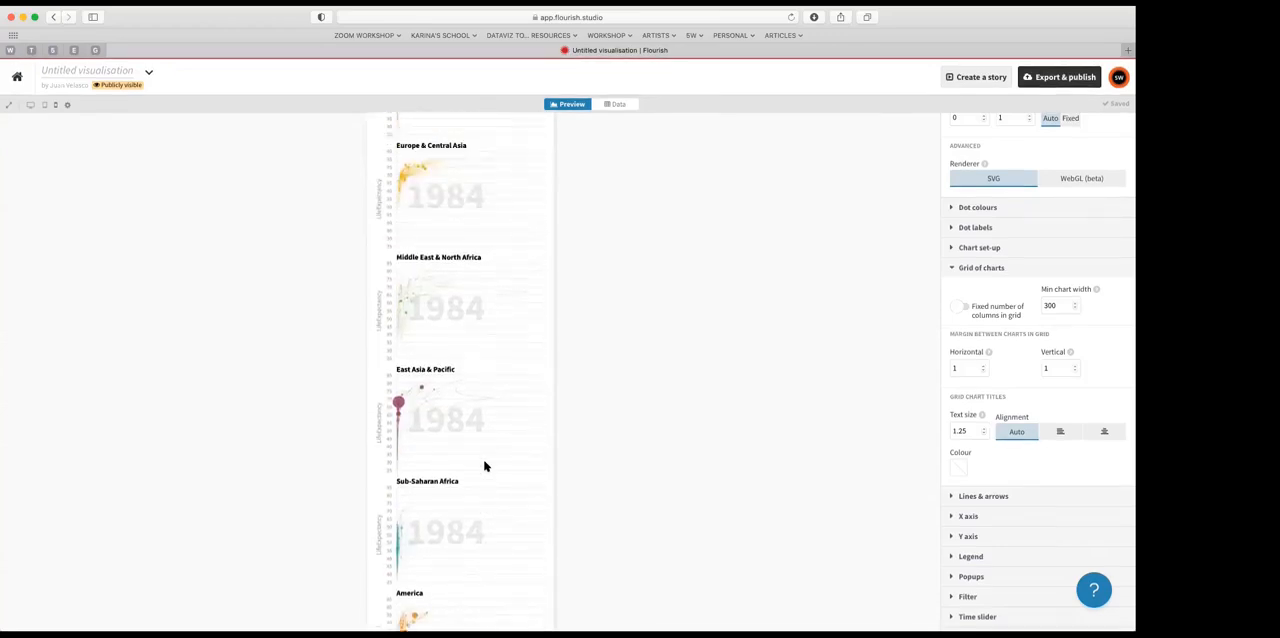
pyautogui.scroll(-6, 484, 466)
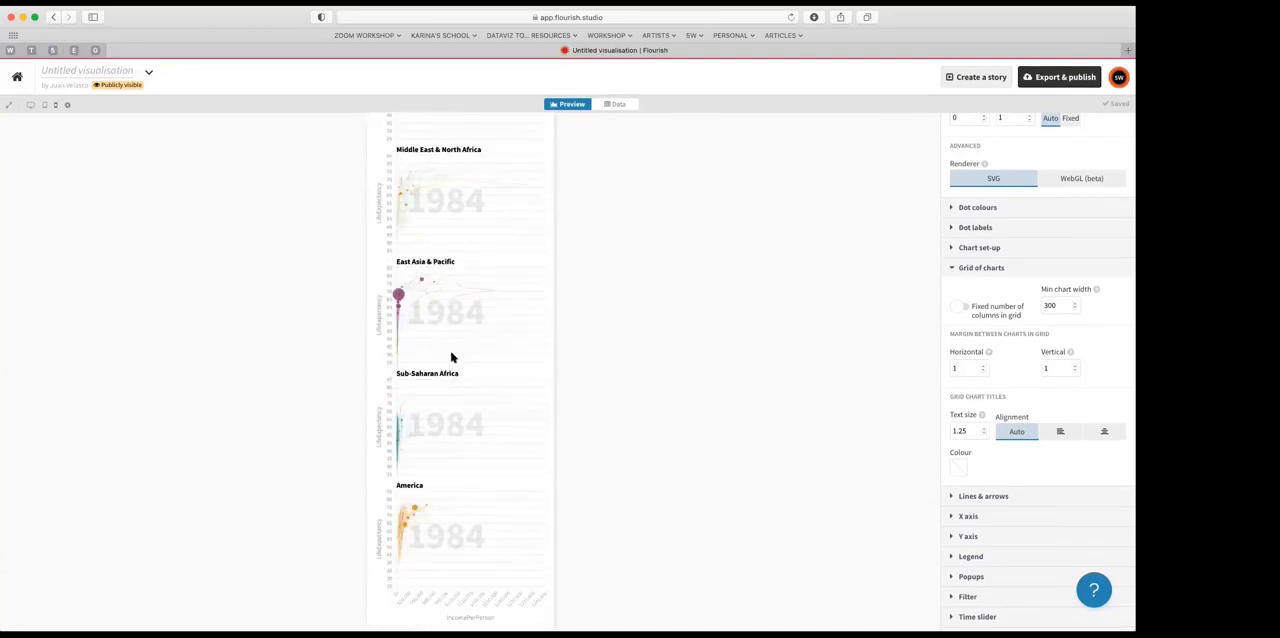
pyautogui.scroll(6, 458, 405)
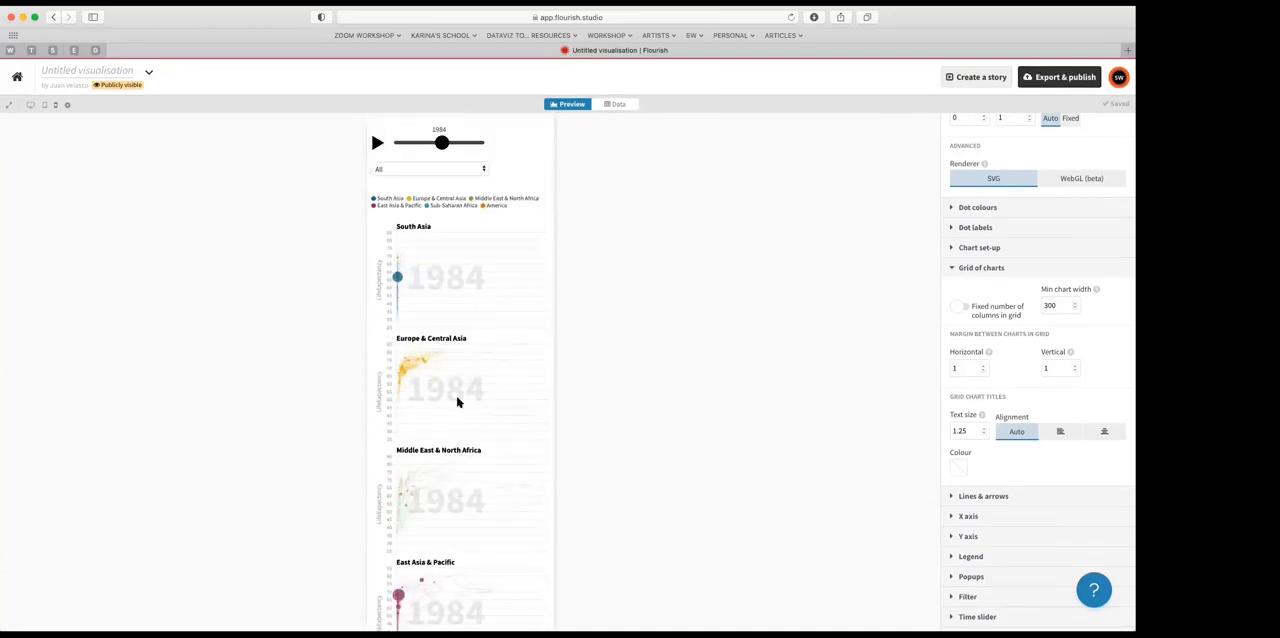
pyautogui.click(31, 106)
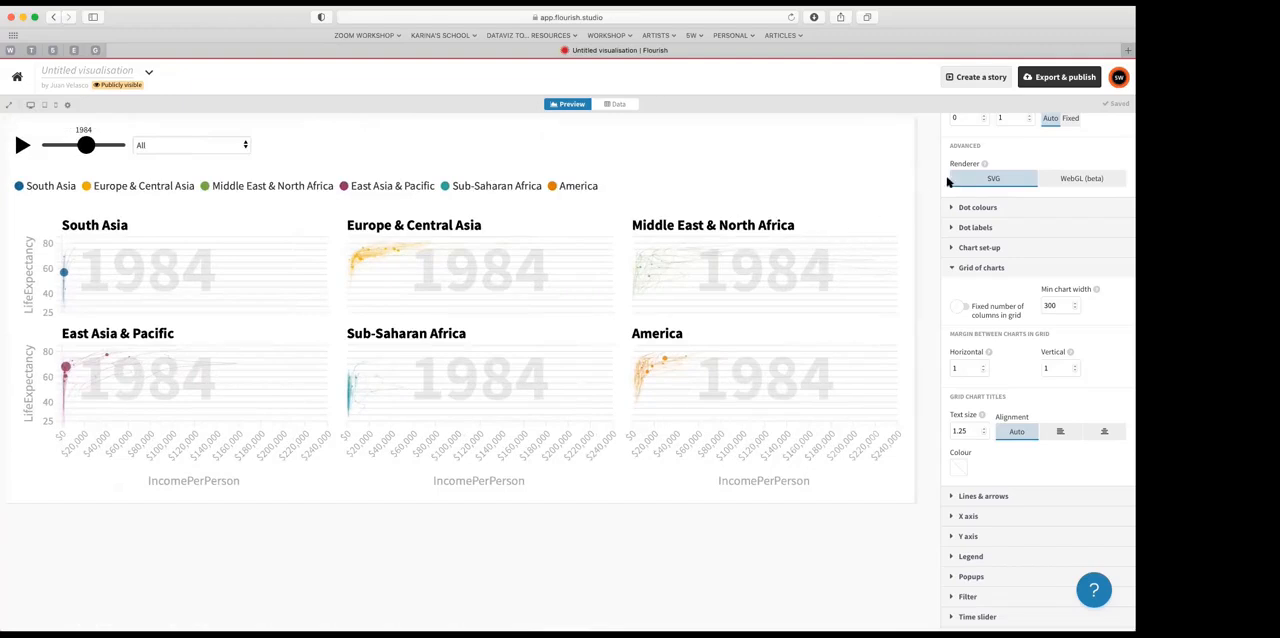
# Step: Publish the visualisation without a password requirement and open its public page
pyautogui.click(1061, 79)
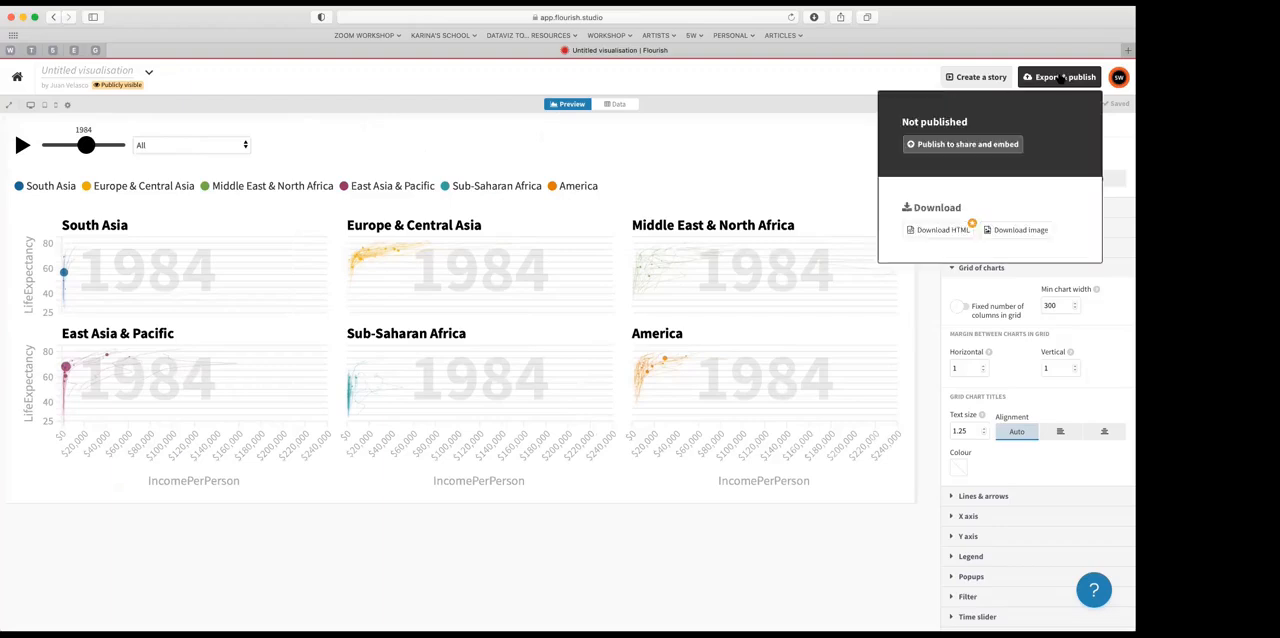
pyautogui.click(948, 146)
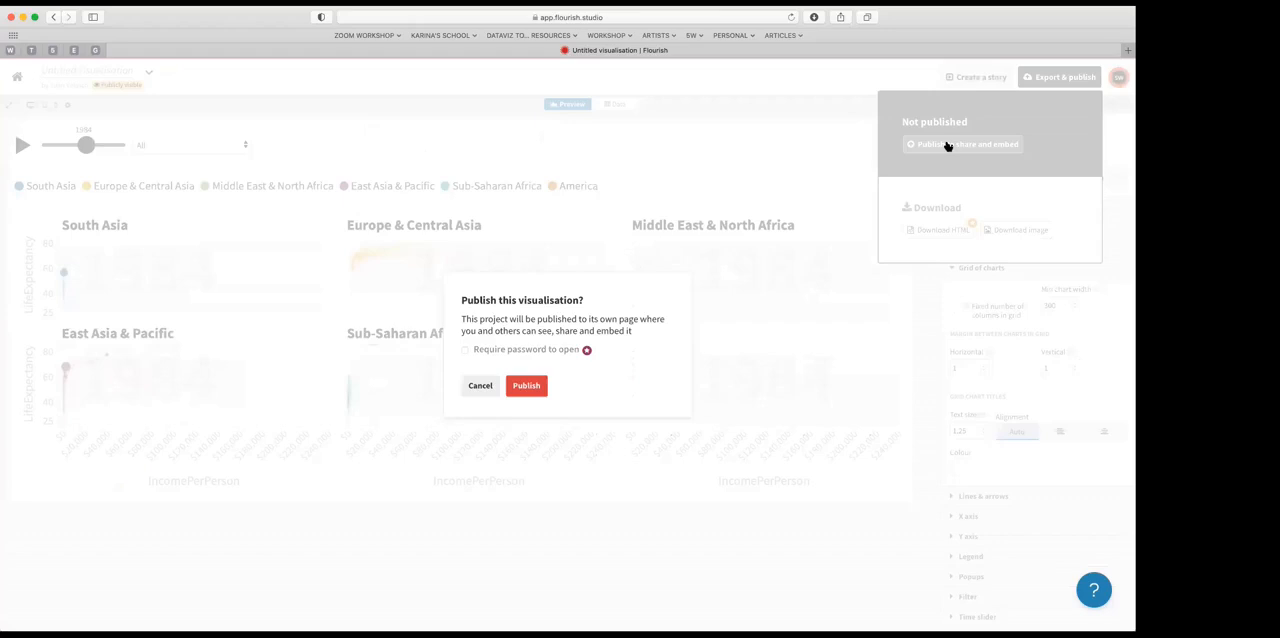
pyautogui.click(521, 389)
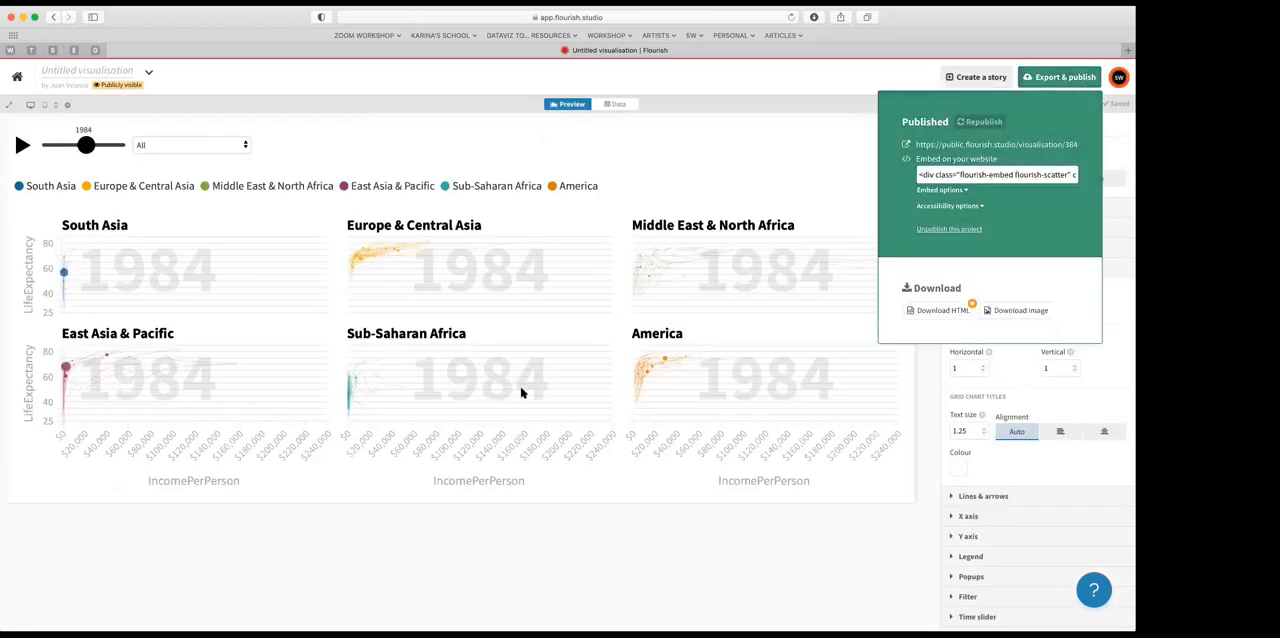
pyautogui.click(986, 146)
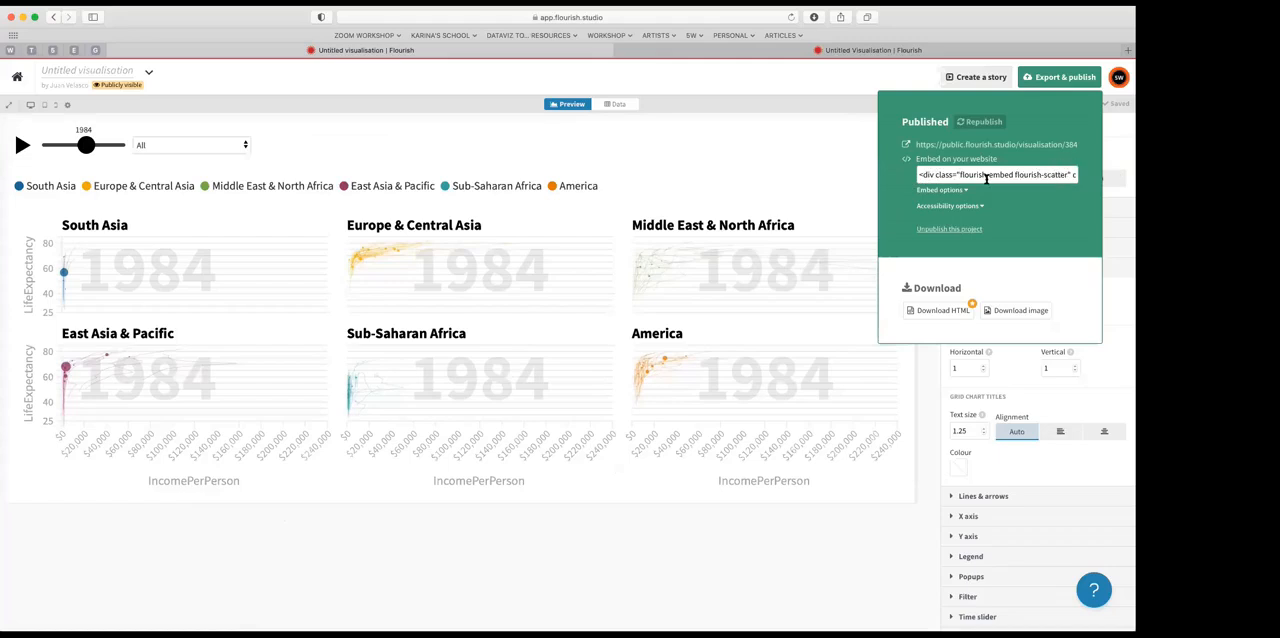
pyautogui.click(1014, 314)
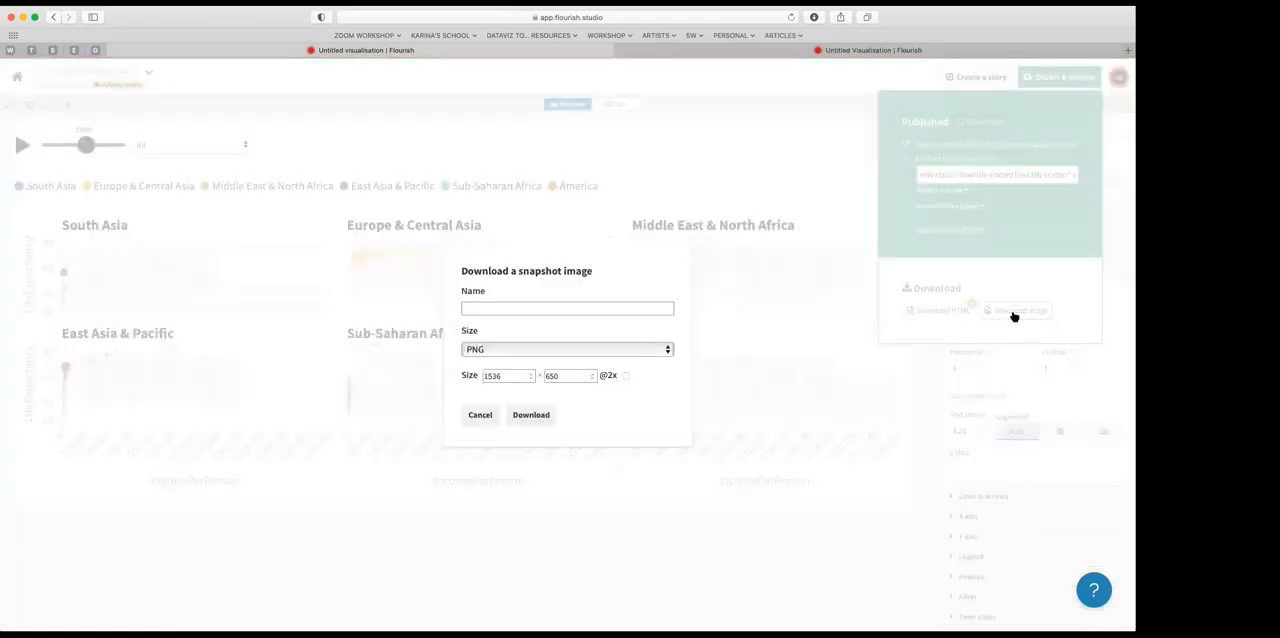
pyautogui.click(664, 353)
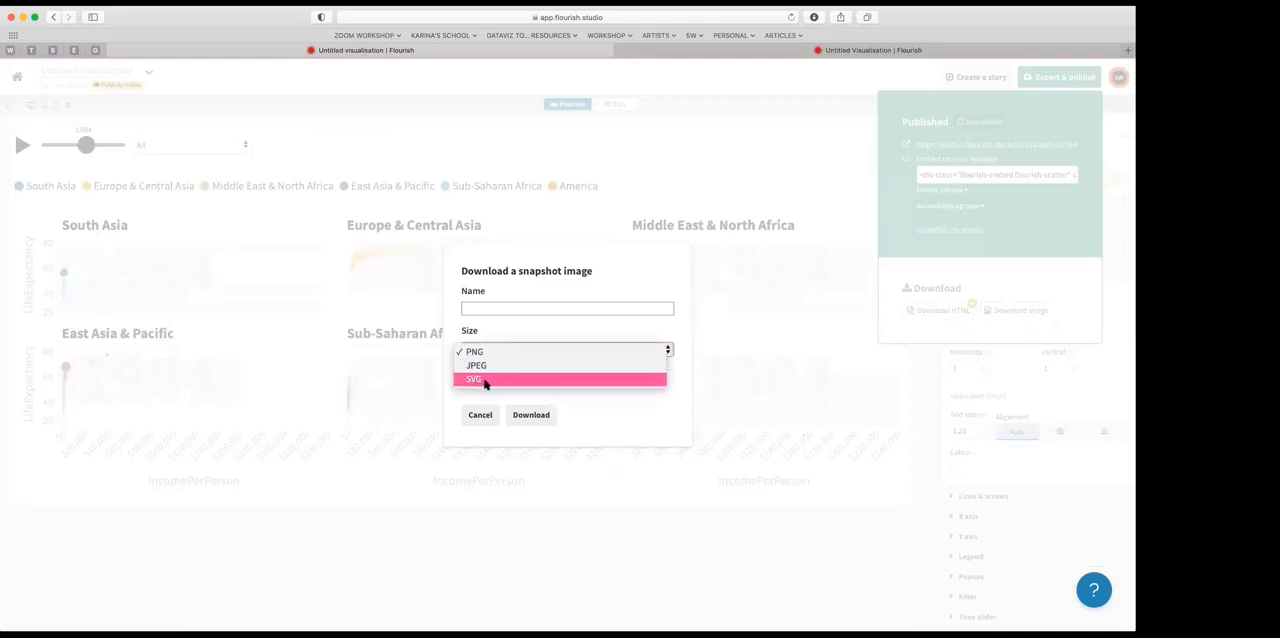
pyautogui.click(531, 381)
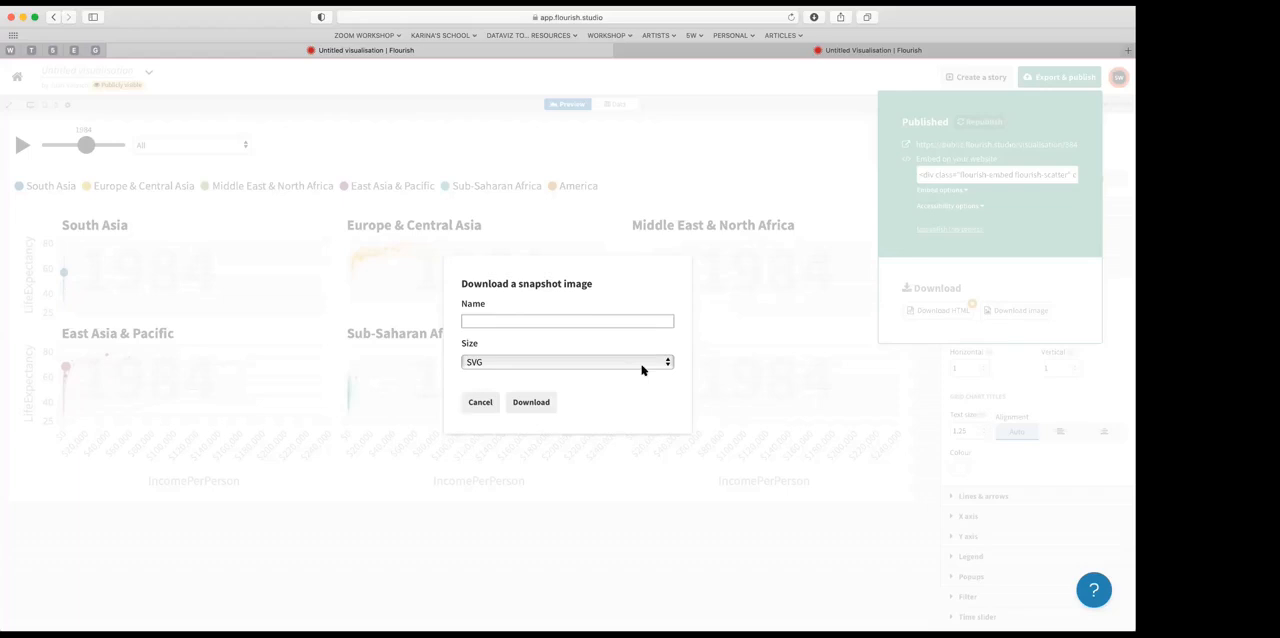
pyautogui.click(477, 403)
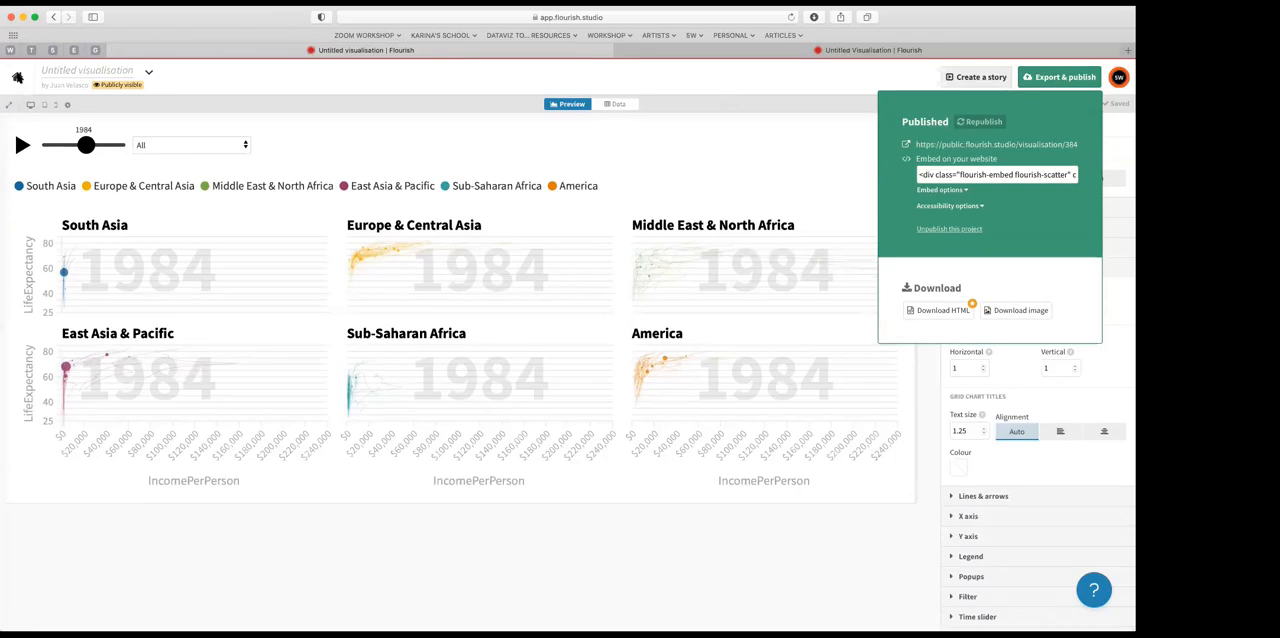
# Step: Return to the project overview and create a new visualisation from the Directional chords template of the Chord diagram
pyautogui.click(18, 78)
pyautogui.click(18, 78)
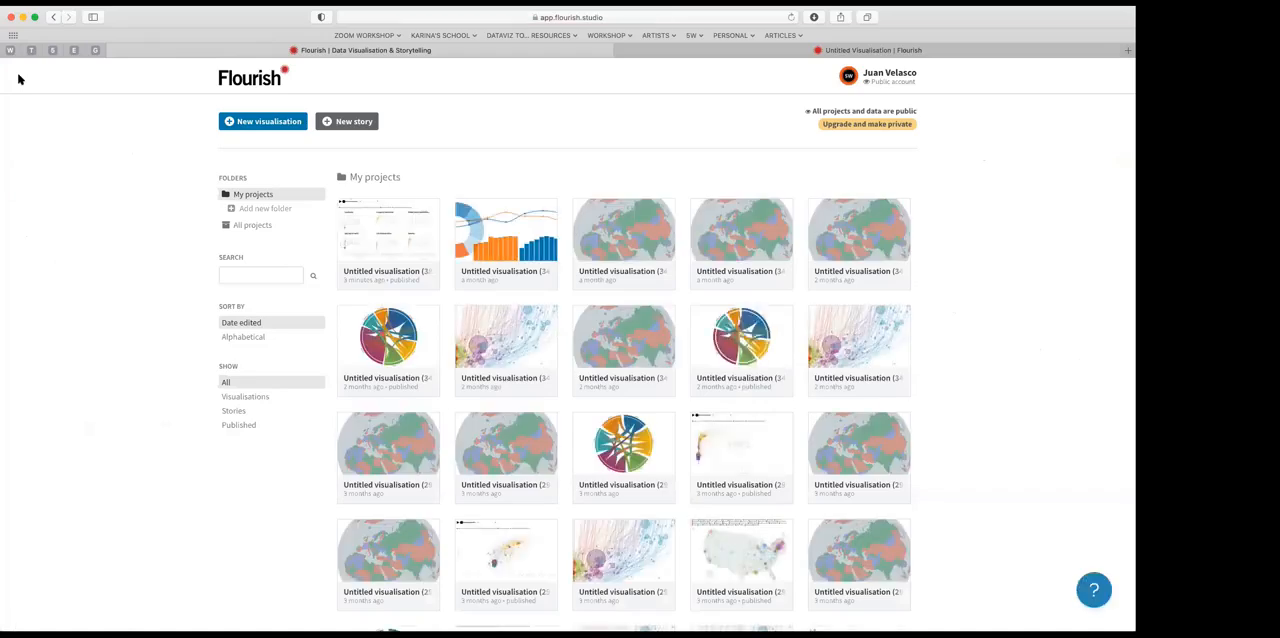
pyautogui.click(263, 123)
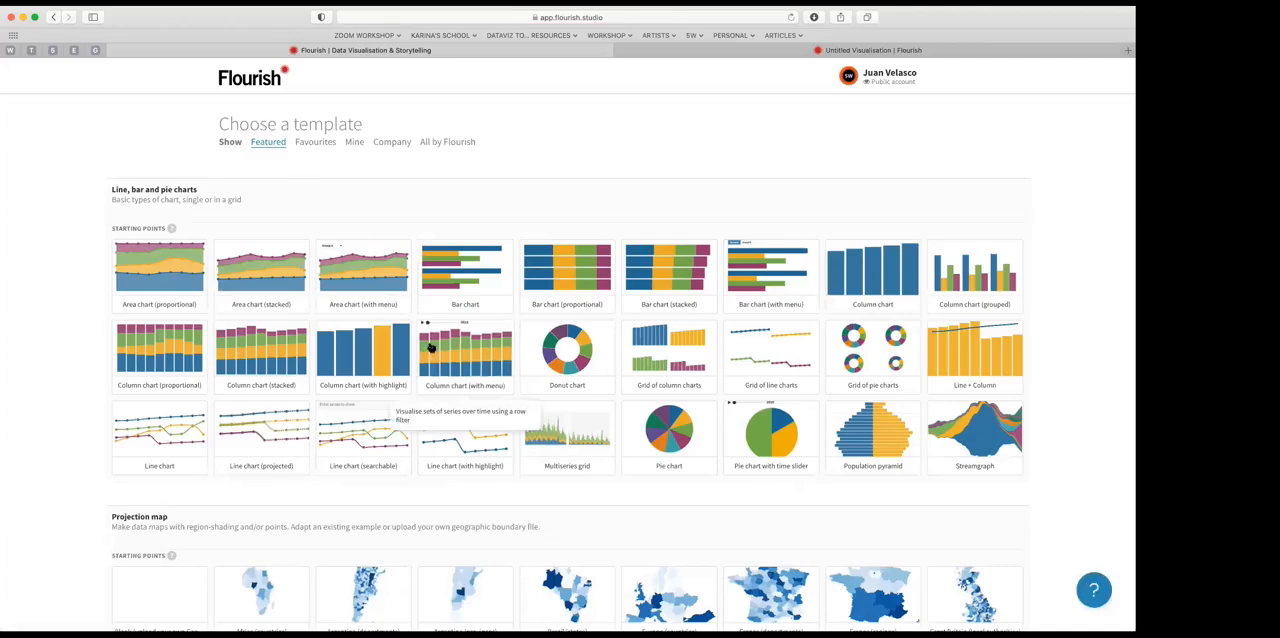
pyautogui.scroll(-10, 430, 347)
pyautogui.scroll(-10, 443, 353)
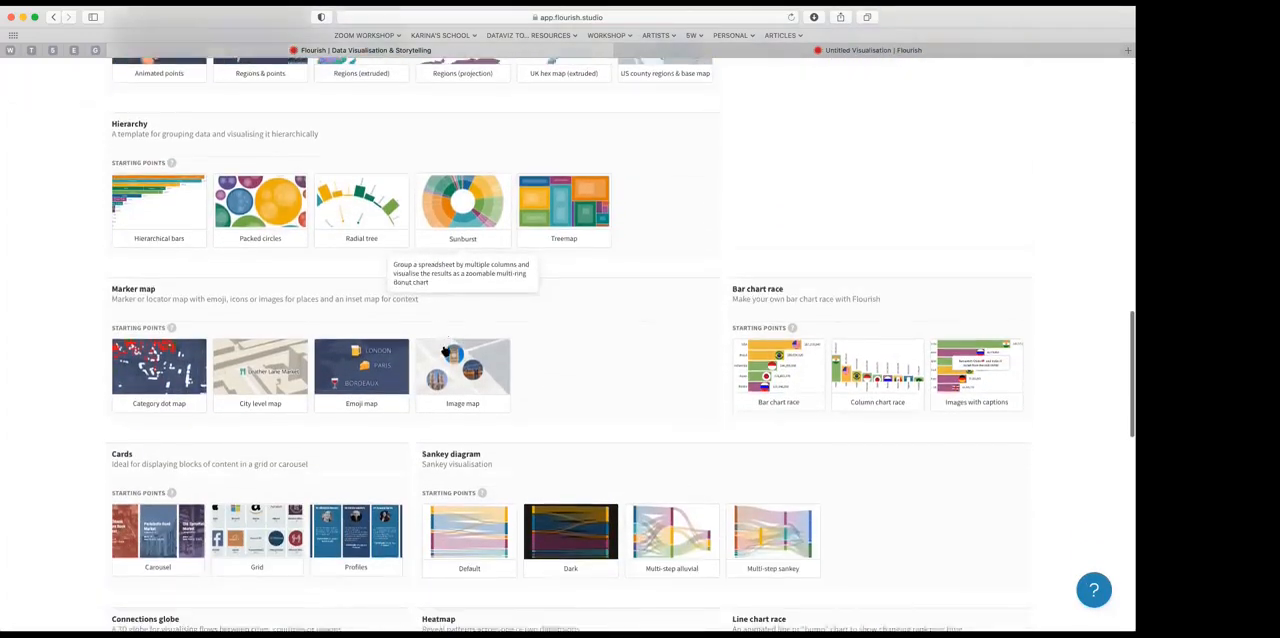
pyautogui.scroll(-5, 414, 406)
pyautogui.scroll(-6, 440, 408)
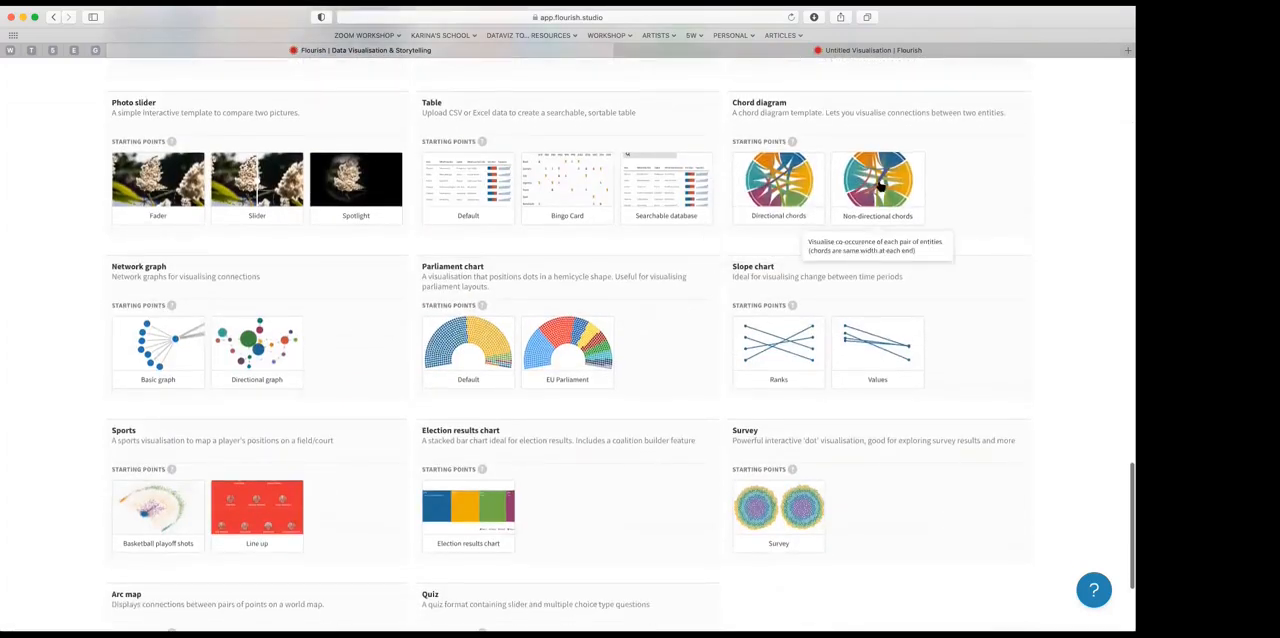
pyautogui.click(777, 190)
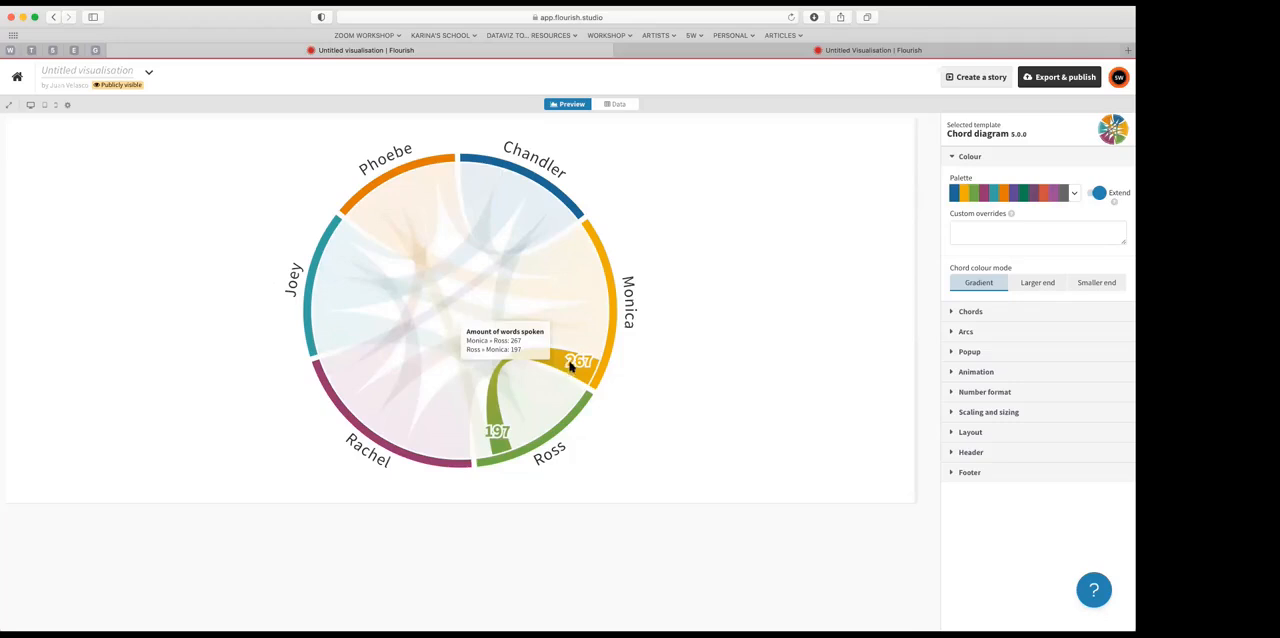
# Step: Replace the sample chord data with the spreadsheet of From, To and Count values between world regions, importing it publicly
pyautogui.click(619, 104)
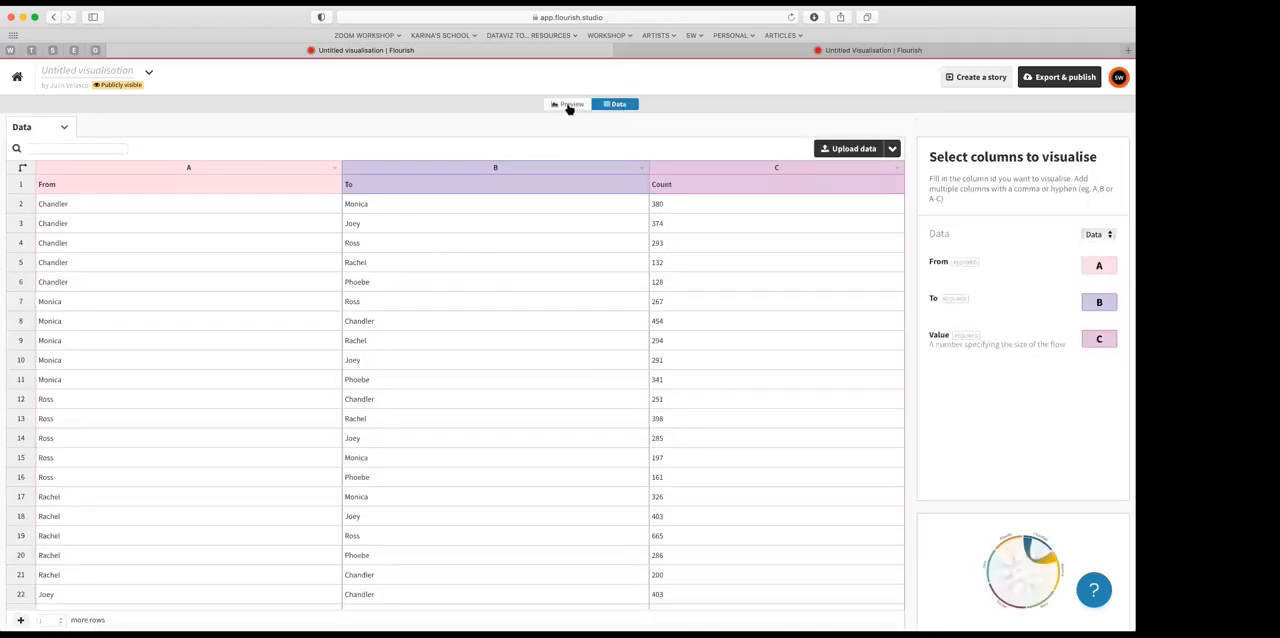
pyautogui.click(568, 105)
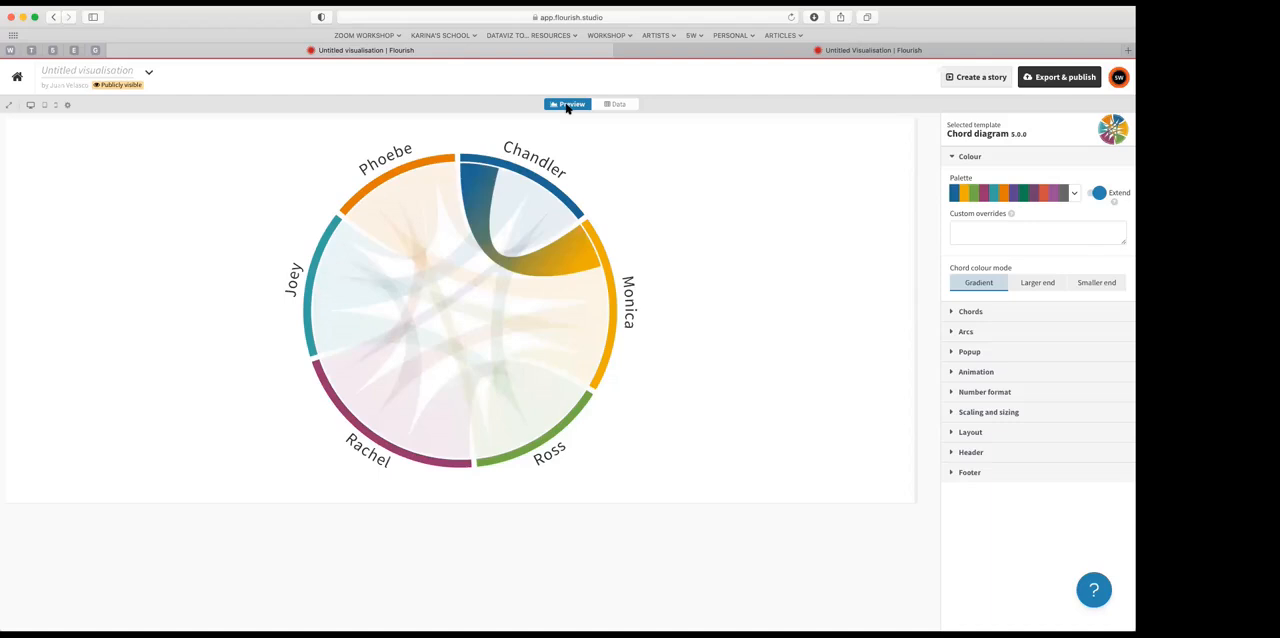
pyautogui.click(617, 104)
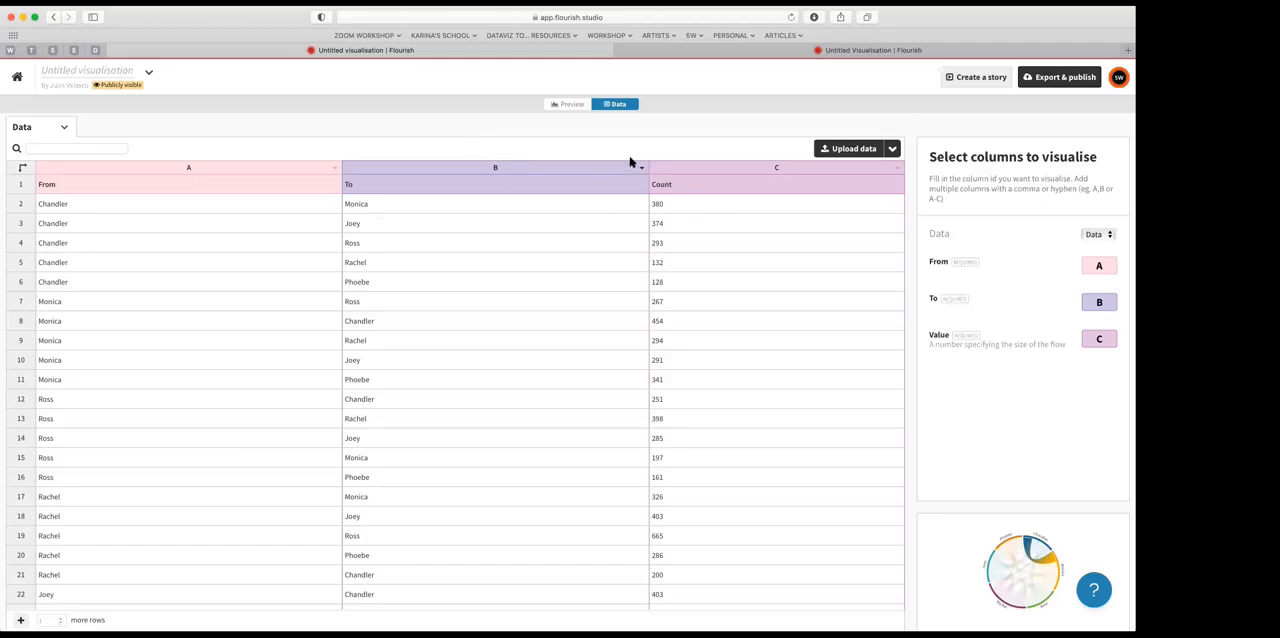
pyautogui.click(854, 150)
pyautogui.press('super+v')
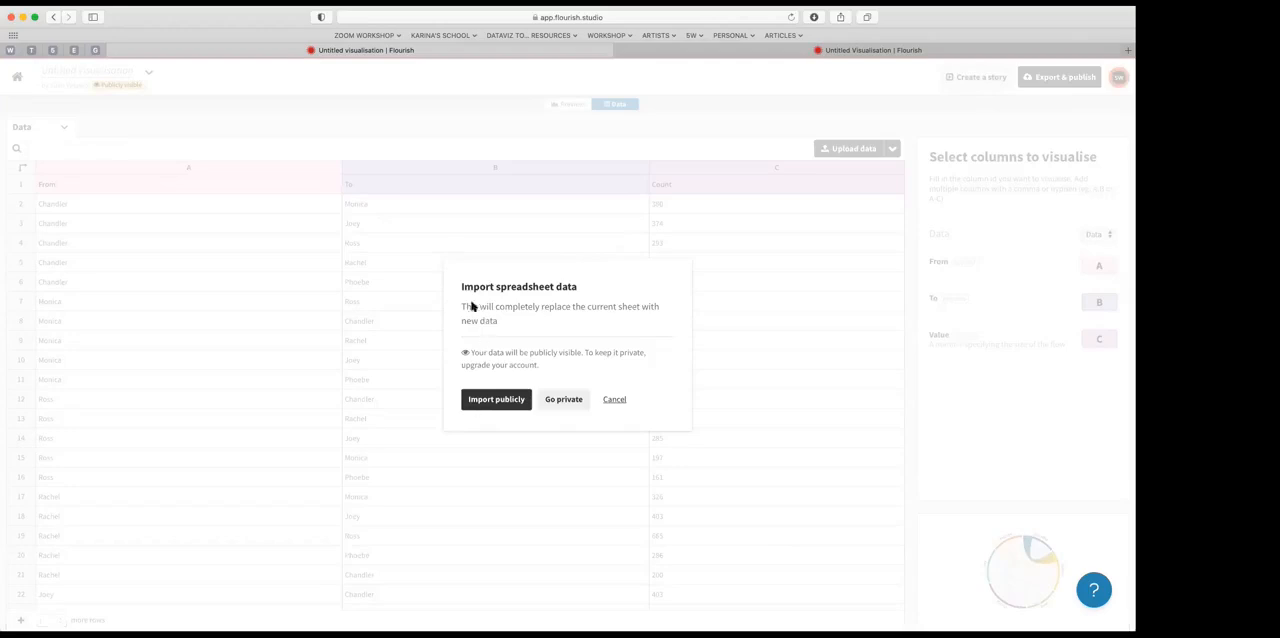
pyautogui.click(492, 401)
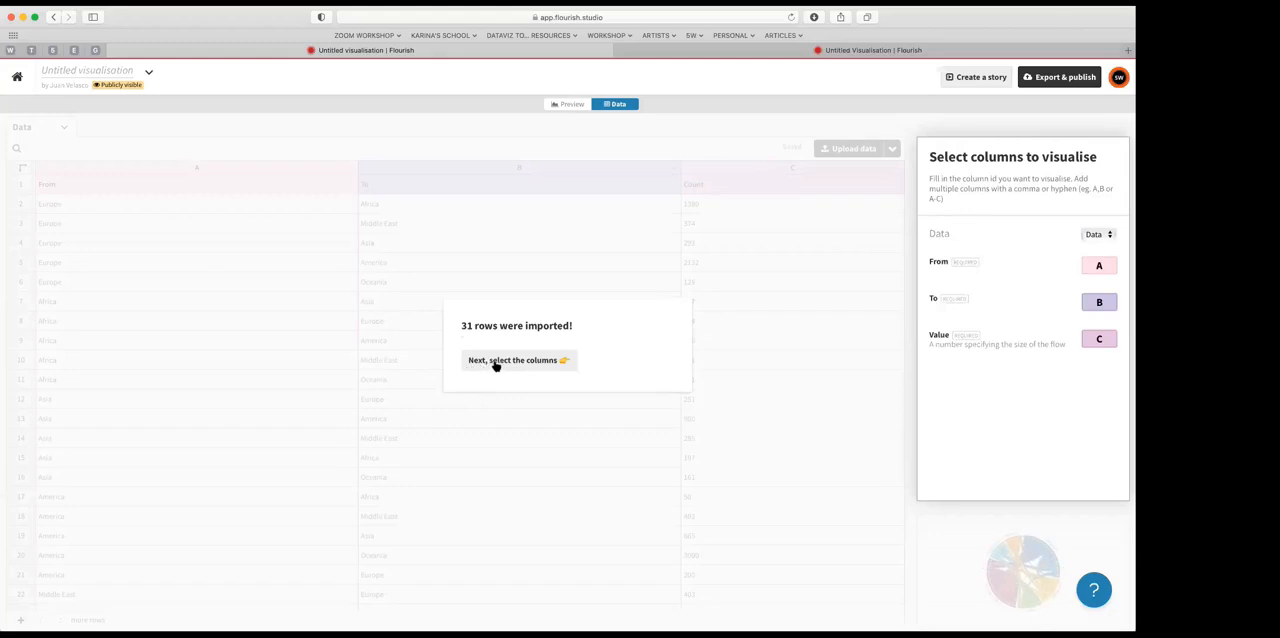
pyautogui.click(502, 362)
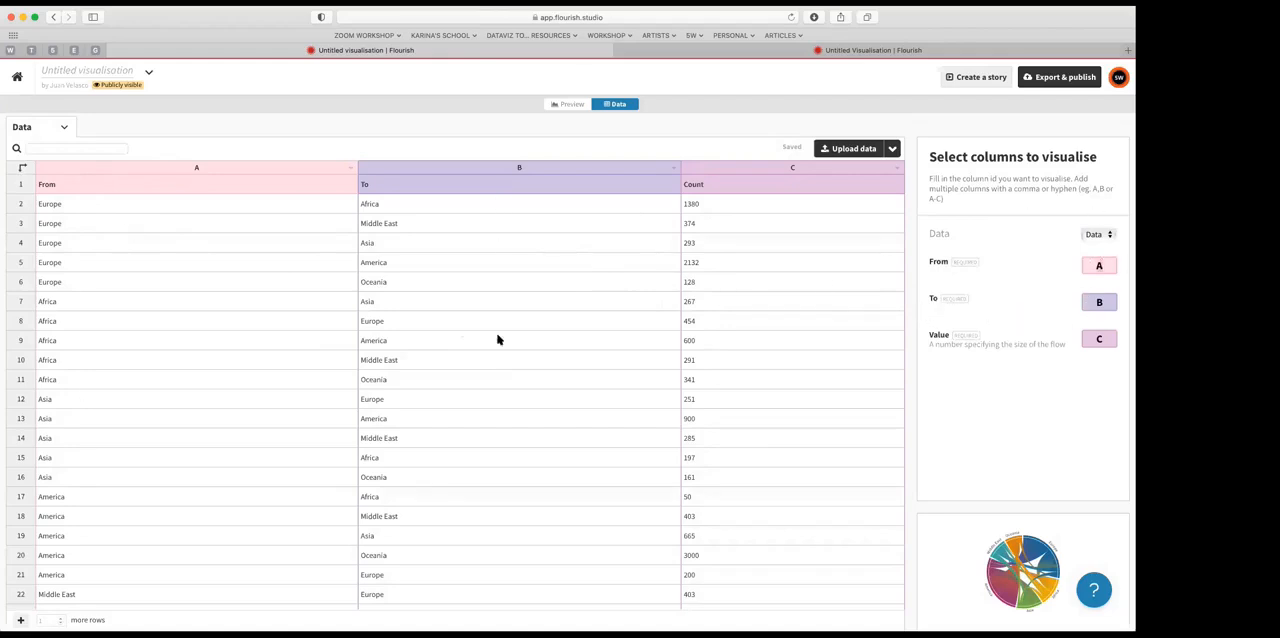
# Step: Check the To and Value column assignments, B and C, and preview the chord diagram
pyautogui.click(1107, 301)
pyautogui.click(1105, 340)
pyautogui.click(571, 106)
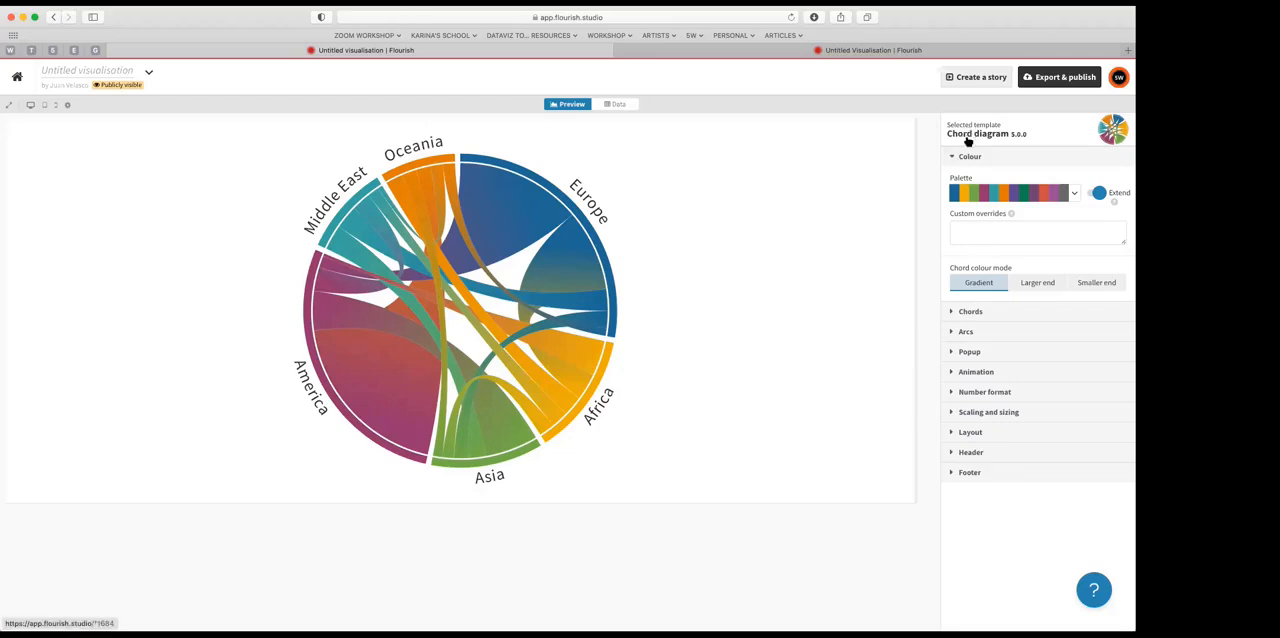
# Step: Set the popup description to "Trade in US $Billions (2019)" and check the popup on the Europe–America chord
pyautogui.click(966, 352)
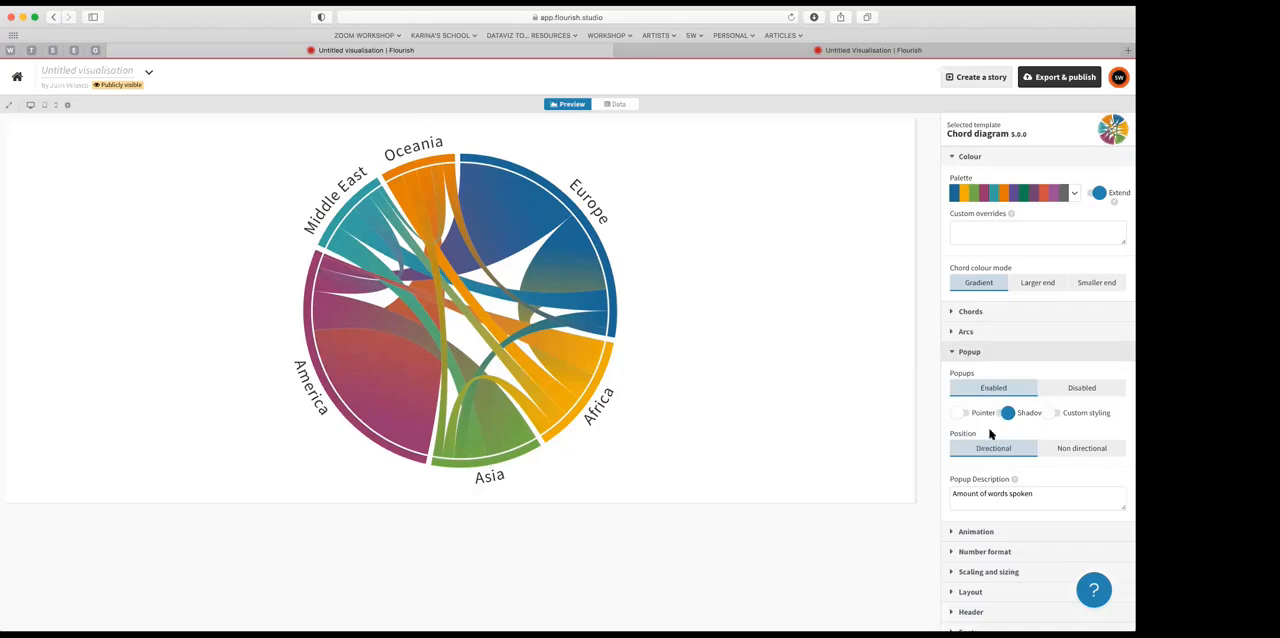
pyautogui.moveTo(1046, 494); pyautogui.dragTo(902, 492)
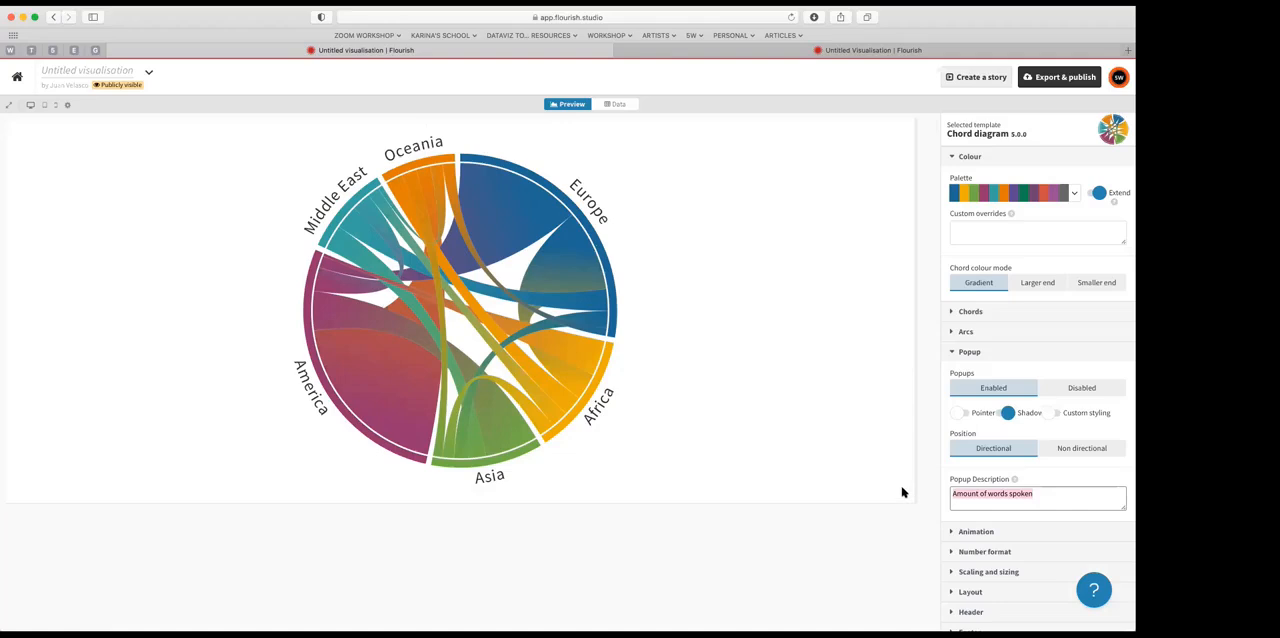
pyautogui.write('Trade in US $Billions (2019')
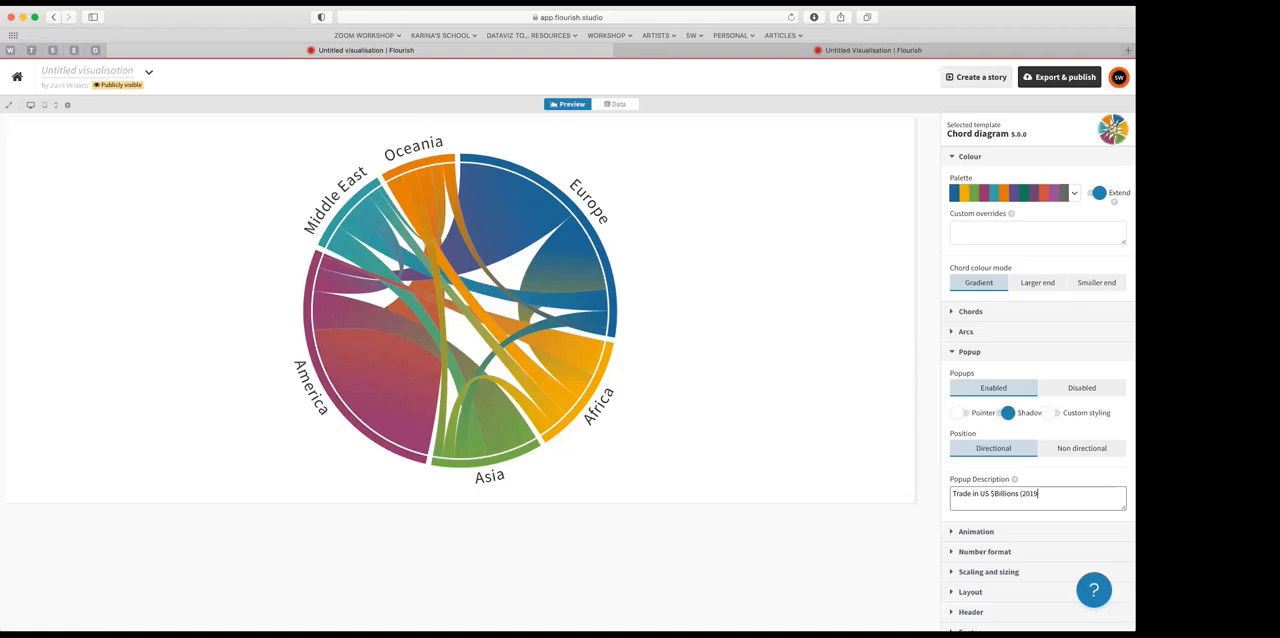
pyautogui.press('Return')
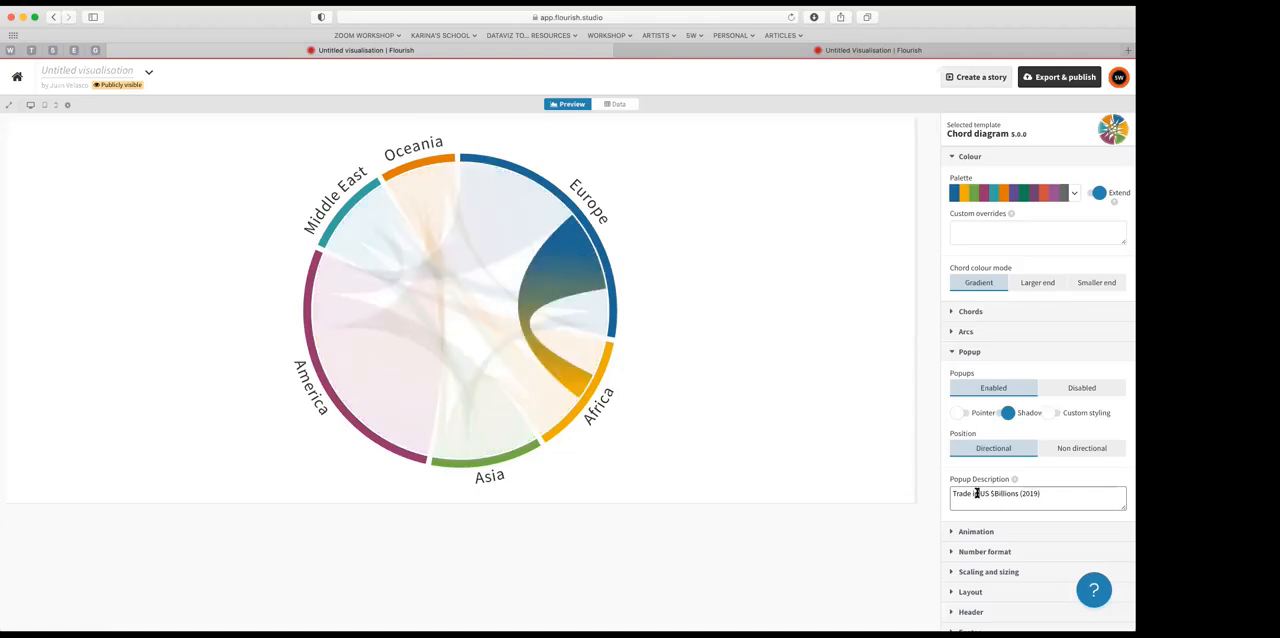
pyautogui.click(553, 281)
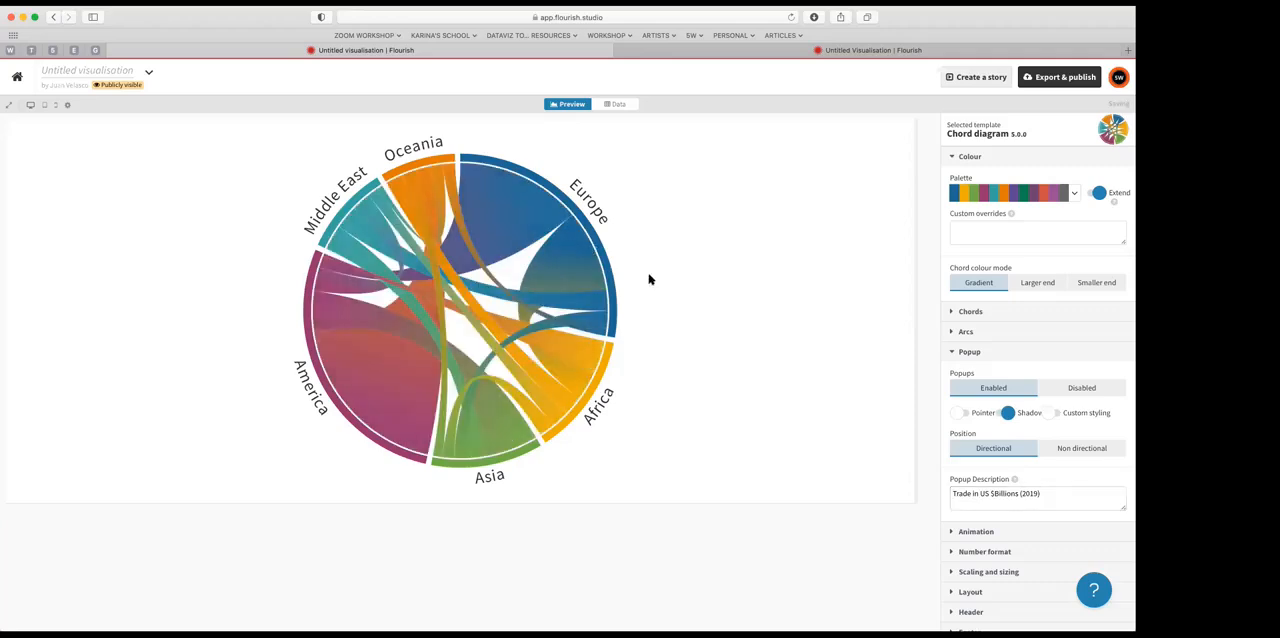
pyautogui.click(1044, 493)
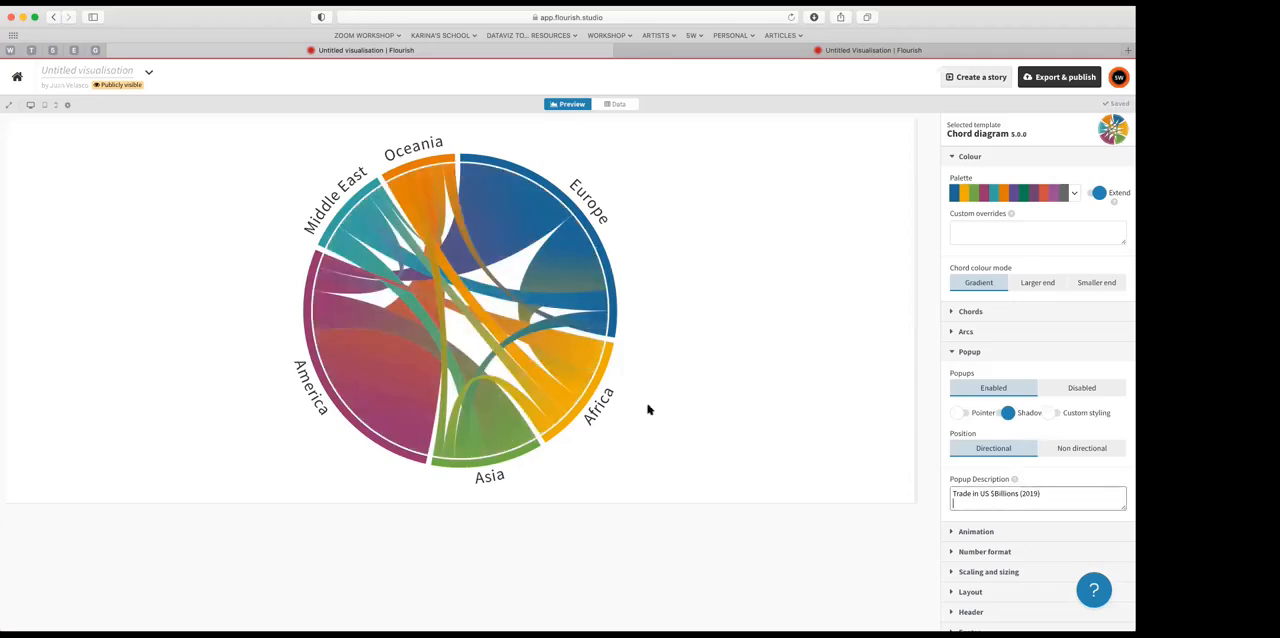
pyautogui.moveTo(510, 232)
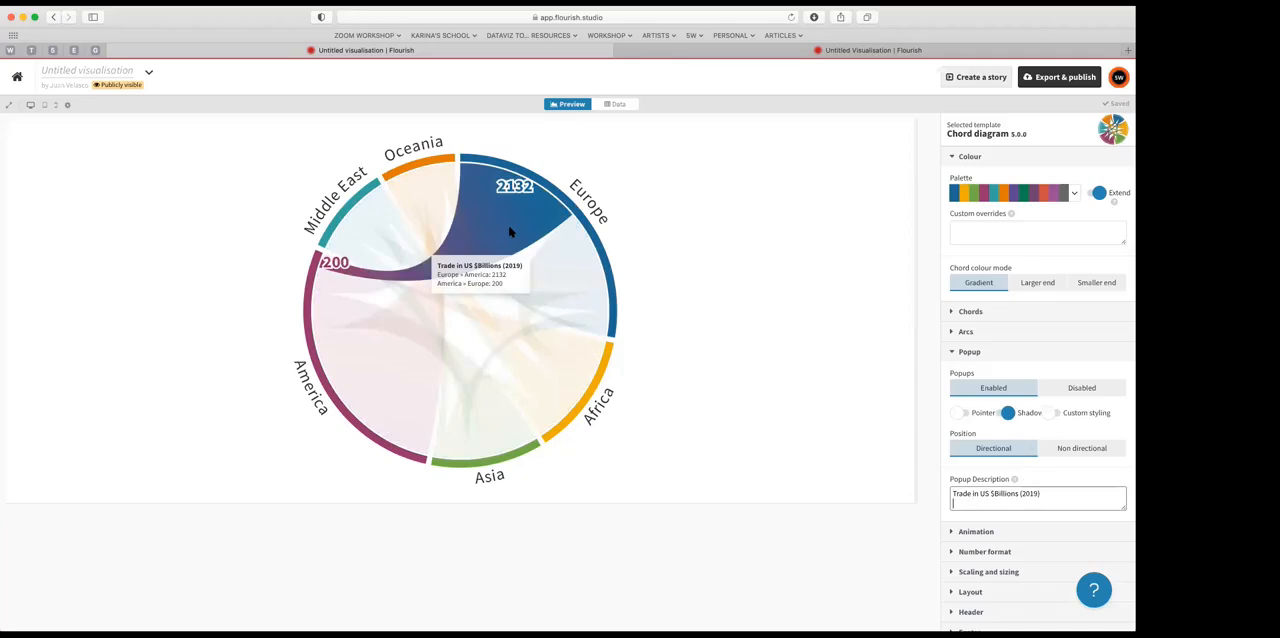
# Step: Check the popups on further chords, including the Europe–Middle East chord
pyautogui.moveTo(573, 250)
pyautogui.moveTo(586, 311)
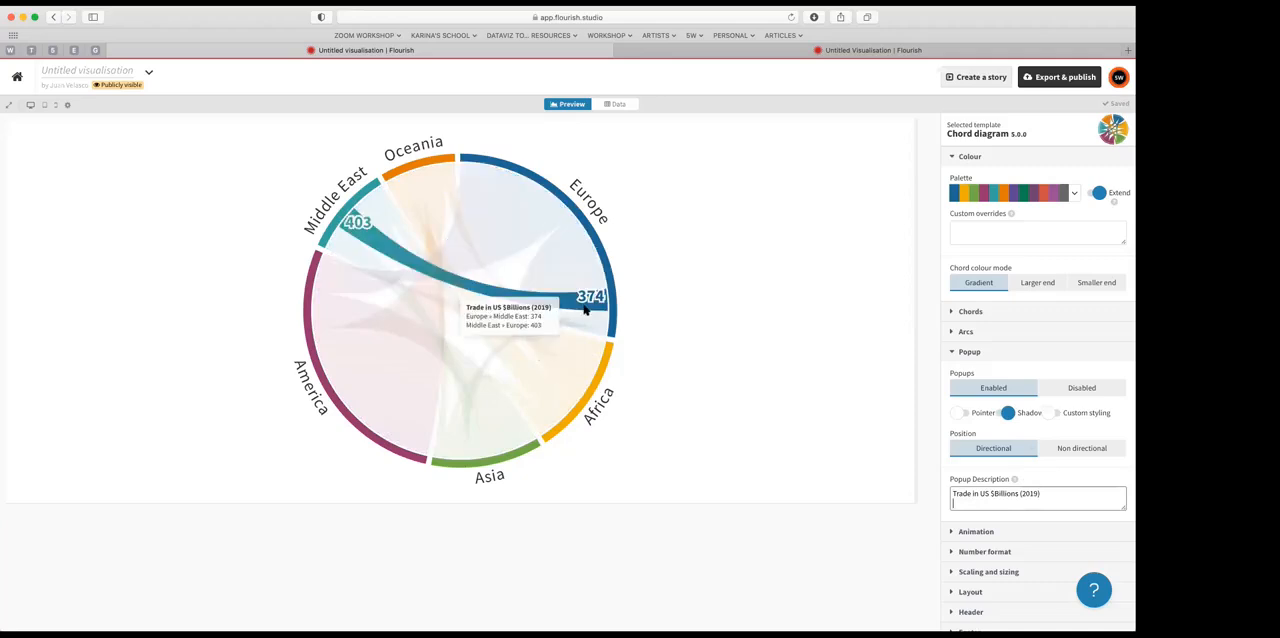
pyautogui.moveTo(501, 184)
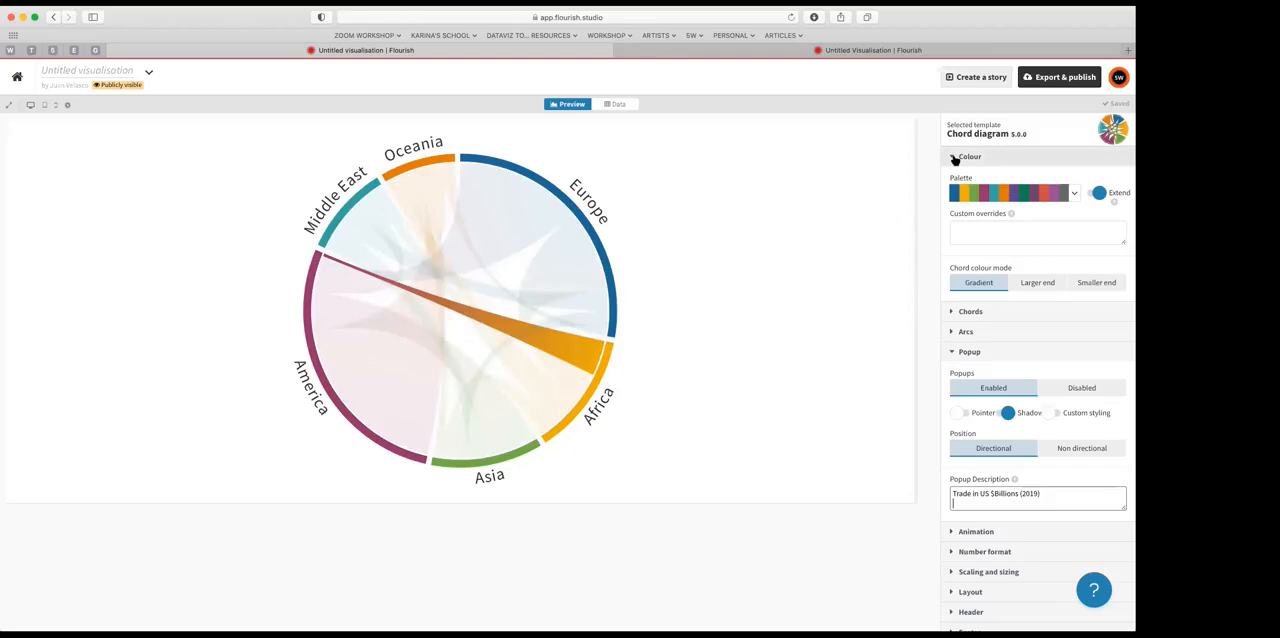
# Step: Try lowering the chord opacity to 0.7 or less and return it to 1
pyautogui.click(970, 312)
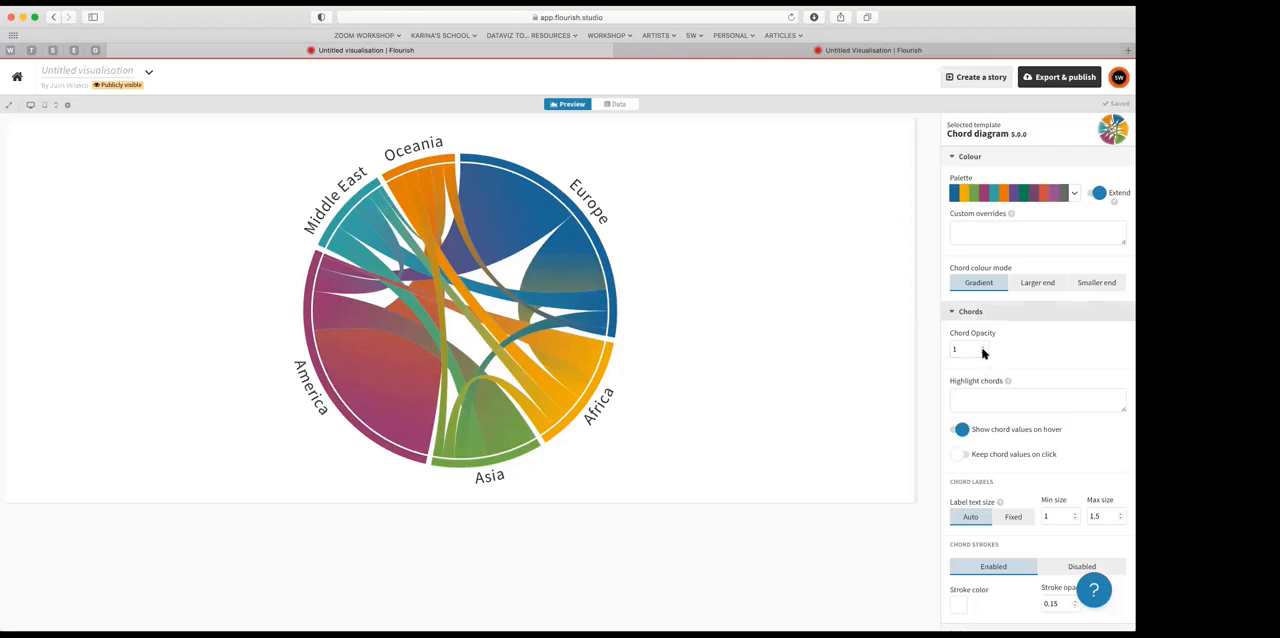
pyautogui.click(983, 352)
pyautogui.click(983, 352)
pyautogui.click(983, 352)
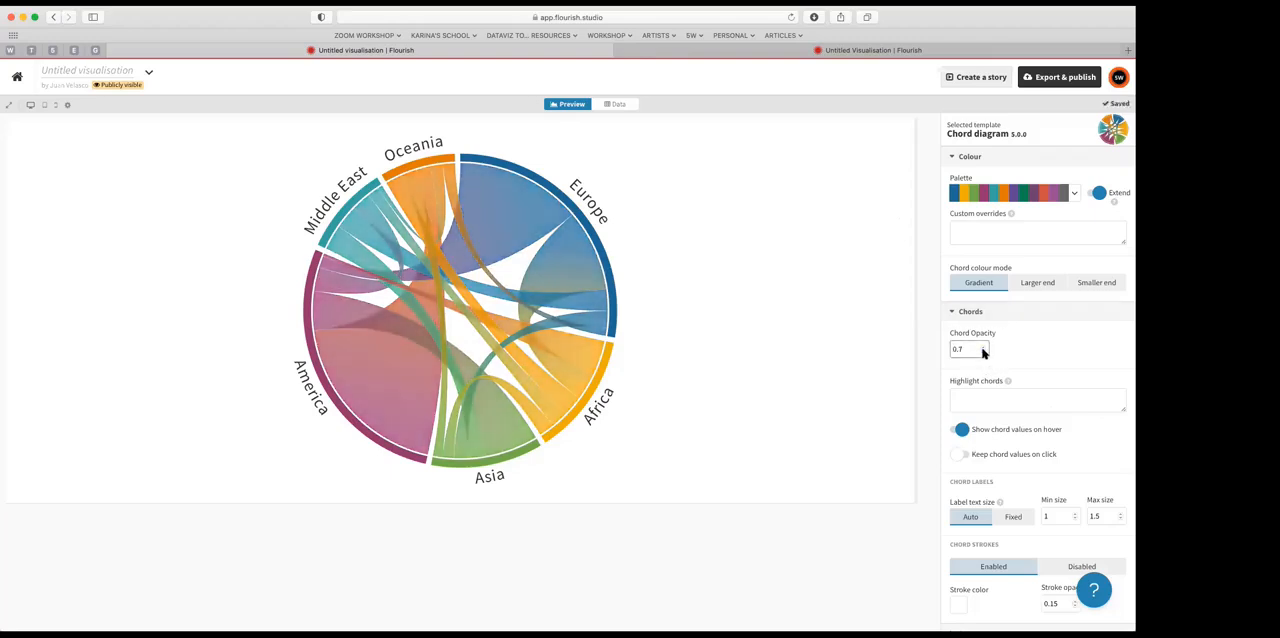
pyautogui.click(983, 352)
pyautogui.click(984, 346)
pyautogui.click(984, 346)
pyautogui.click(984, 346)
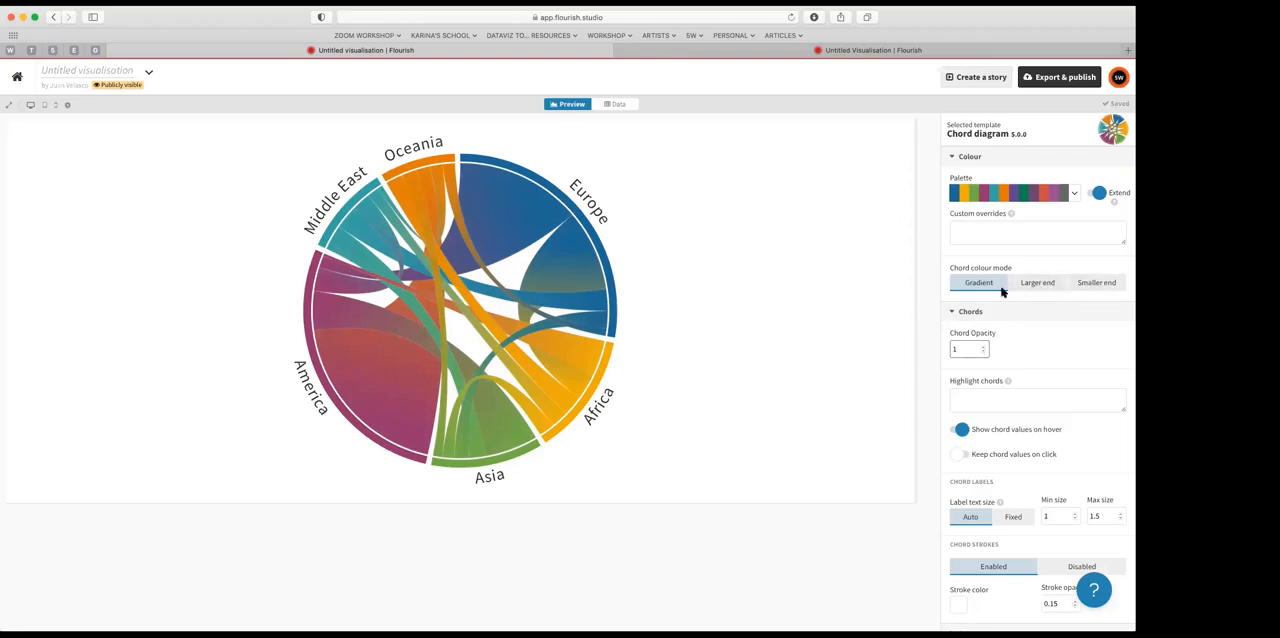
# Step: Try a gap of 16 between the arcs, and reduce the gap to 4
pyautogui.scroll(-1, 1005, 420)
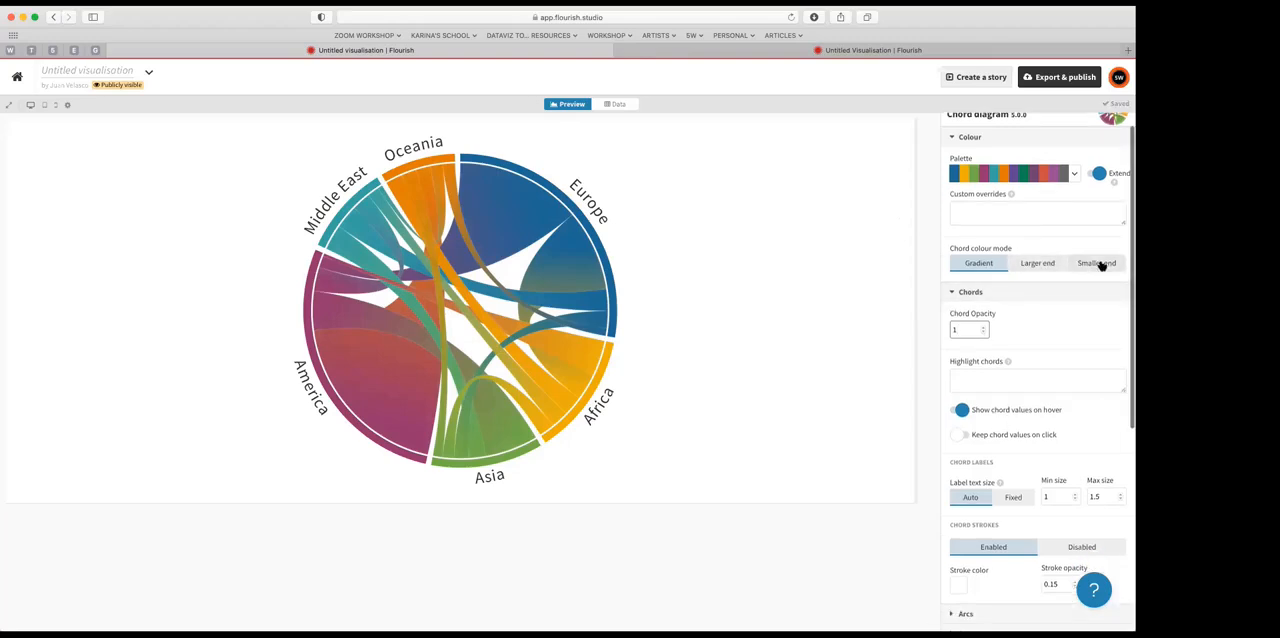
pyautogui.scroll(-2, 1026, 268)
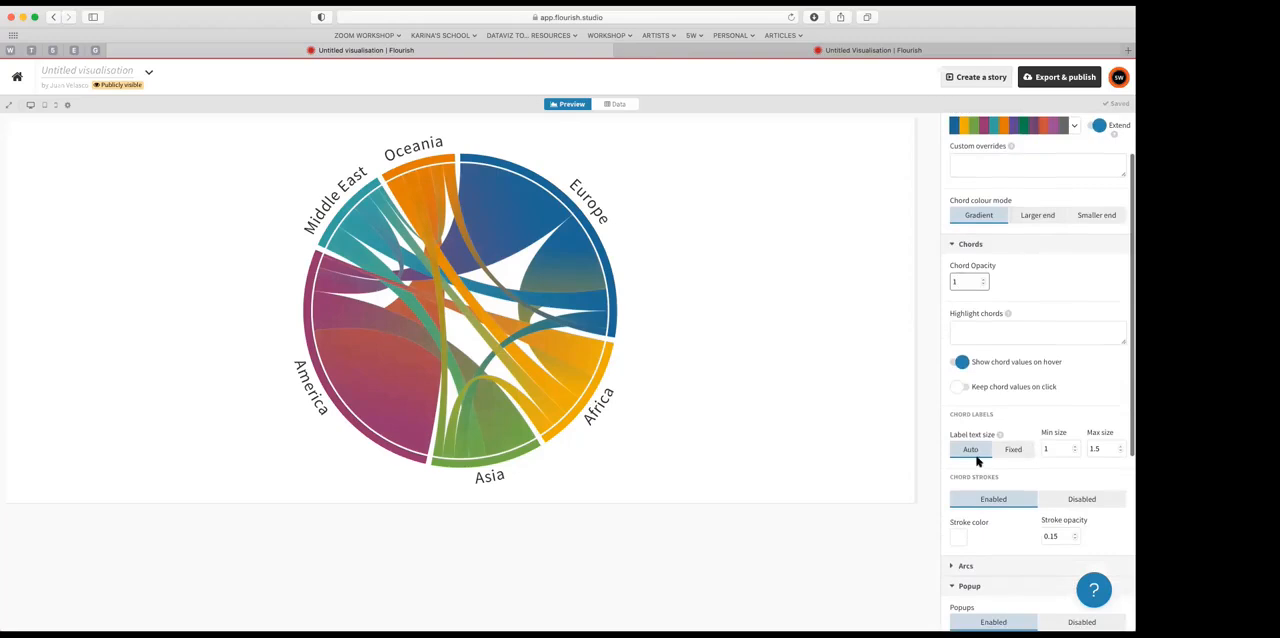
pyautogui.scroll(-6, 1030, 449)
pyautogui.scroll(-2, 1030, 449)
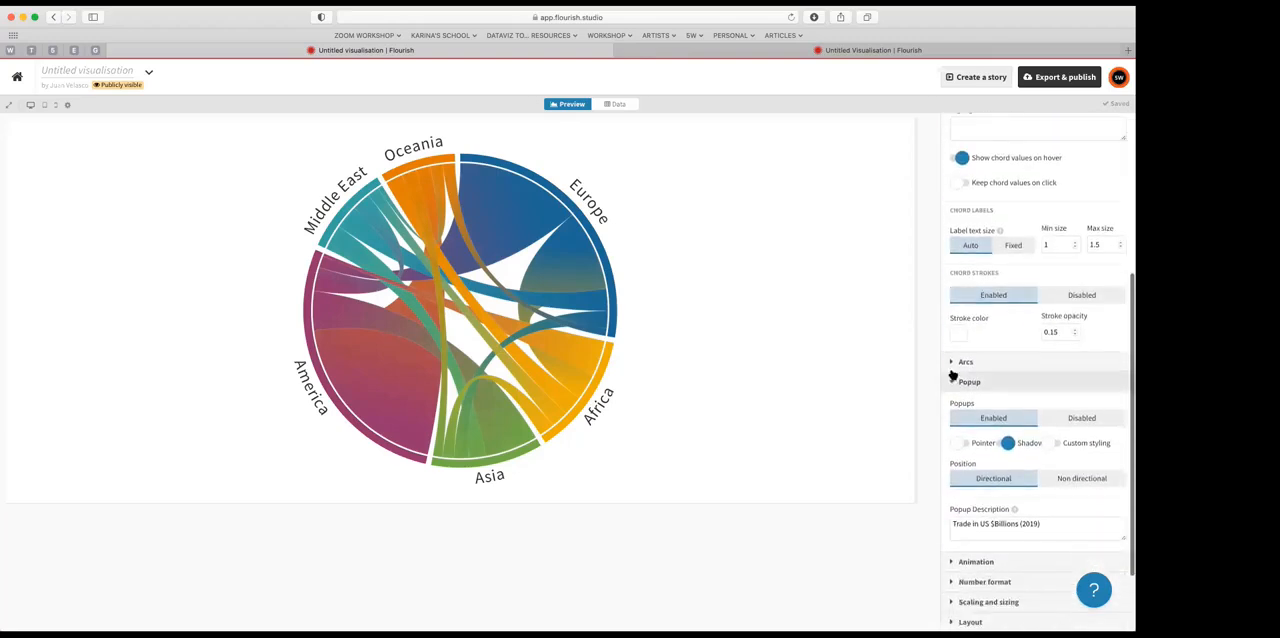
pyautogui.click(948, 366)
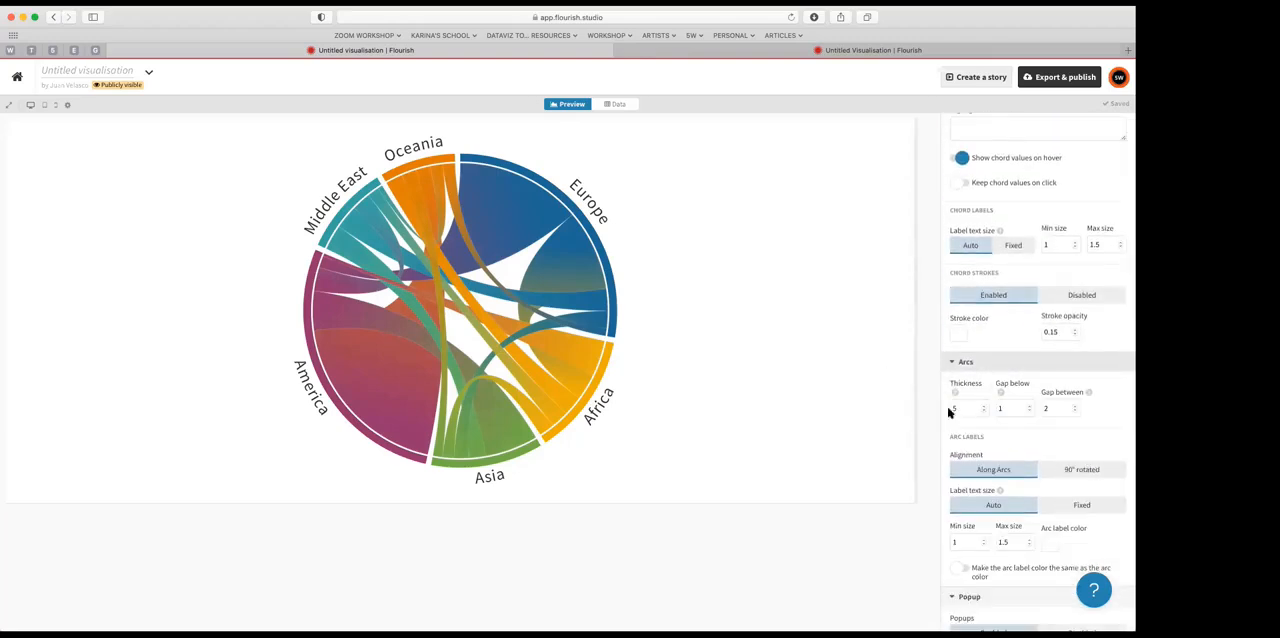
pyautogui.click(1074, 407)
pyautogui.click(1074, 407)
pyautogui.click(1074, 407)
pyautogui.click(1074, 407)
pyautogui.click(1074, 407)
pyautogui.click(1074, 407)
pyautogui.click(1074, 407)
pyautogui.click(1074, 407)
pyautogui.click(1074, 407)
pyautogui.click(1074, 407)
pyautogui.click(1074, 407)
pyautogui.click(1074, 407)
pyautogui.click(1074, 407)
pyautogui.scroll(-1, 1074, 407)
pyautogui.click(1074, 407)
pyautogui.scroll(1, 1074, 408)
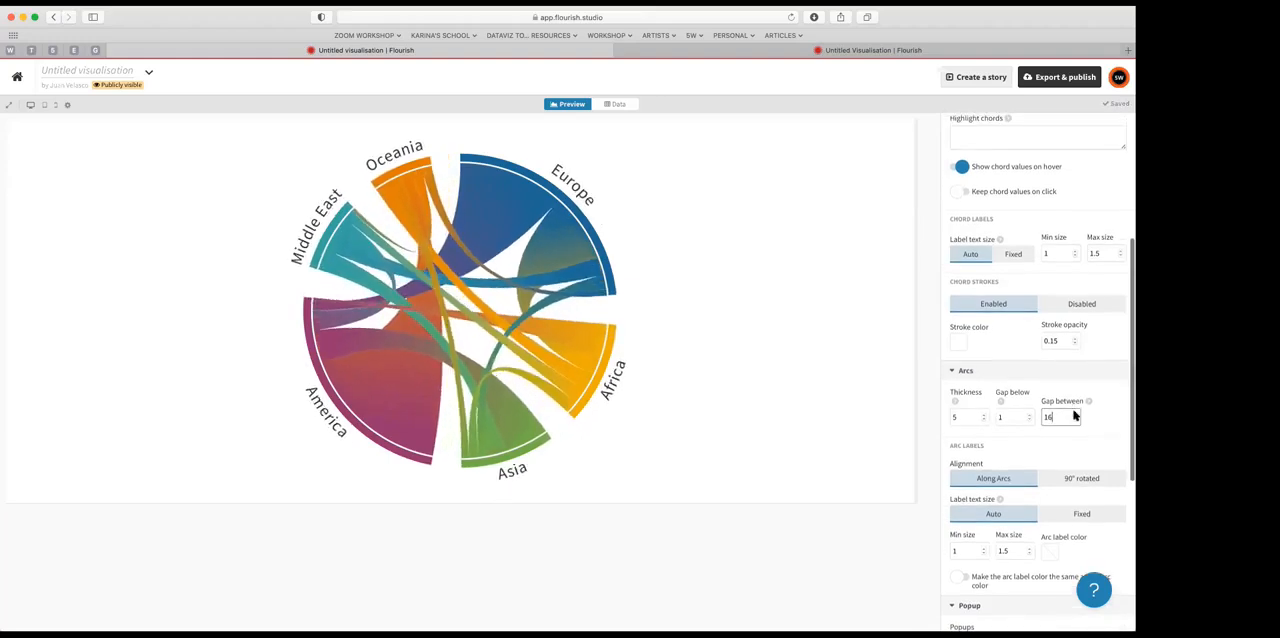
pyautogui.click(1075, 418)
pyautogui.click(1075, 418)
pyautogui.click(1075, 418)
pyautogui.click(1075, 418)
pyautogui.click(1075, 418)
pyautogui.click(1075, 419)
pyautogui.click(1075, 419)
pyautogui.click(1075, 419)
pyautogui.click(1075, 419)
pyautogui.click(1075, 419)
pyautogui.click(1075, 419)
pyautogui.click(1075, 419)
pyautogui.click(1075, 419)
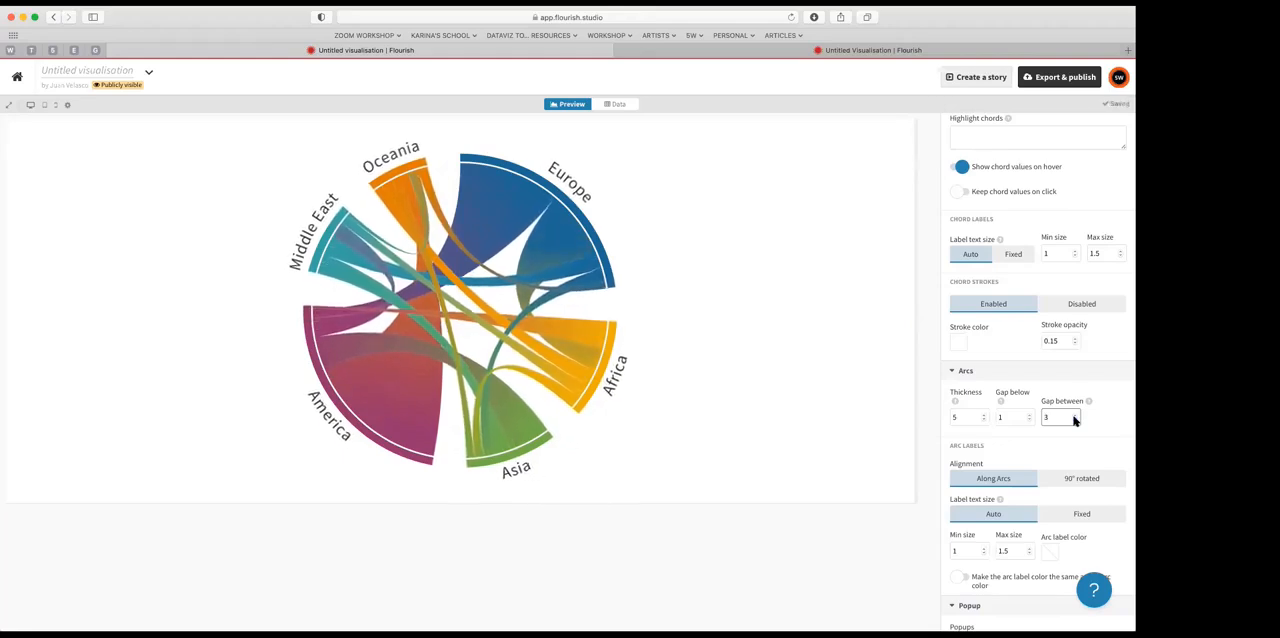
pyautogui.click(1074, 419)
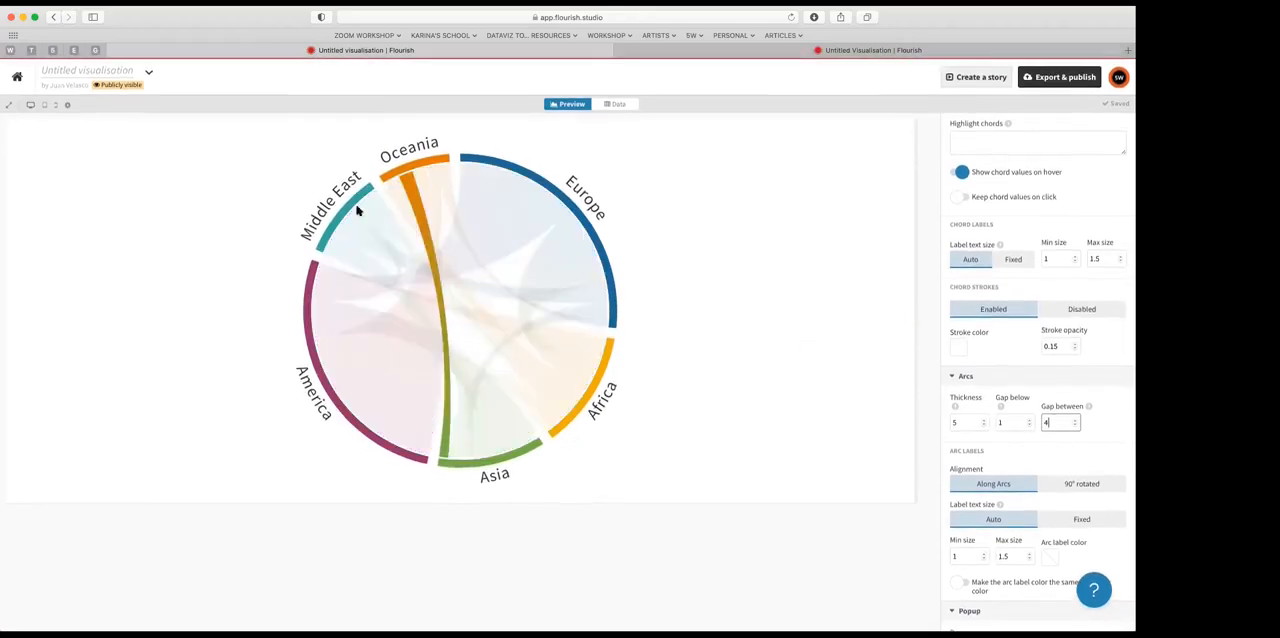
# Step: Reset the browser page zoom to its actual size
pyautogui.scroll(2, 697, 186)
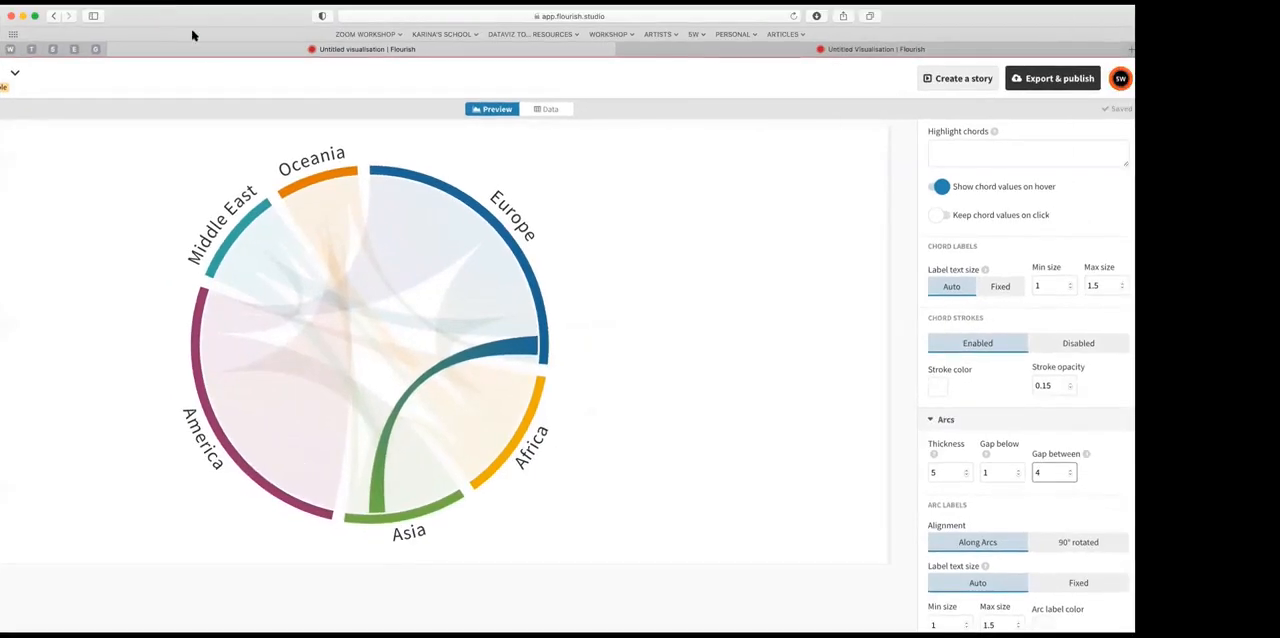
pyautogui.click(124, 2)
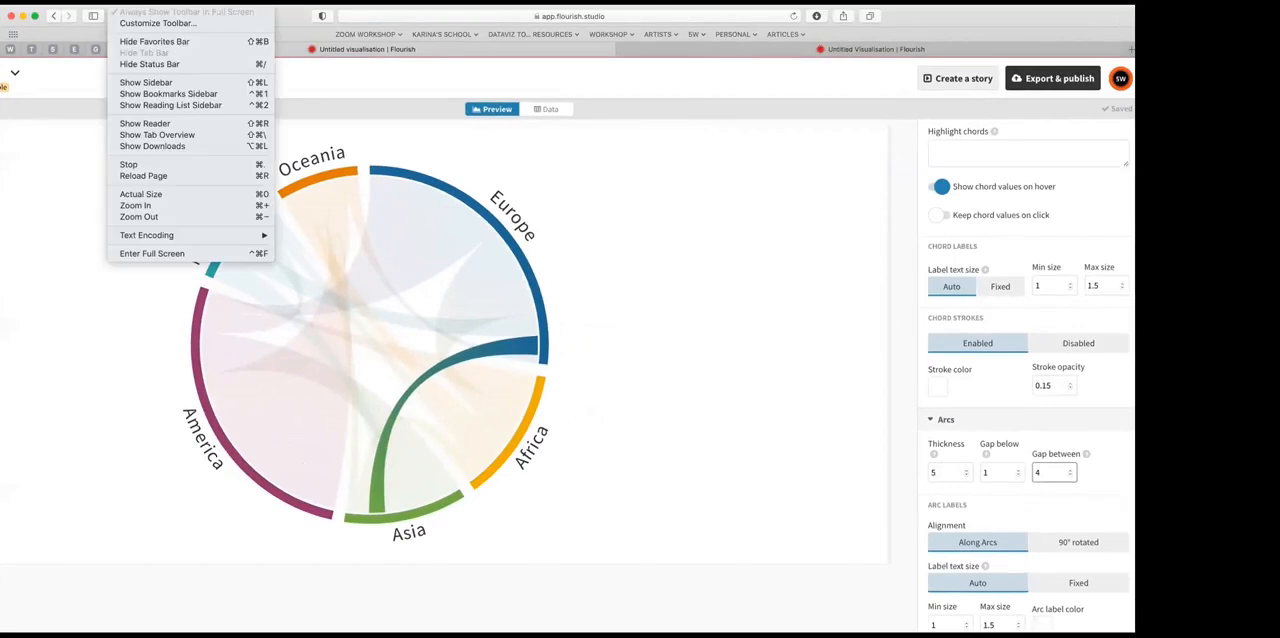
pyautogui.click(174, 196)
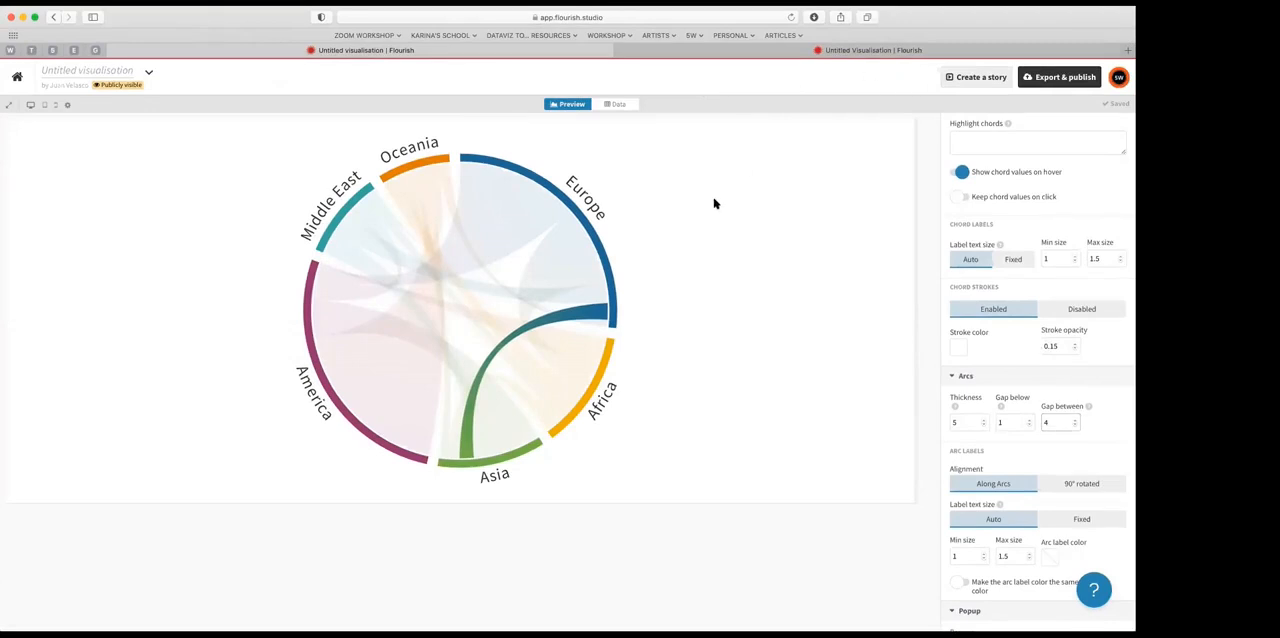
# Step: Download a snapshot image of the chord diagram in SVG format, leaving its name blank
pyautogui.scroll(5, 1030, 300)
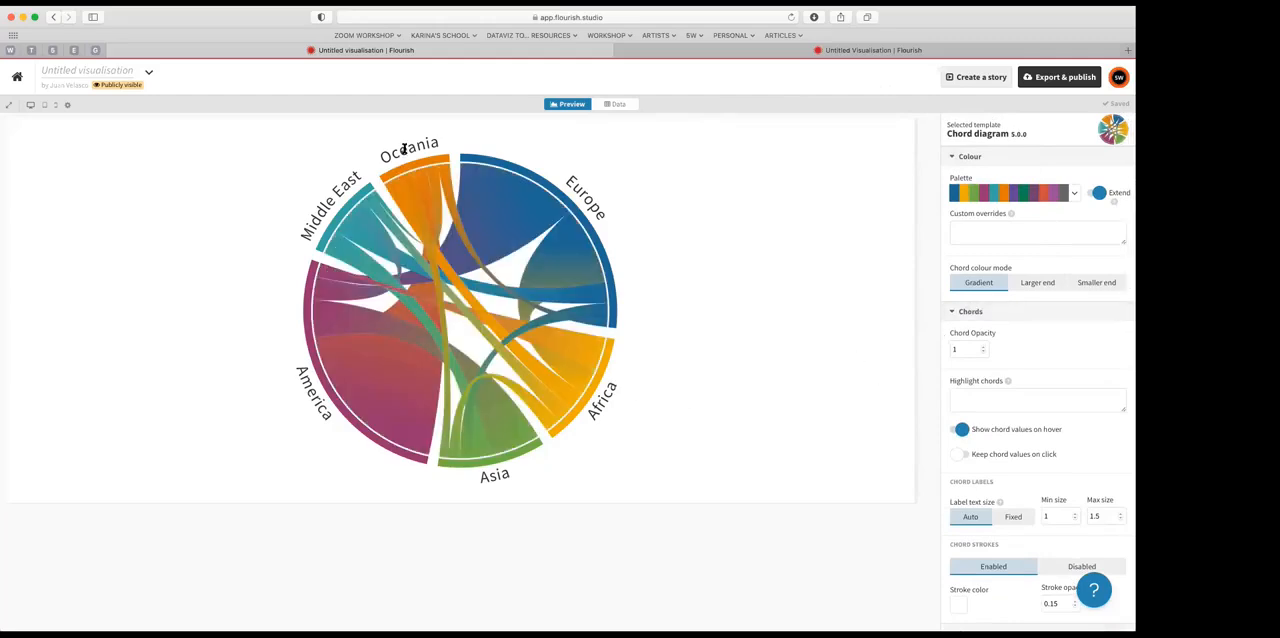
pyautogui.click(1057, 80)
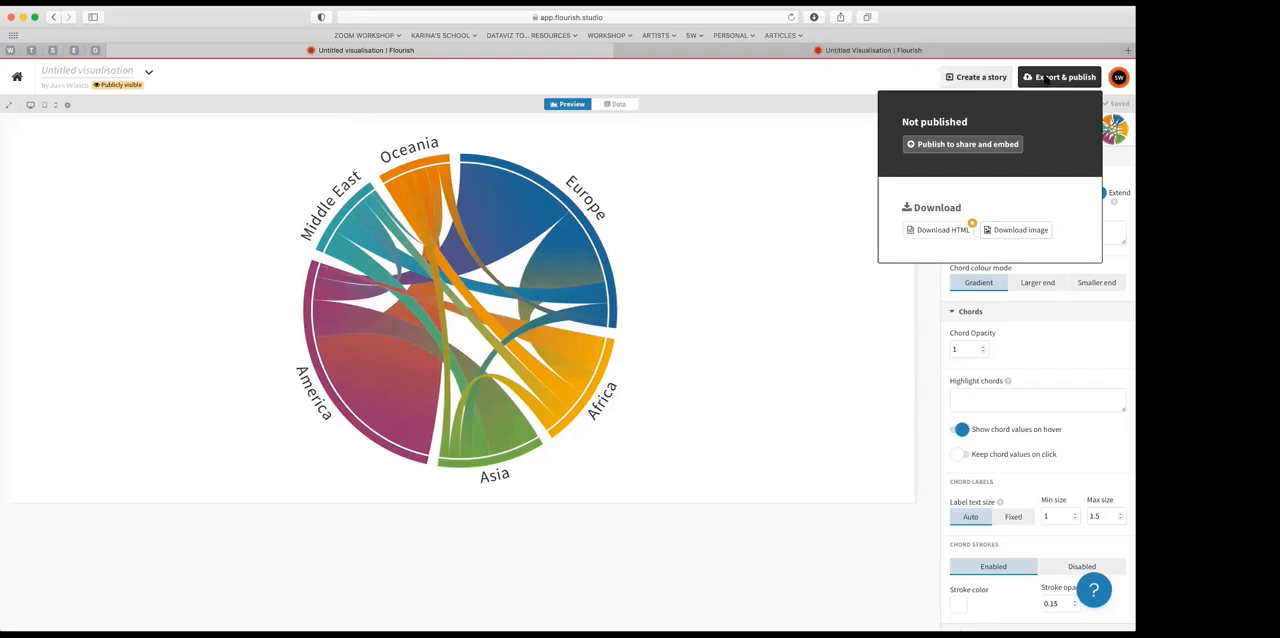
pyautogui.click(1024, 232)
pyautogui.click(489, 348)
pyautogui.click(498, 380)
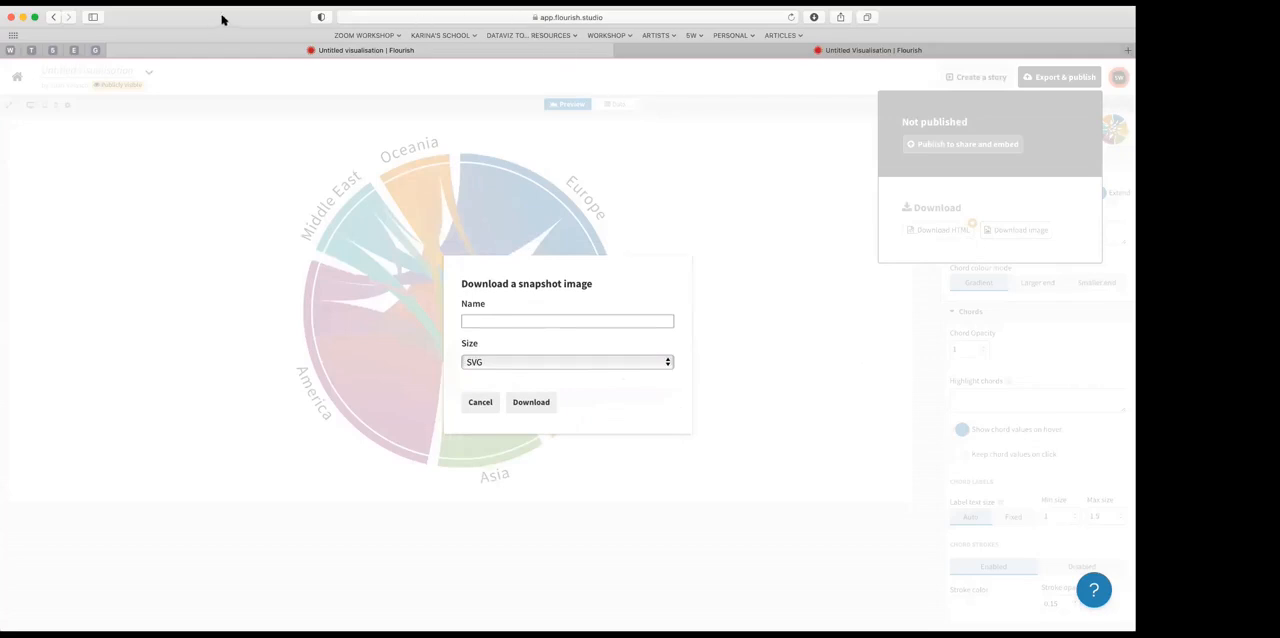
pyautogui.click(826, 38)
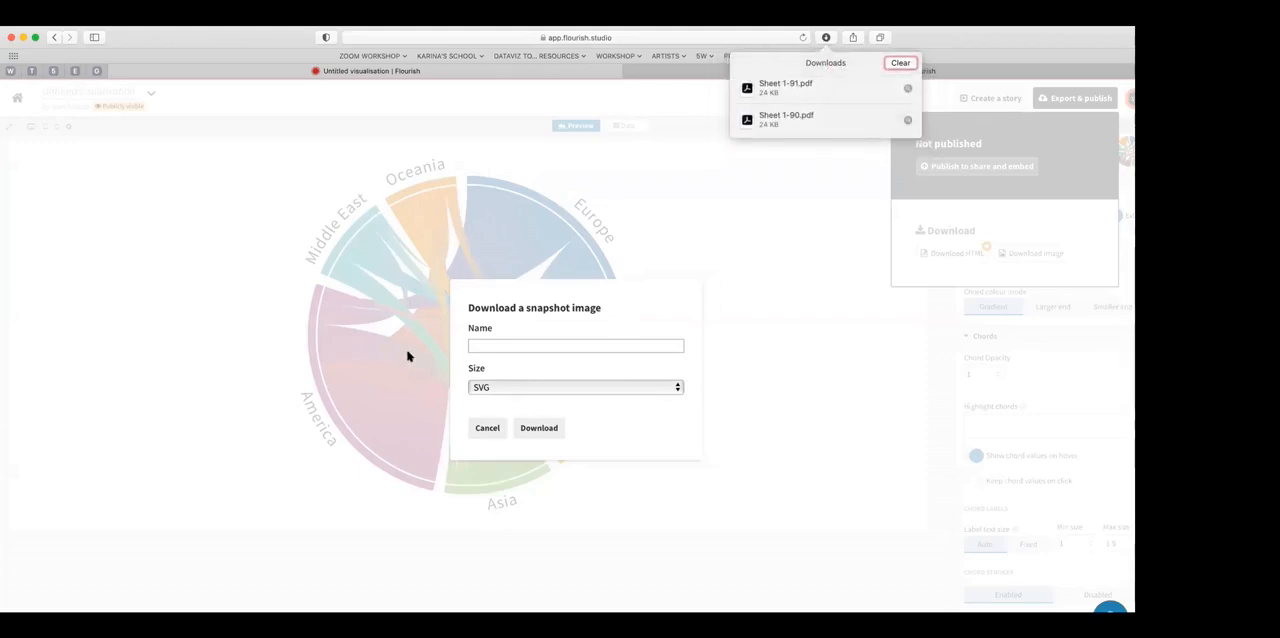
pyautogui.click(534, 432)
# Step: Open the downloaded snapshot SVG in Illustrator, inspect its paths in outline view, and return to the preview with nothing selected
pyautogui.click(826, 38)
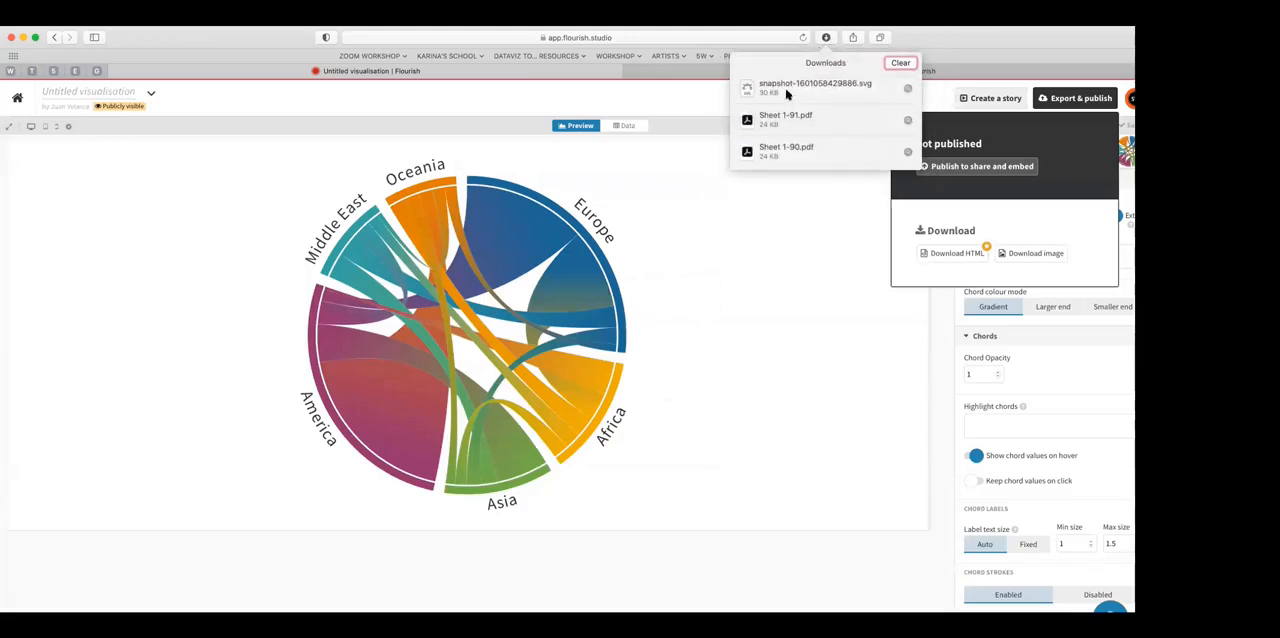
pyautogui.moveTo(745, 86); pyautogui.dragTo(742, 92)
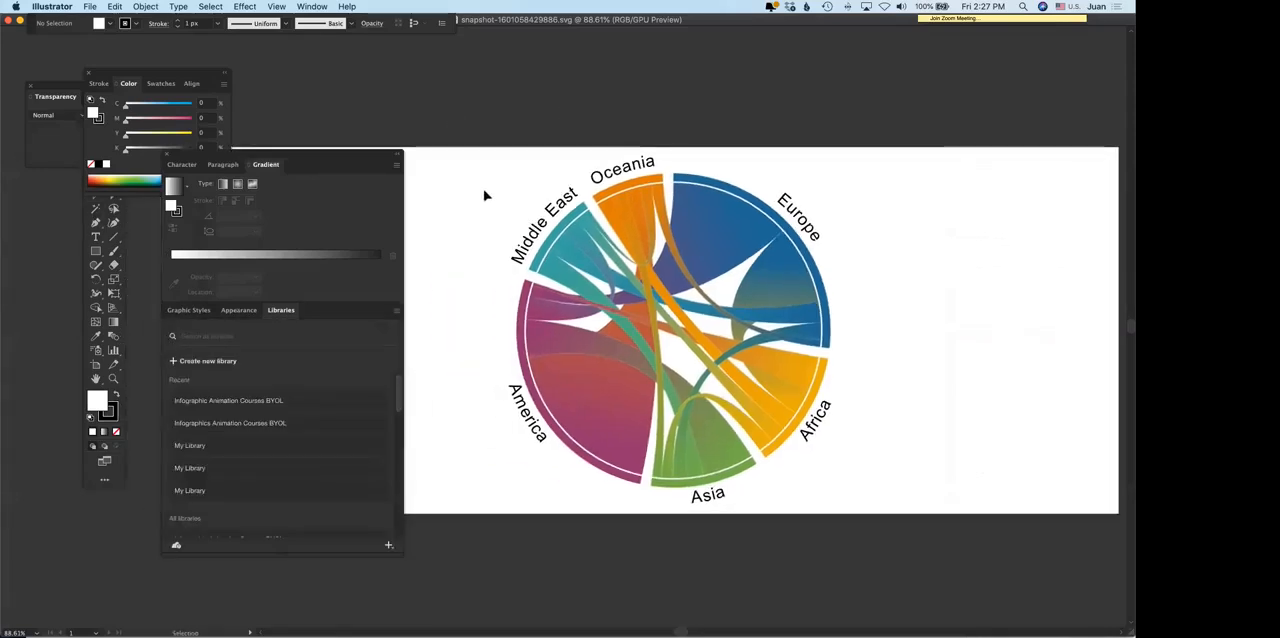
pyautogui.press('super+y')
pyautogui.click(737, 216)
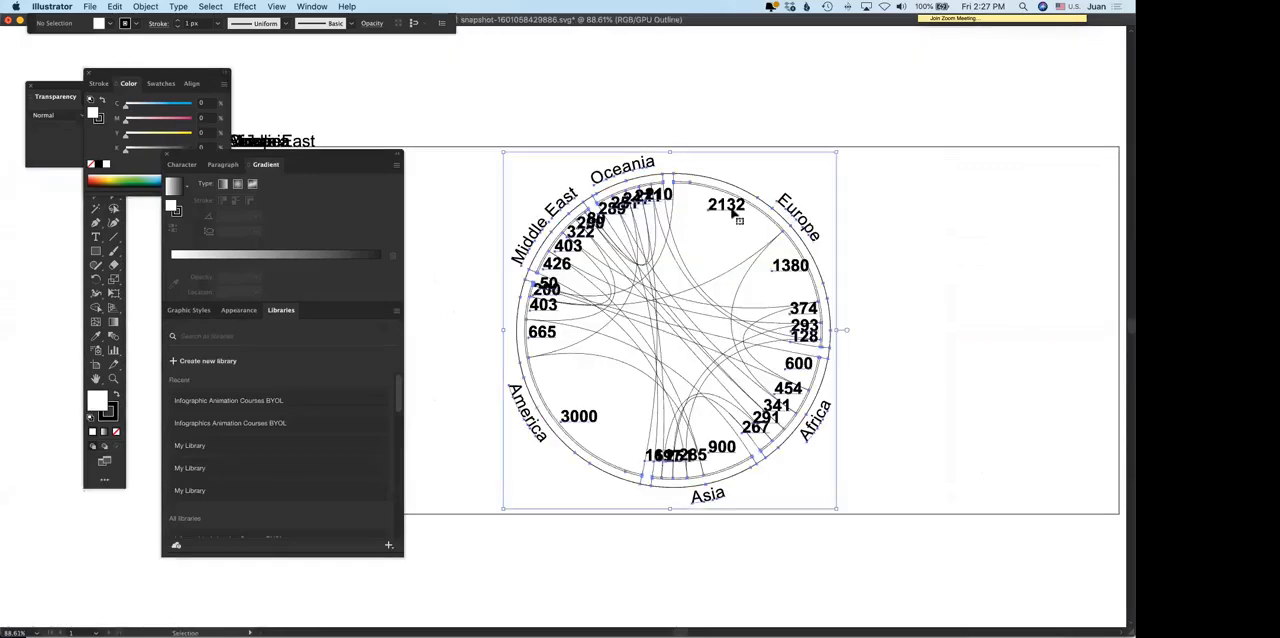
pyautogui.press('a')
pyautogui.press('super+y')
pyautogui.press('v')
pyautogui.click(891, 249)
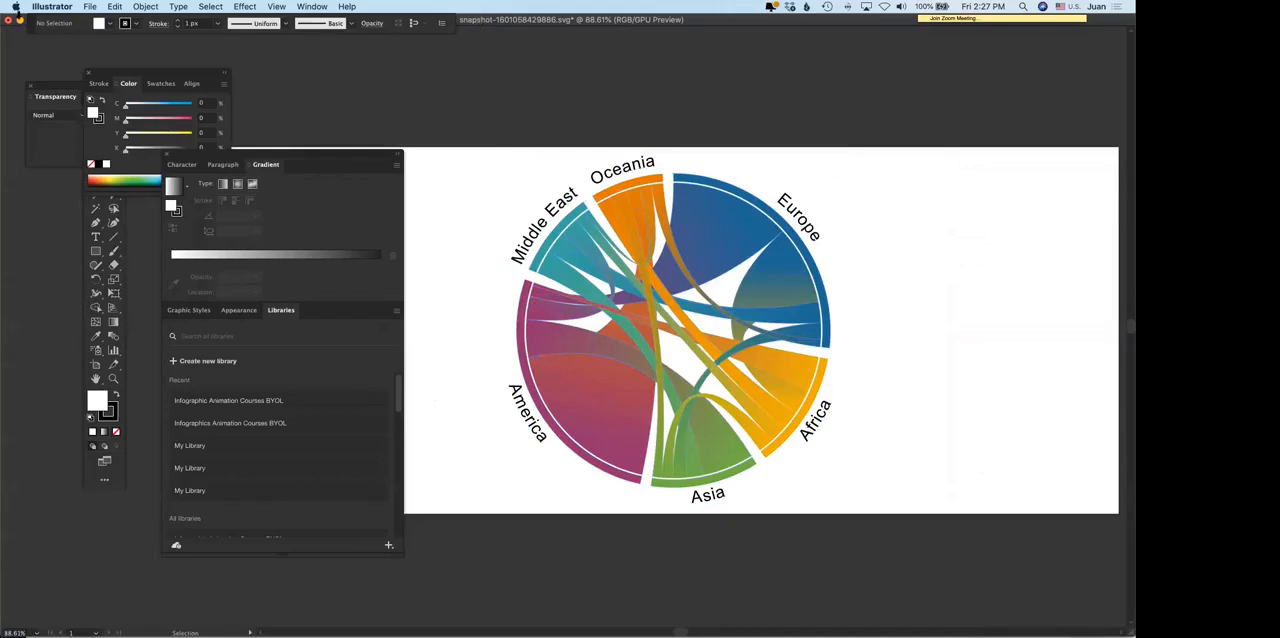
# Step: Quit Illustrator without saving the changes to the SVG snapshot
pyautogui.click(45, 7)
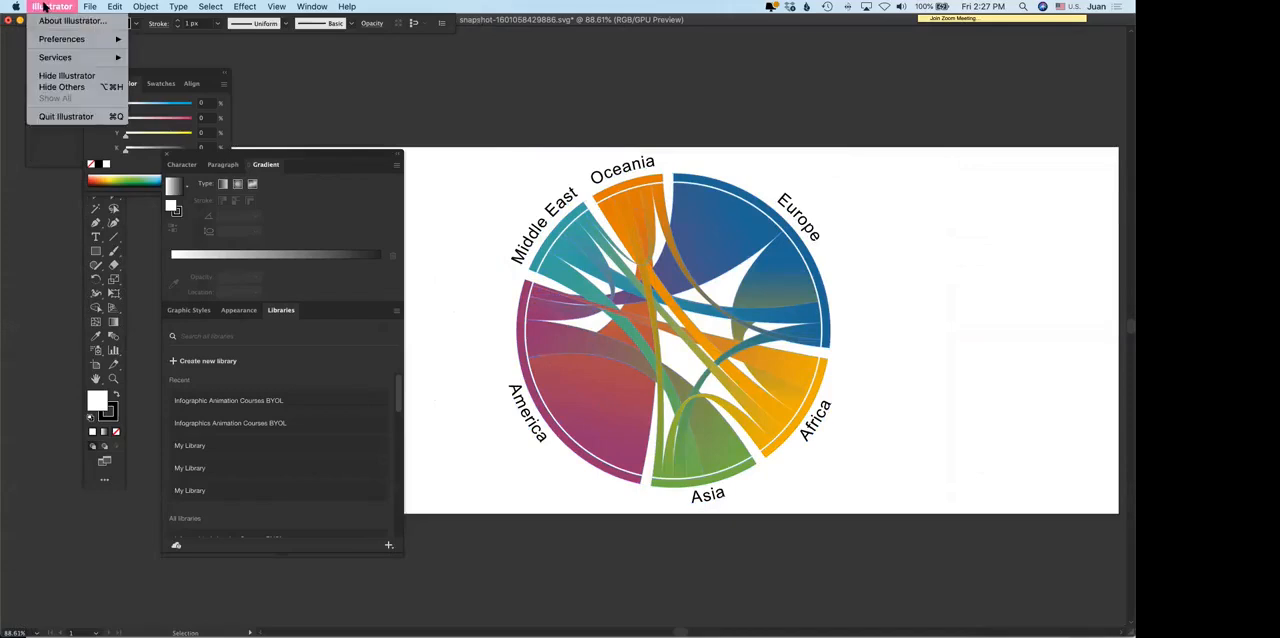
pyautogui.click(44, 116)
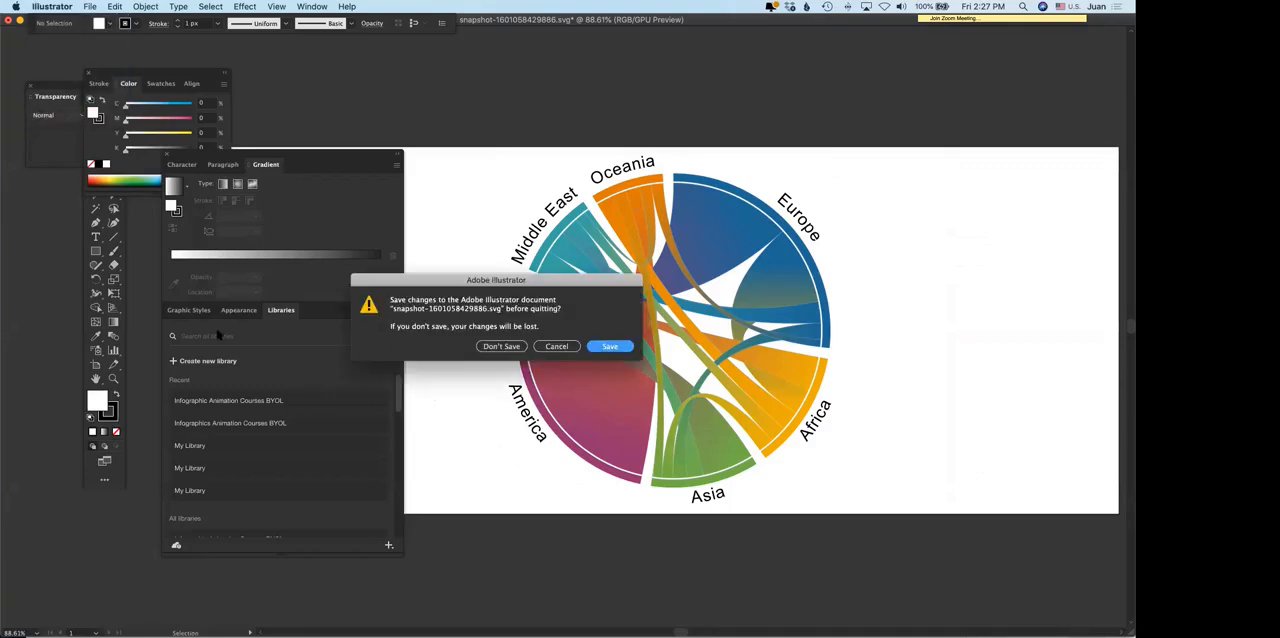
pyautogui.click(501, 347)
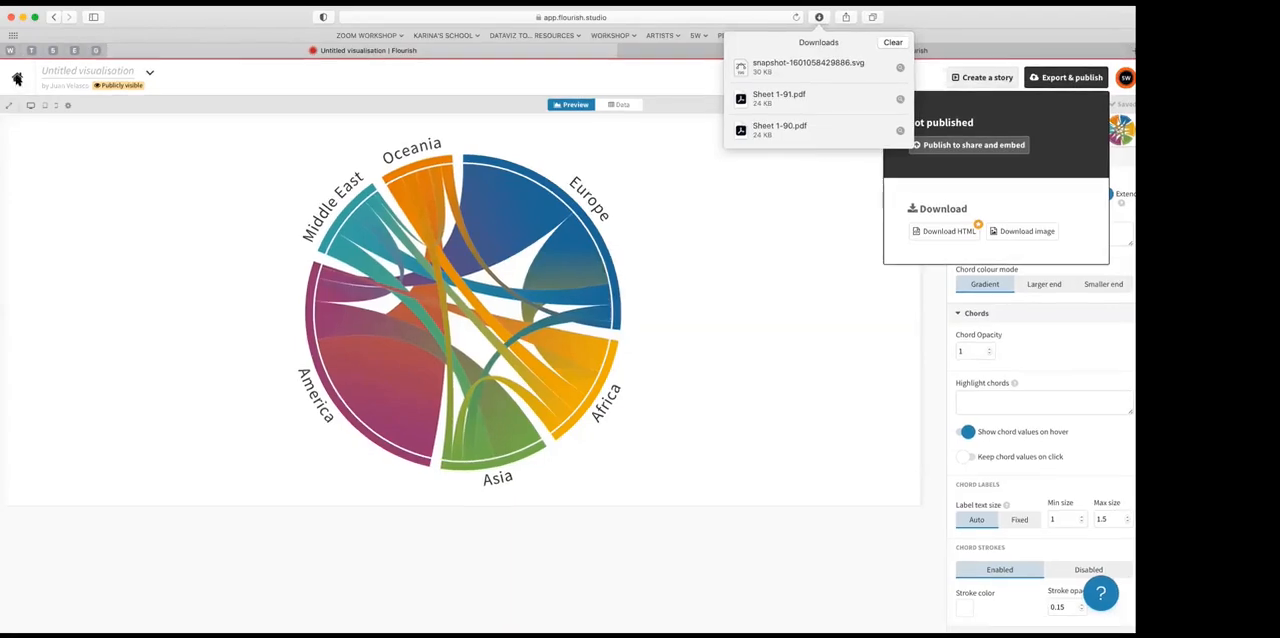
# Step: Return to the project overview and create a new visualisation from the World template of the Projection map
pyautogui.click(17, 79)
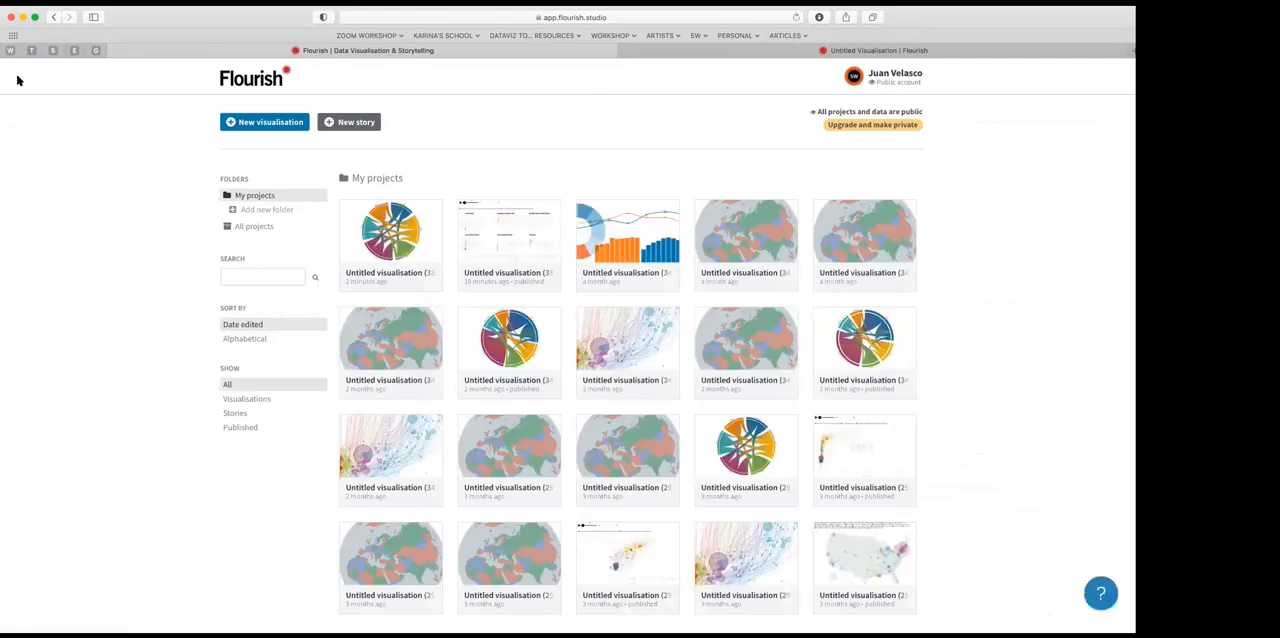
pyautogui.click(272, 124)
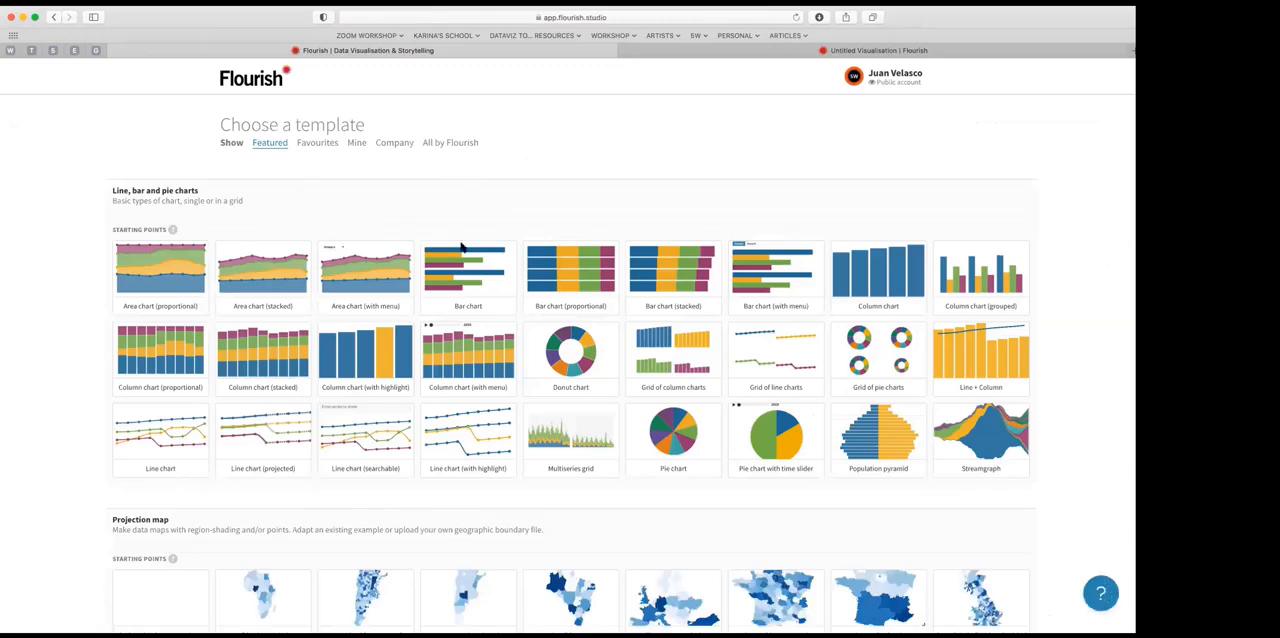
pyautogui.scroll(-5, 470, 340)
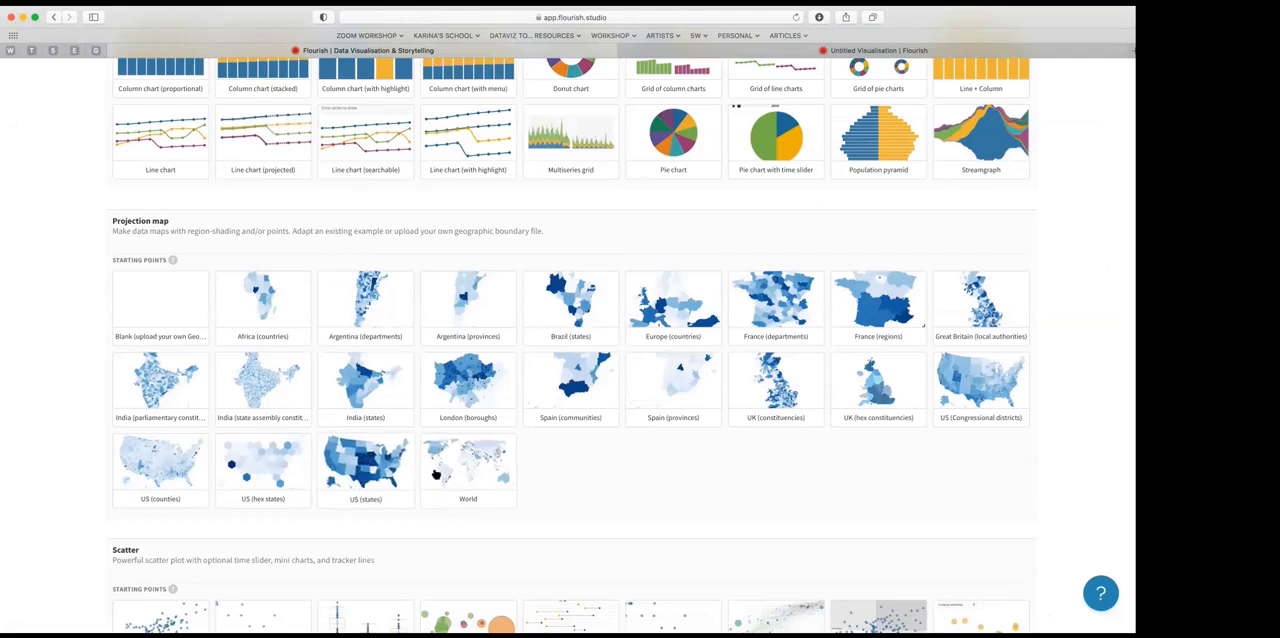
pyautogui.click(475, 467)
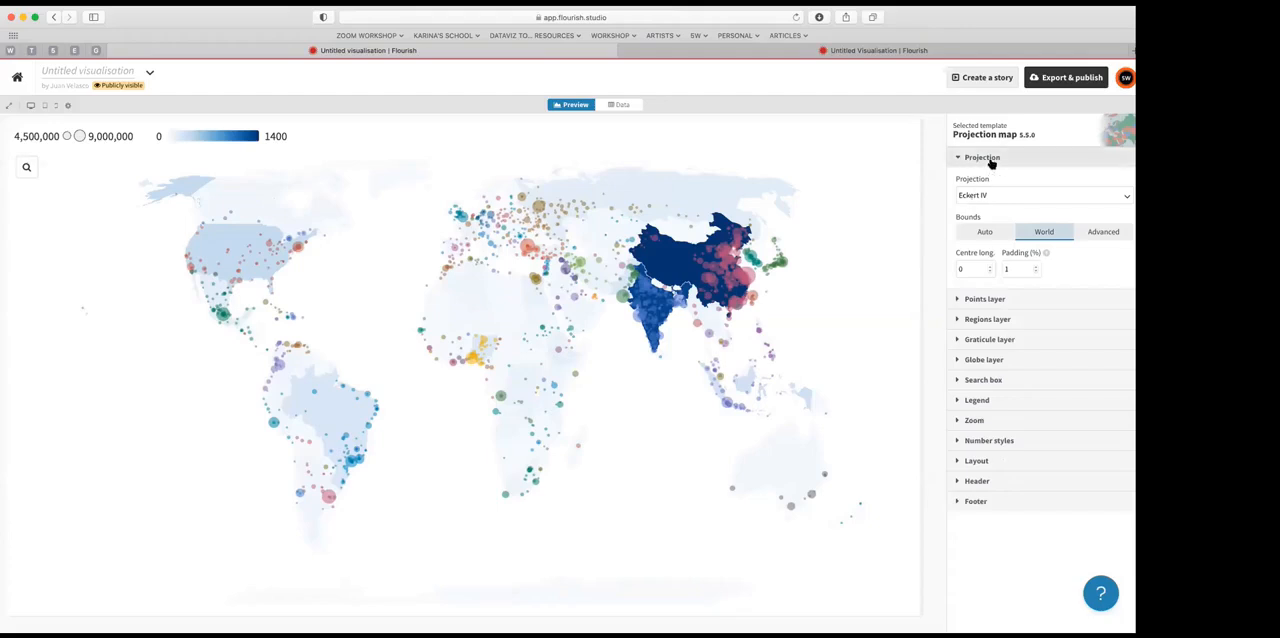
# Step: Browse the available projections and set the world map's projection to Winkel Tripel
pyautogui.click(1125, 196)
pyautogui.scroll(-5, 1109, 240)
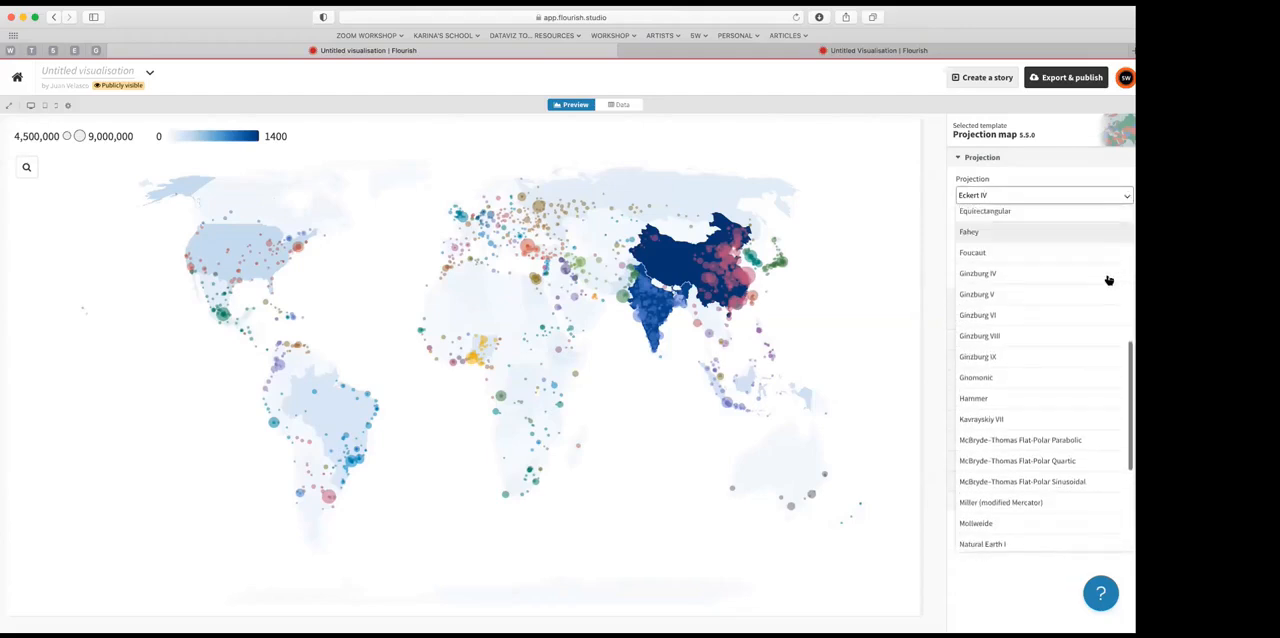
pyautogui.scroll(4, 1108, 278)
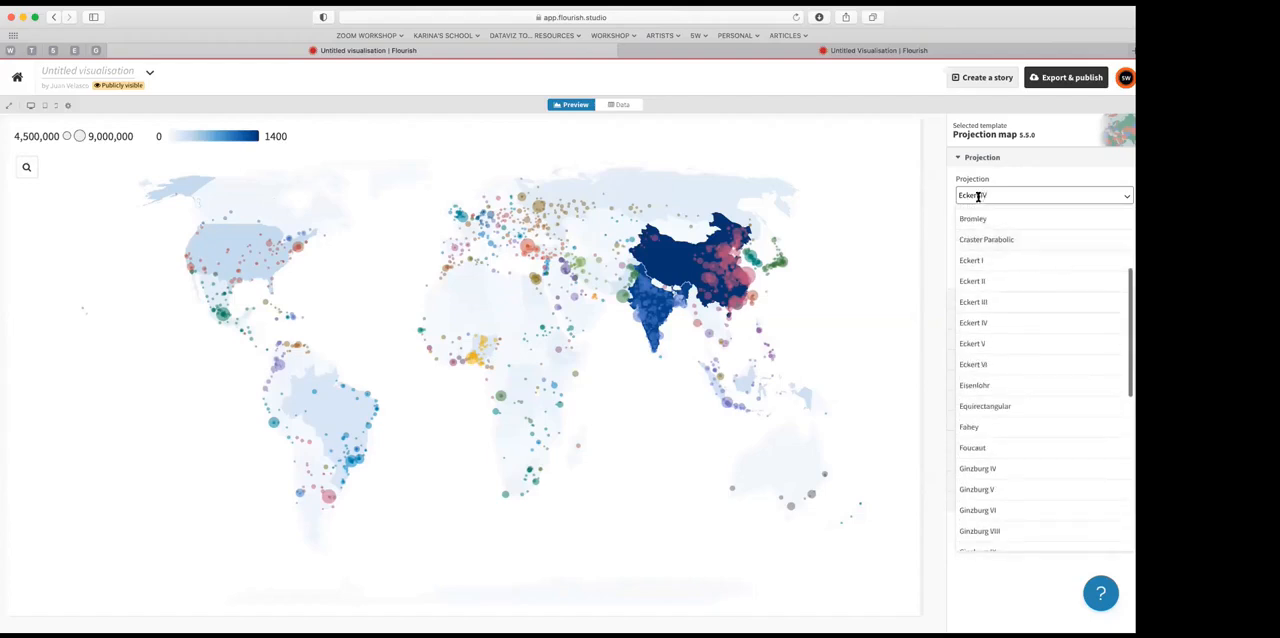
pyautogui.scroll(-10, 1020, 360)
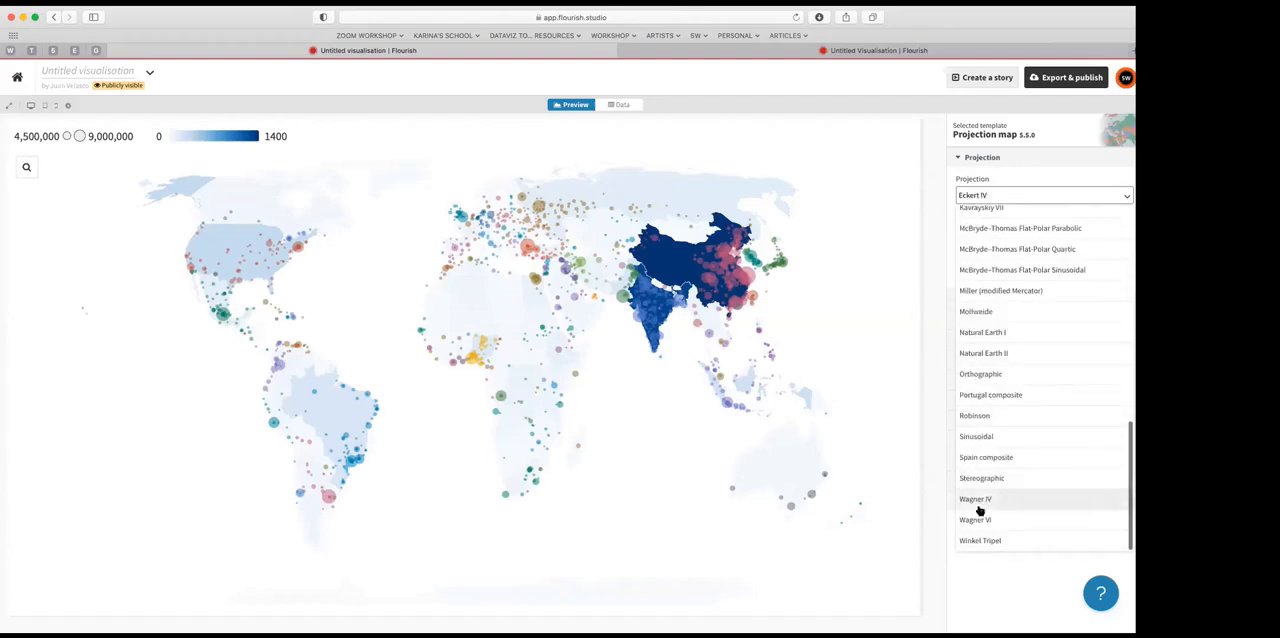
pyautogui.click(970, 540)
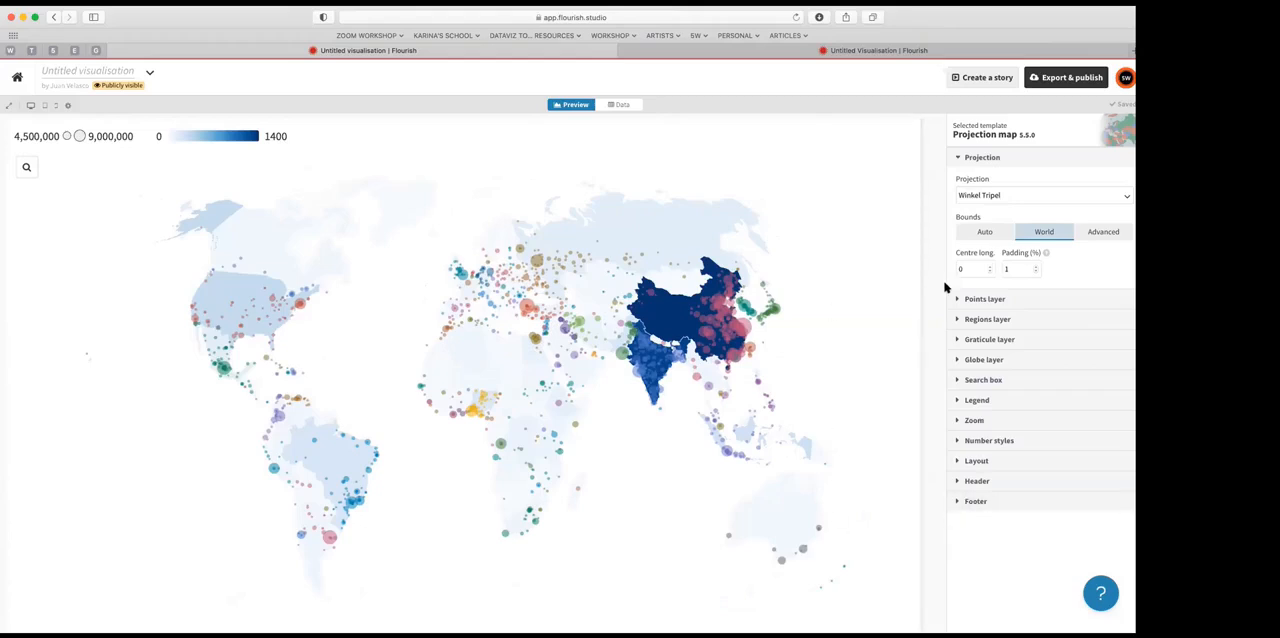
# Step: Try the Natural Earth I and Mollweide projections on the world map
pyautogui.click(1126, 196)
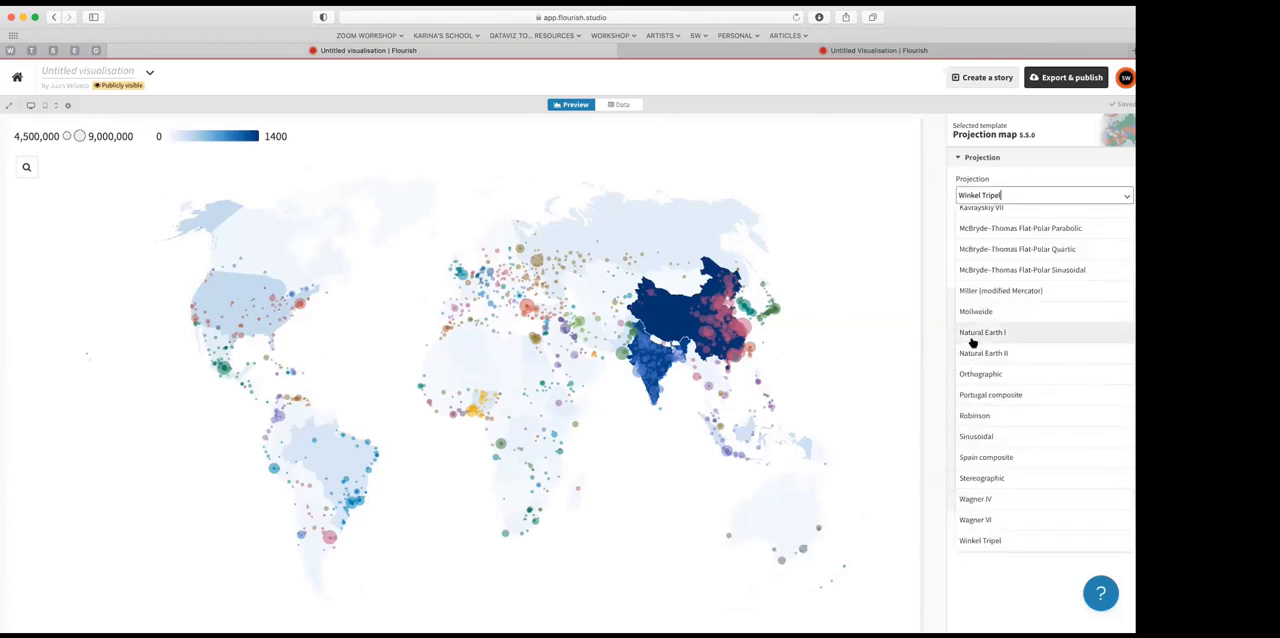
pyautogui.click(973, 334)
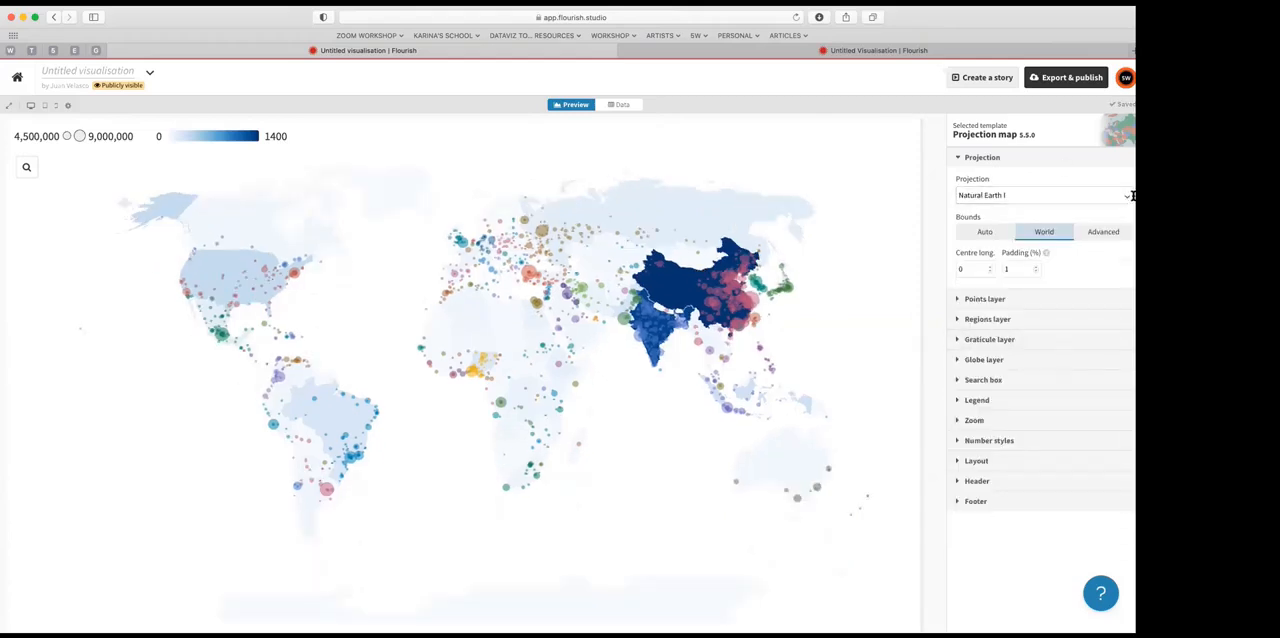
pyautogui.click(1125, 196)
pyautogui.click(990, 308)
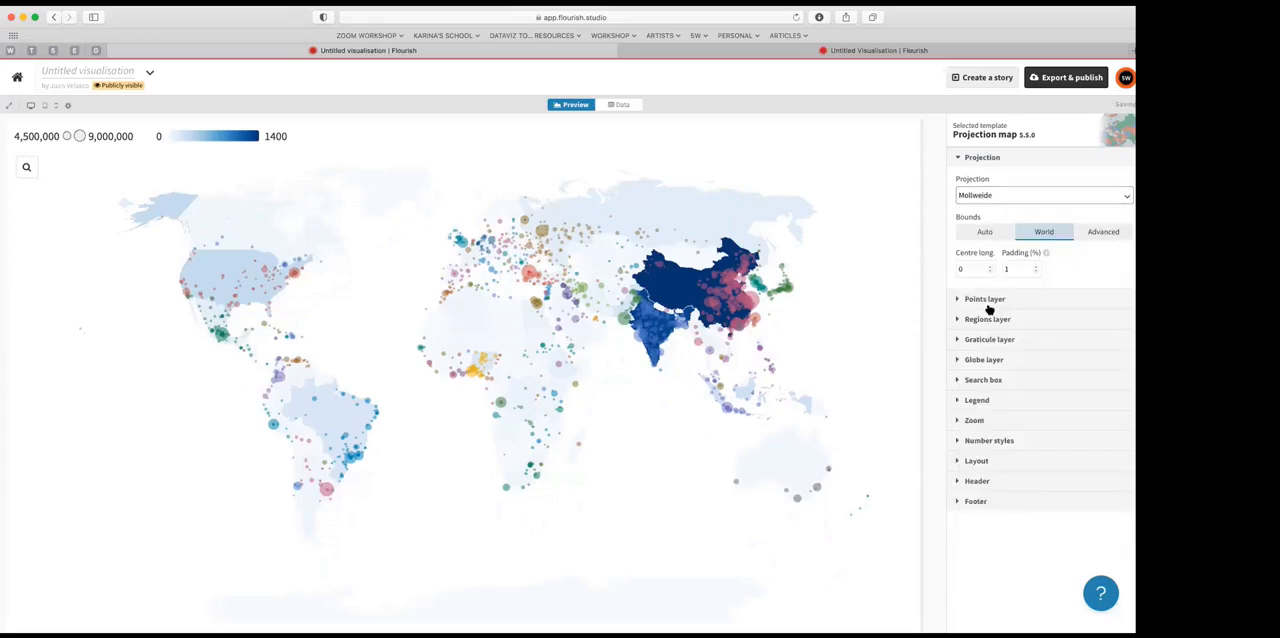
# Step: Set the world map's projection to Orthographic and look over the resulting globe
pyautogui.click(1124, 196)
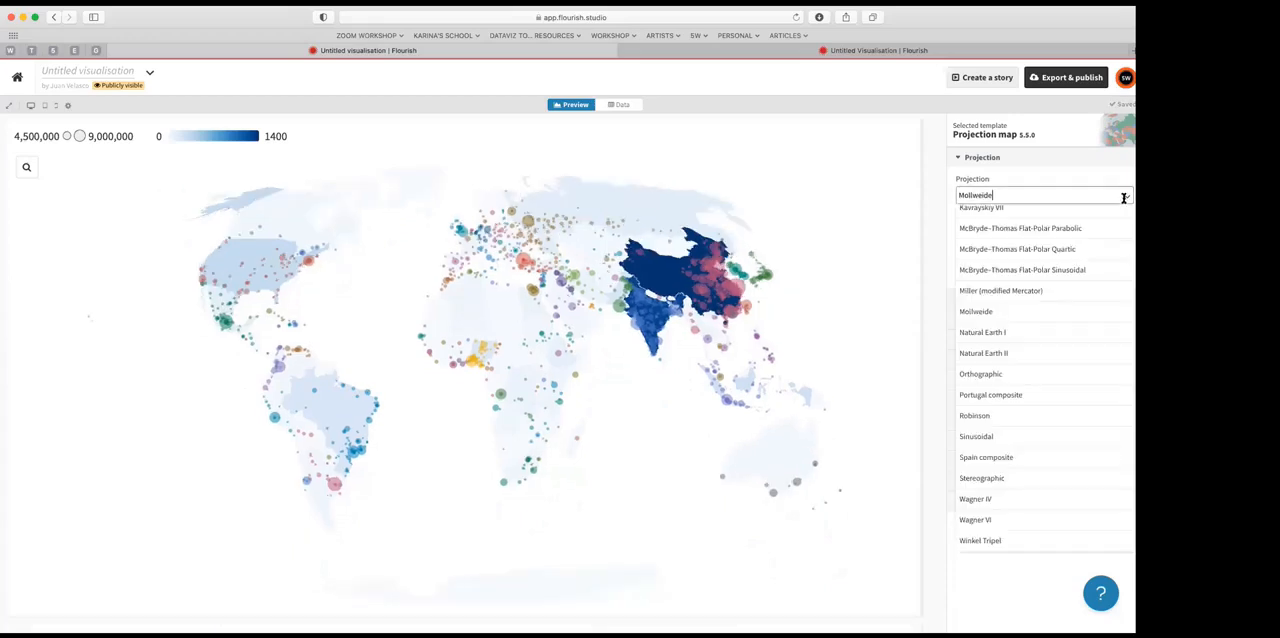
pyautogui.click(978, 374)
pyautogui.scroll(-5, 658, 400)
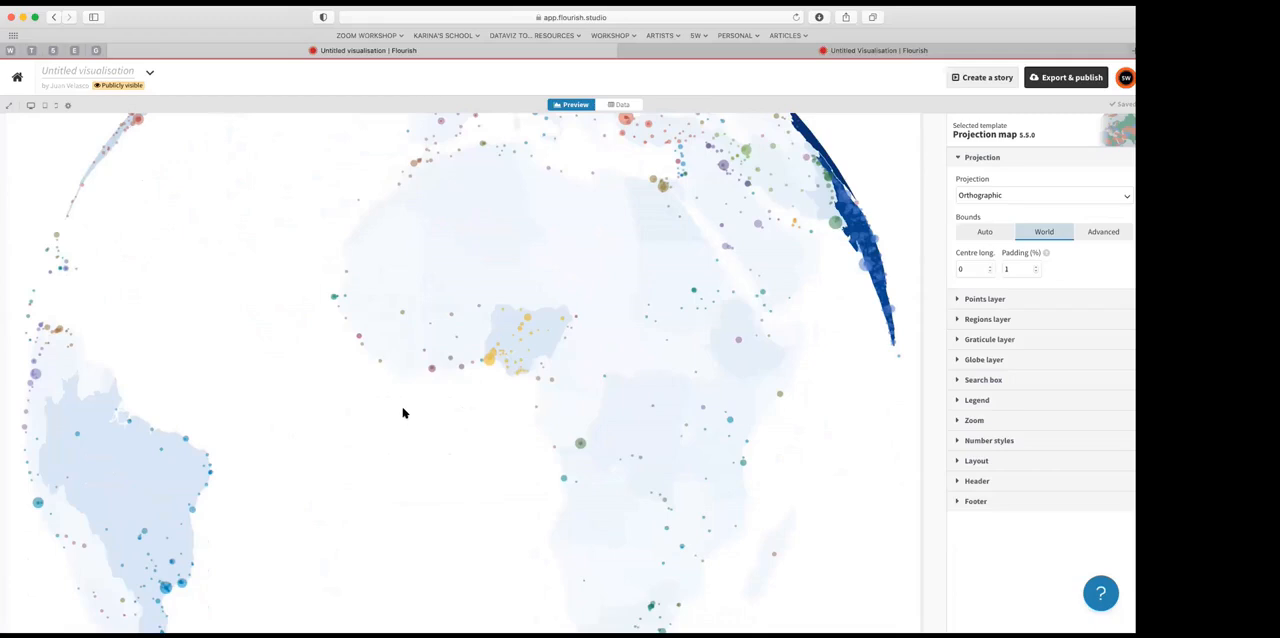
pyautogui.press('super+minus')
pyautogui.press('super+minus')
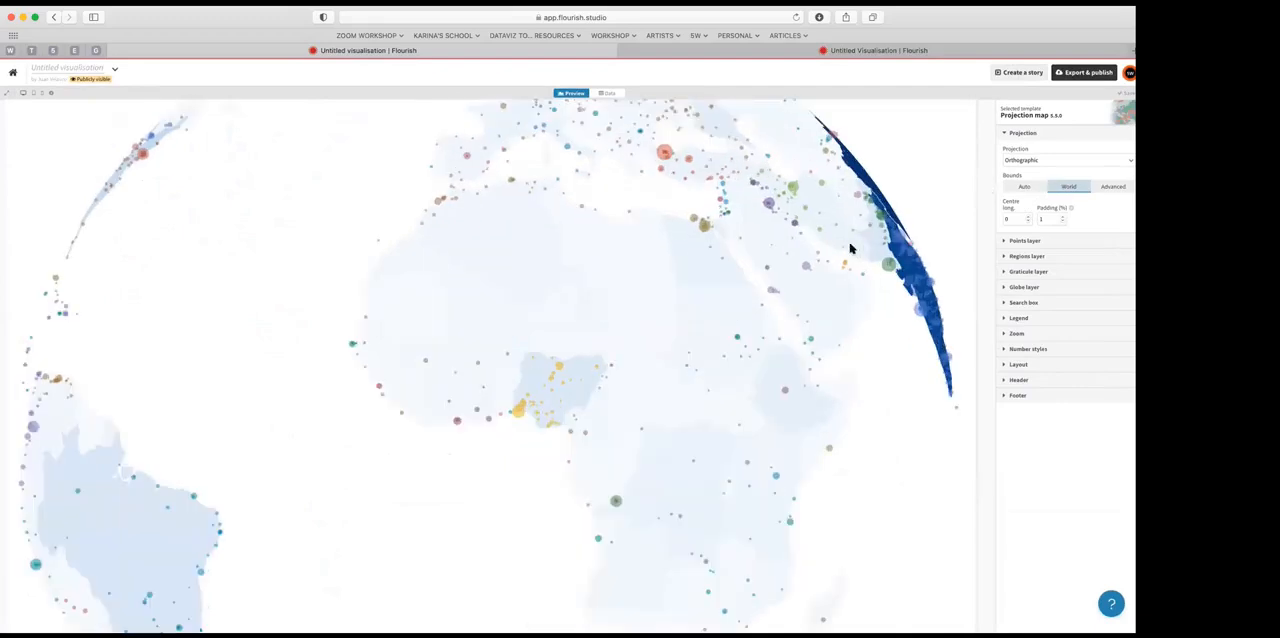
pyautogui.press('super+minus')
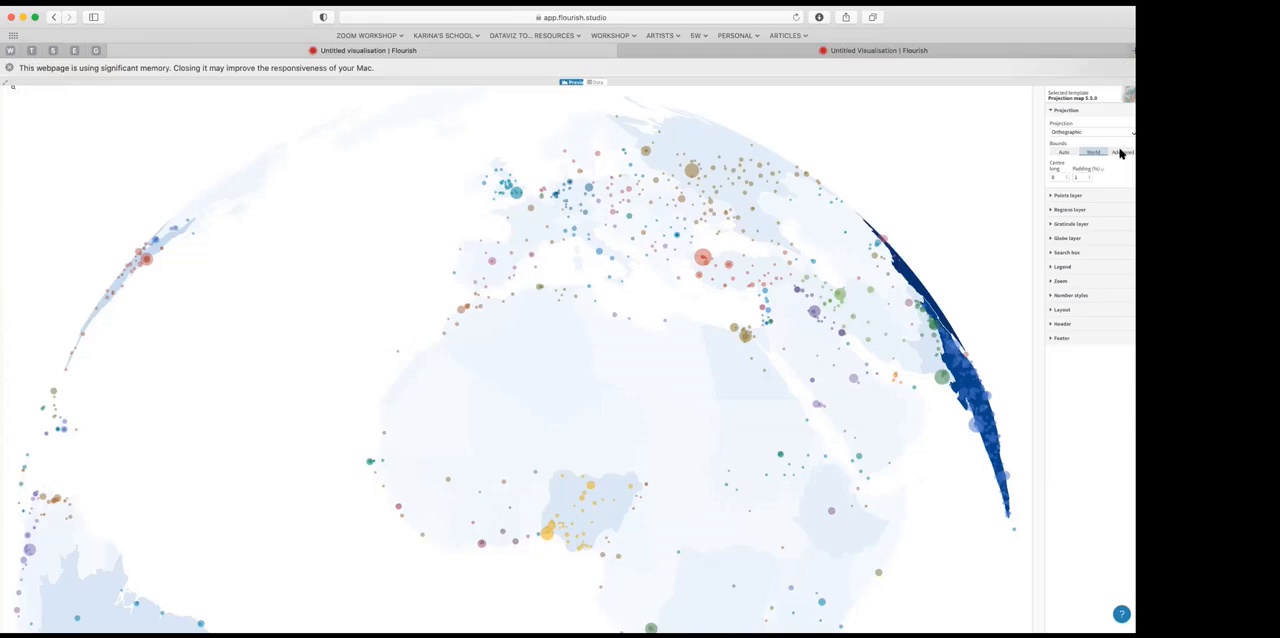
pyautogui.click(1122, 151)
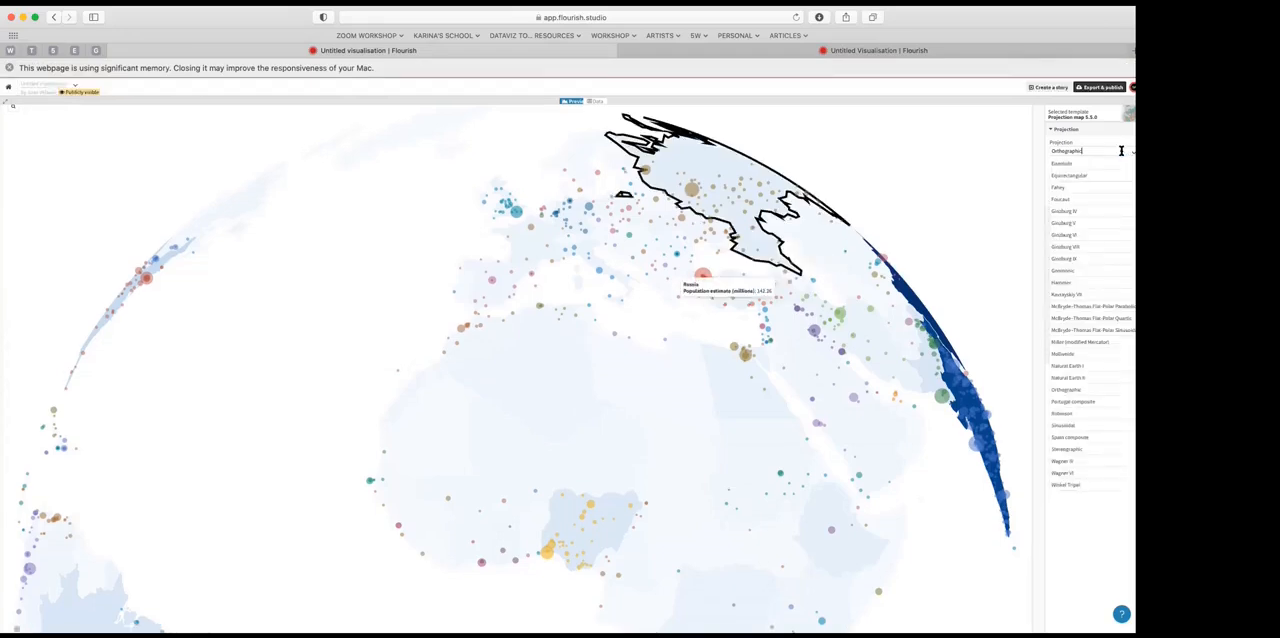
pyautogui.click(1129, 152)
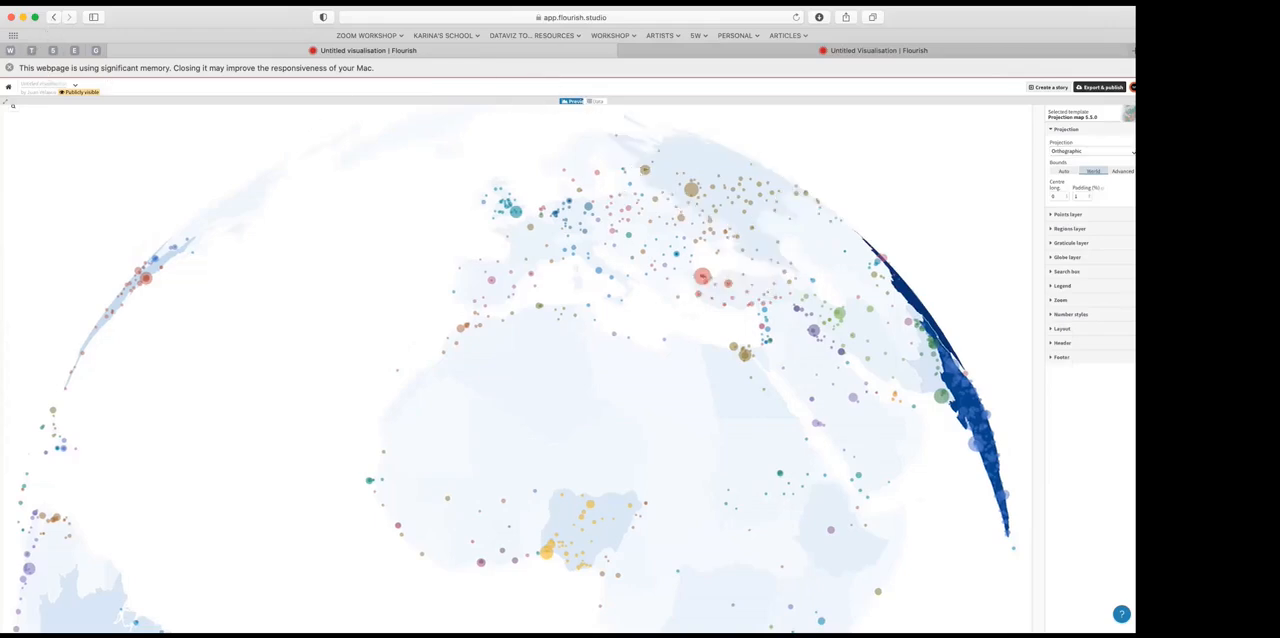
pyautogui.click(112, 3)
pyautogui.click(156, 193)
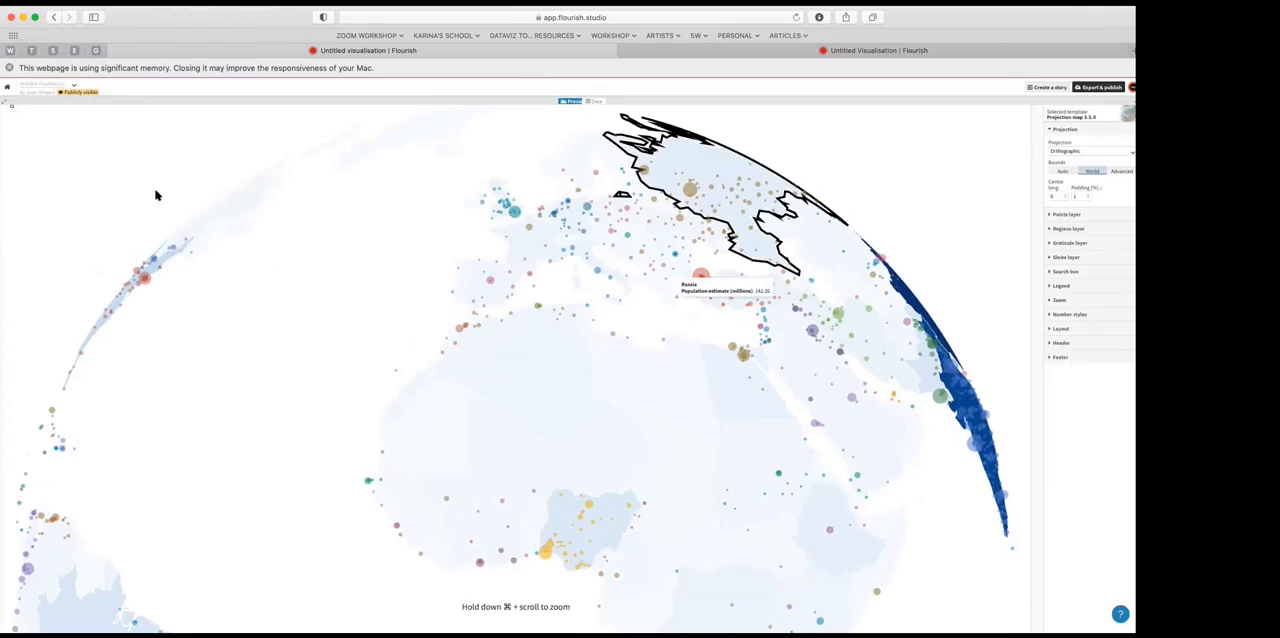
# Step: Return to the project overview and create a new visualisation from the US (states) starting point of the Projection map
pyautogui.click(19, 98)
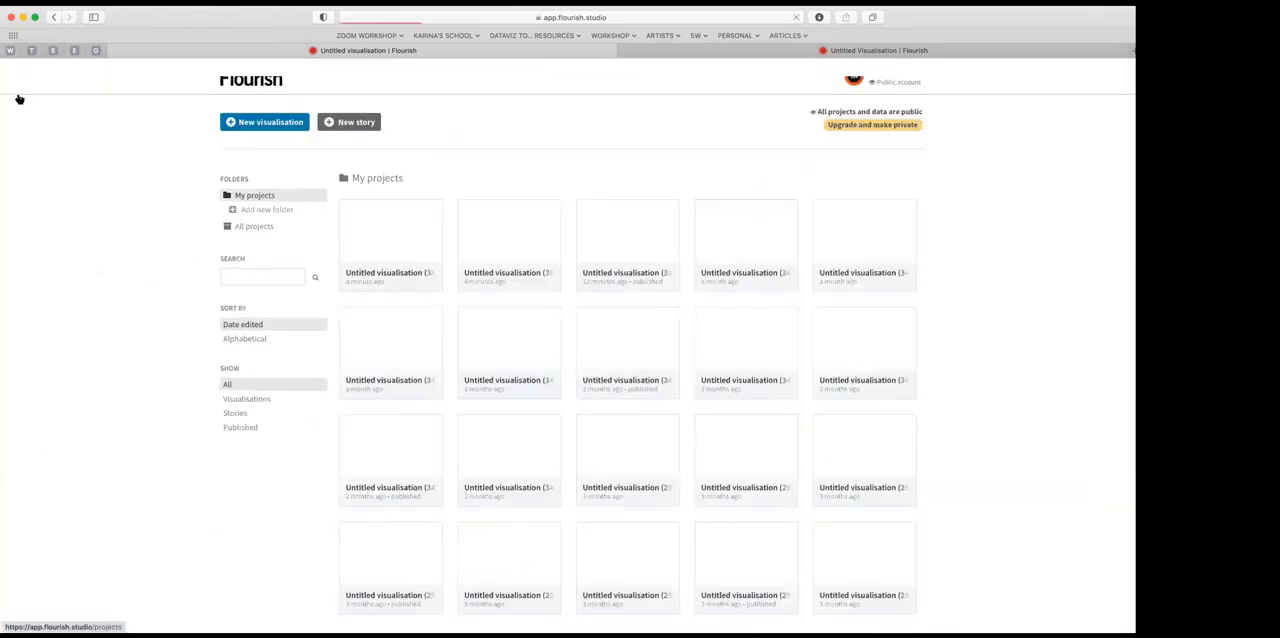
pyautogui.scroll(-2, 420, 290)
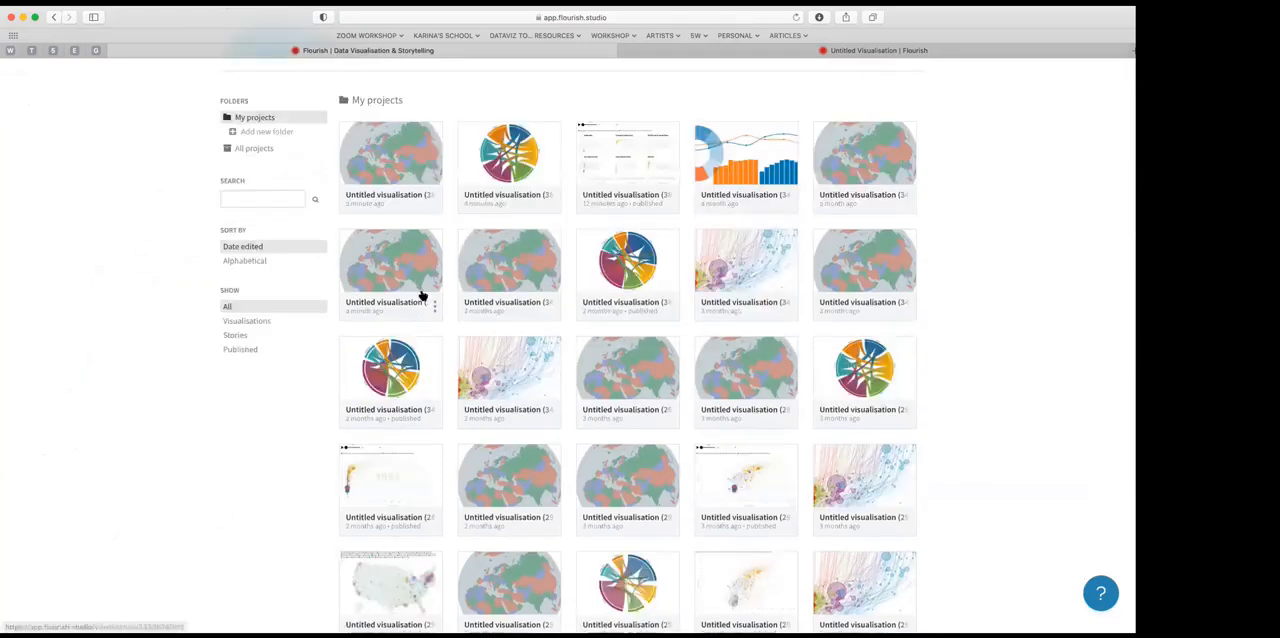
pyautogui.scroll(2, 423, 289)
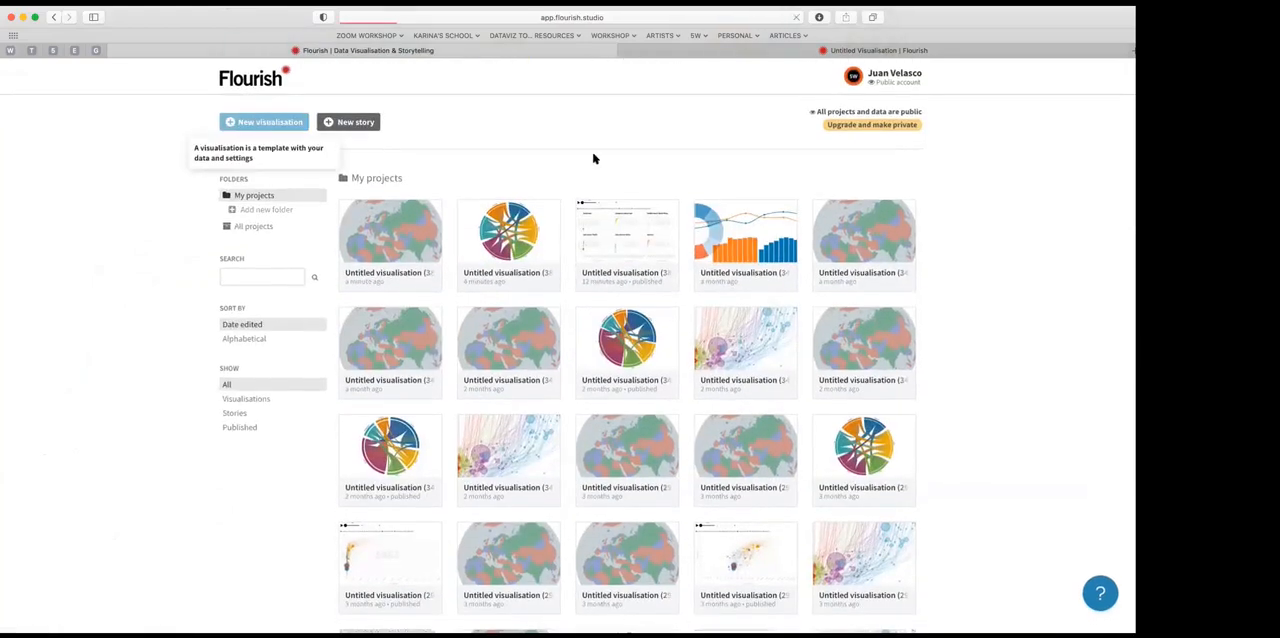
pyautogui.scroll(-5, 545, 449)
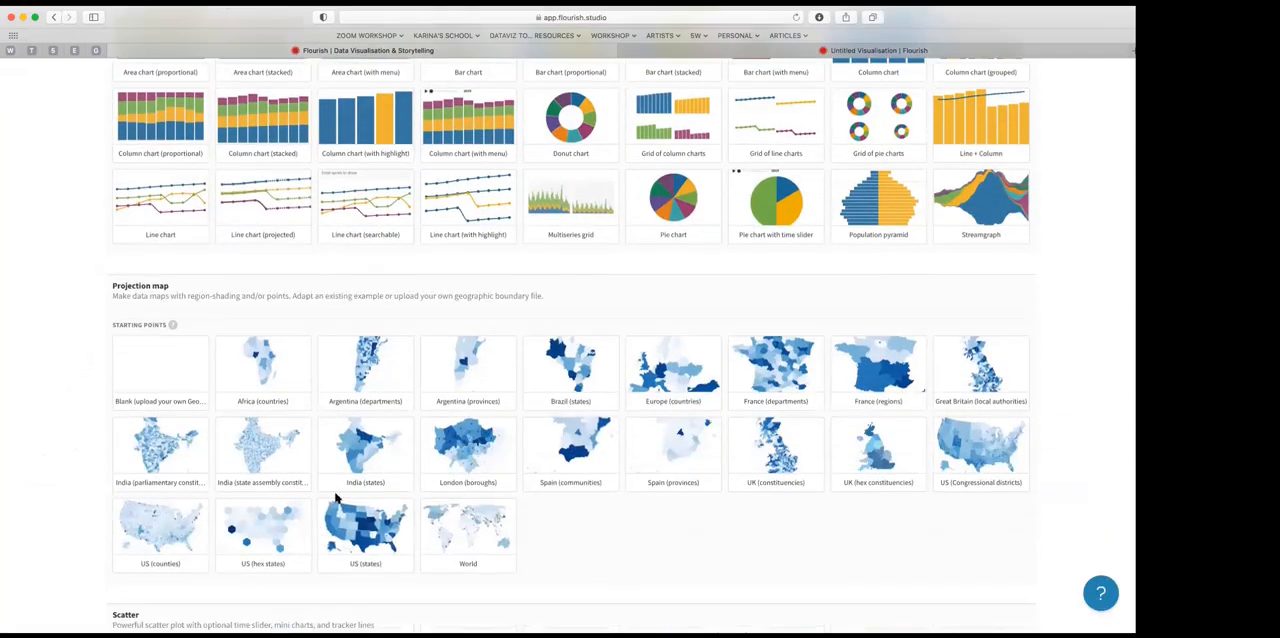
pyautogui.click(371, 521)
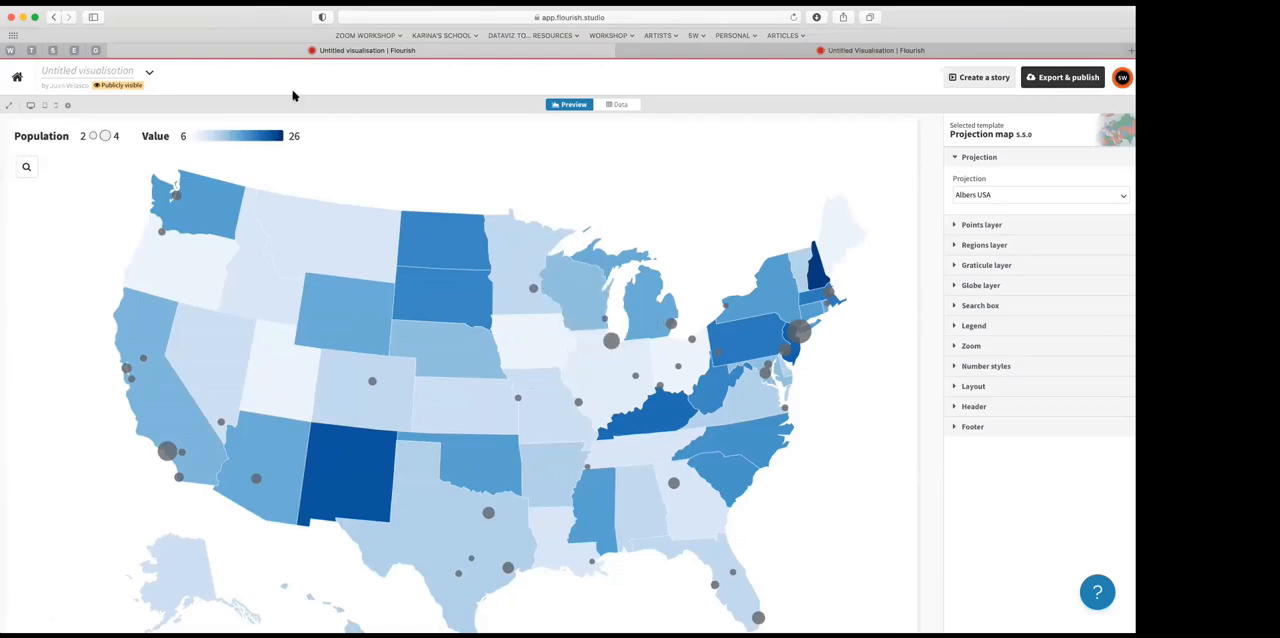
# Step: Examine the Regions and Points data sheets behind the US states map, ending on the Regions sheet
pyautogui.click(619, 106)
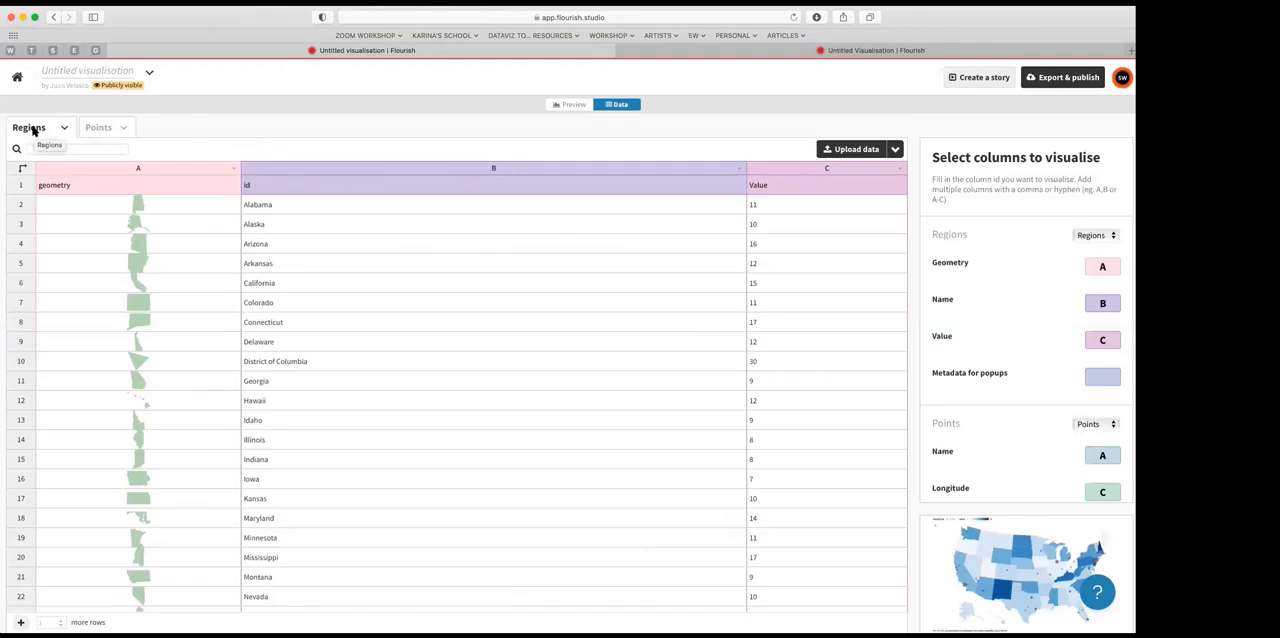
pyautogui.click(96, 129)
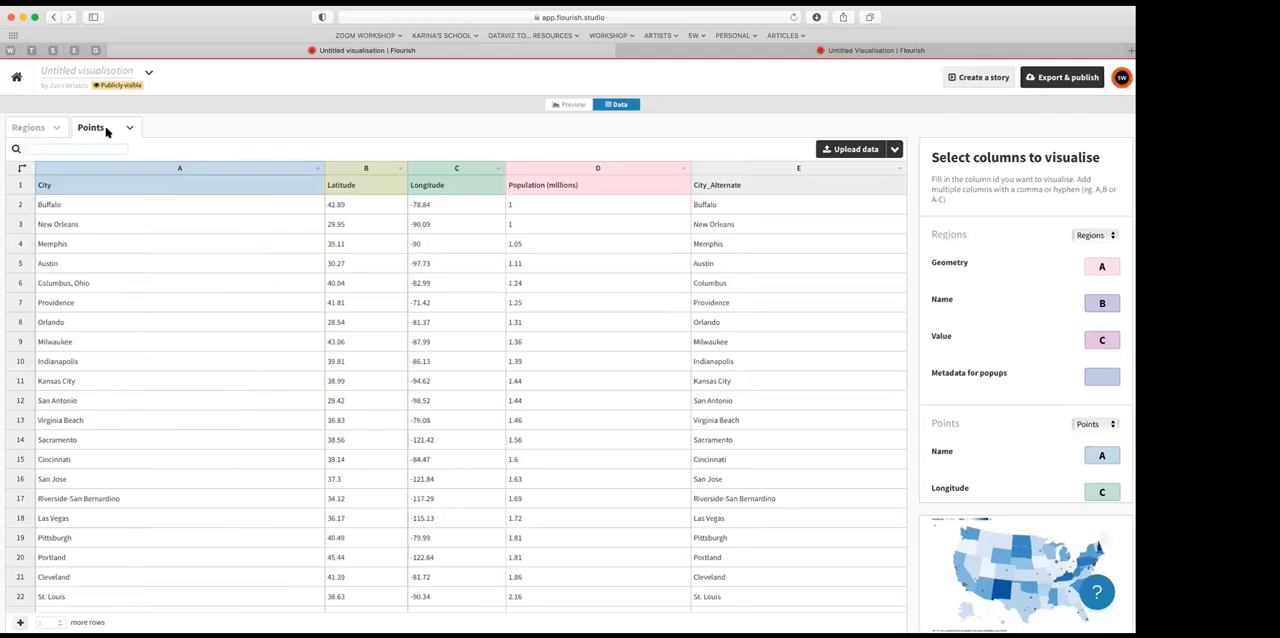
pyautogui.click(29, 128)
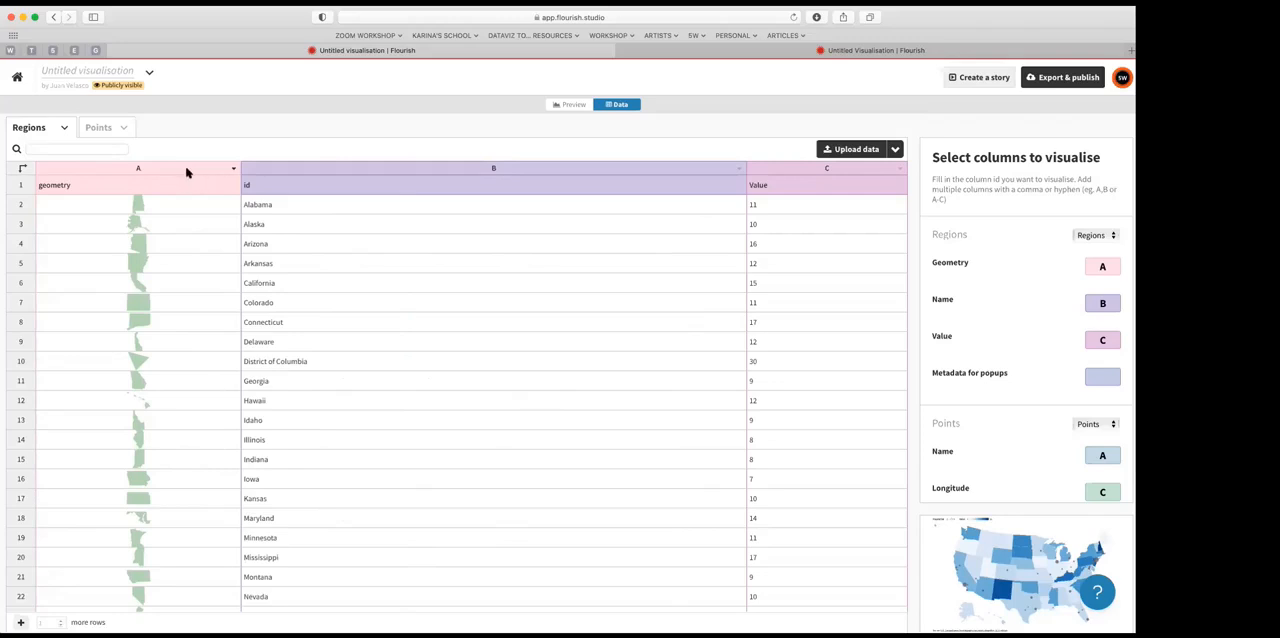
# Step: Examine the data upload options, the Regions and Points sheets, and the column assignments of both layers
pyautogui.click(896, 149)
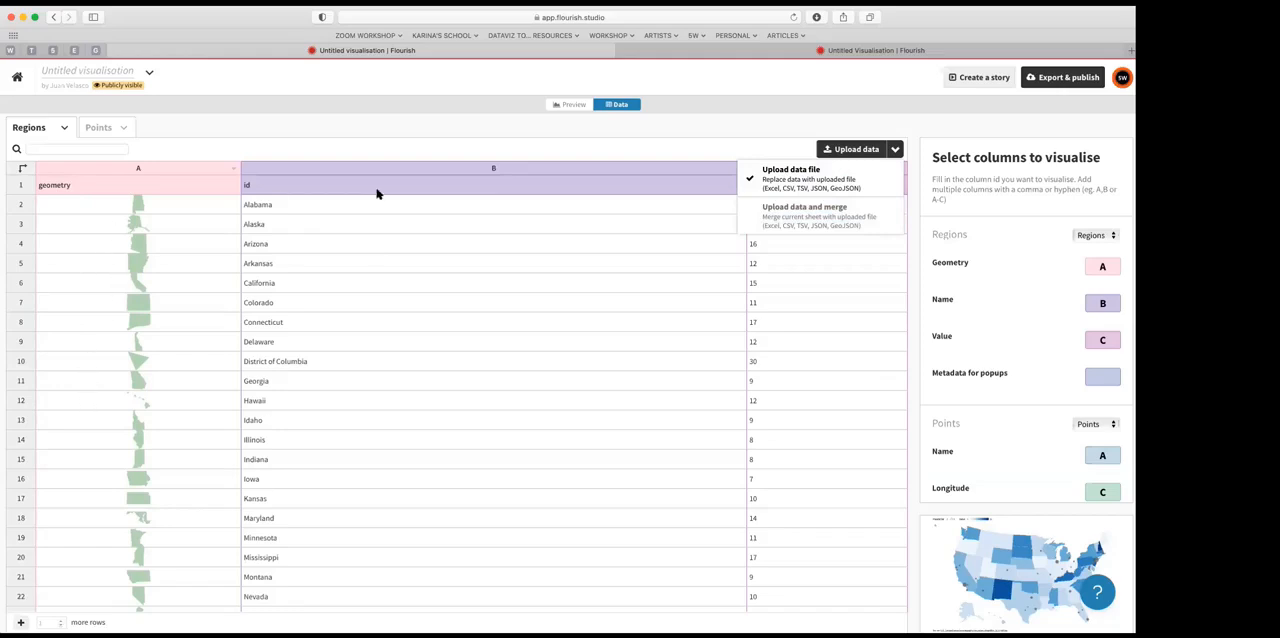
pyautogui.click(784, 148)
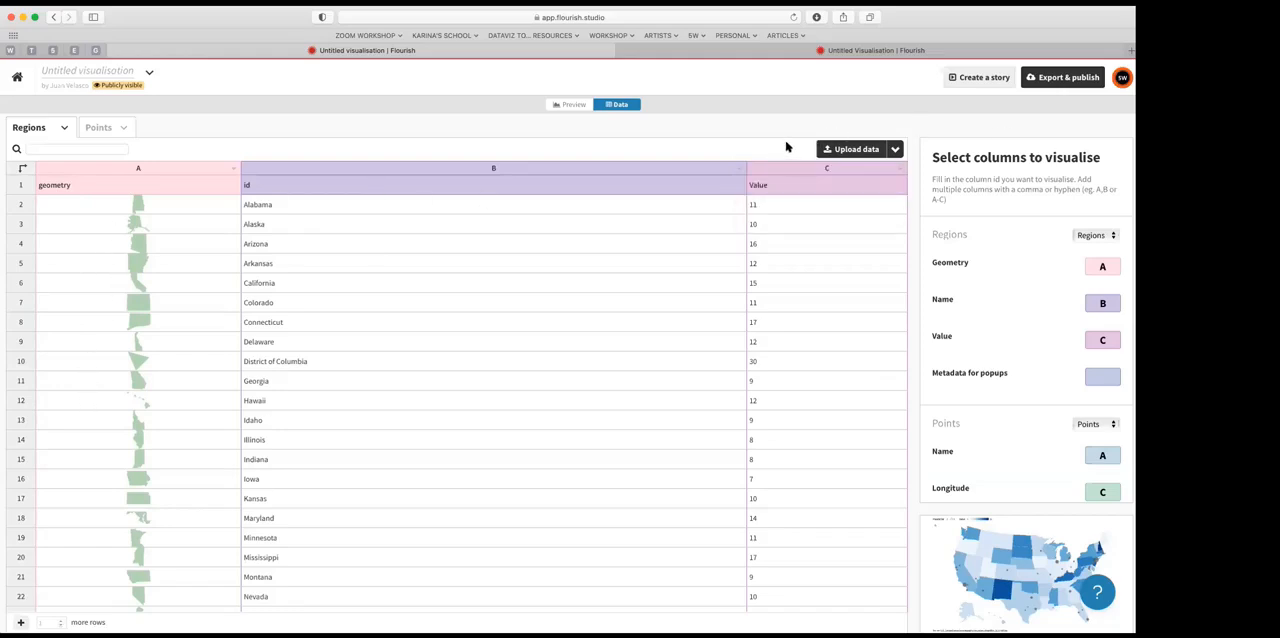
pyautogui.click(96, 131)
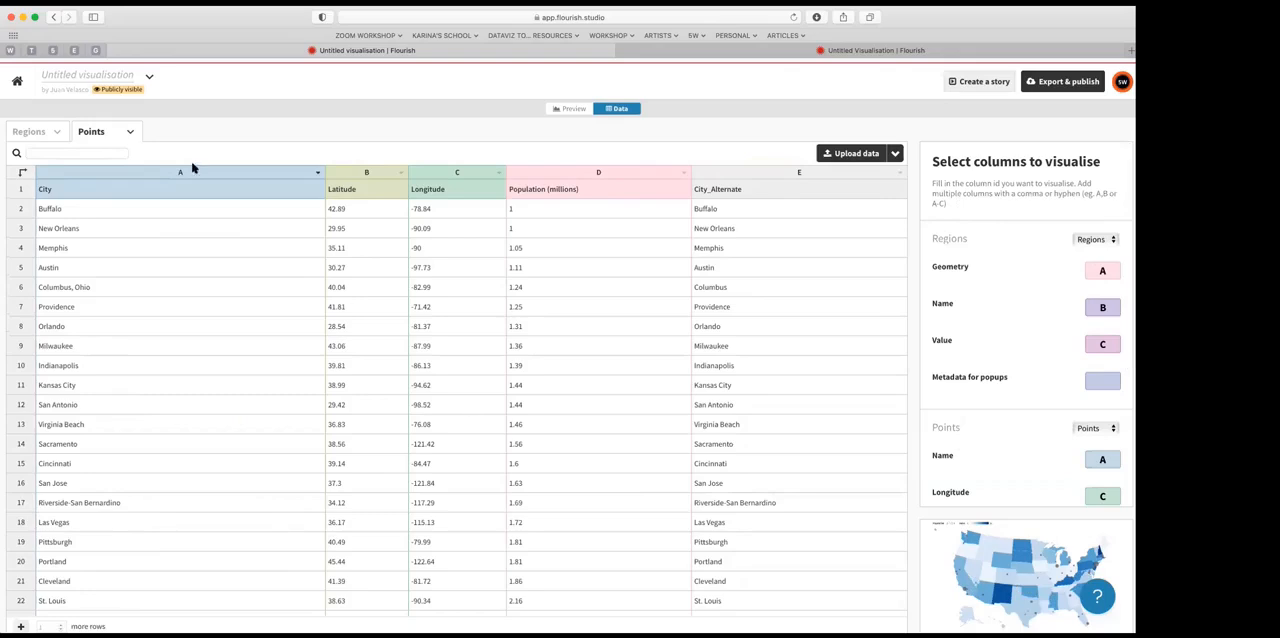
pyautogui.click(28, 134)
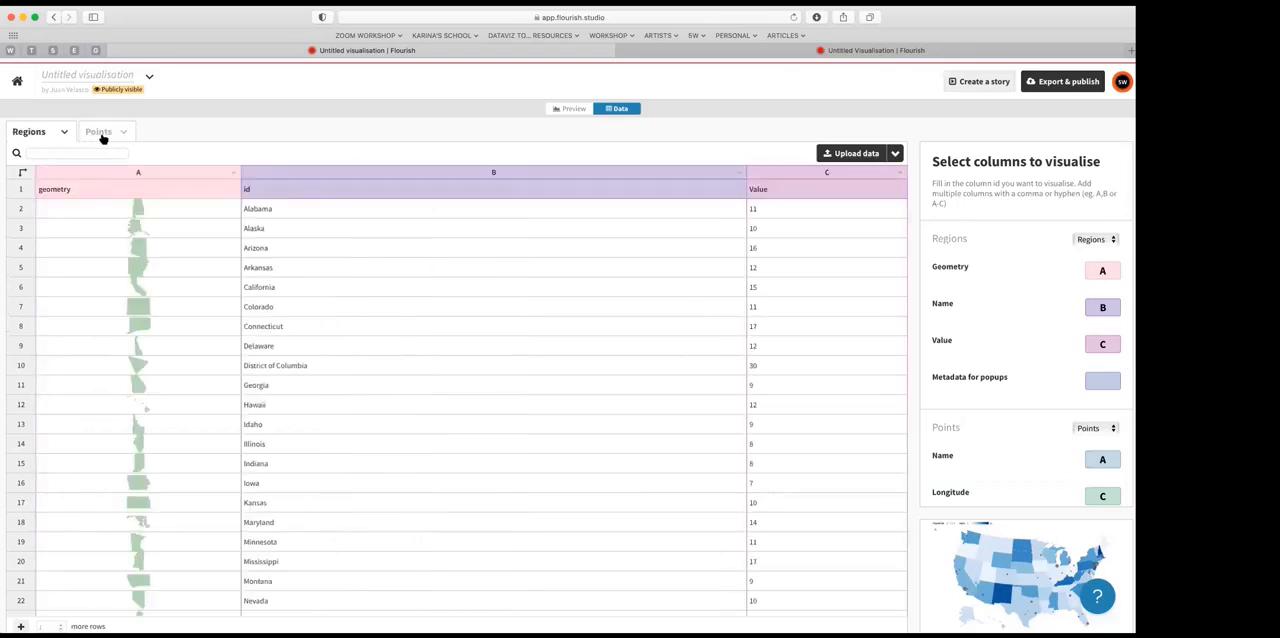
pyautogui.click(100, 133)
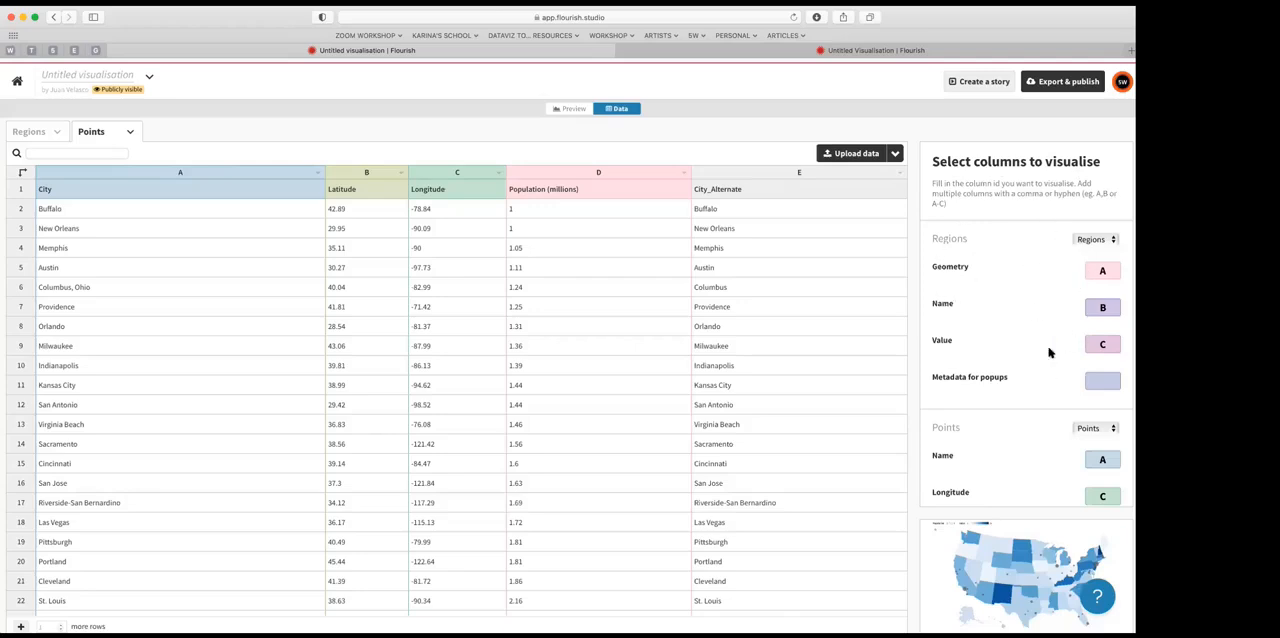
pyautogui.scroll(-3, 960, 443)
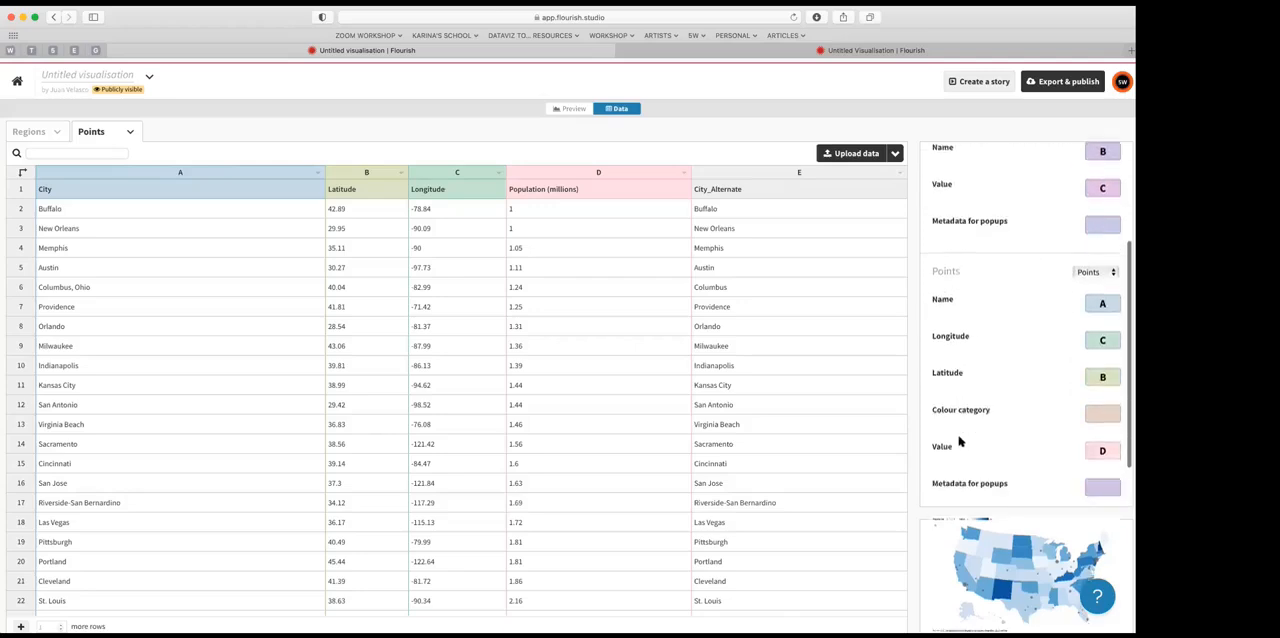
pyautogui.scroll(3, 995, 418)
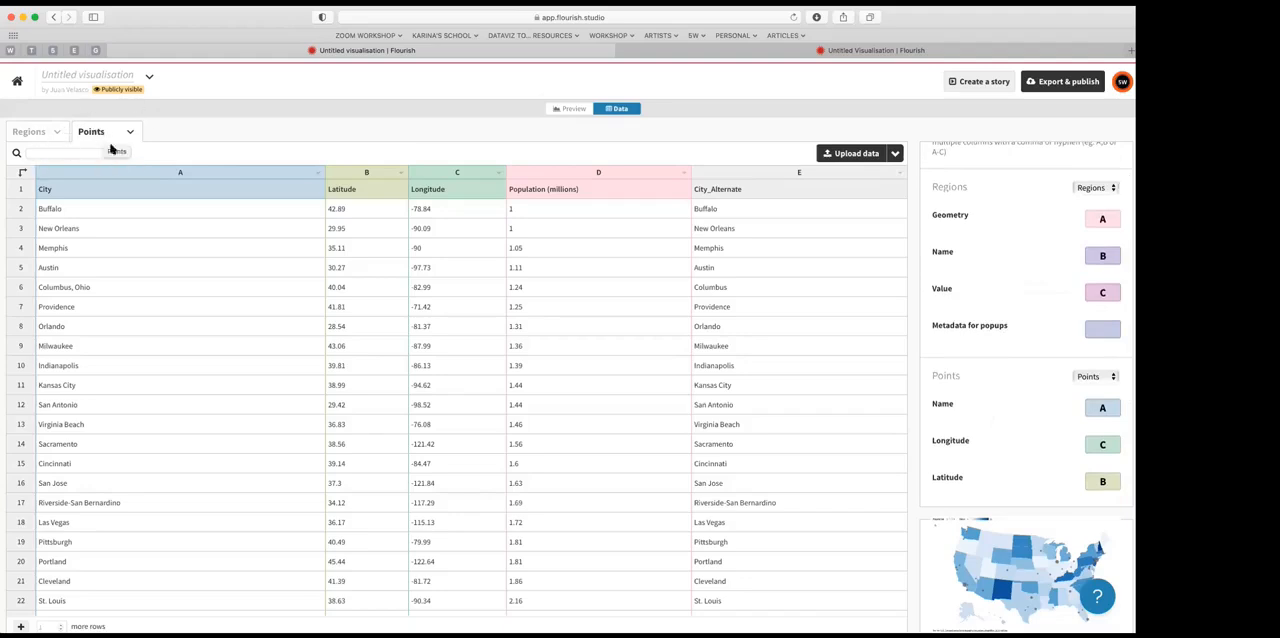
pyautogui.scroll(-5, 1021, 398)
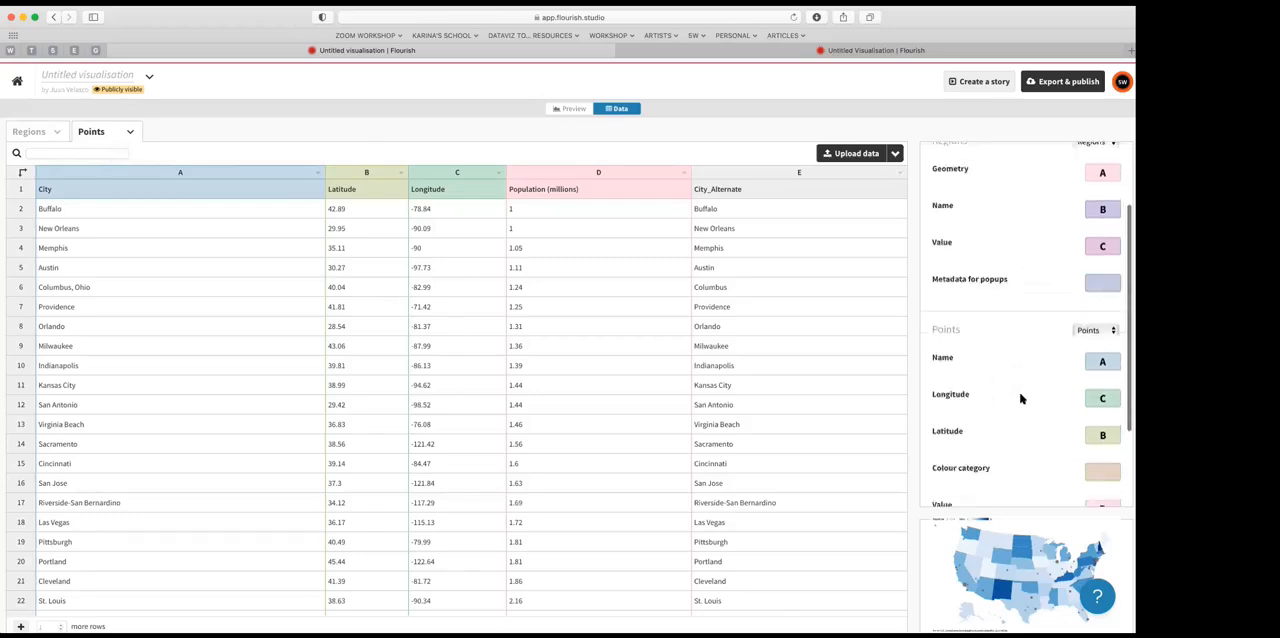
pyautogui.scroll(5, 1021, 398)
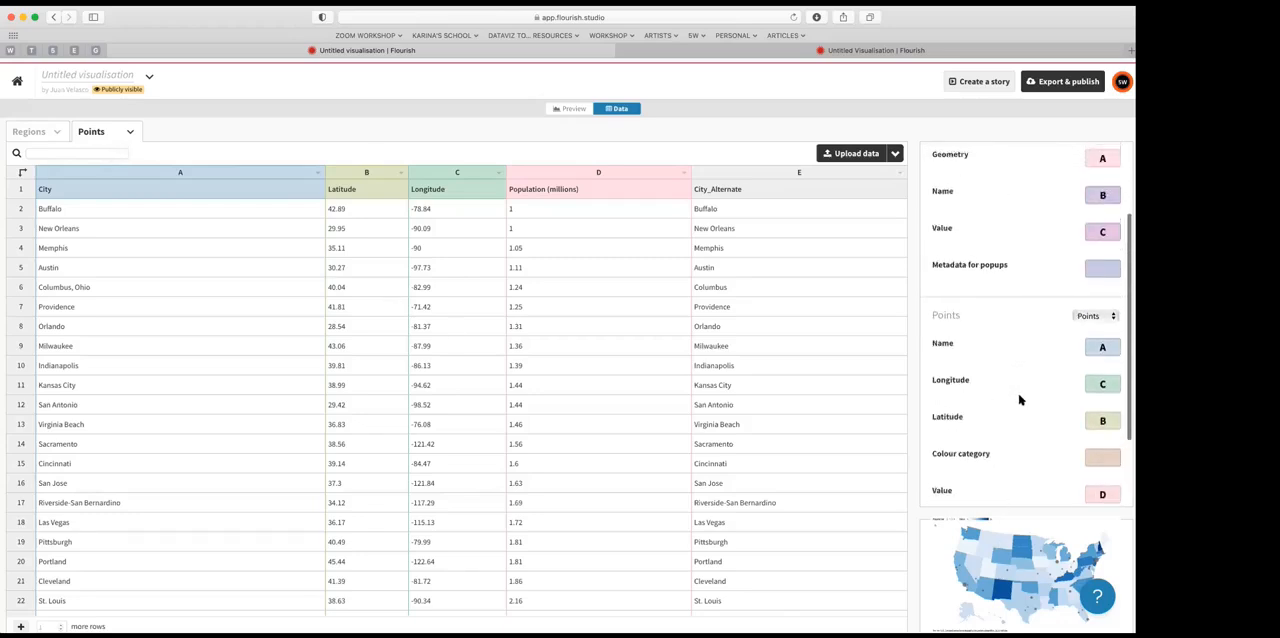
# Step: Clear the Regions layer's Geometry, Name and Value column assignments and preview the map with only its points
pyautogui.click(1104, 271)
pyautogui.press('BackSpace')
pyautogui.click(1104, 308)
pyautogui.press('BackSpace')
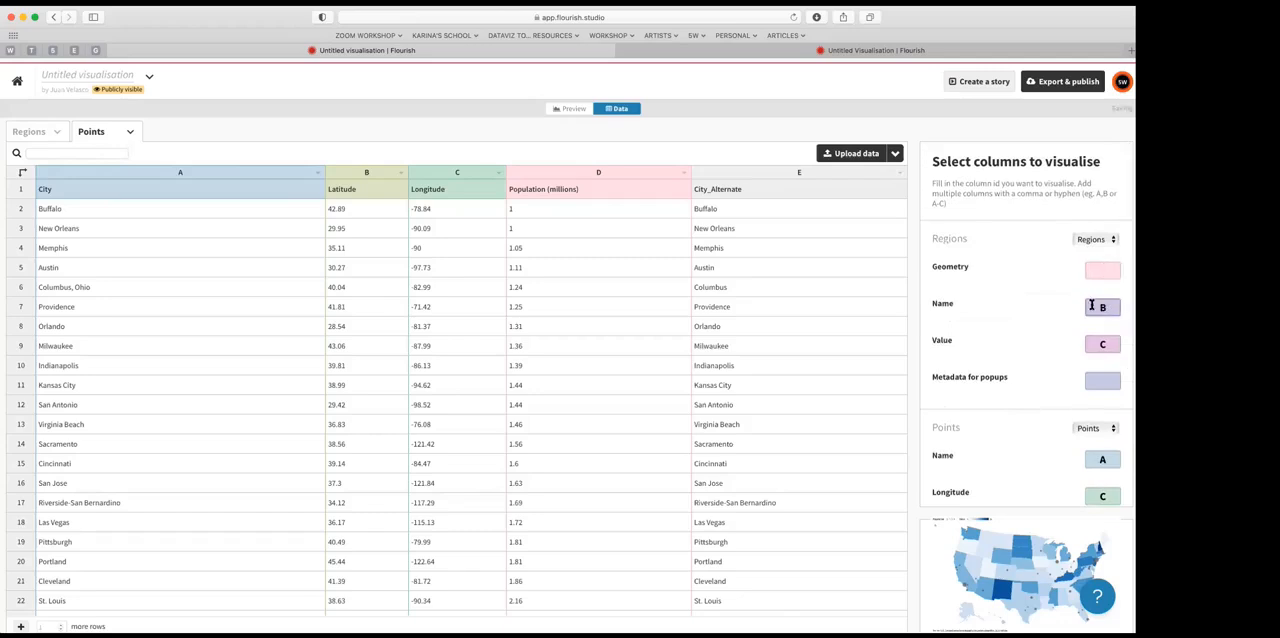
pyautogui.click(1103, 344)
pyautogui.press('BackSpace')
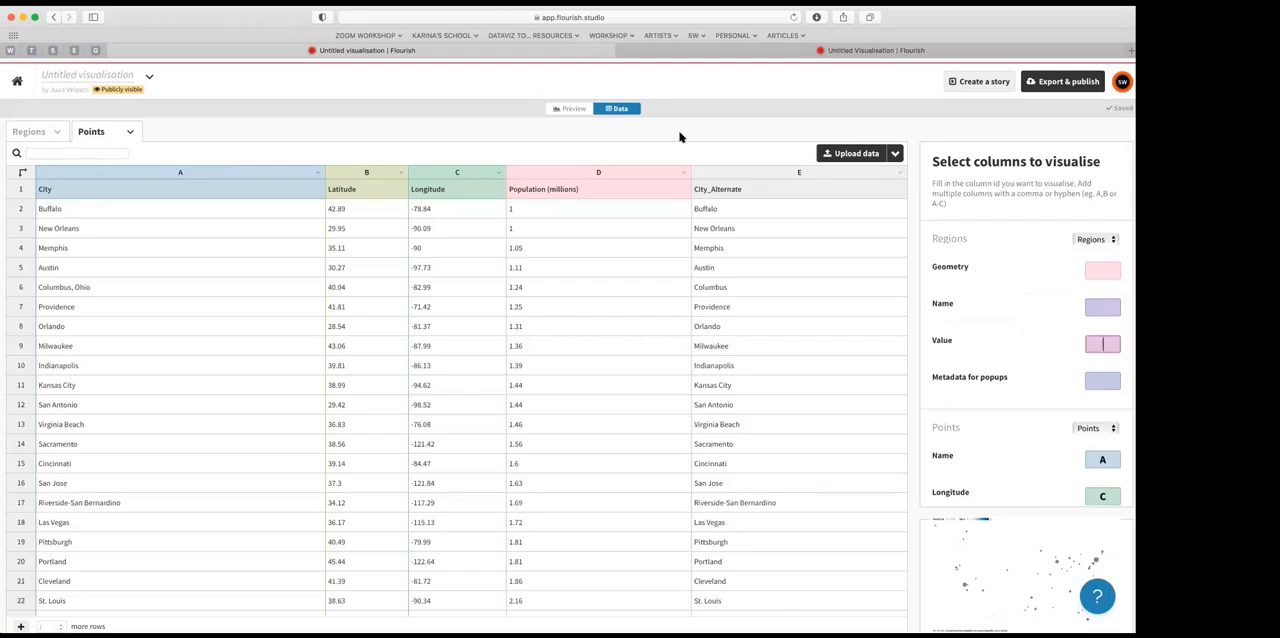
pyautogui.click(564, 111)
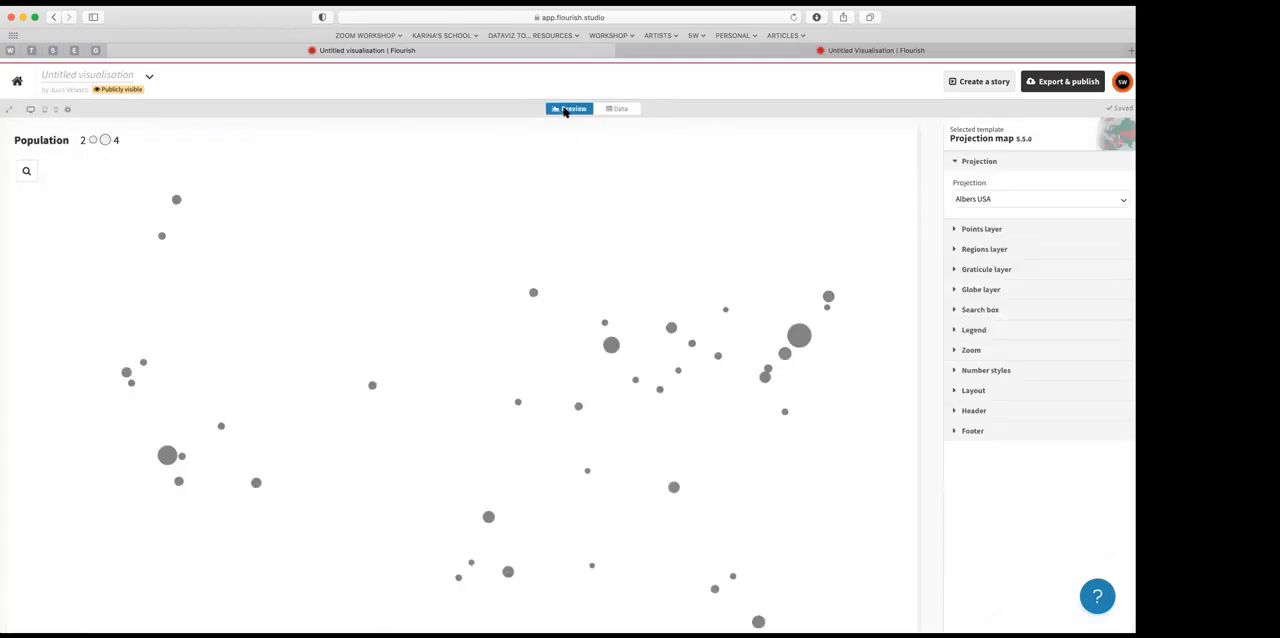
pyautogui.scroll(-2, 458, 368)
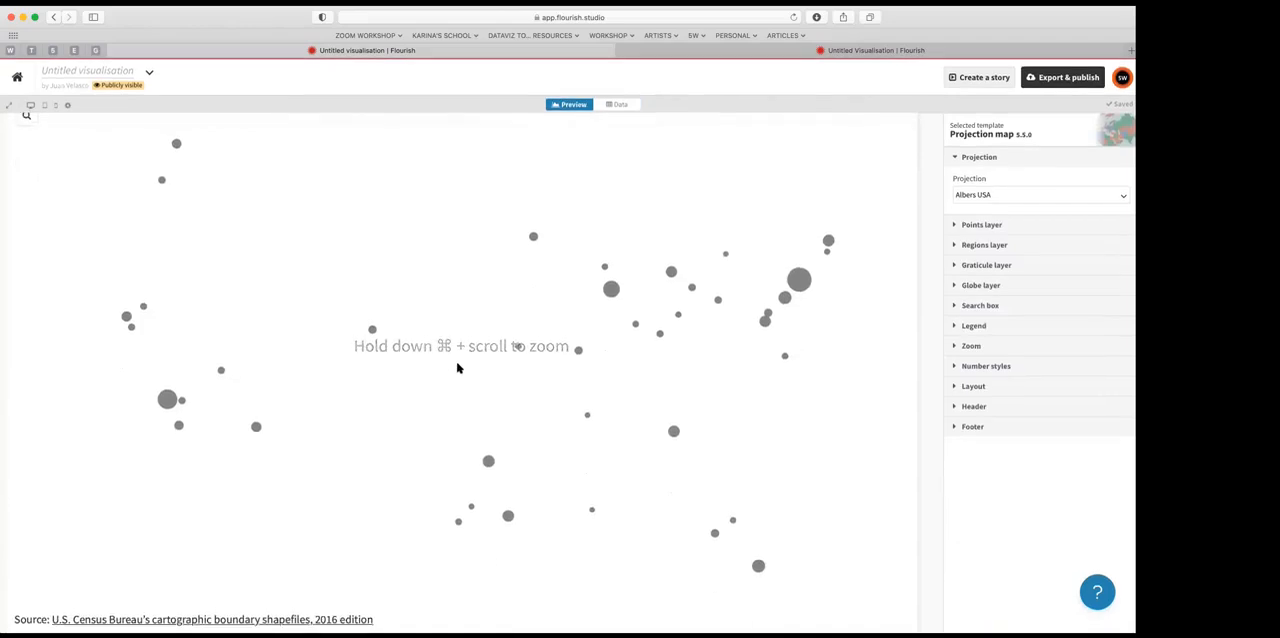
pyautogui.scroll(2, 458, 368)
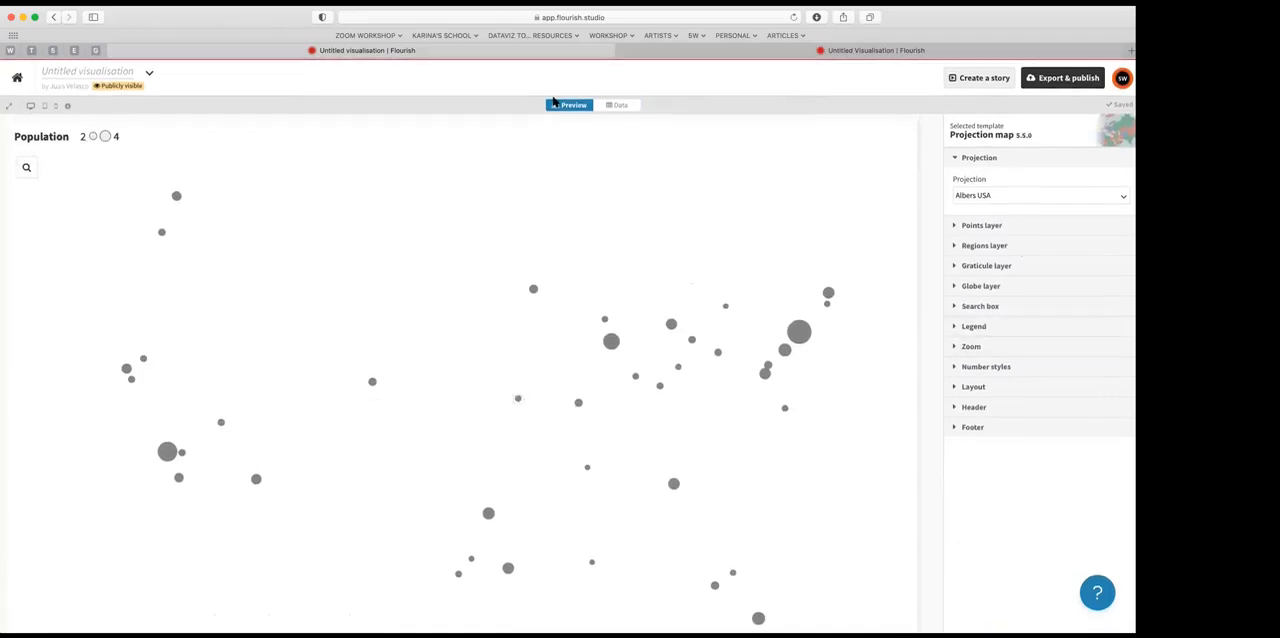
# Step: Assign Regions Geometry to column A and Name to column B, leave Value empty, and preview the uncoloured base map
pyautogui.click(617, 105)
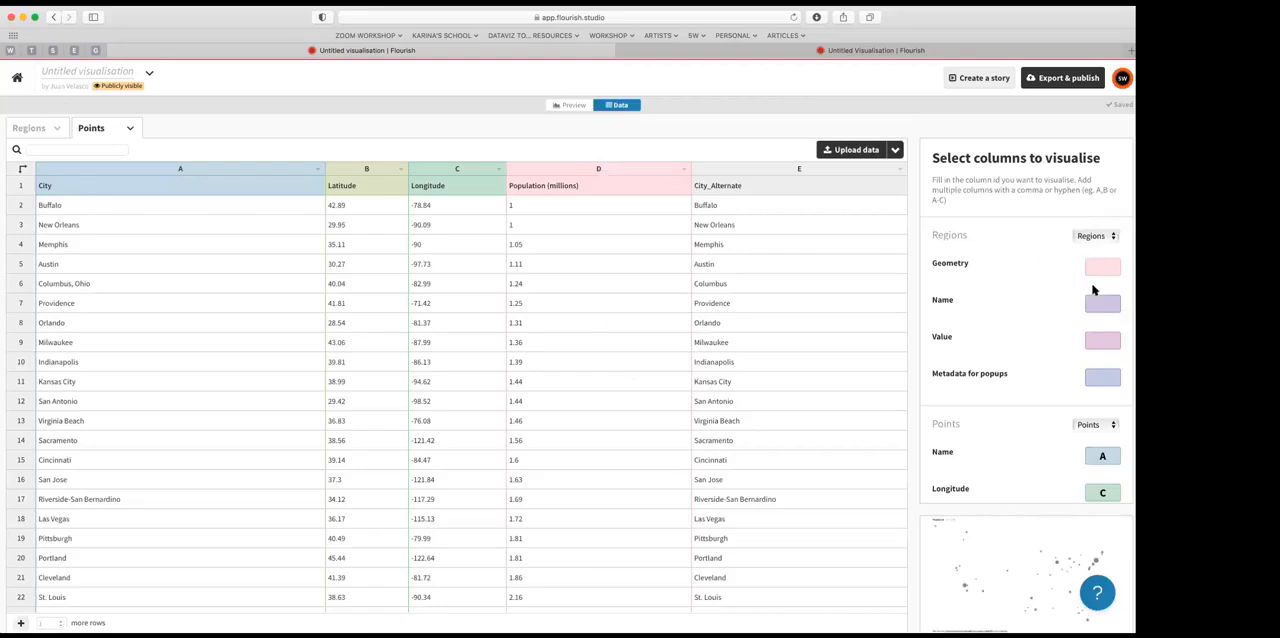
pyautogui.write('C')
pyautogui.write('A')
pyautogui.click(1106, 341)
pyautogui.press('BackSpace')
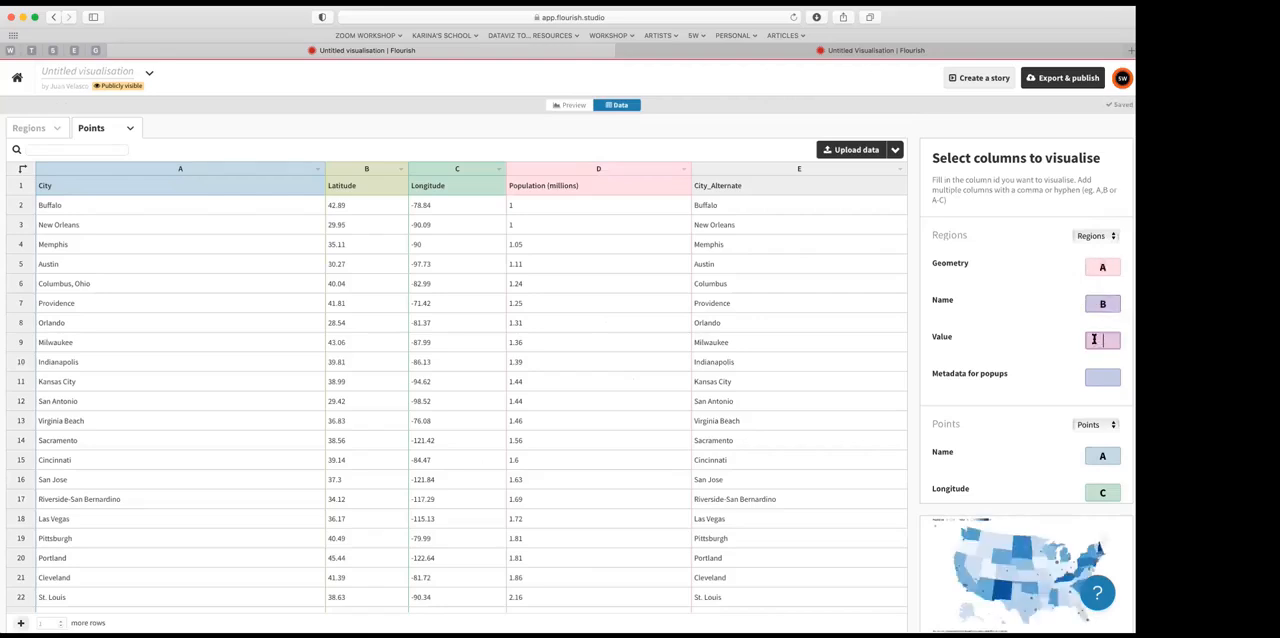
pyautogui.click(573, 105)
pyautogui.click(620, 106)
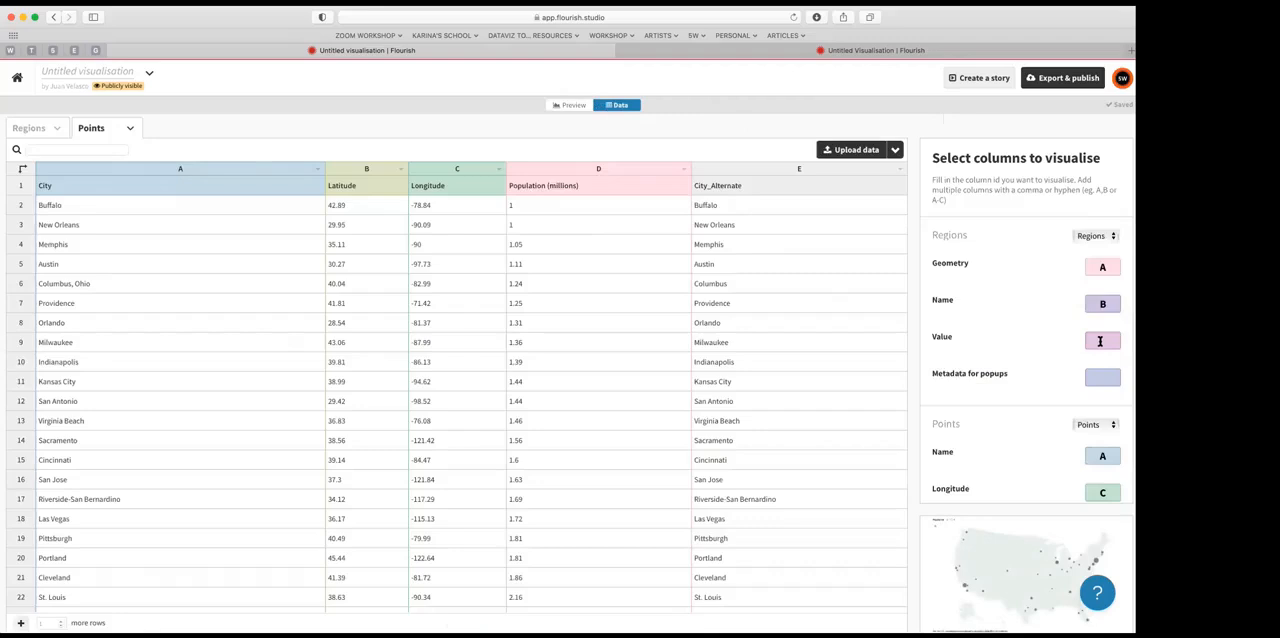
pyautogui.click(574, 106)
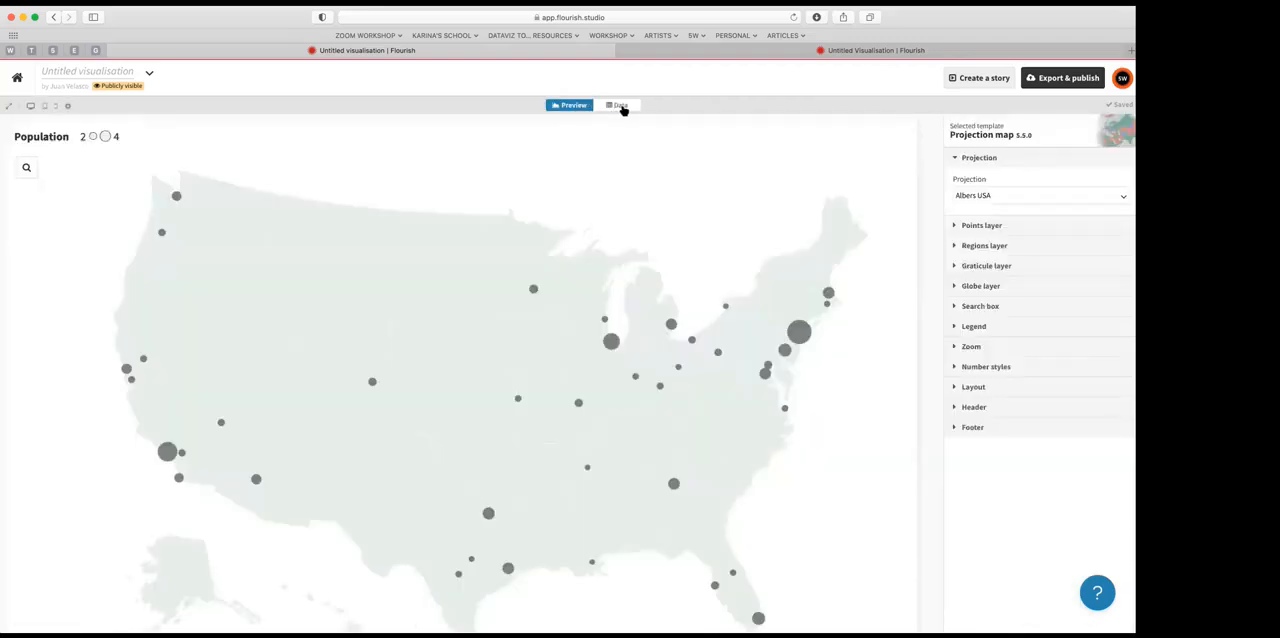
# Step: Replace the Points sheet's data by publicly importing the spreadsheet of county cases and deaths
pyautogui.click(621, 106)
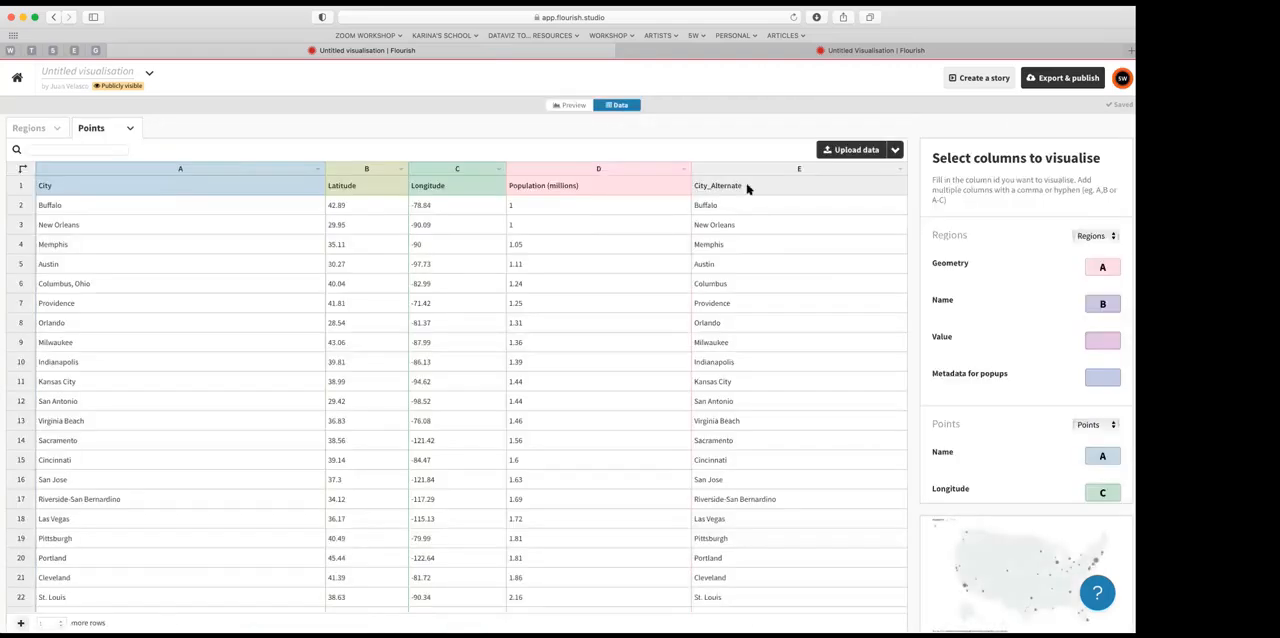
pyautogui.scroll(-3, 1020, 425)
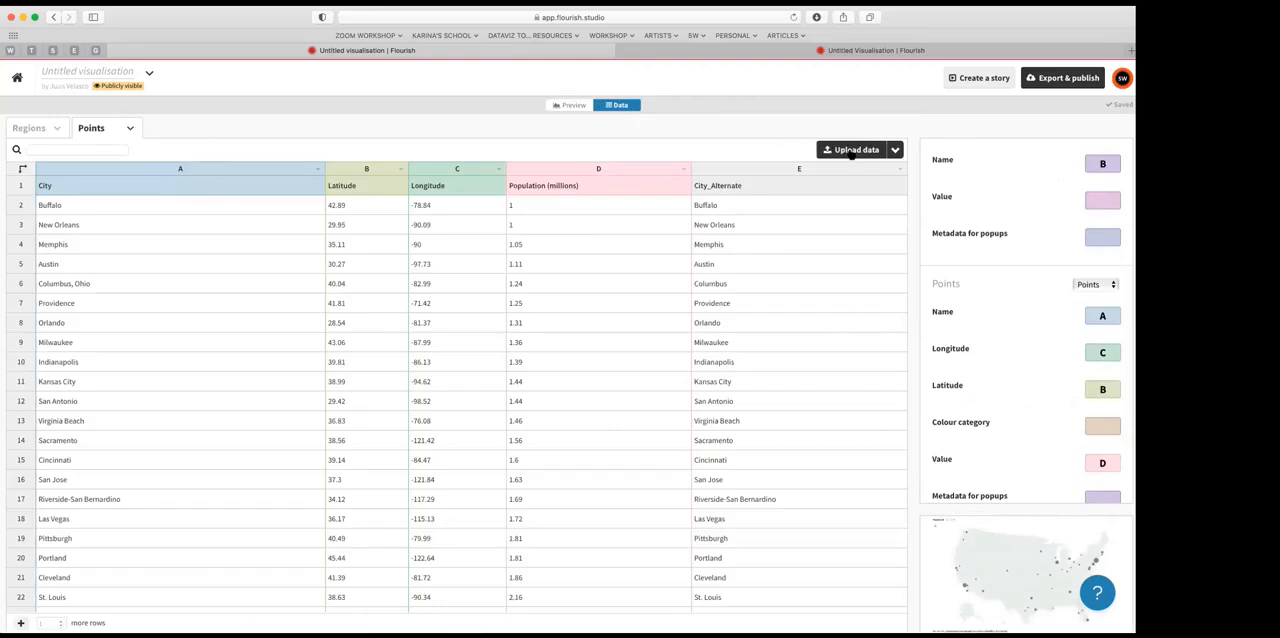
pyautogui.click(855, 153)
pyautogui.click(776, 532)
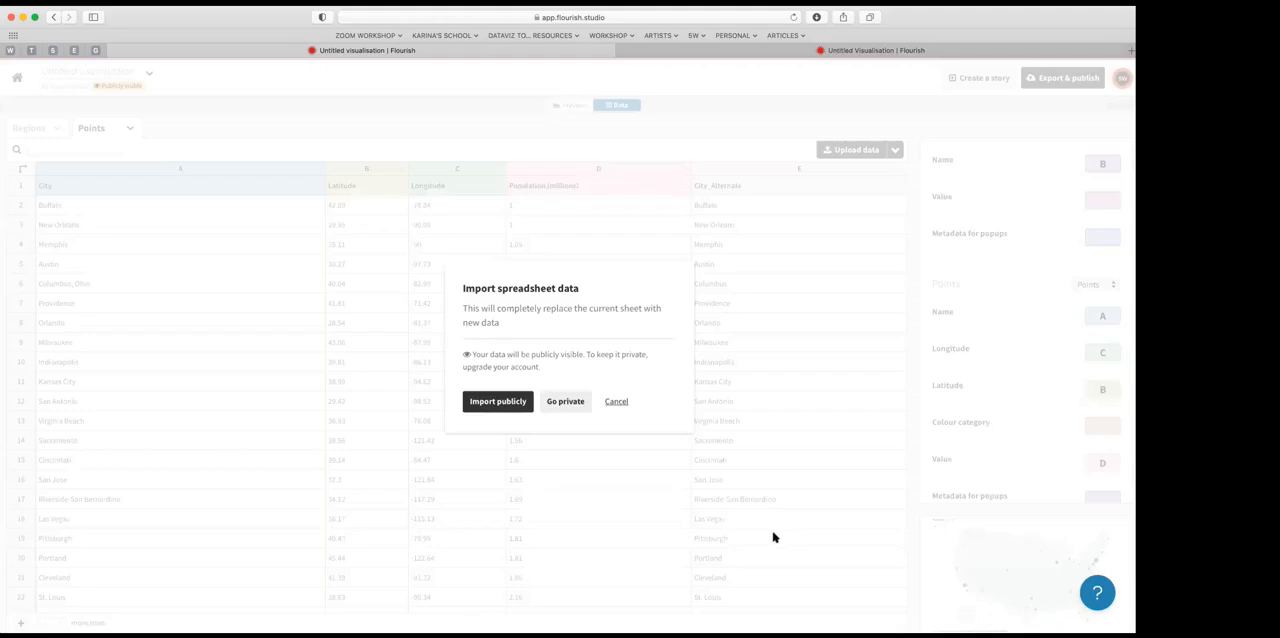
pyautogui.click(490, 401)
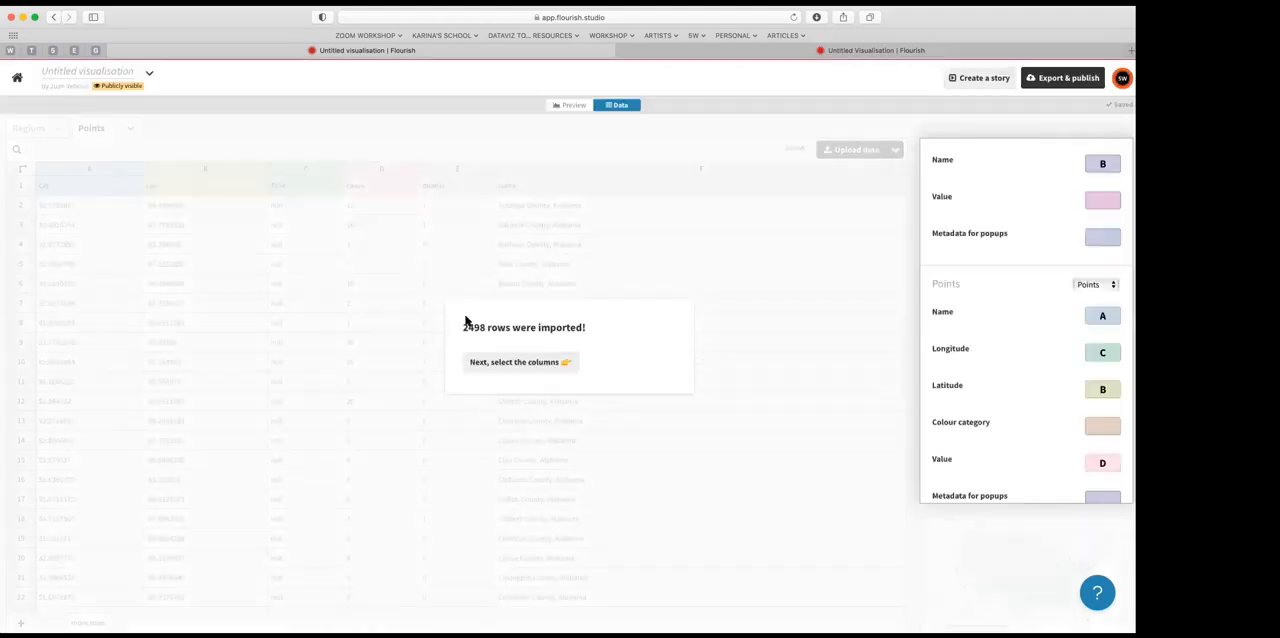
pyautogui.click(485, 364)
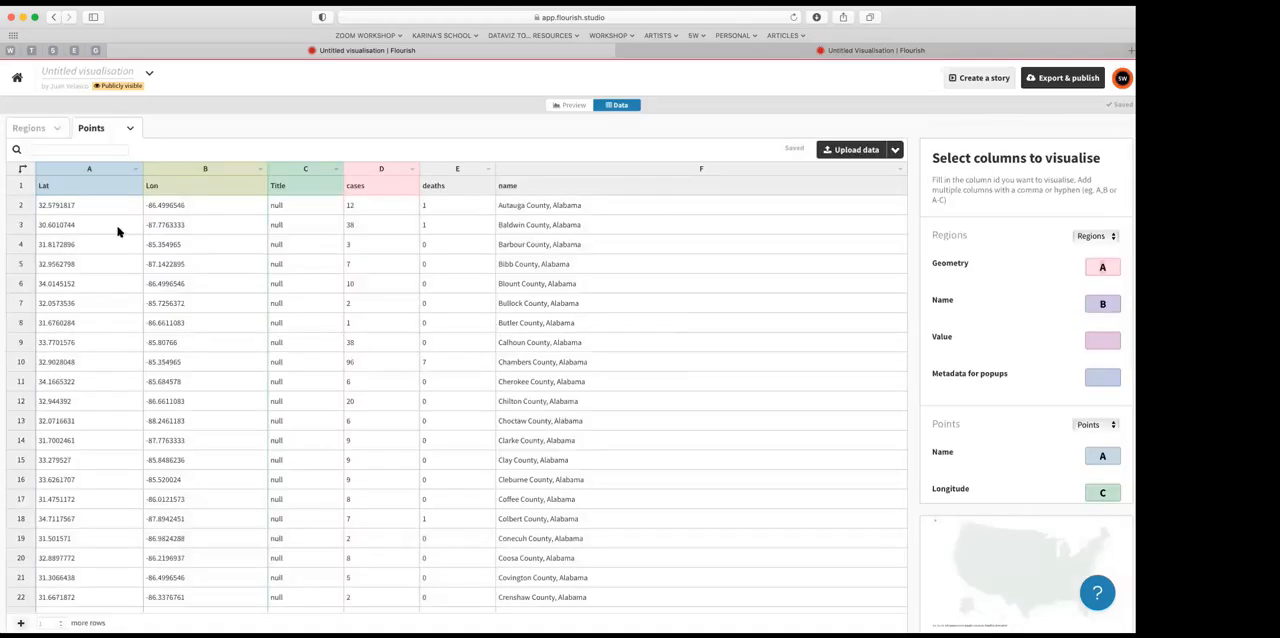
# Step: Assign the Points layer's Name to column F, Latitude to column A and Longitude to column B
pyautogui.scroll(-1, 197, 224)
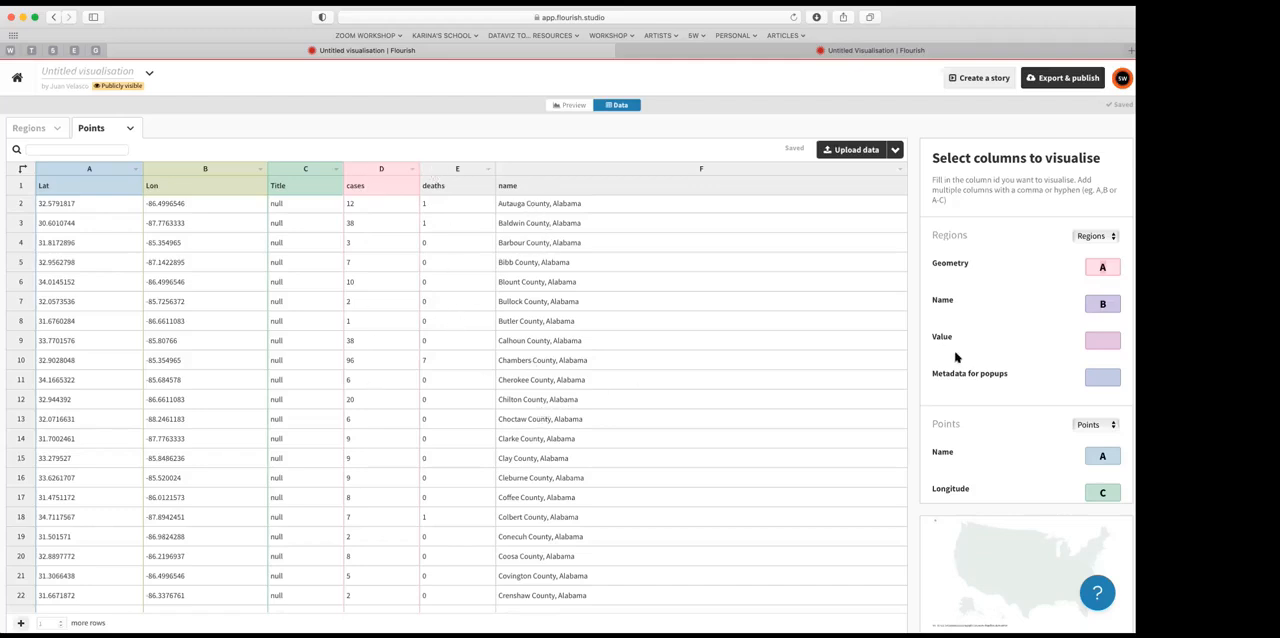
pyautogui.scroll(-5, 1007, 354)
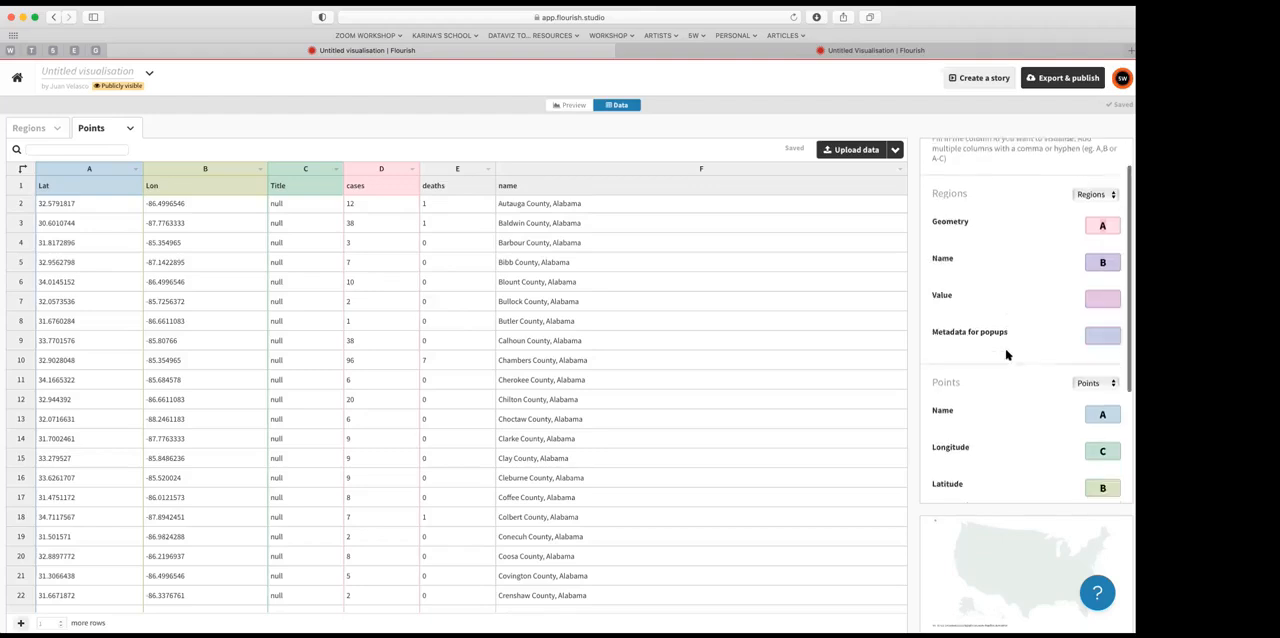
pyautogui.scroll(3, 1007, 354)
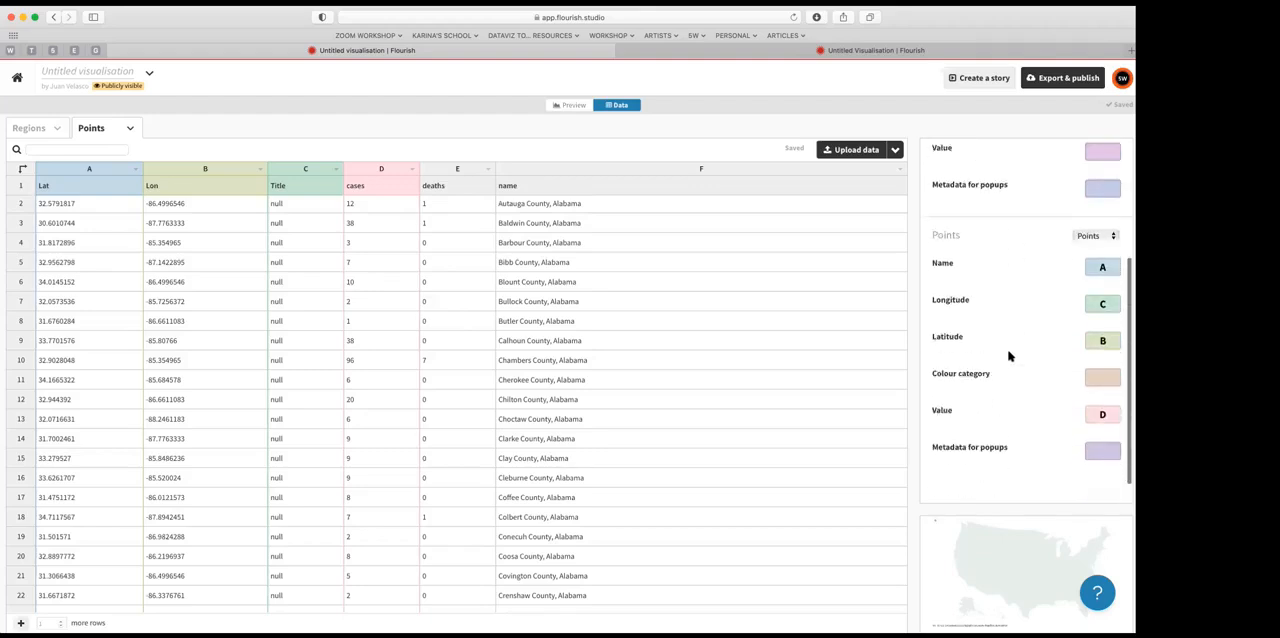
pyautogui.scroll(-2, 1008, 354)
pyautogui.click(1104, 278)
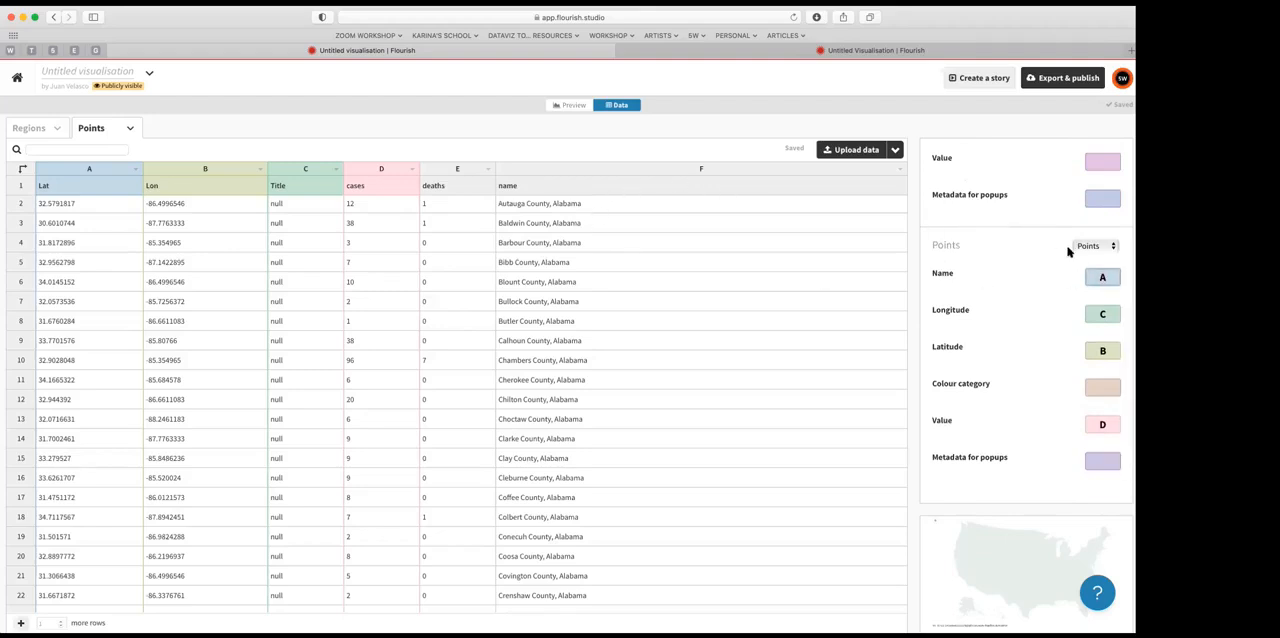
pyautogui.click(834, 234)
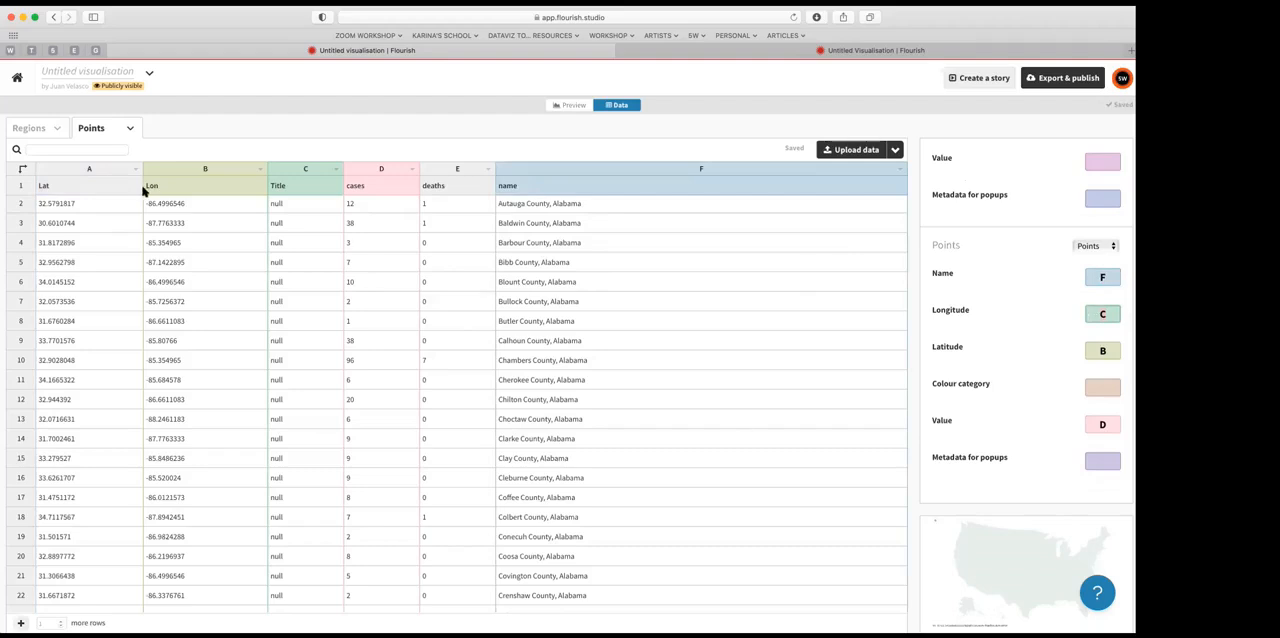
pyautogui.click(1086, 349)
pyautogui.write('A')
pyautogui.click(1095, 309)
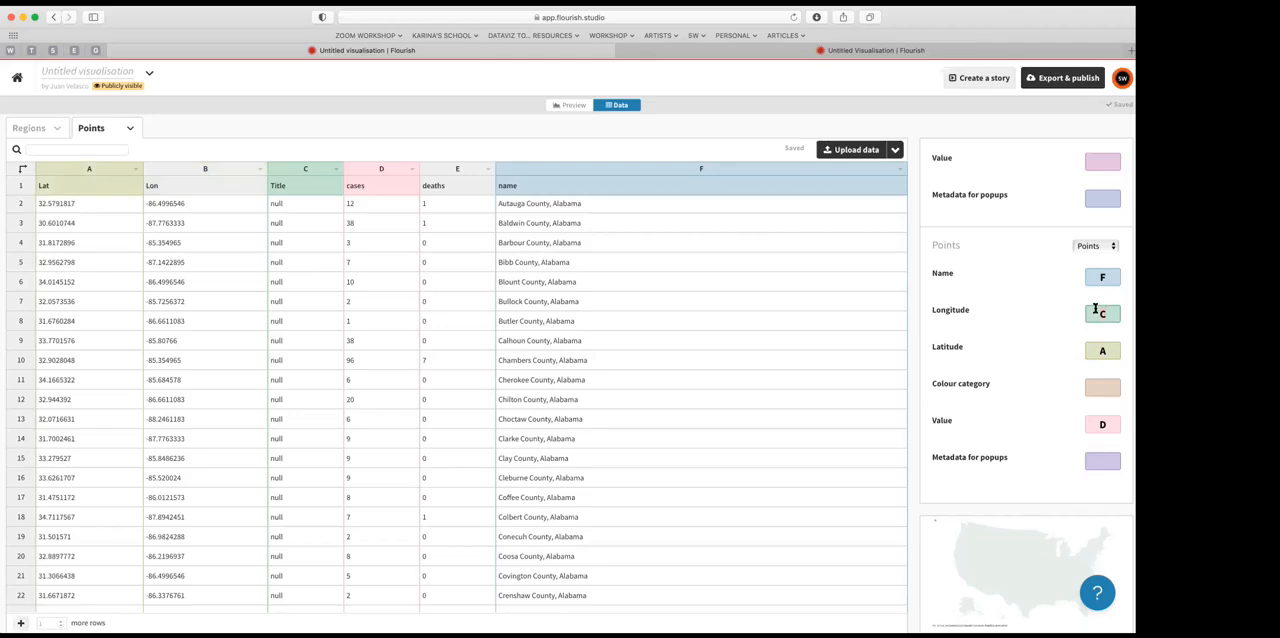
pyautogui.write('B')
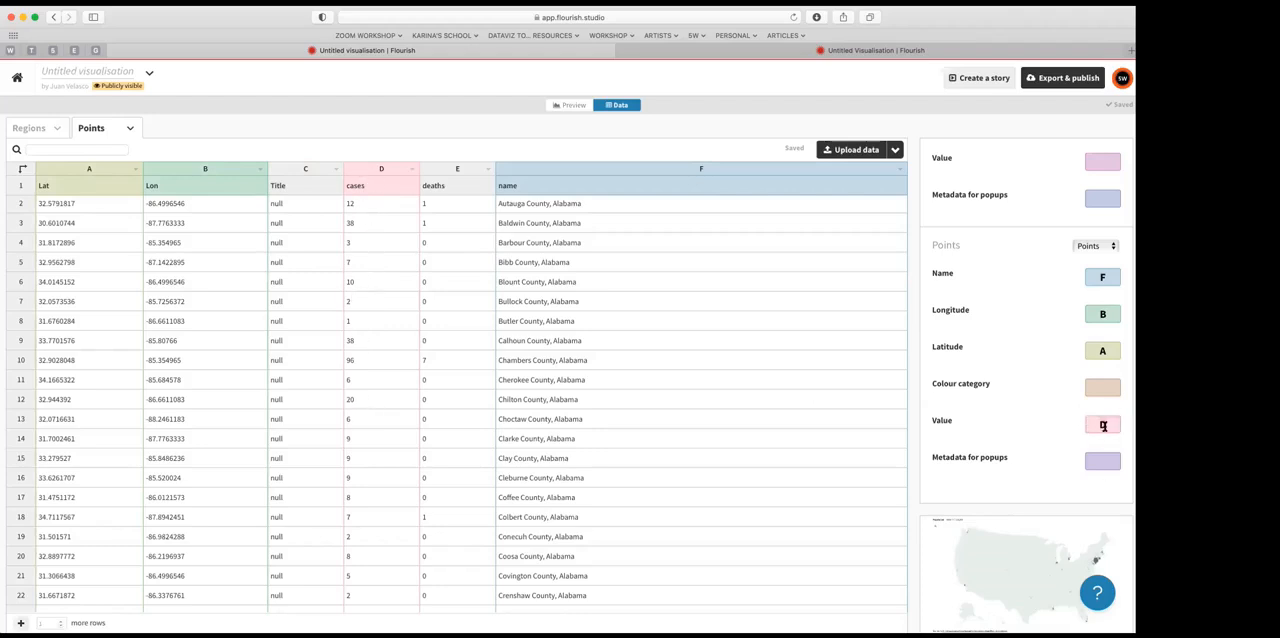
# Step: Preview the county points on the map and set the Points layer's maximum radius to 60
pyautogui.click(572, 105)
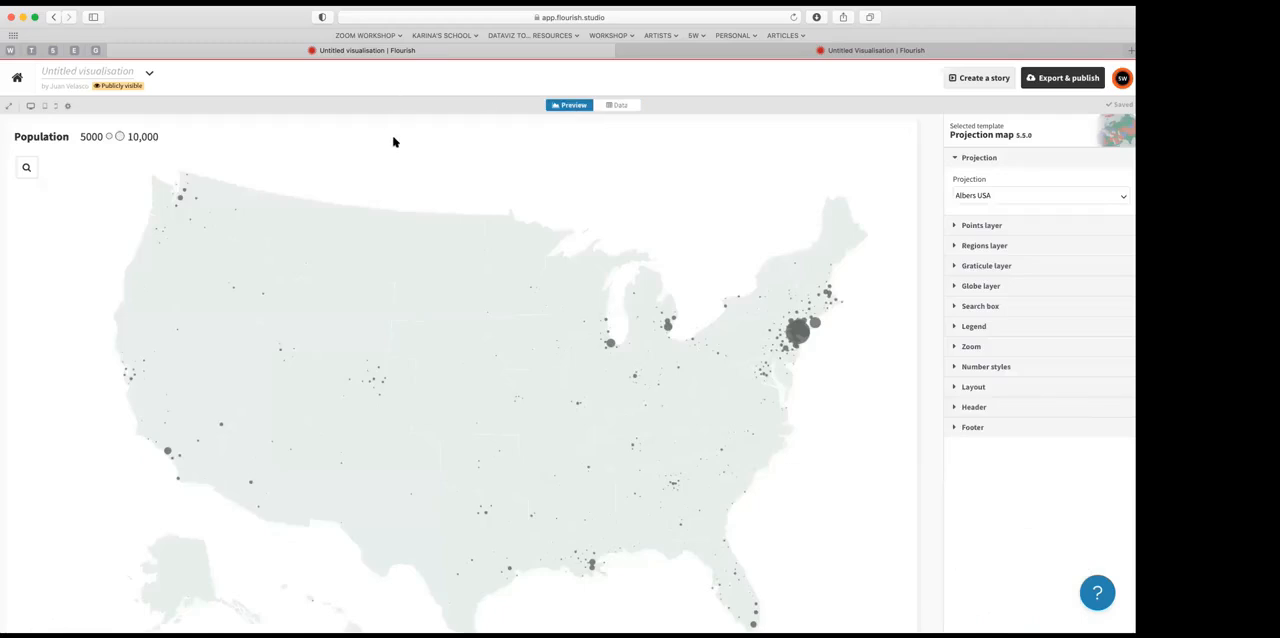
pyautogui.scroll(-2, 393, 141)
pyautogui.scroll(1, 393, 141)
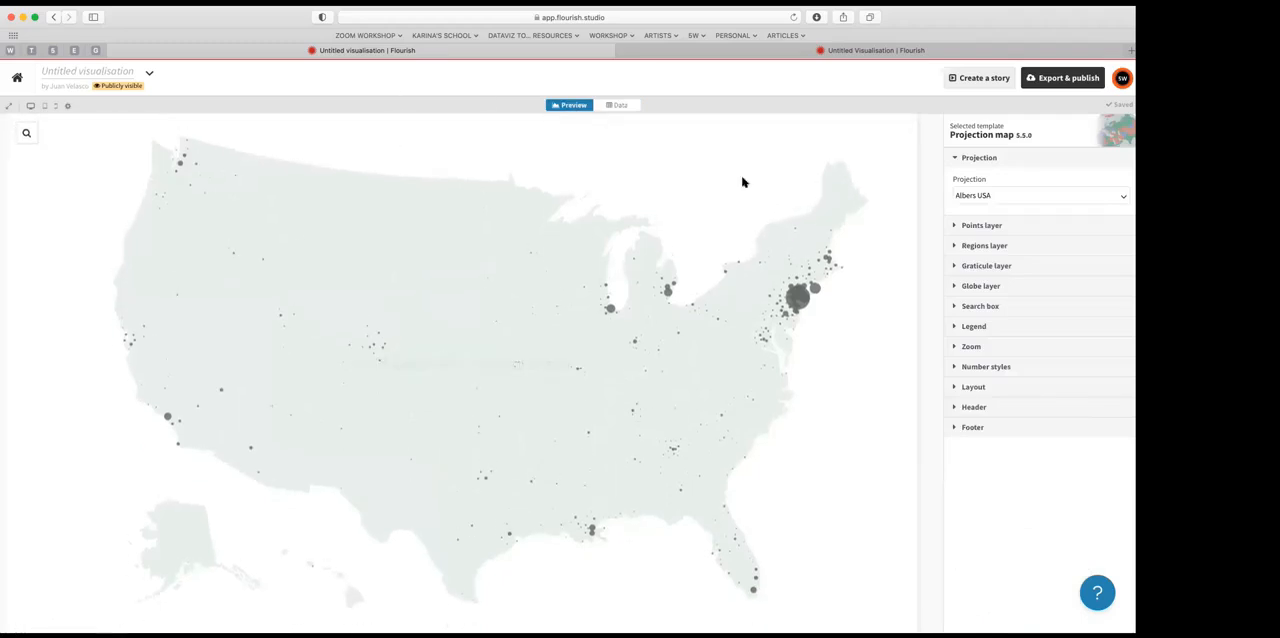
pyautogui.click(977, 228)
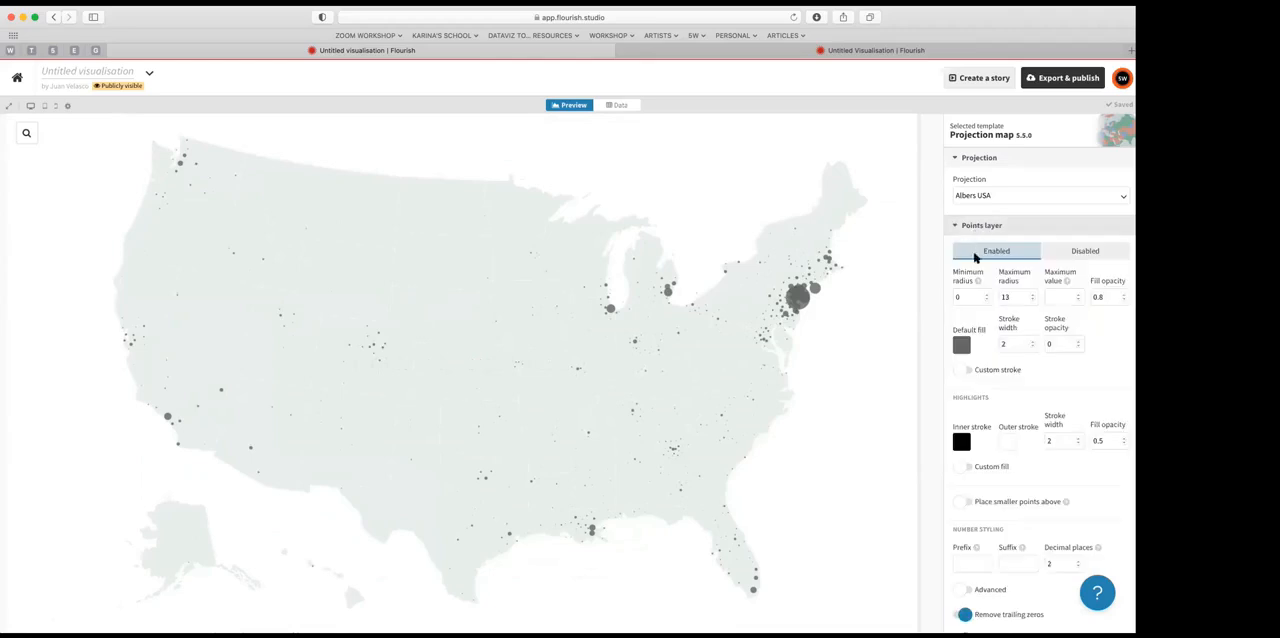
pyautogui.moveTo(1009, 298); pyautogui.dragTo(997, 296)
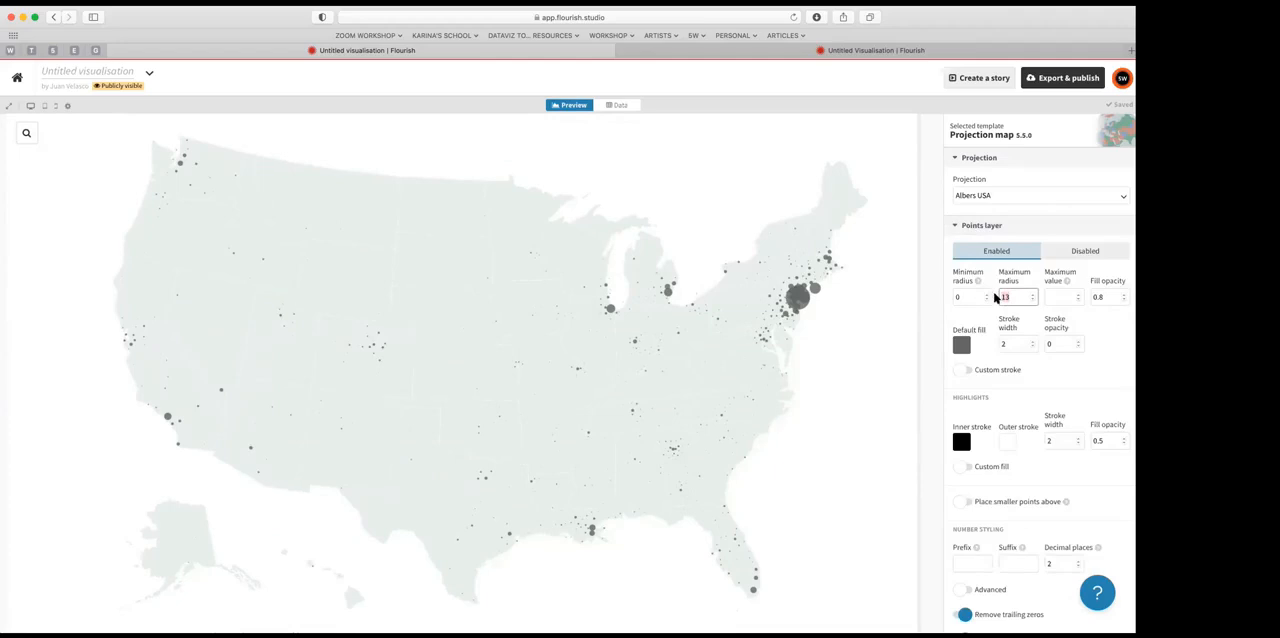
pyautogui.write('60')
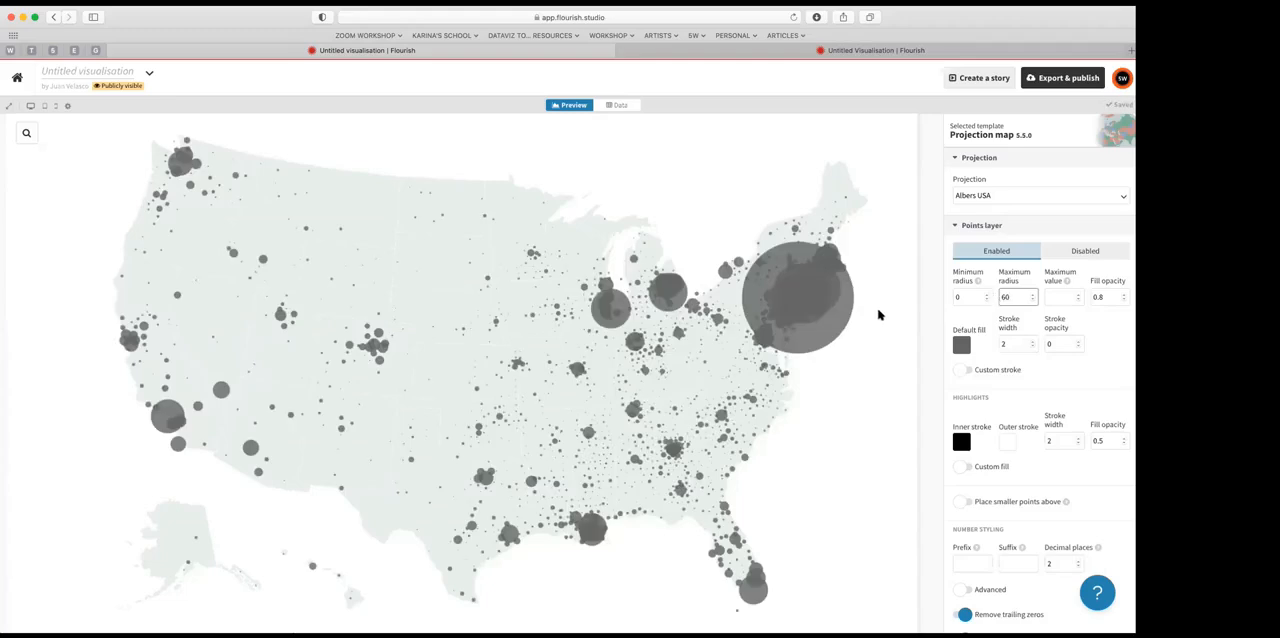
# Step: Set the Points layer's default fill to blue, and change it to orange-red
pyautogui.click(961, 345)
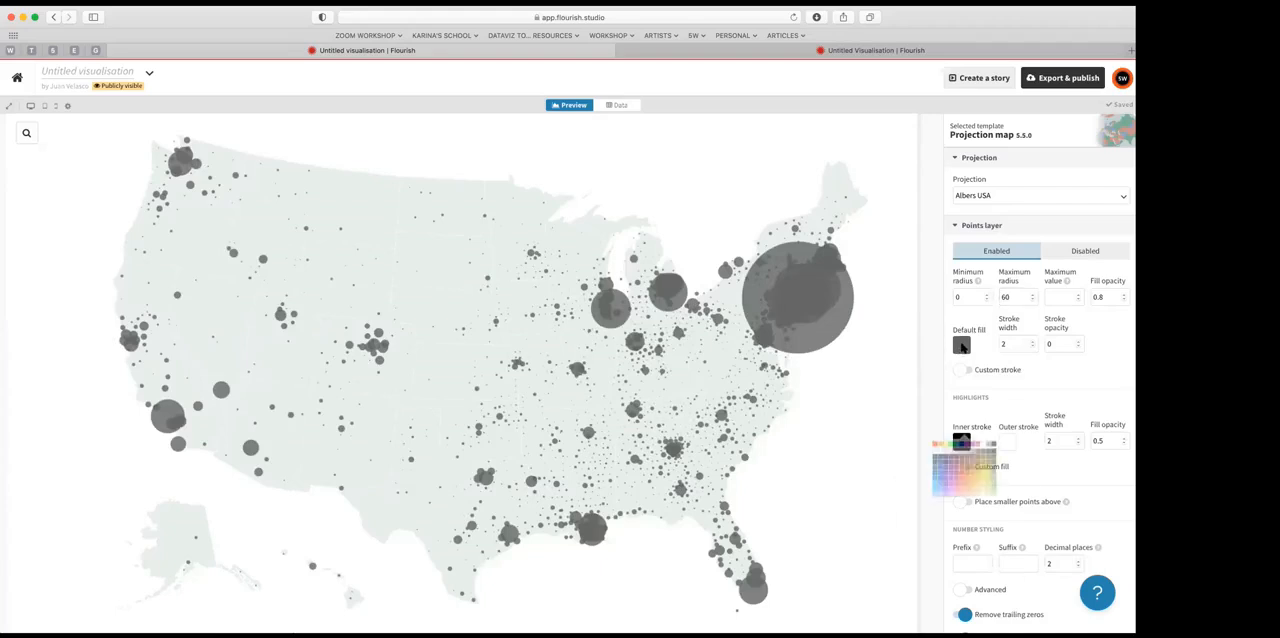
pyautogui.click(918, 507)
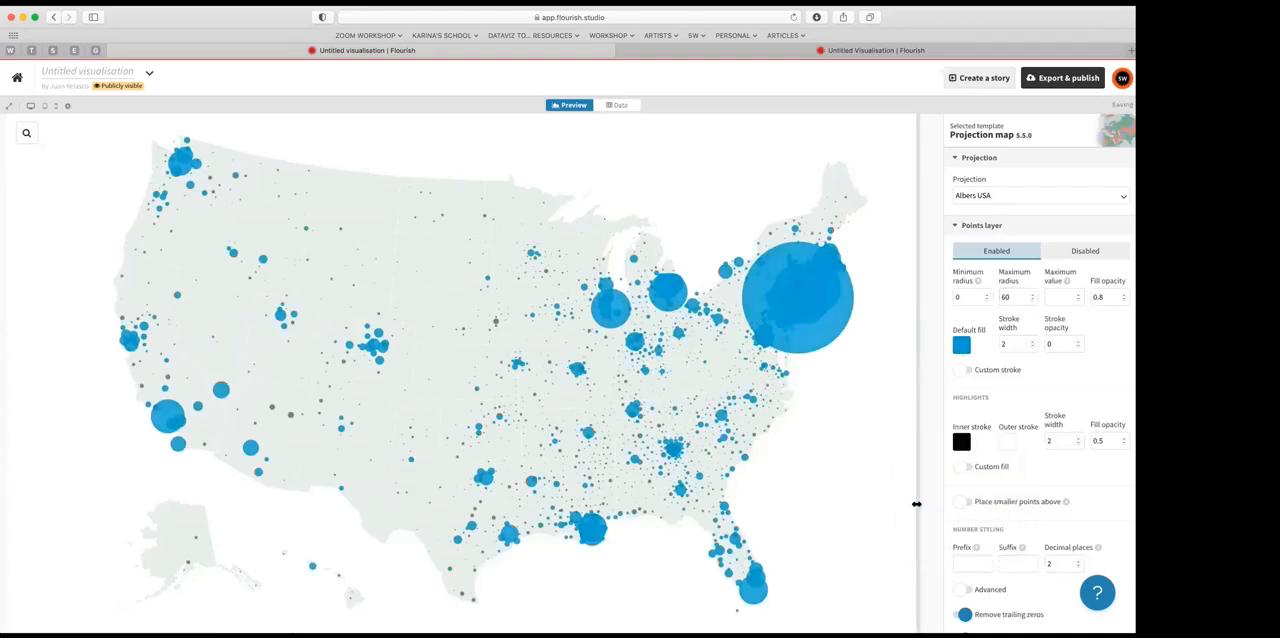
pyautogui.click(961, 345)
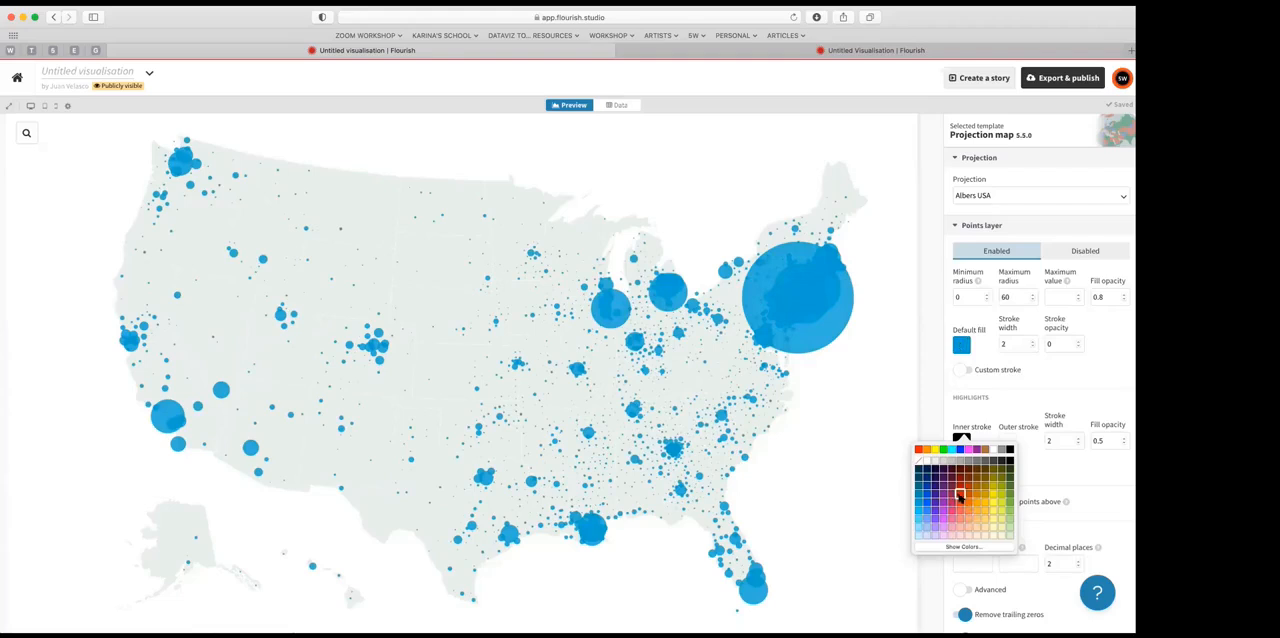
pyautogui.click(956, 497)
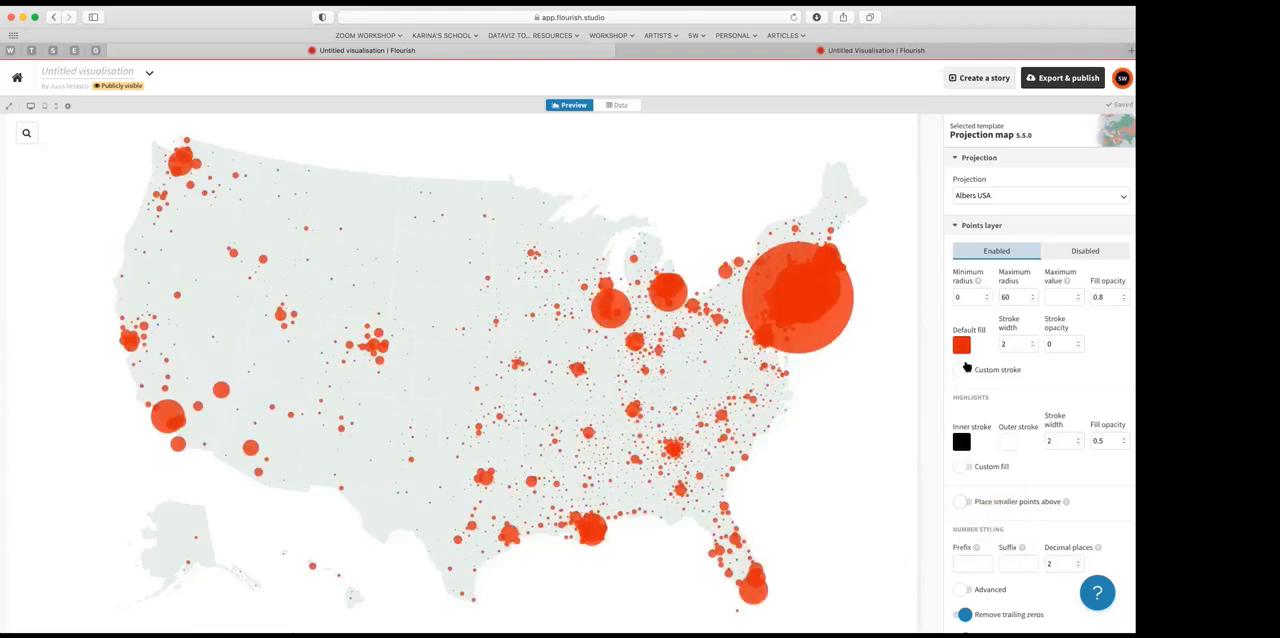
# Step: Try different fill opacities on the Points layer, from fully opaque to very faint, and settle on 0.2
pyautogui.click(1122, 294)
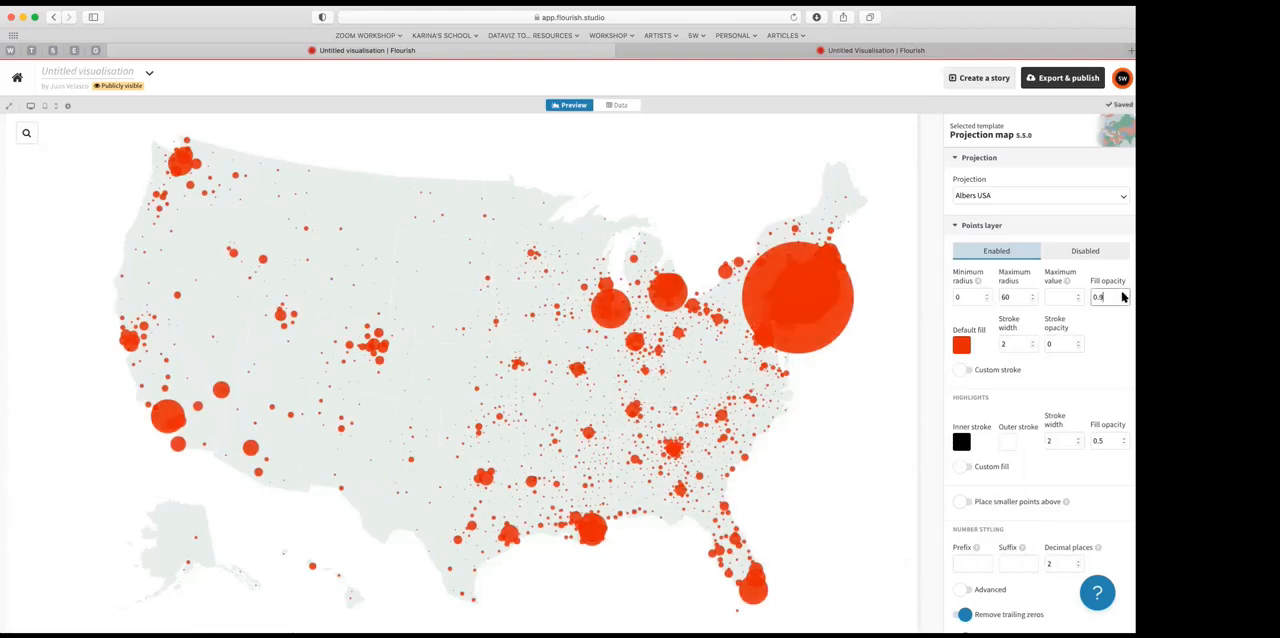
pyautogui.click(1121, 300)
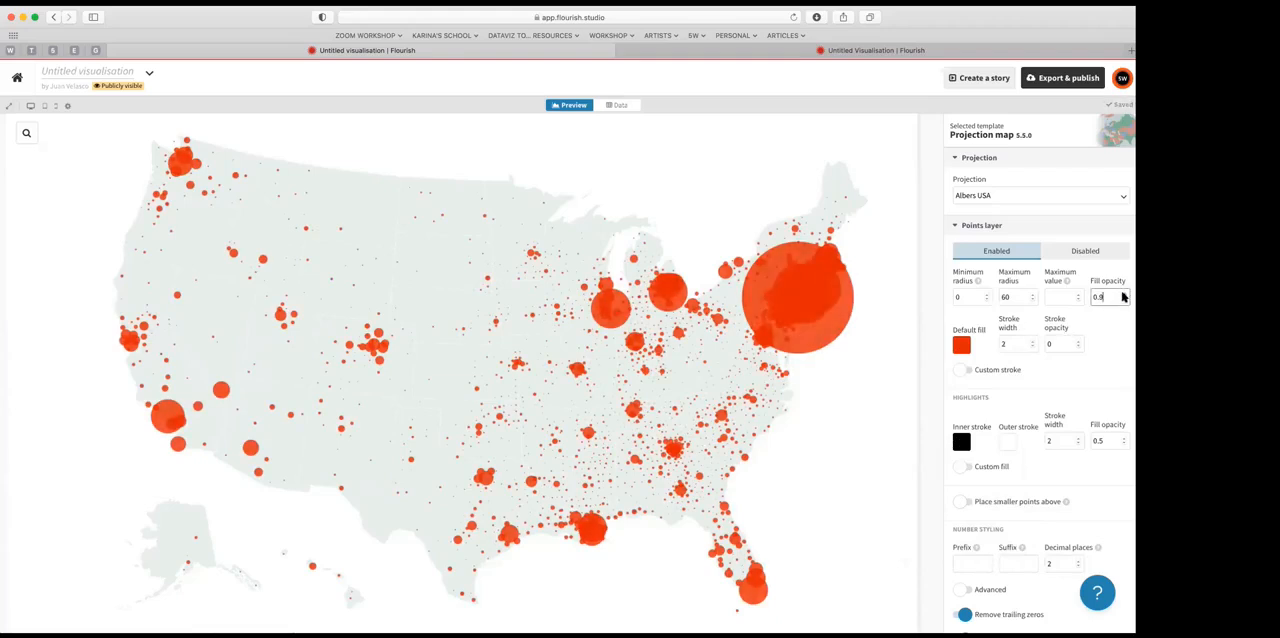
pyautogui.click(1122, 294)
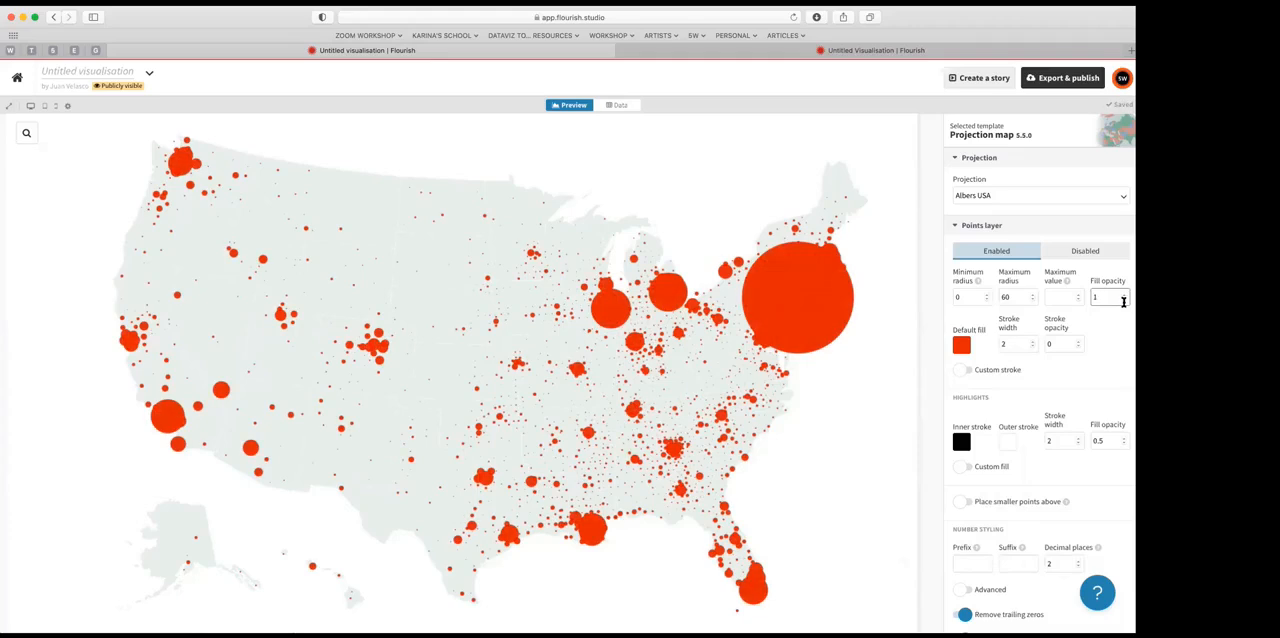
pyautogui.click(1121, 300)
pyautogui.click(1121, 300)
pyautogui.click(1121, 300)
pyautogui.click(1121, 300)
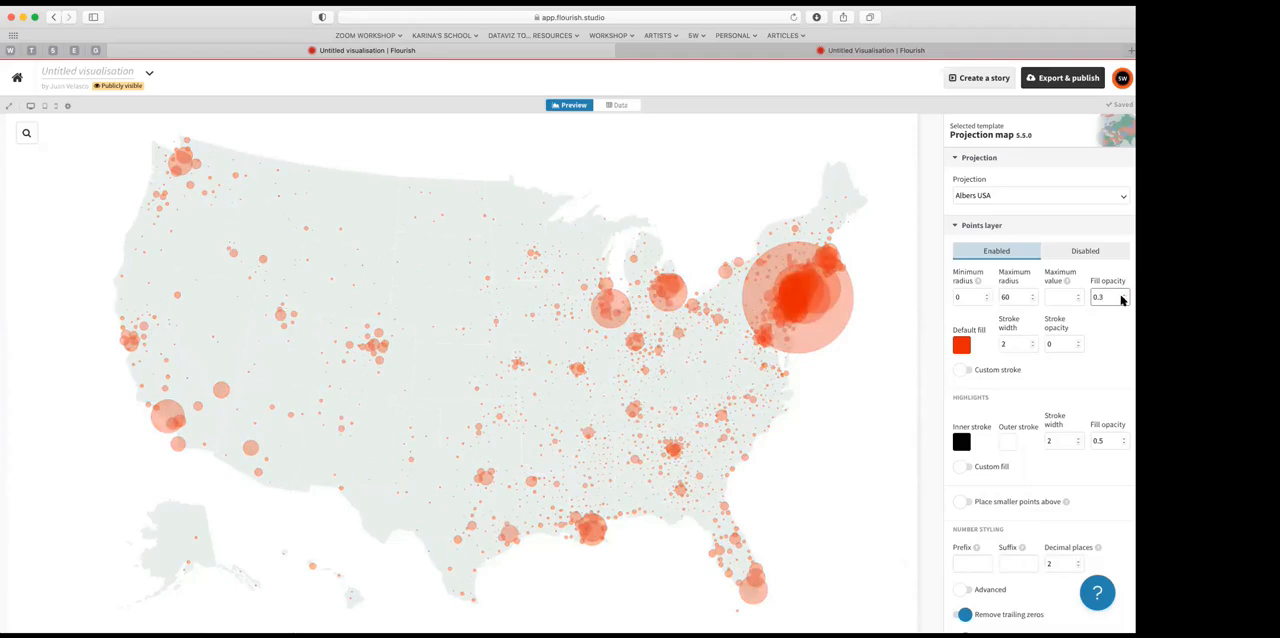
pyautogui.click(1121, 300)
pyautogui.click(1121, 300)
pyautogui.click(1121, 300)
pyautogui.click(1122, 294)
pyautogui.click(1122, 294)
pyautogui.click(1123, 294)
pyautogui.click(1122, 300)
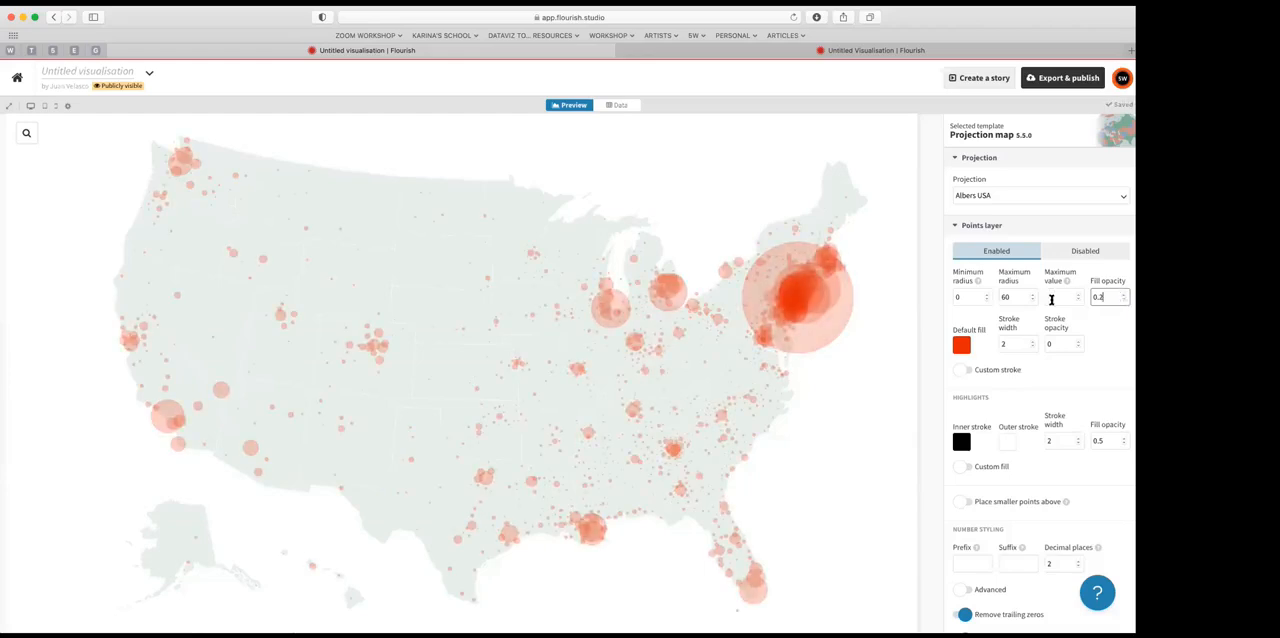
# Step: Raise the Points layer's stroke opacity to 1 so the circles get solid outlines
pyautogui.click(1075, 343)
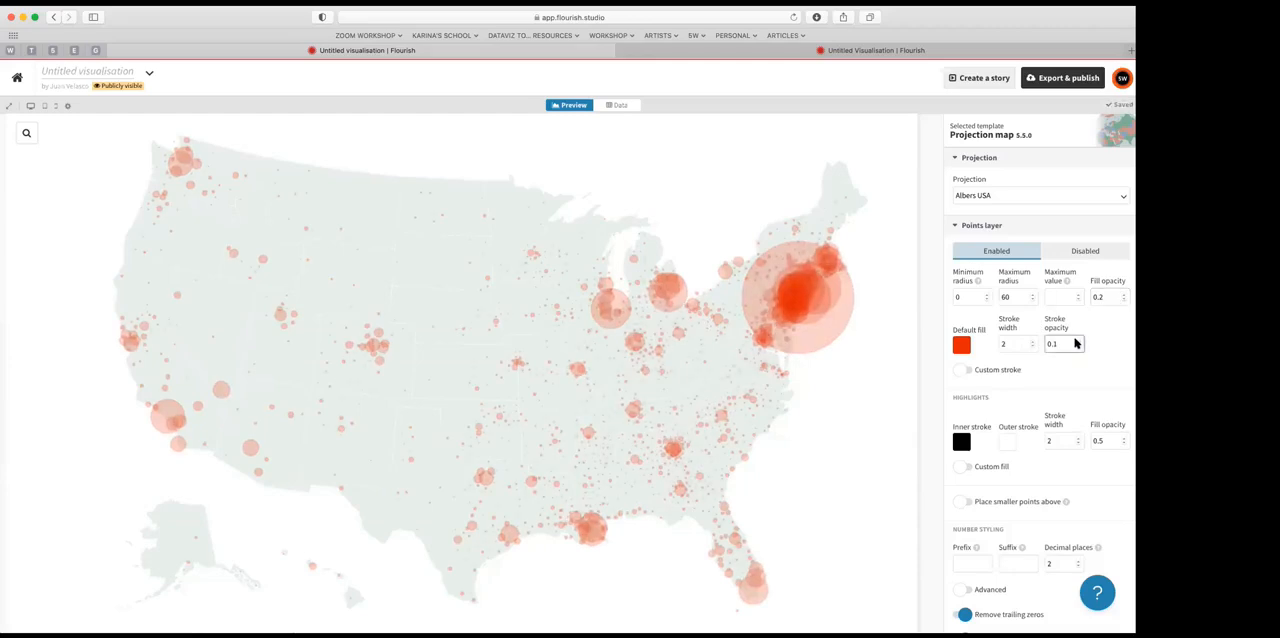
pyautogui.click(1076, 341)
pyautogui.click(1074, 341)
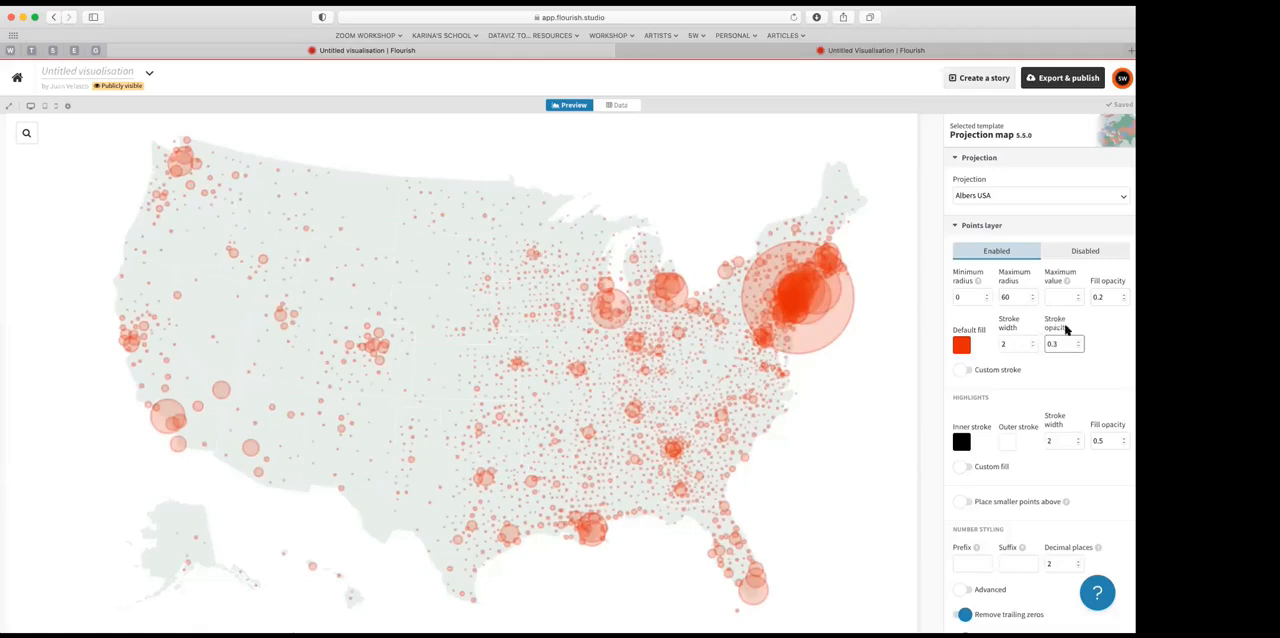
pyautogui.click(1076, 342)
pyautogui.click(1076, 342)
pyautogui.click(1076, 342)
pyautogui.click(1076, 342)
pyautogui.click(1076, 342)
pyautogui.click(1076, 342)
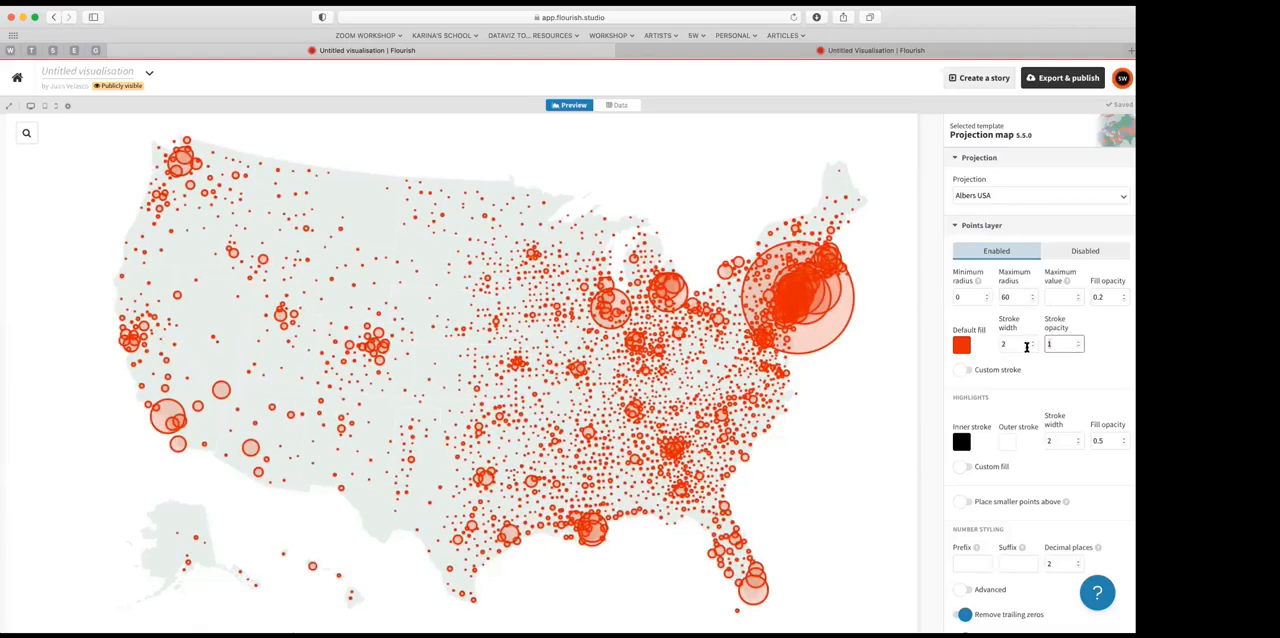
# Step: Thin the point outlines to a stroke width of 0.5 and reduce the fill opacity to 0.1
pyautogui.doubleClick(1030, 345)
pyautogui.write('1.75')
pyautogui.press('BackSpace')
pyautogui.press('BackSpace')
pyautogui.press('BackSpace')
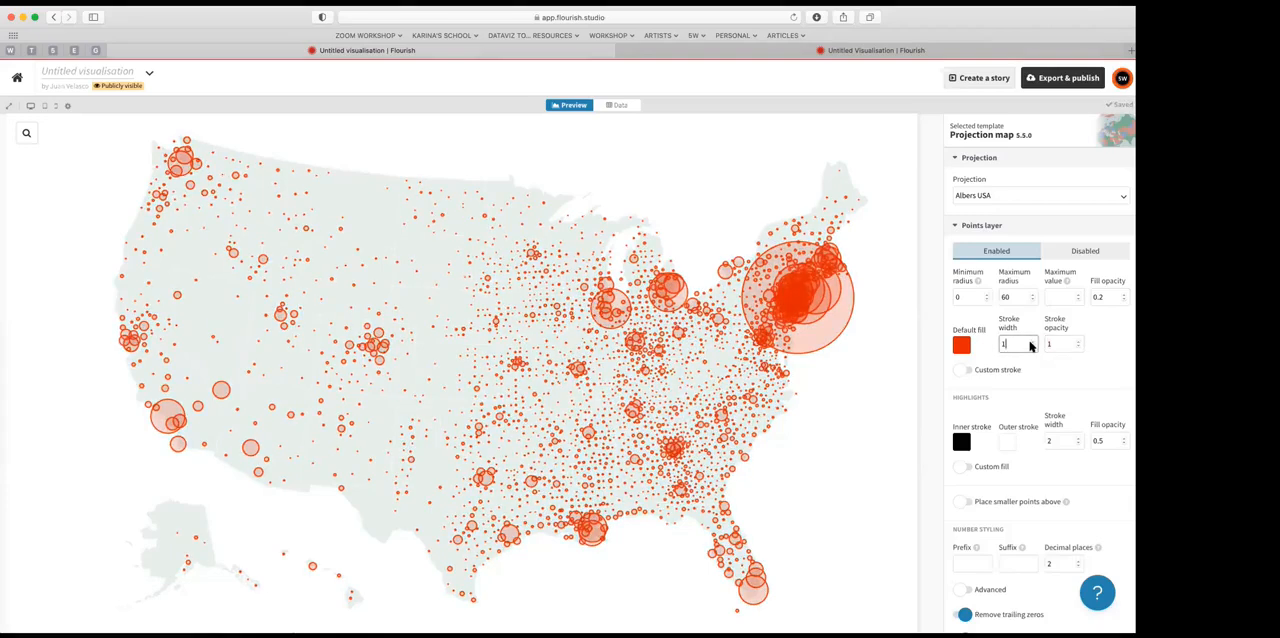
pyautogui.press('BackSpace')
pyautogui.write('0.5')
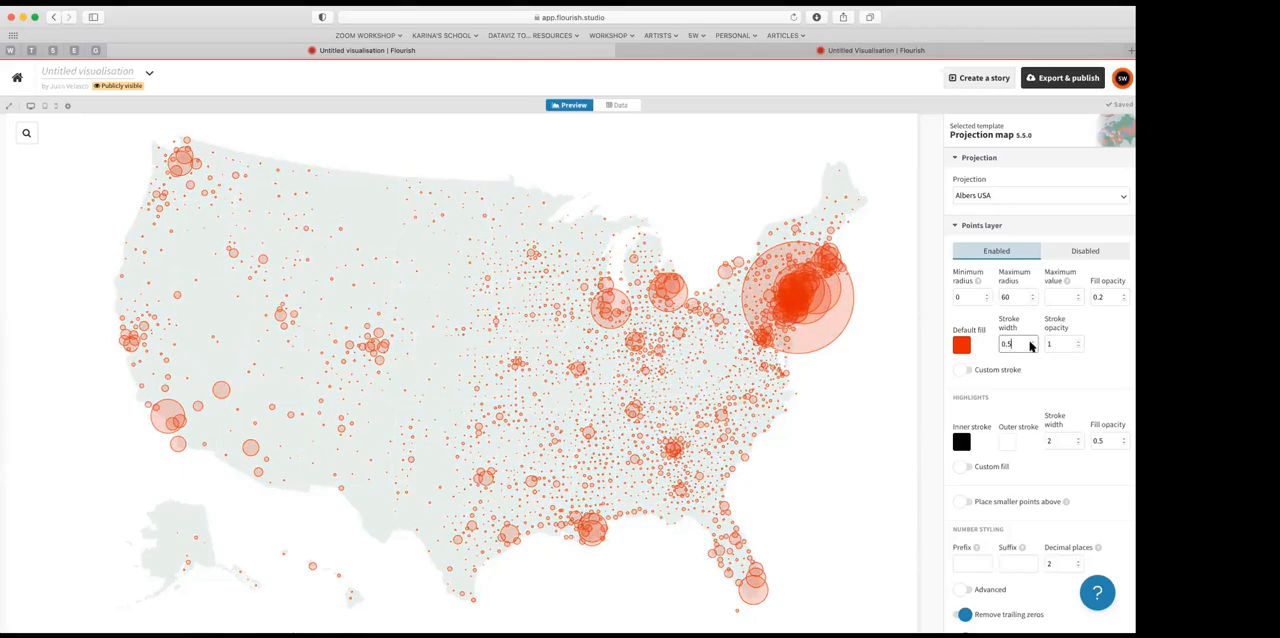
pyautogui.click(1122, 299)
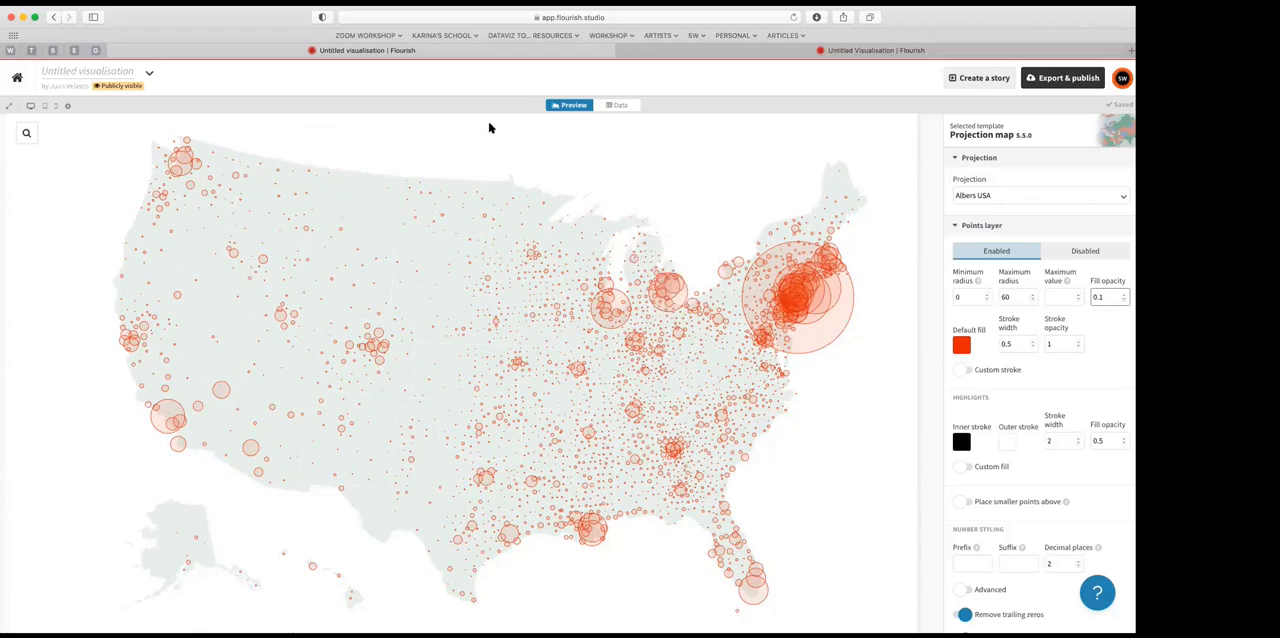
# Step: Switch to the Coronavirus spreadsheet in Excel and split the name column at commas into county and state columns using Text to Columns
pyautogui.click(614, 107)
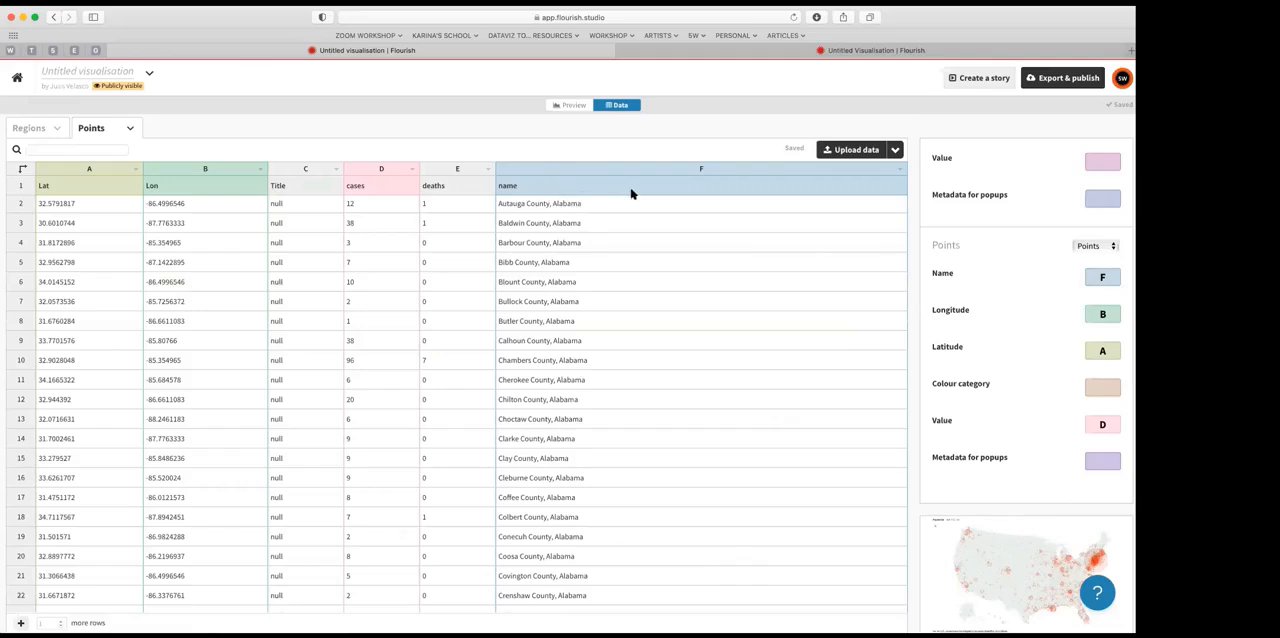
pyautogui.click(572, 106)
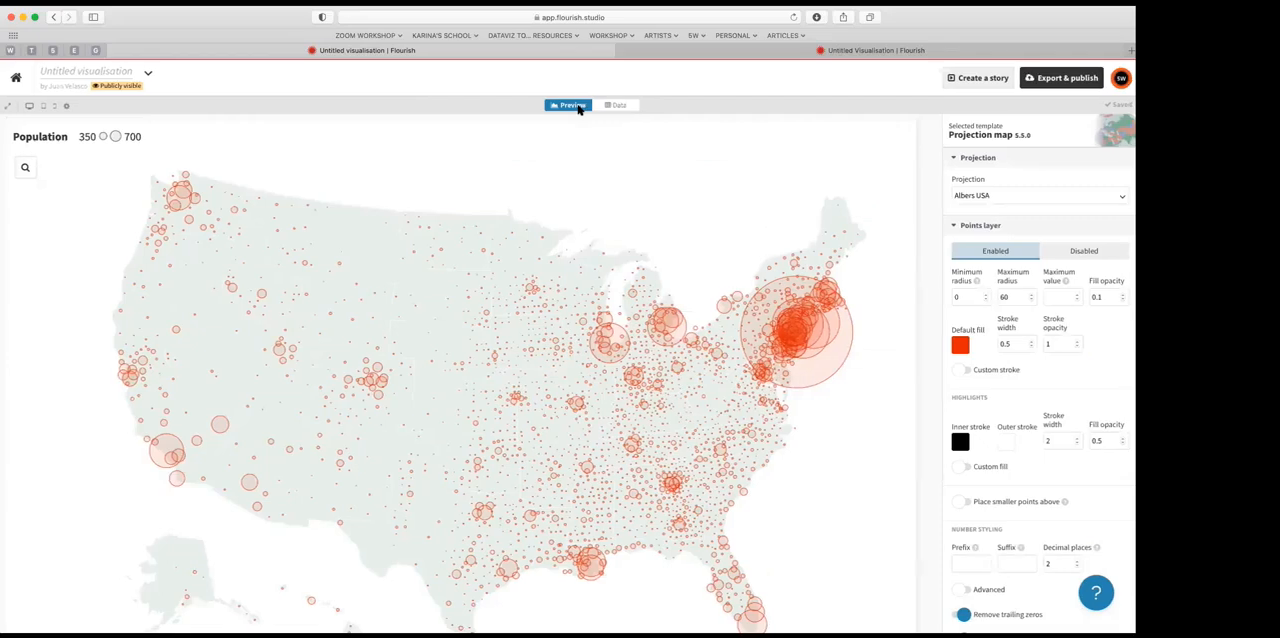
pyautogui.click(617, 106)
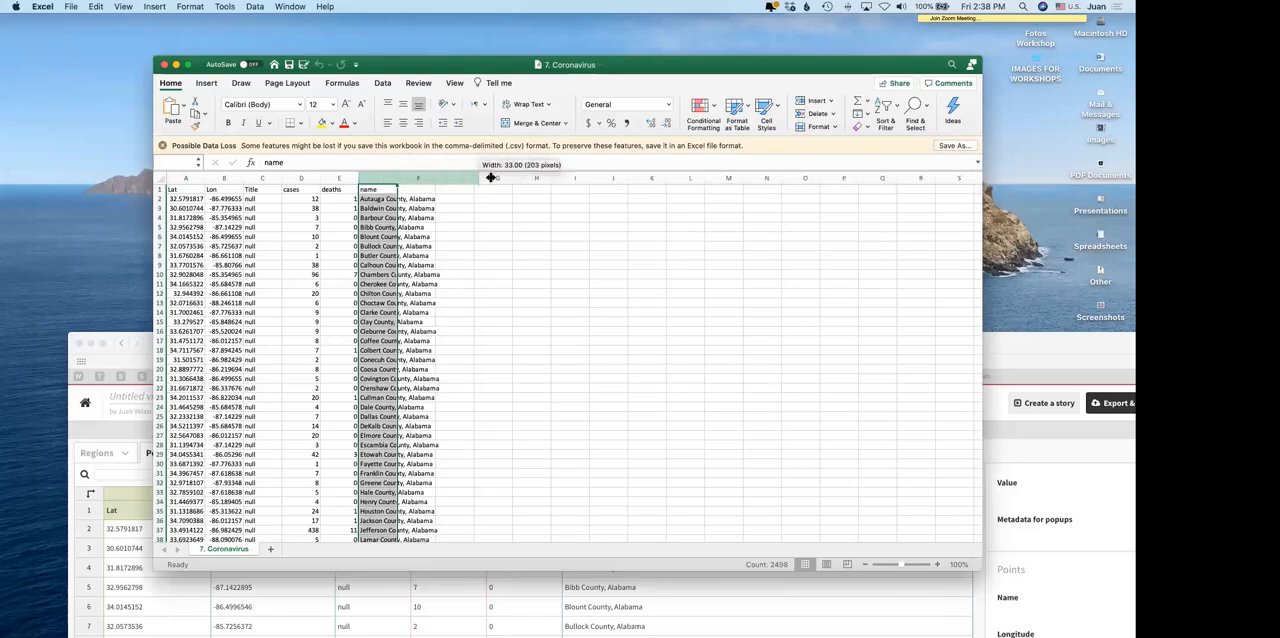
pyautogui.click(406, 180)
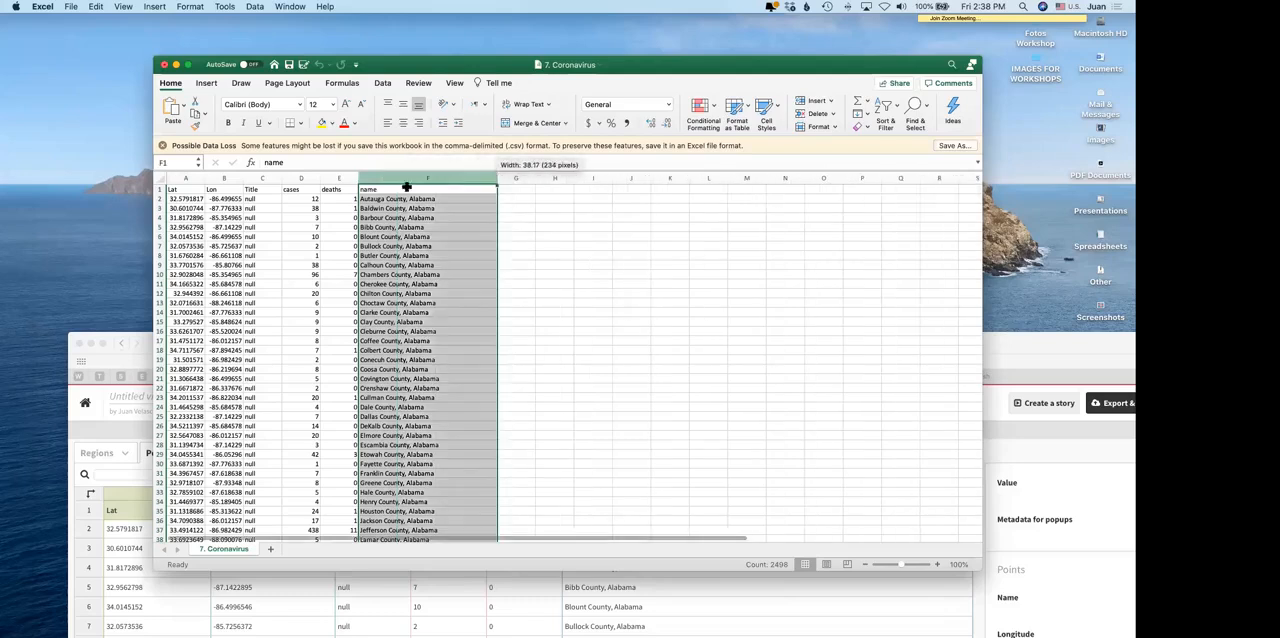
pyautogui.hscroll(1, 378, 196)
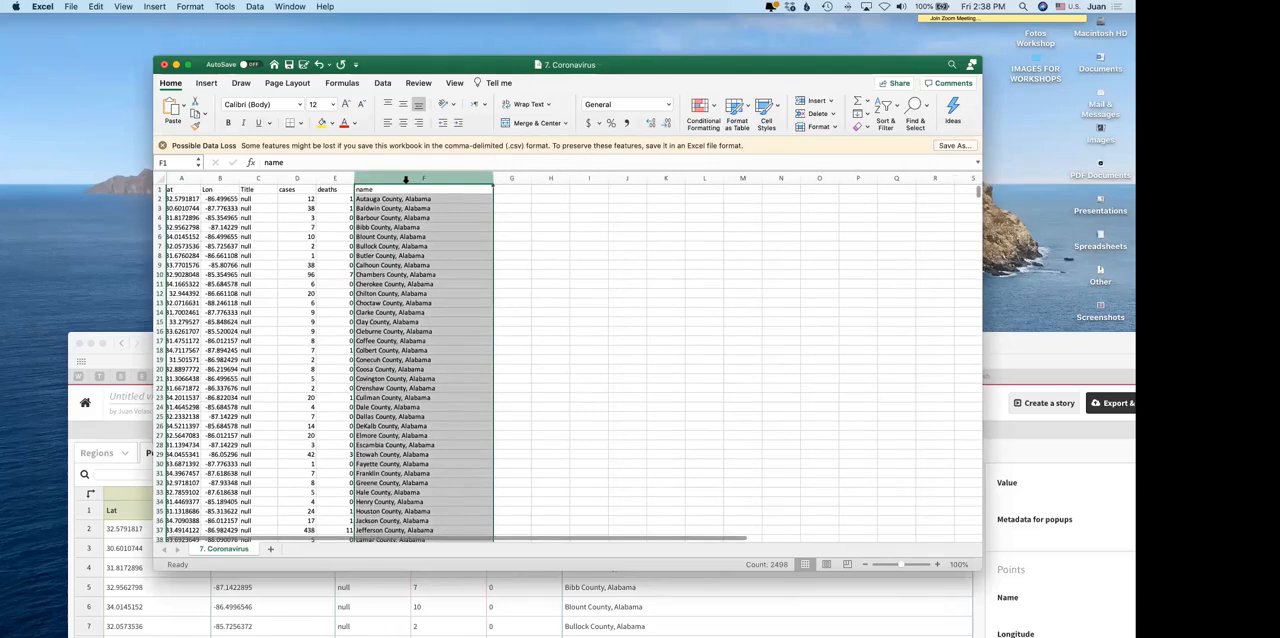
pyautogui.click(405, 180)
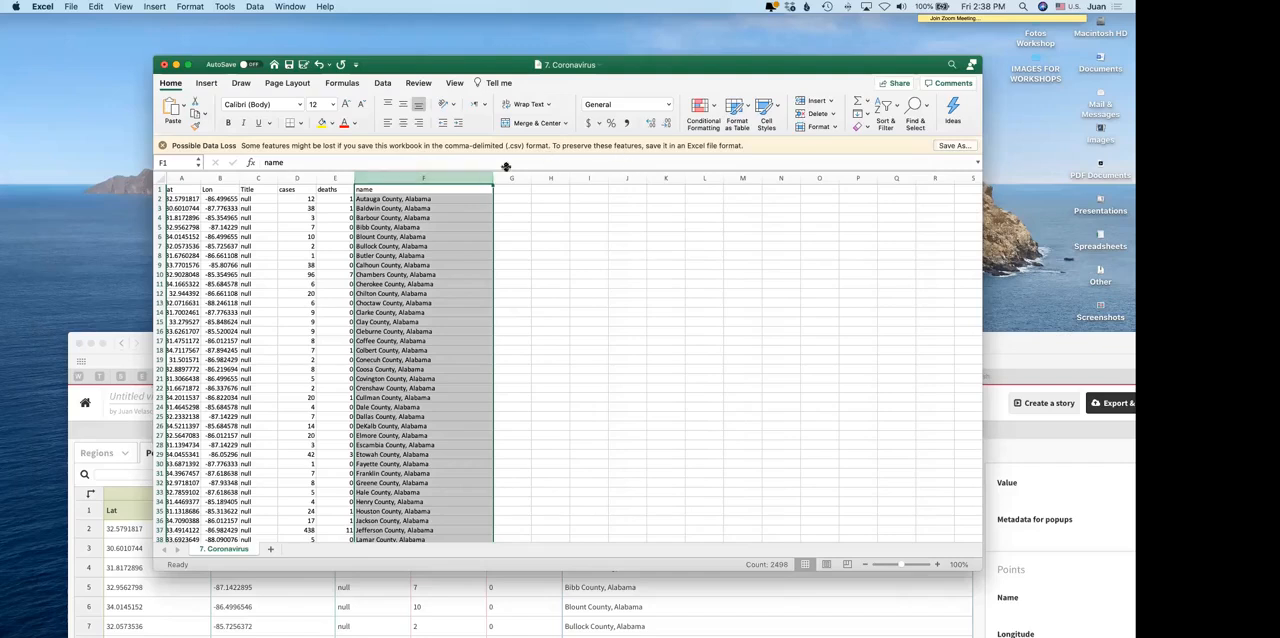
pyautogui.click(381, 85)
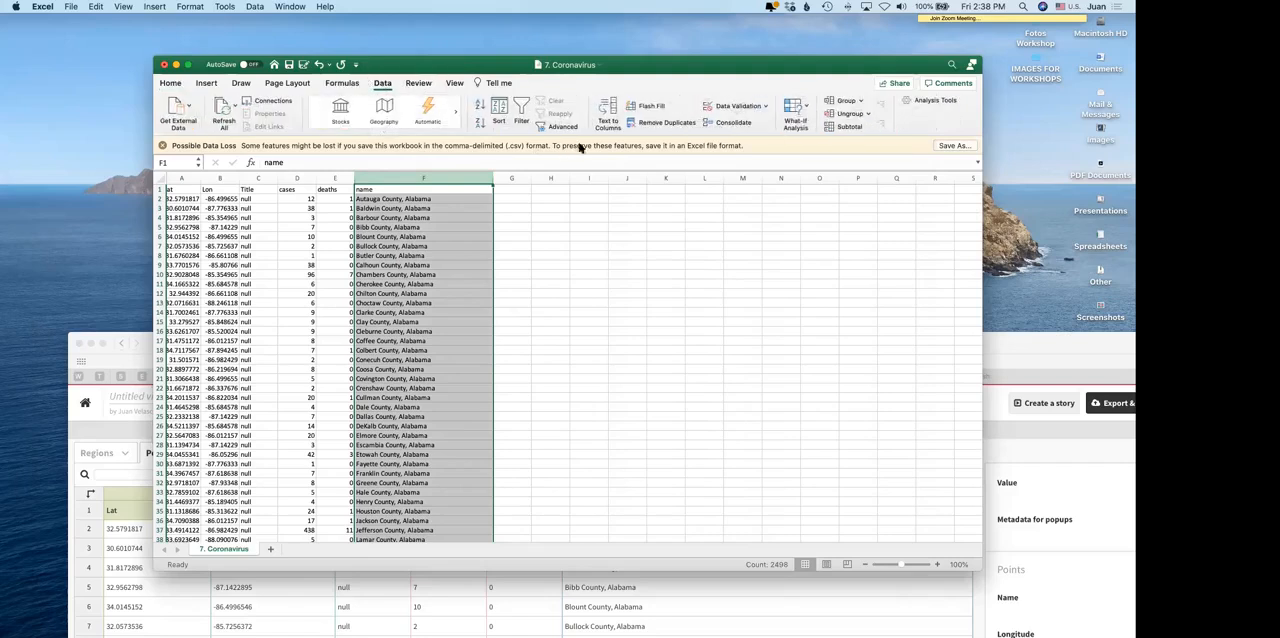
pyautogui.click(609, 112)
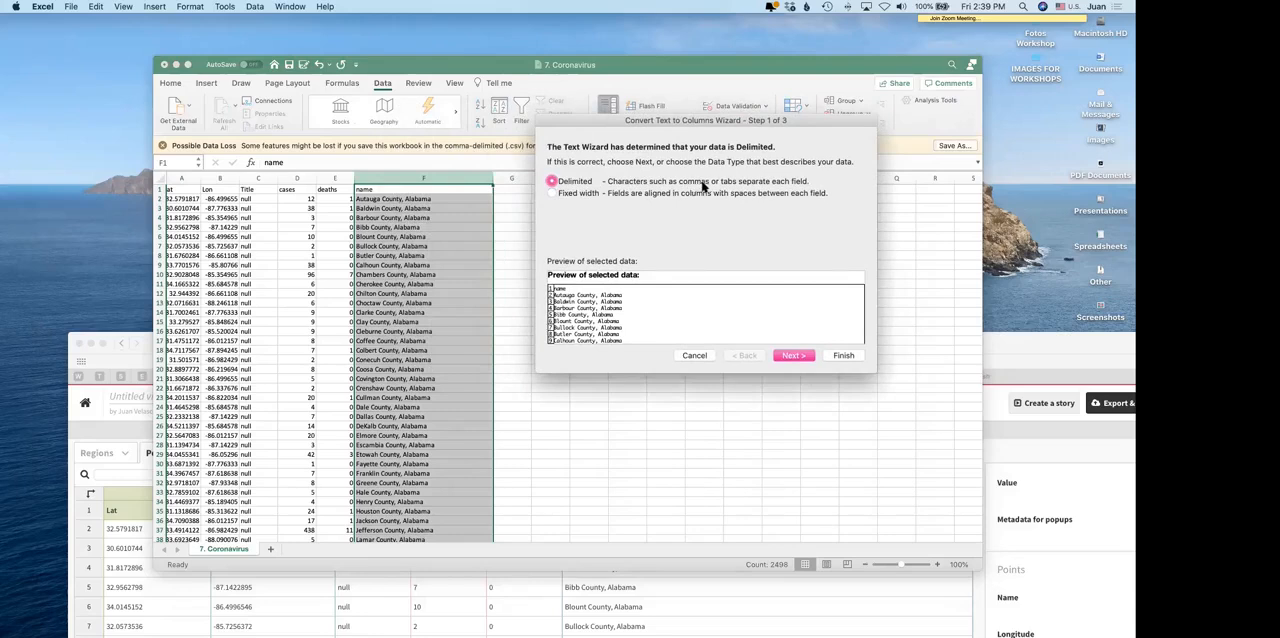
pyautogui.click(791, 357)
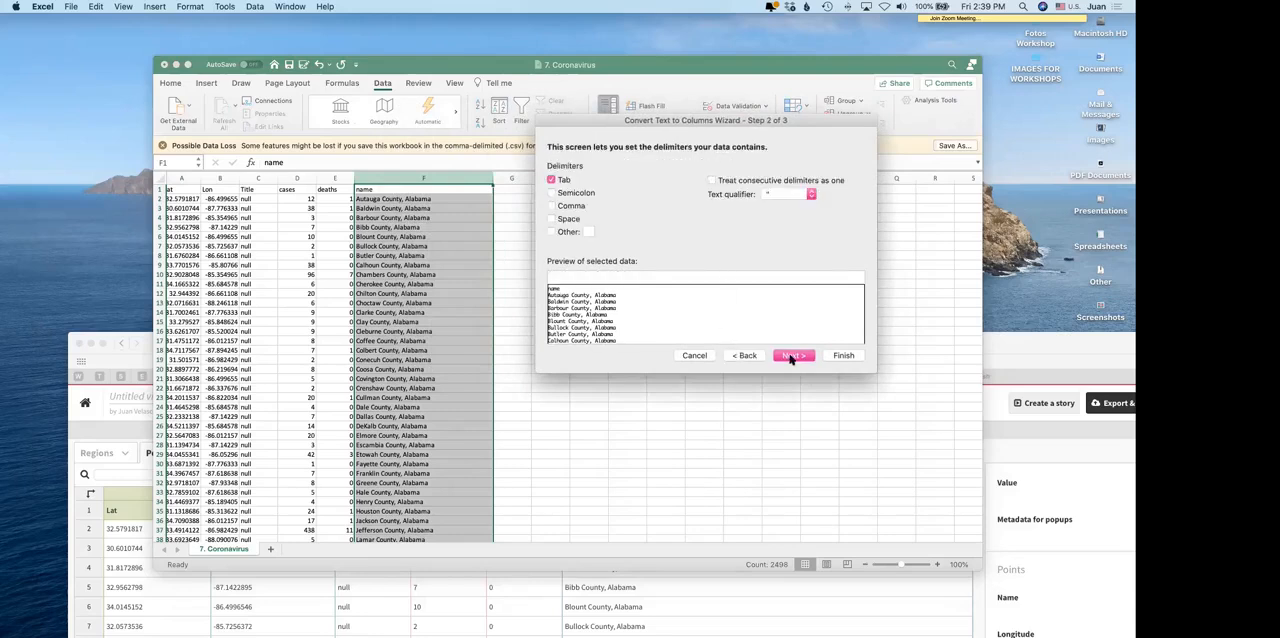
pyautogui.click(551, 205)
pyautogui.click(794, 357)
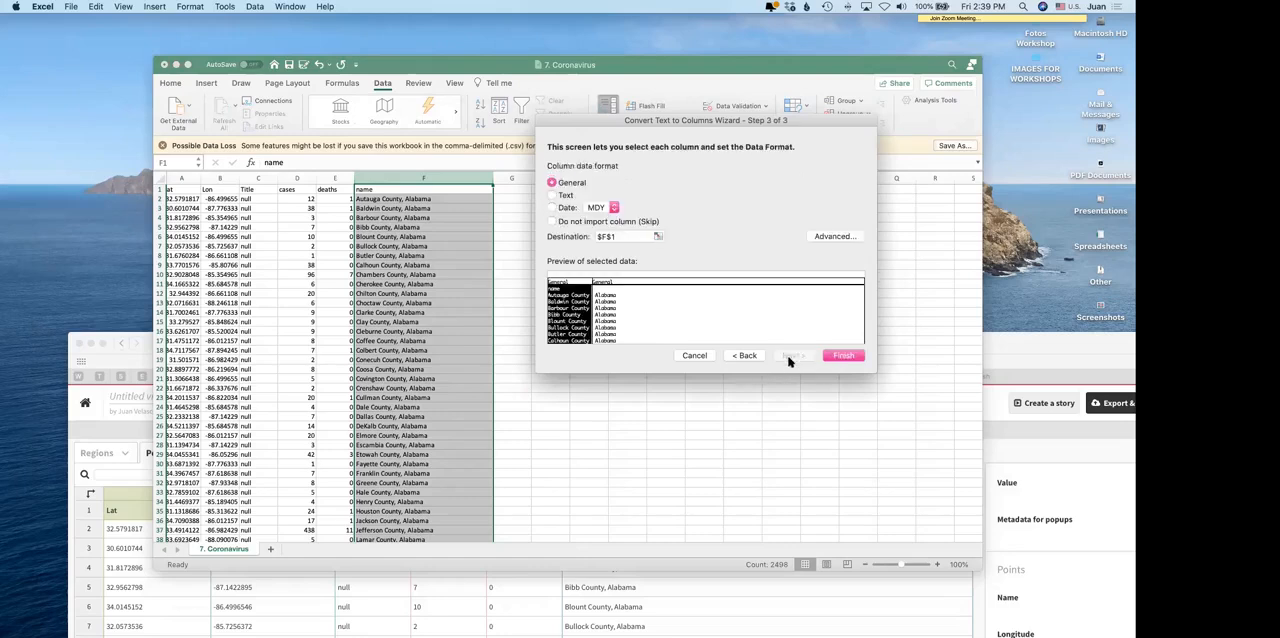
pyautogui.click(844, 357)
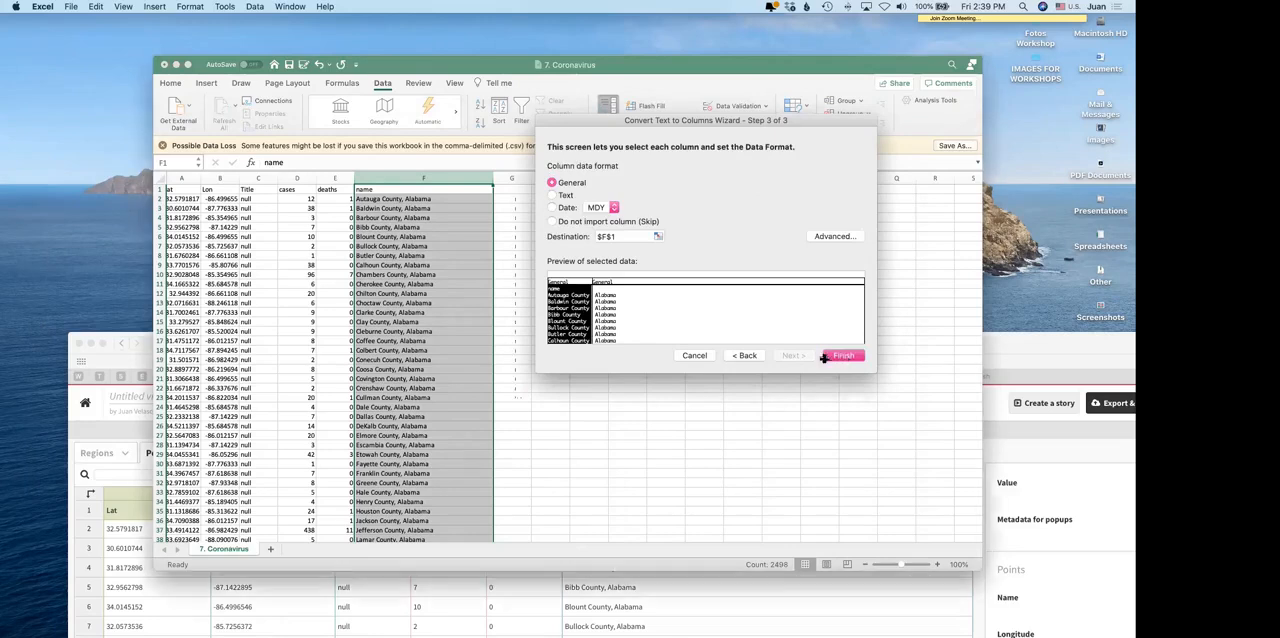
pyautogui.click(507, 178)
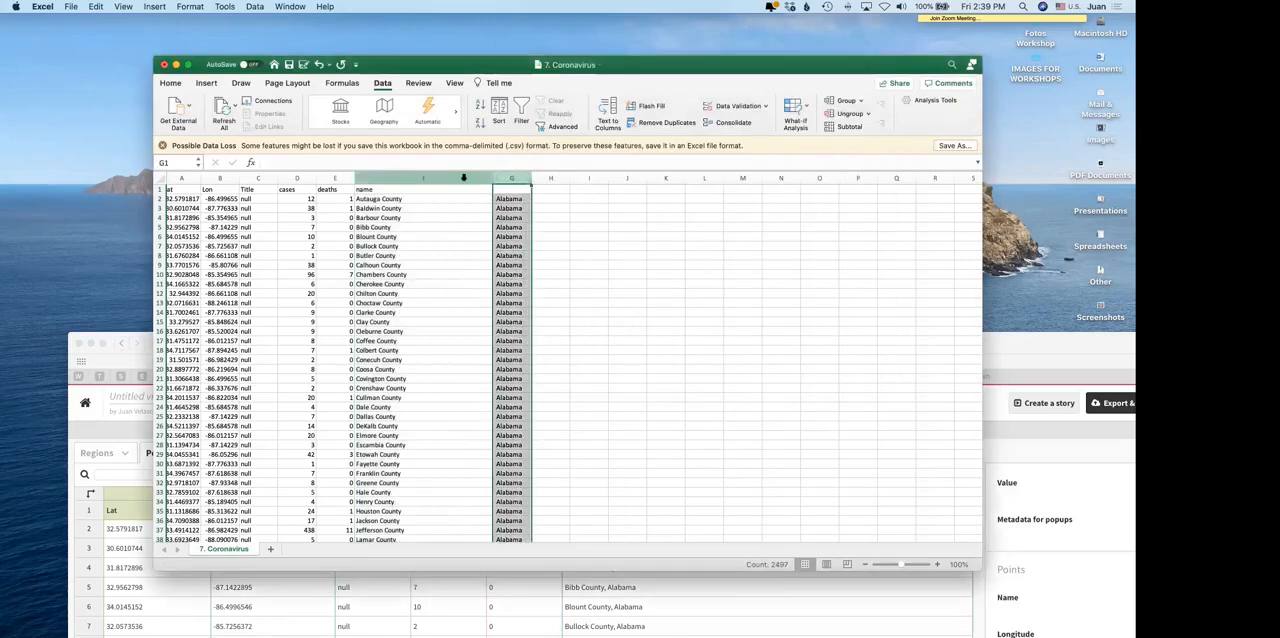
# Step: Save a copy of the spreadsheet as "7. Coronavirus by states" in CSV format in the DATASETS folder
pyautogui.click(71, 6)
pyautogui.click(85, 97)
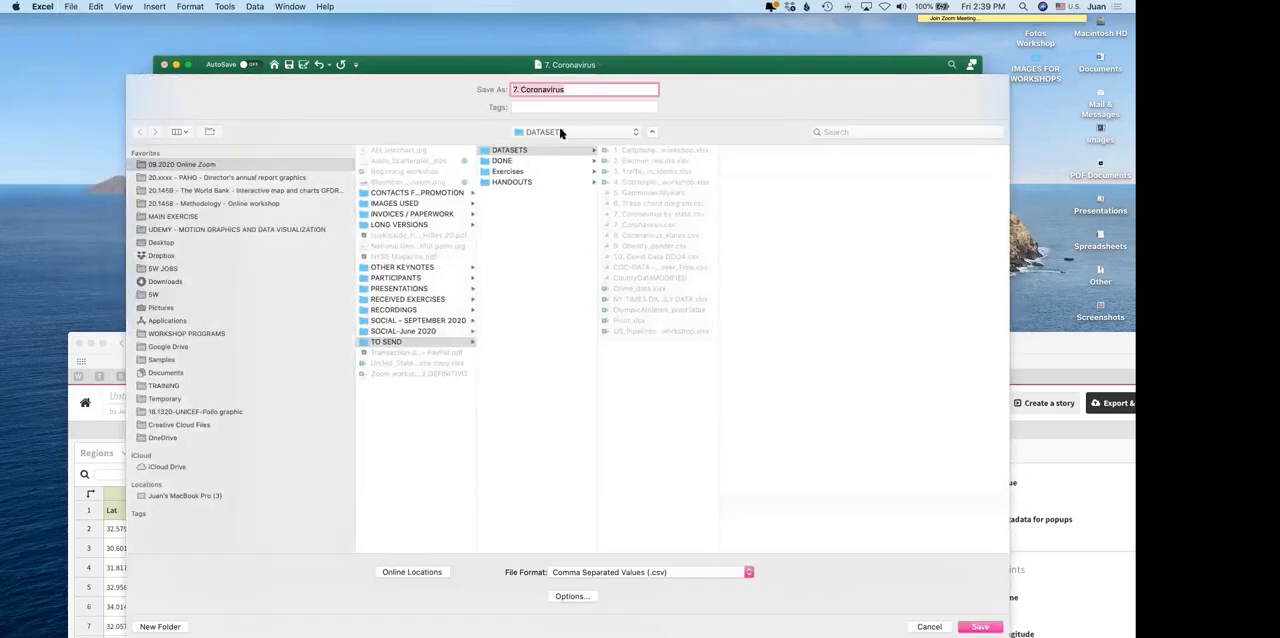
pyautogui.click(572, 89)
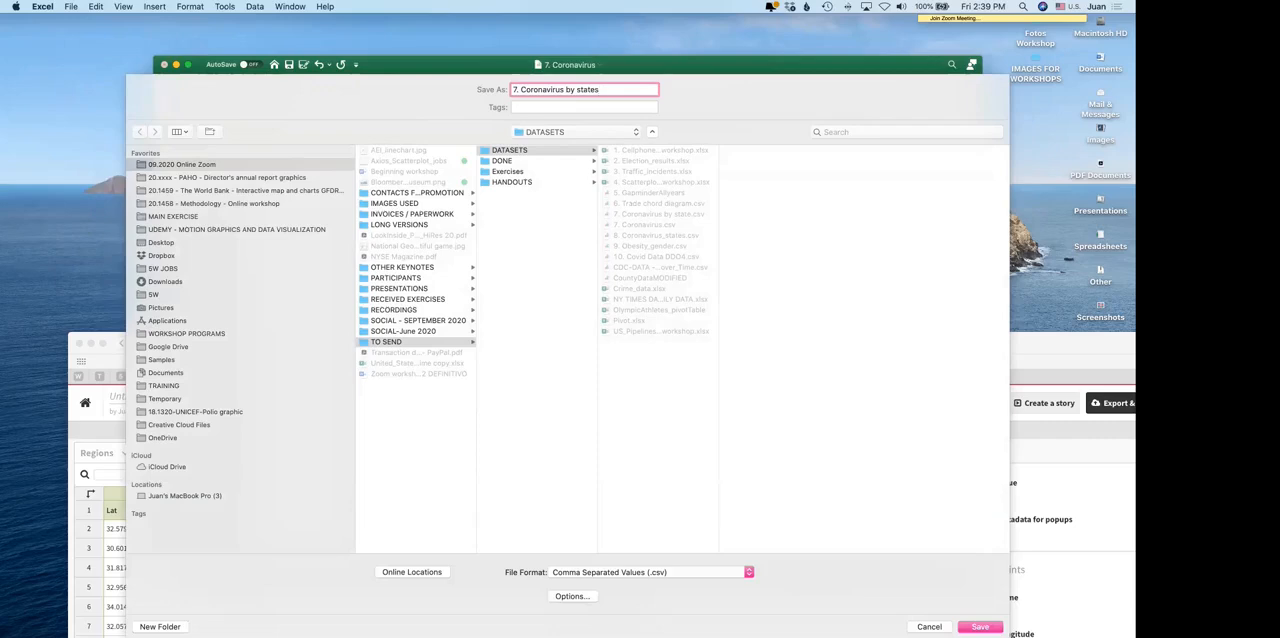
pyautogui.write('by states')
pyautogui.press('Return')
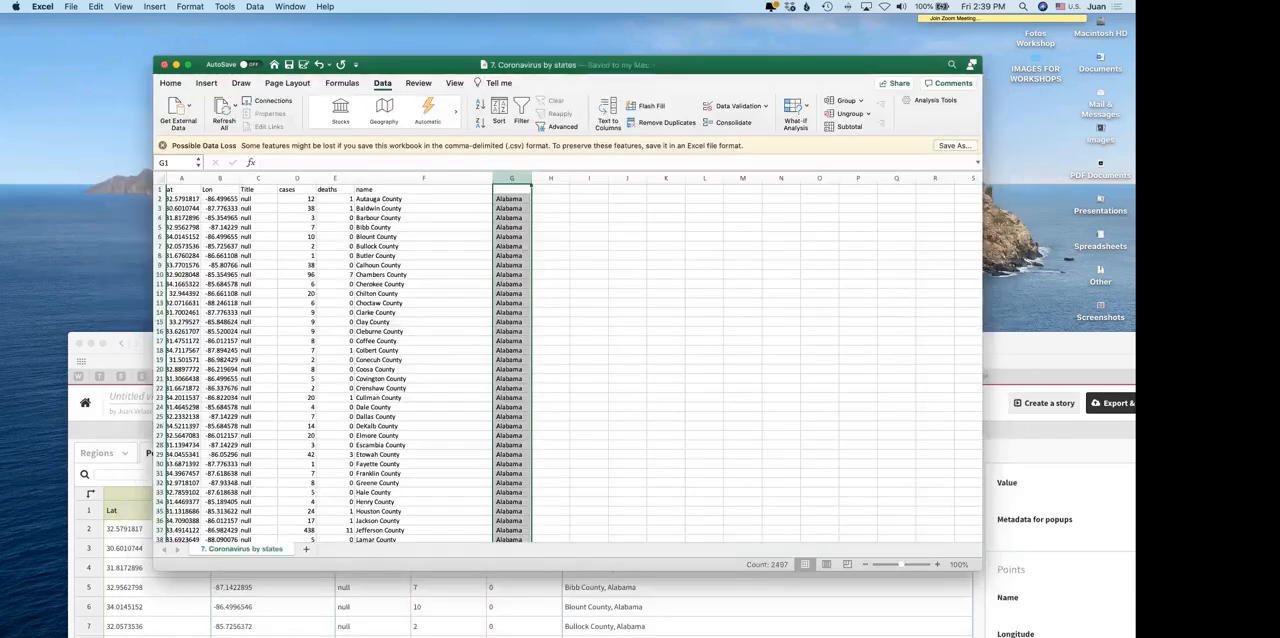
# Step: Switch back to Flourish, replace the Points sheet's data by importing the spreadsheet with the separate state column, and preview the map
pyautogui.press('super+Tab')
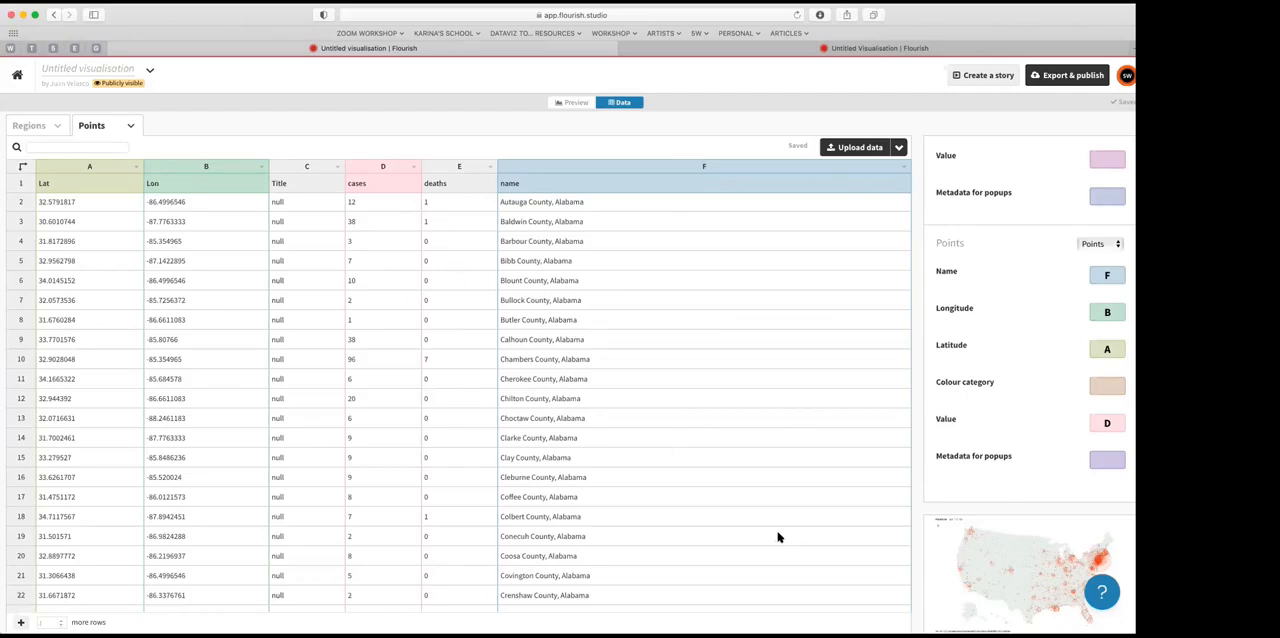
pyautogui.click(495, 402)
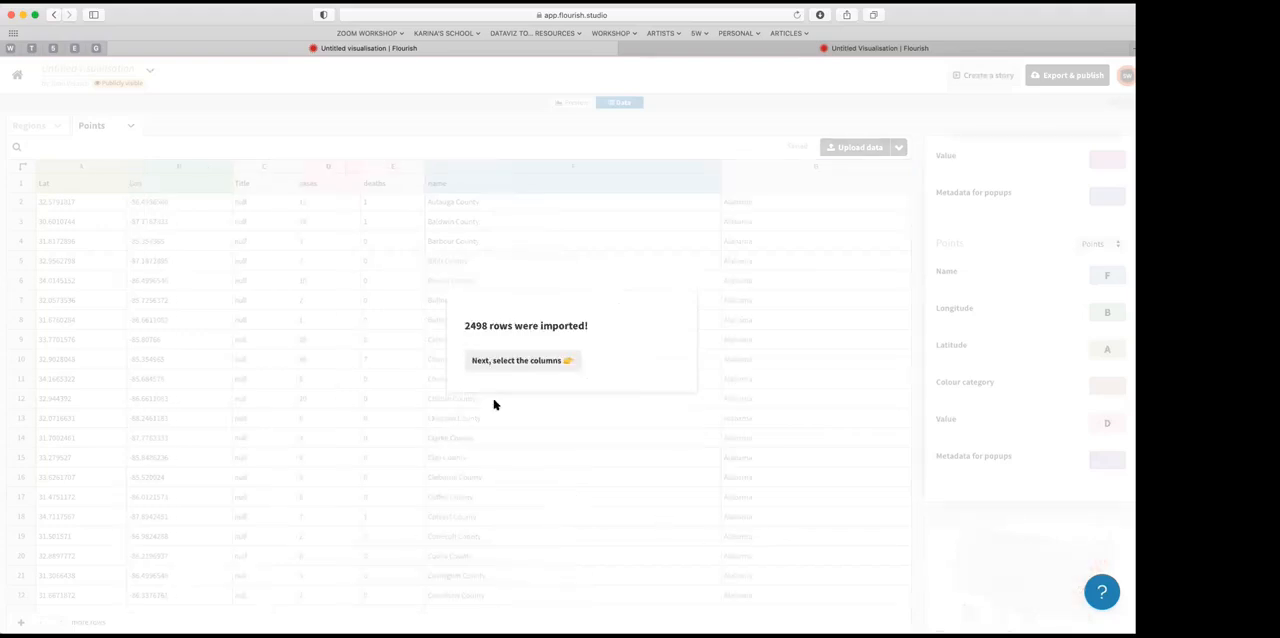
pyautogui.click(515, 361)
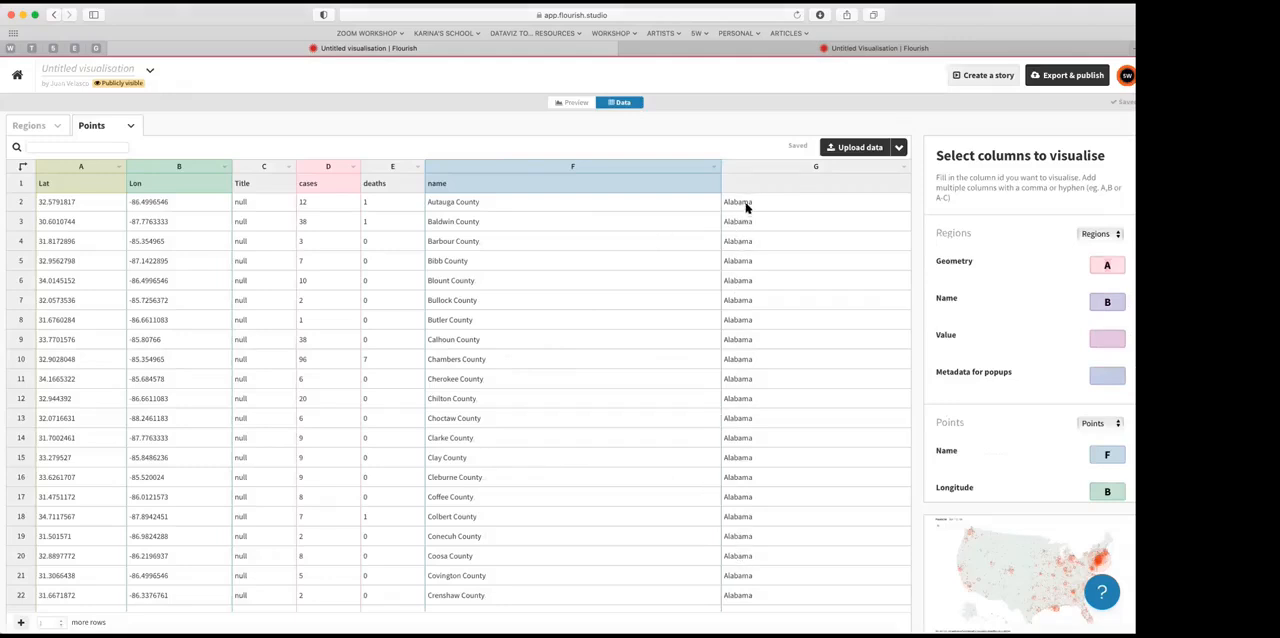
pyautogui.click(572, 103)
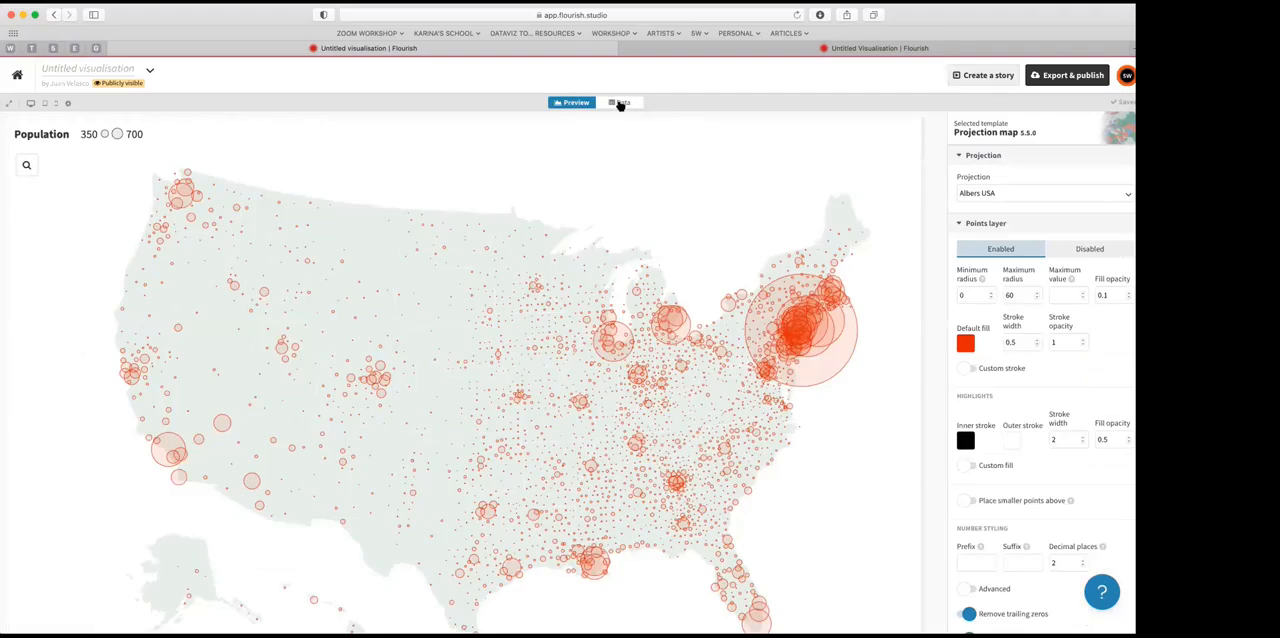
pyautogui.click(619, 103)
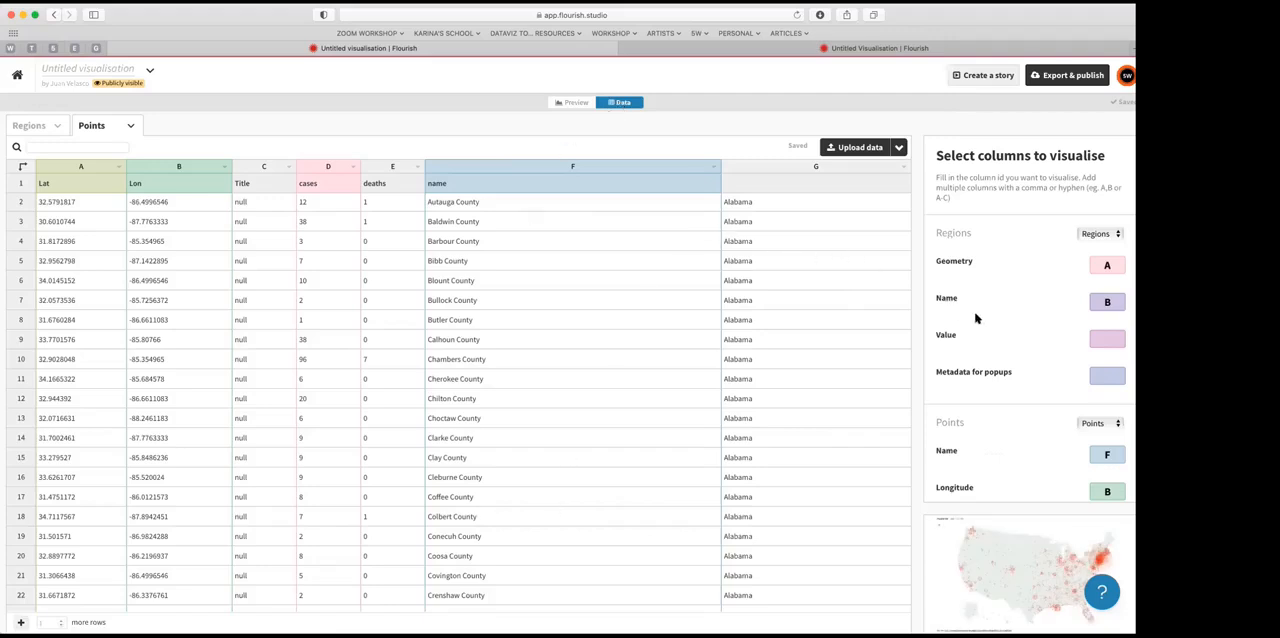
# Step: Assign column G, the state names, as the colour category for the Points data and preview the map
pyautogui.scroll(-5, 978, 318)
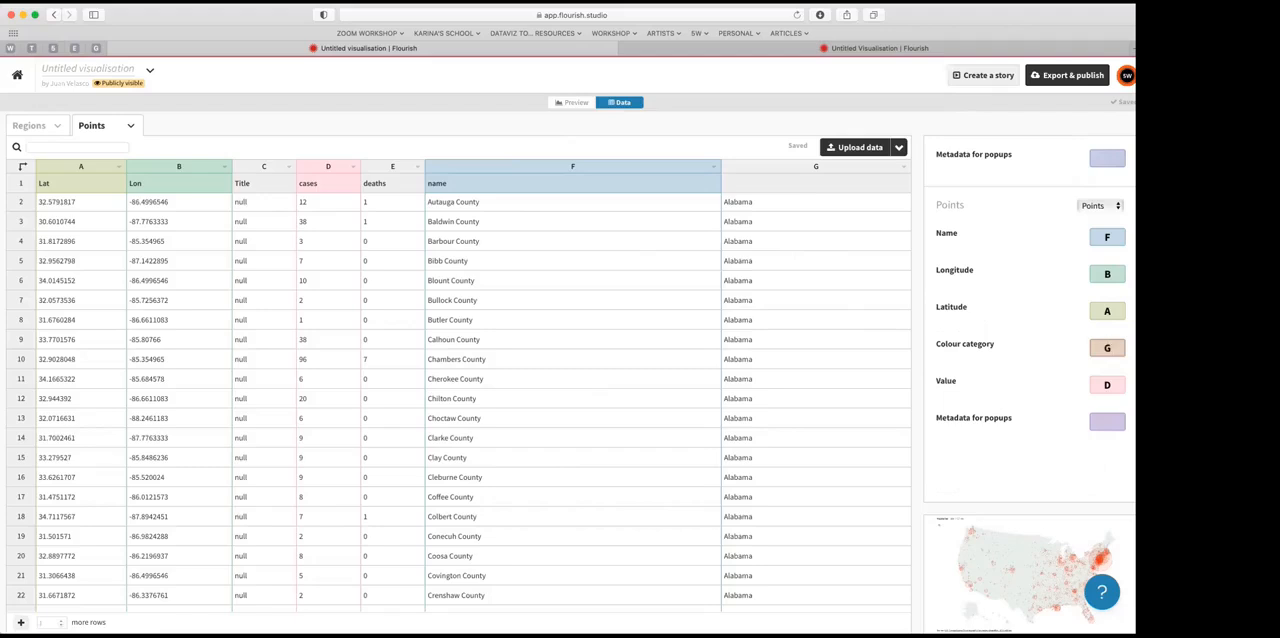
pyautogui.click(1107, 348)
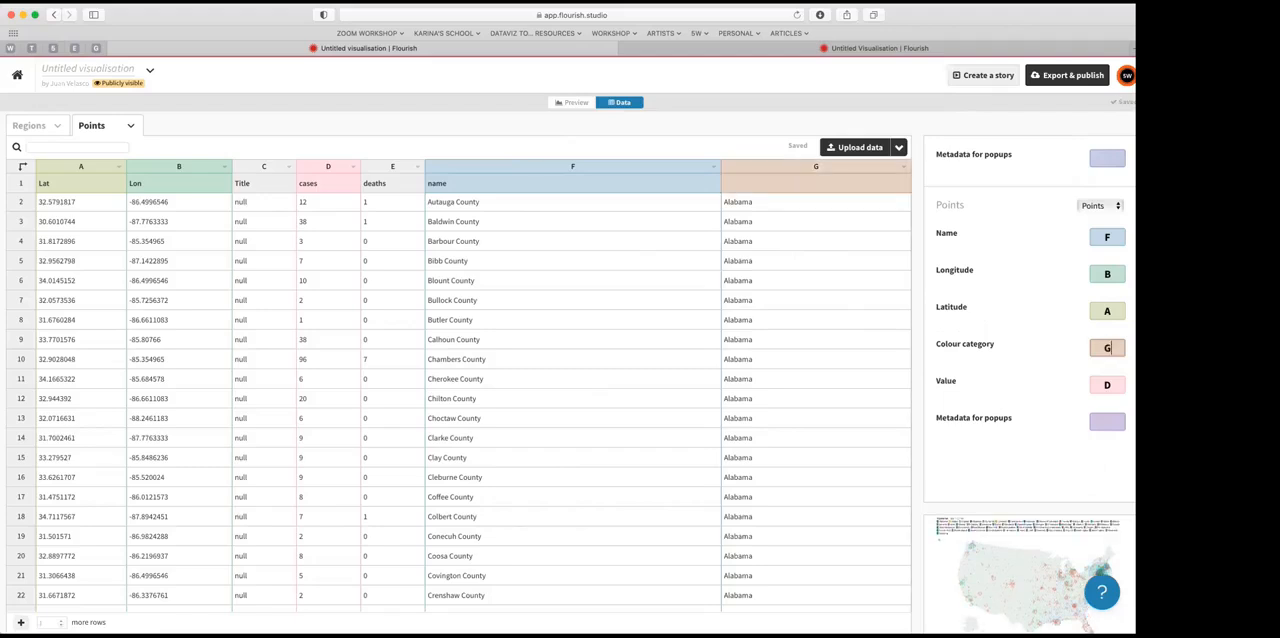
pyautogui.click(572, 103)
# Step: Examine the county points coloured by state across the US map together with the state colour legend
pyautogui.scroll(-3, 504, 425)
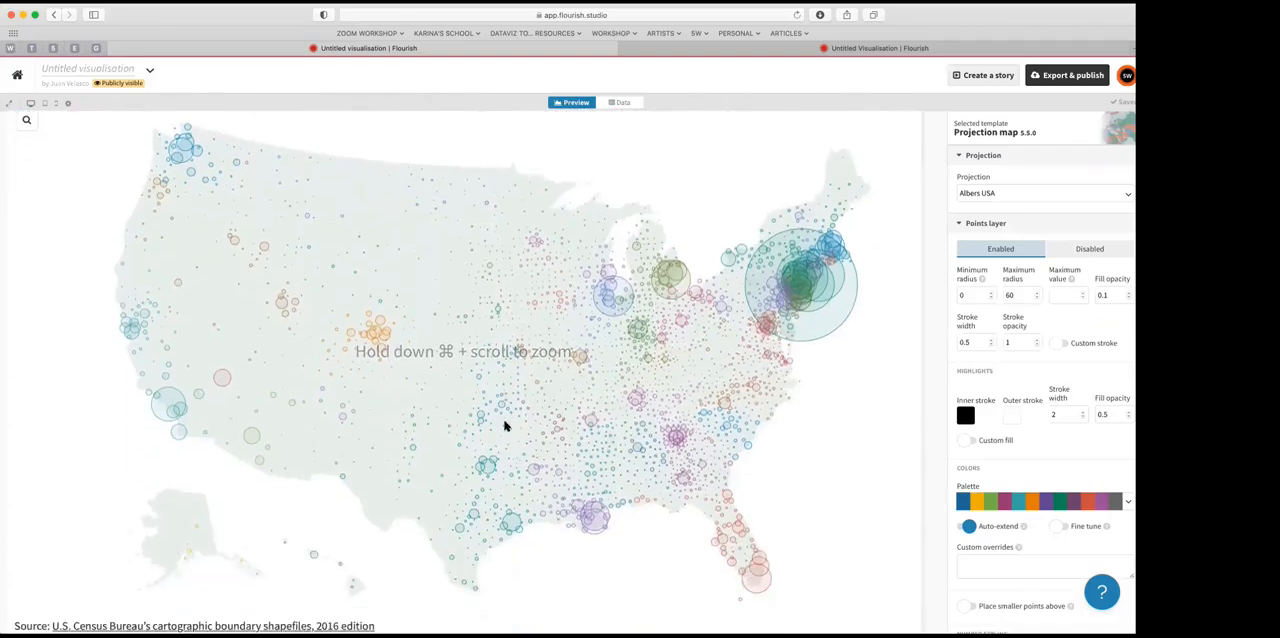
pyautogui.scroll(-1, 495, 430)
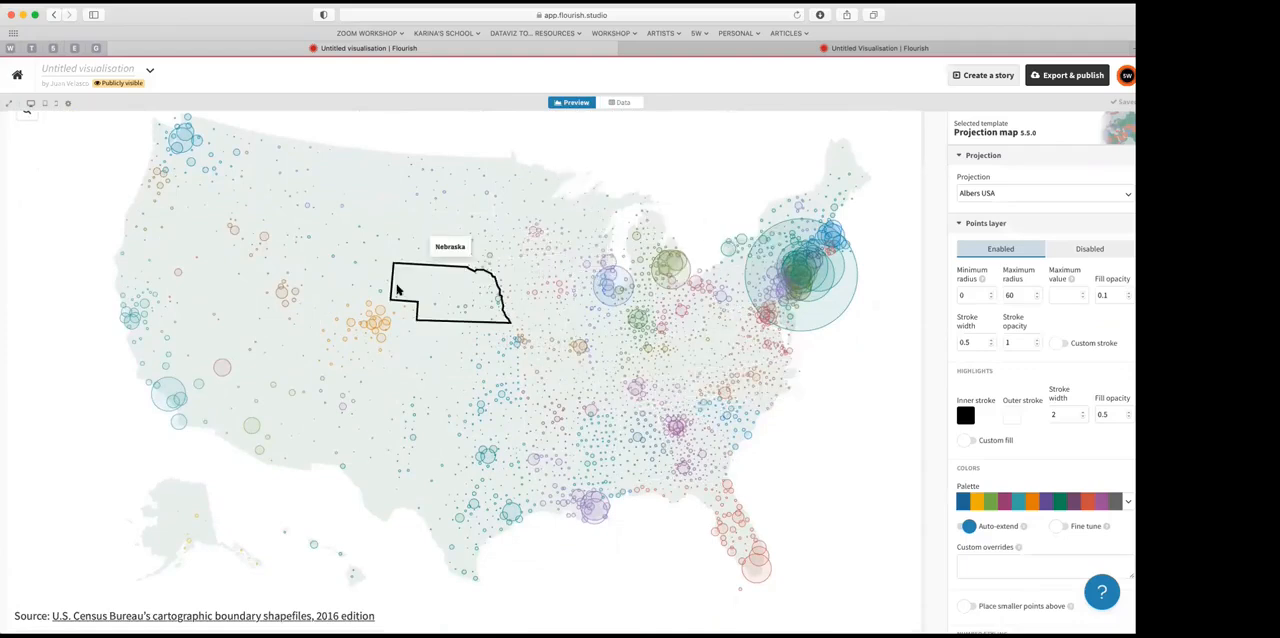
pyautogui.scroll(3, 400, 290)
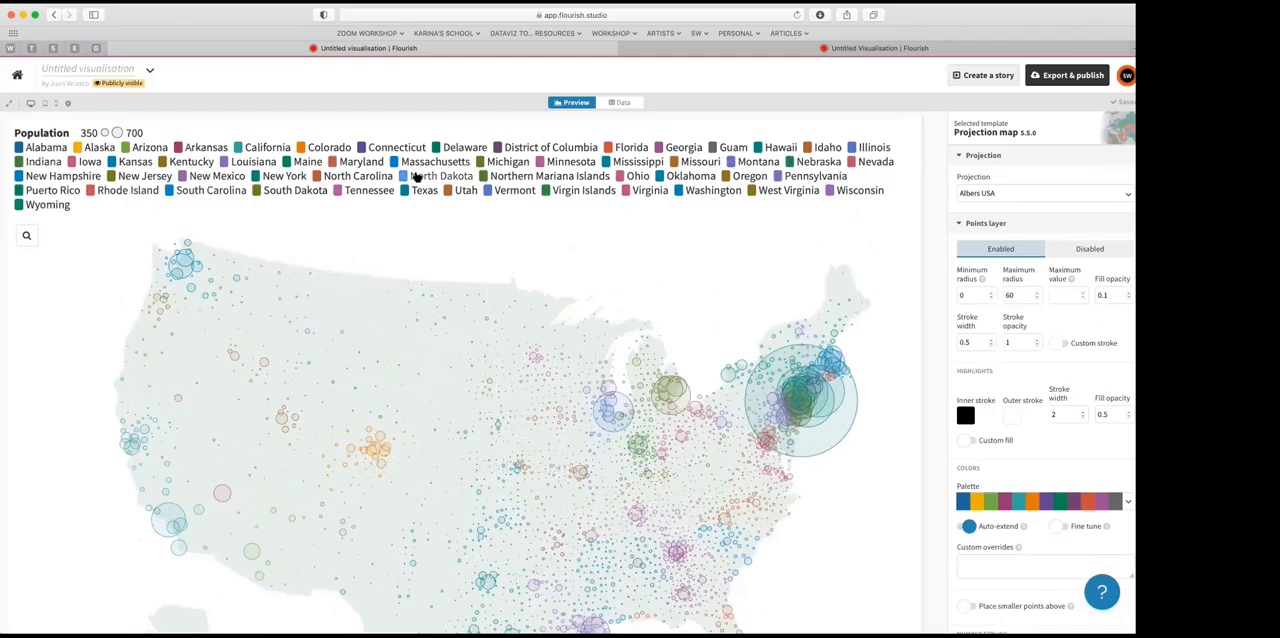
pyautogui.scroll(-3, 433, 224)
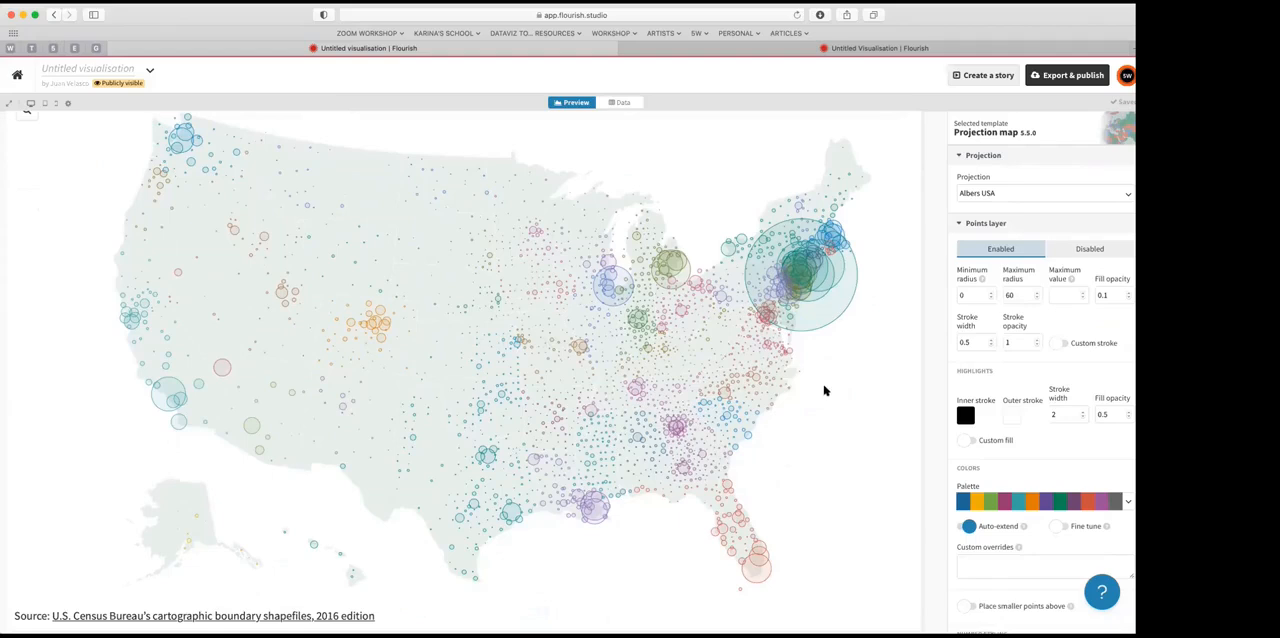
pyautogui.scroll(2, 824, 390)
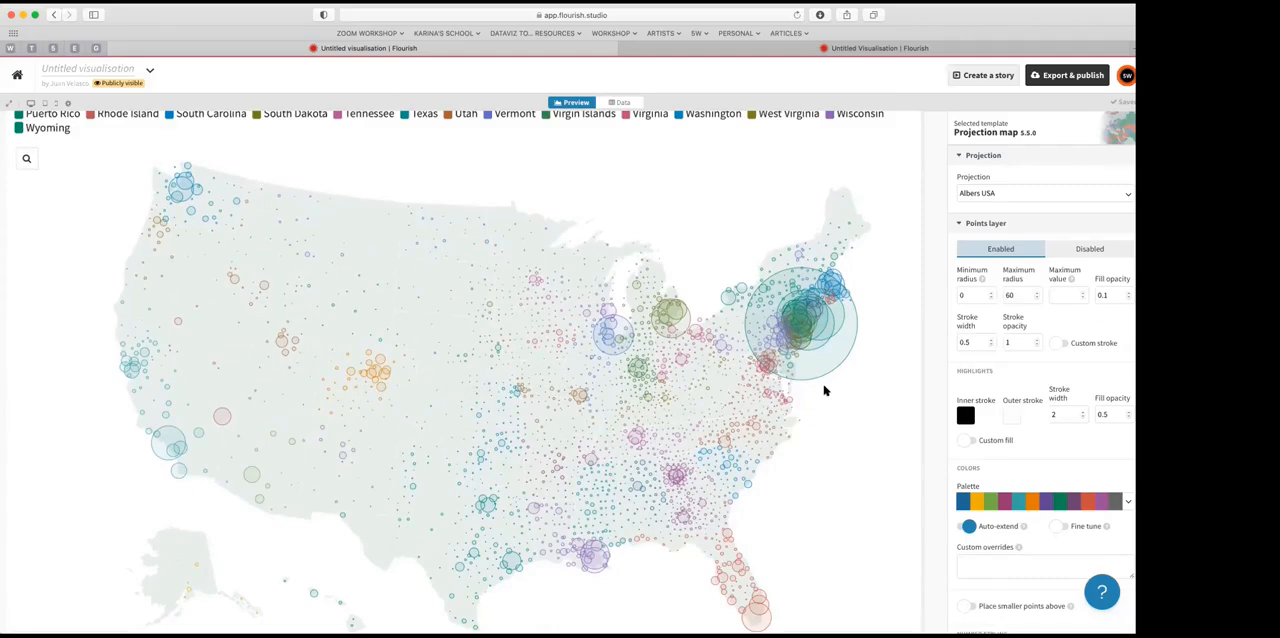
pyautogui.scroll(-2, 824, 390)
pyautogui.scroll(2, 824, 390)
pyautogui.scroll(-2, 824, 390)
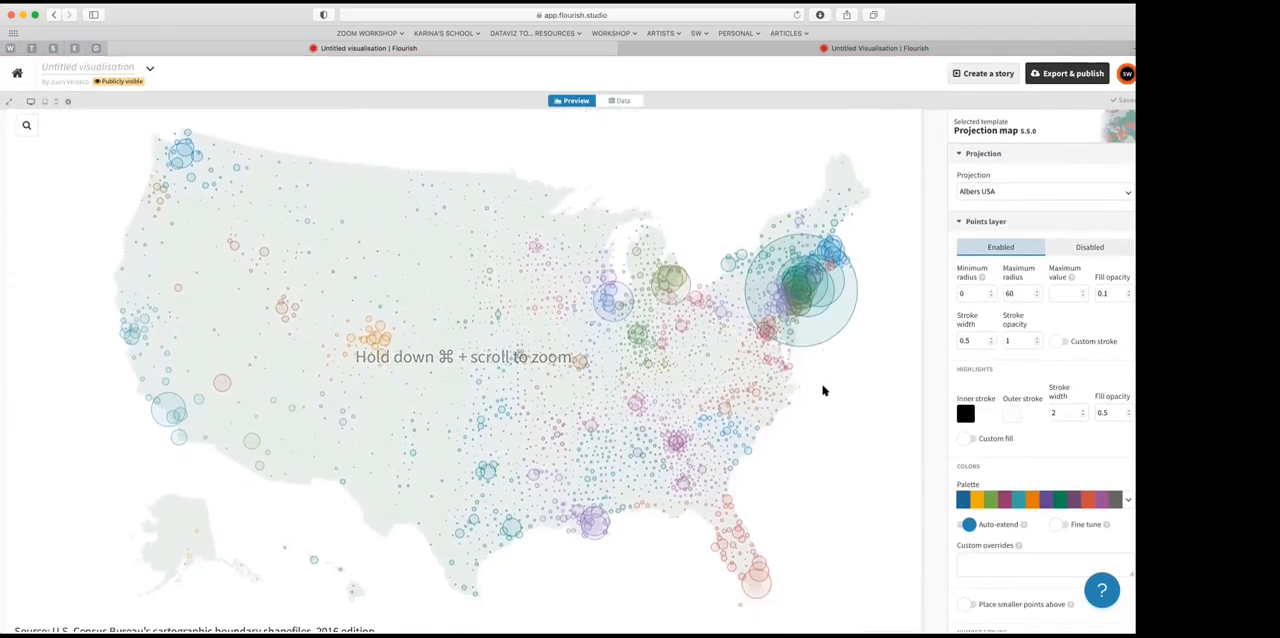